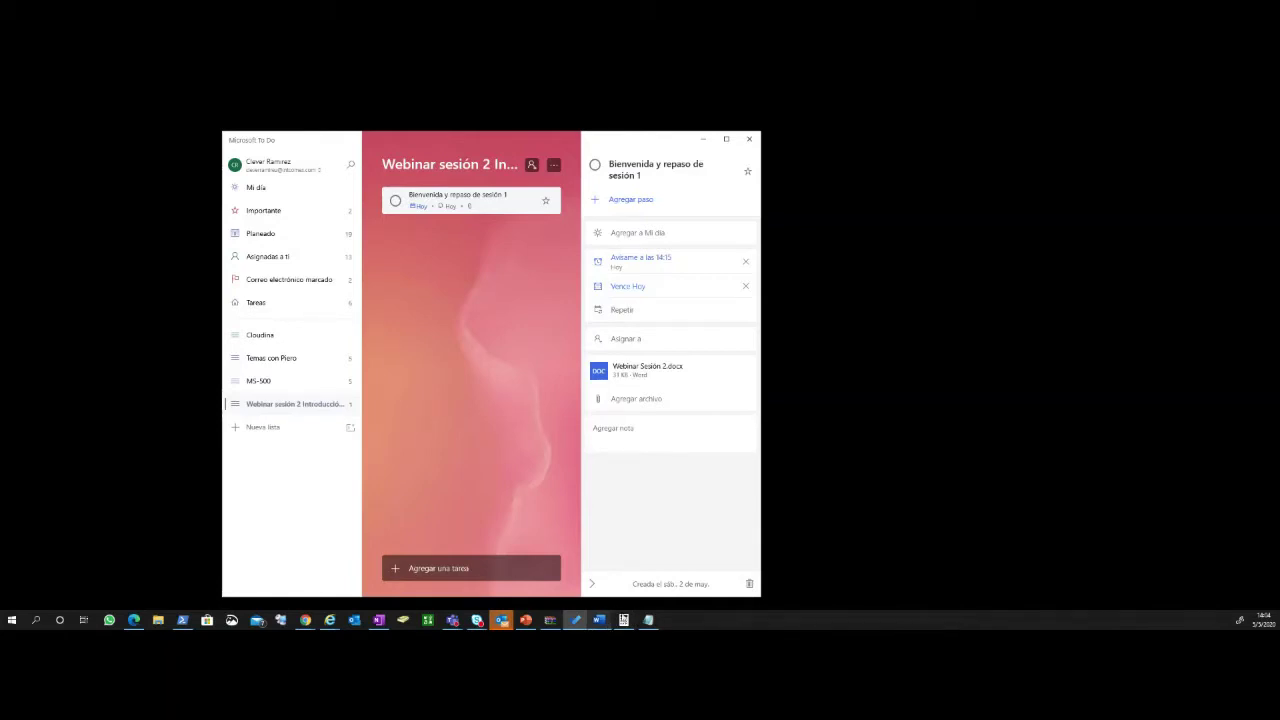
Bring up Webinar Sesión 2.docx in Word and scroll through its activities table
click(598, 620)
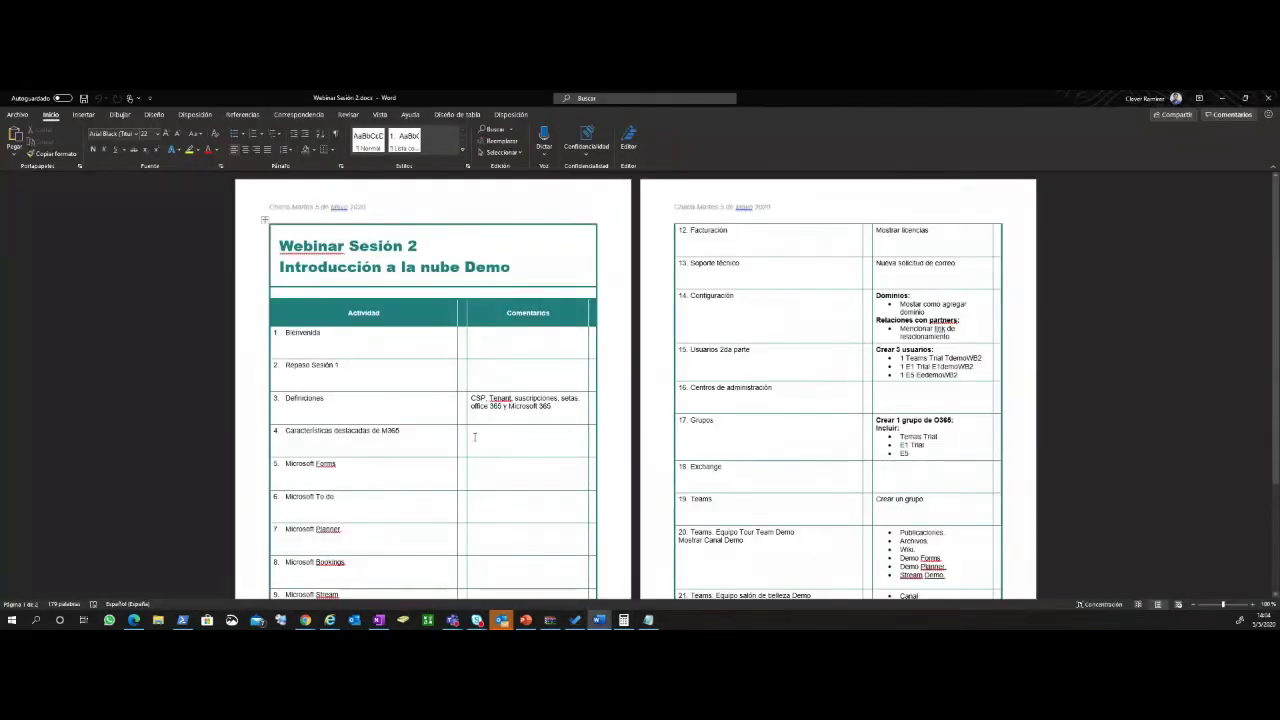
scroll(475, 437, down, 3)
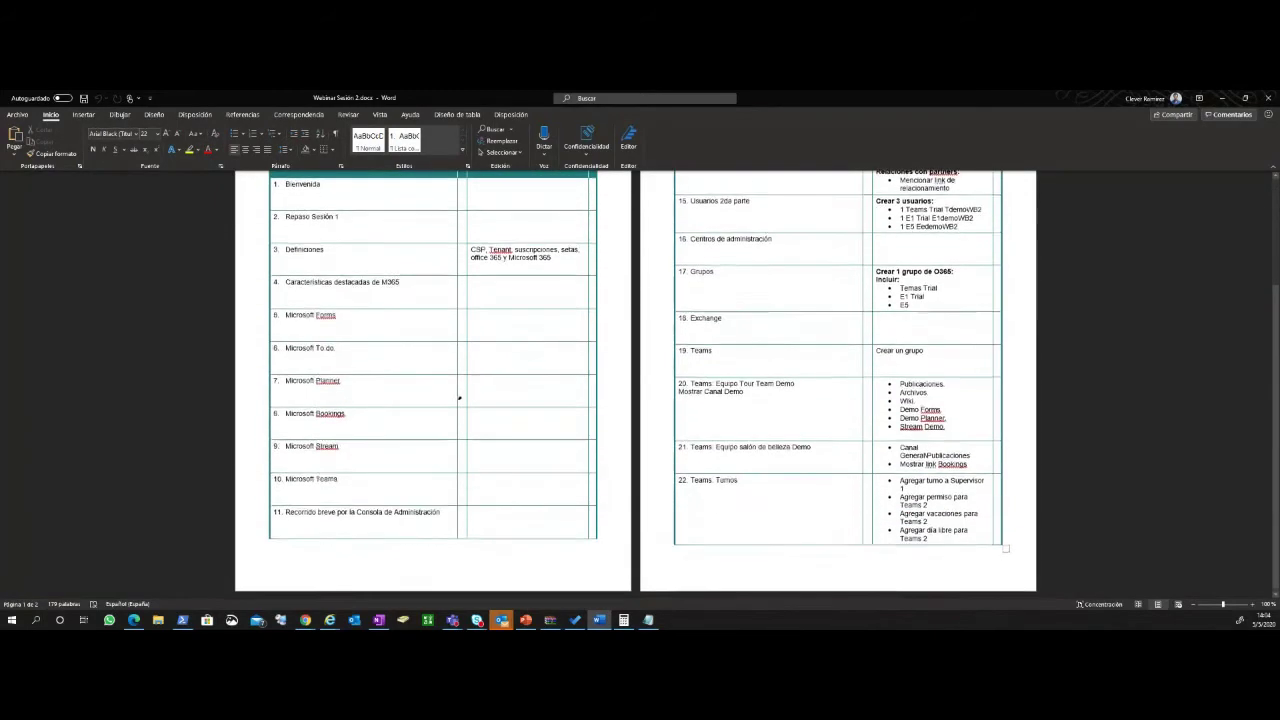
scroll(466, 400, up, 3)
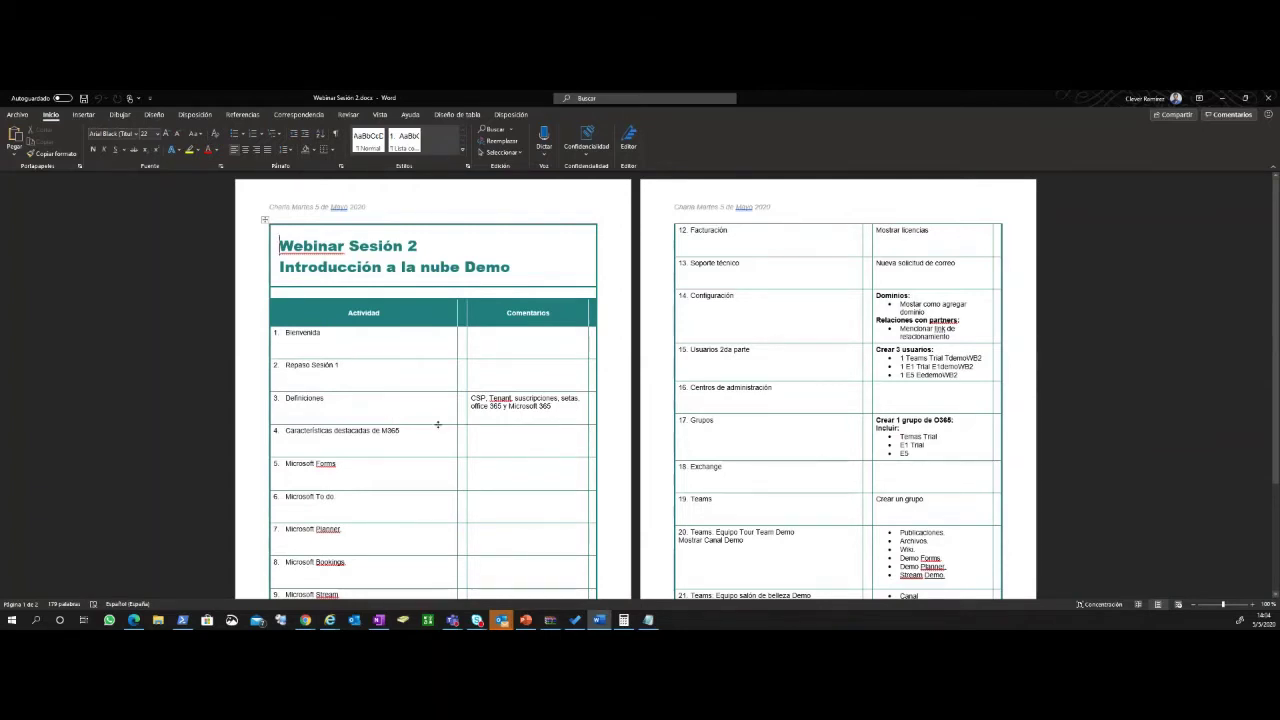
scroll(368, 386, down, 3)
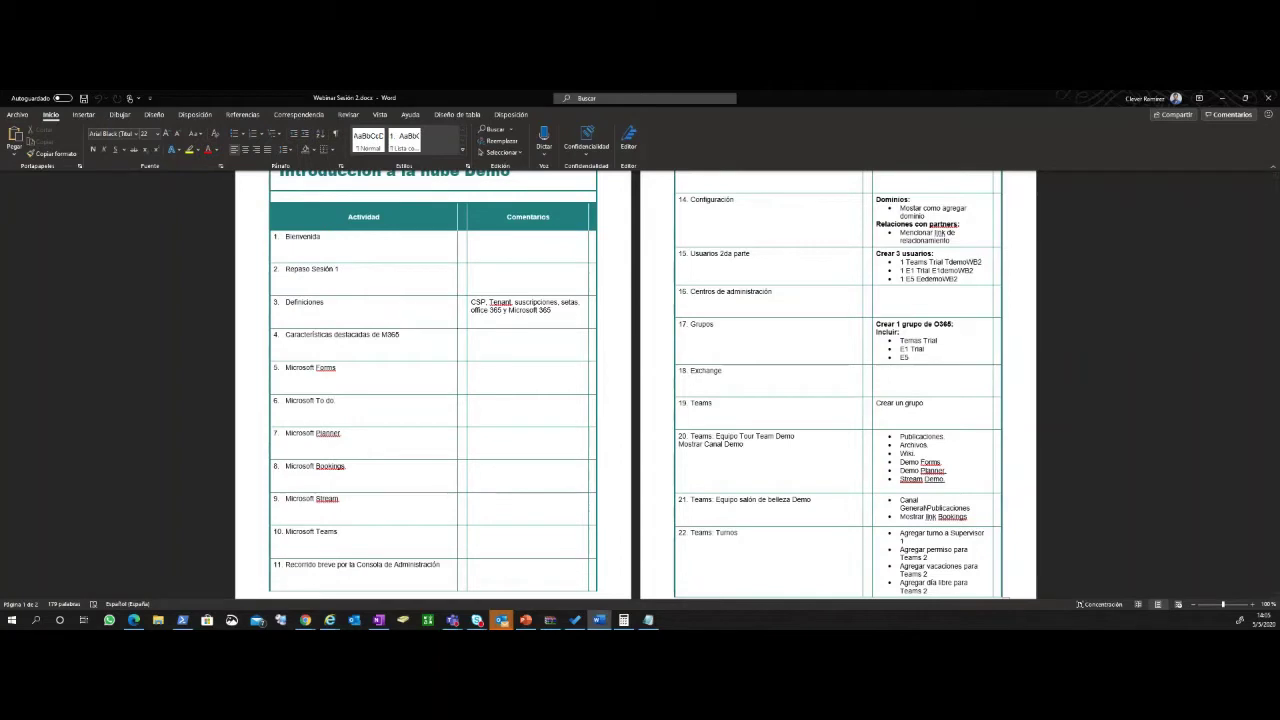
click(453, 620)
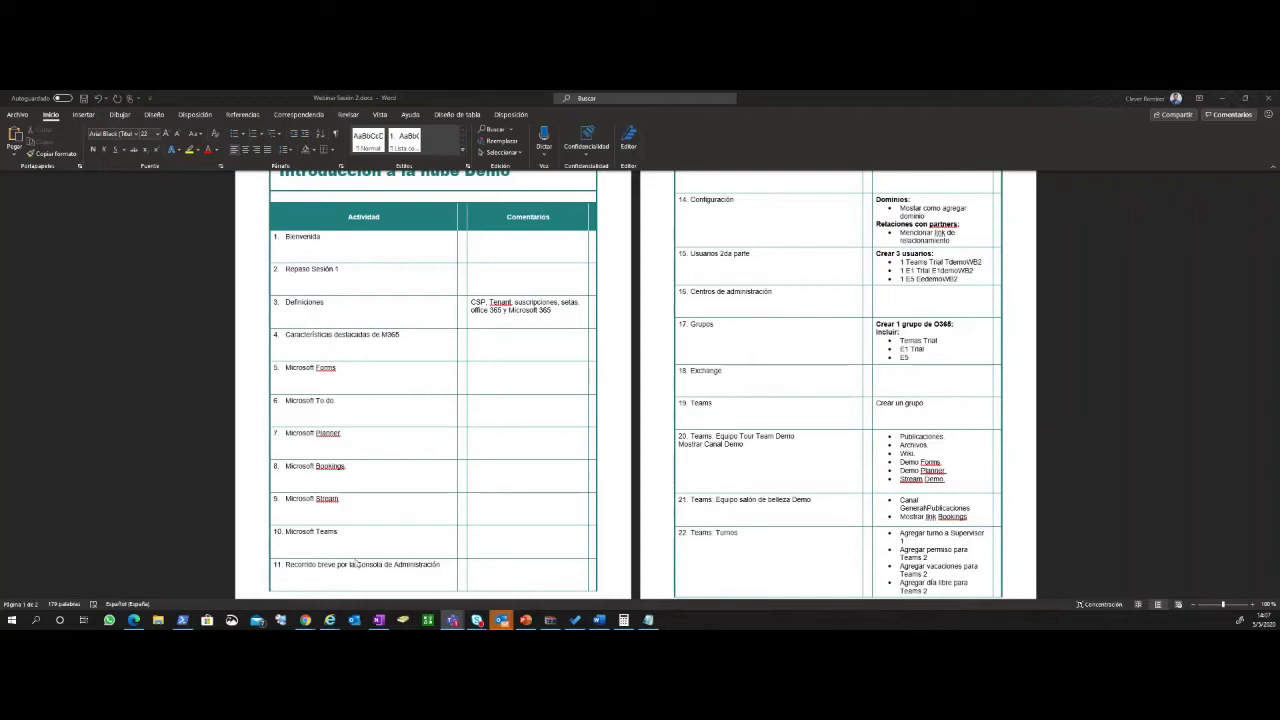
Show the Microsoft To Do webinar task list on top of the Word agenda
click(577, 621)
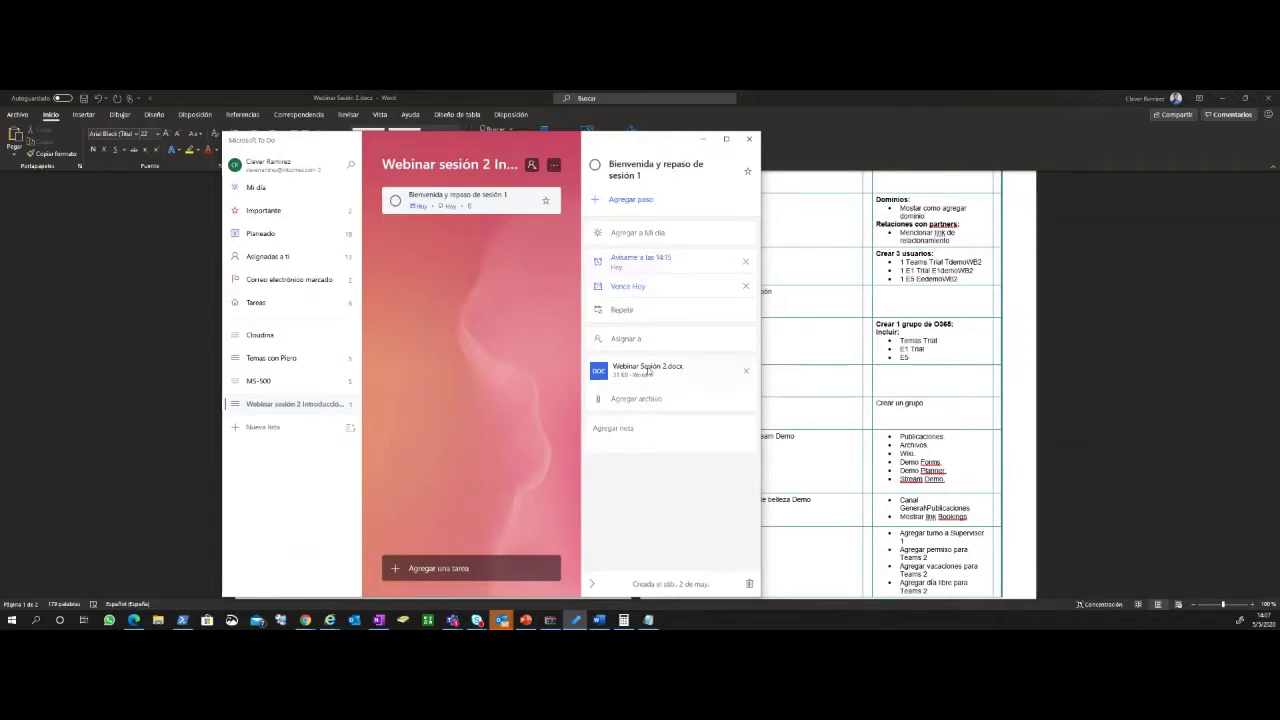
click(703, 140)
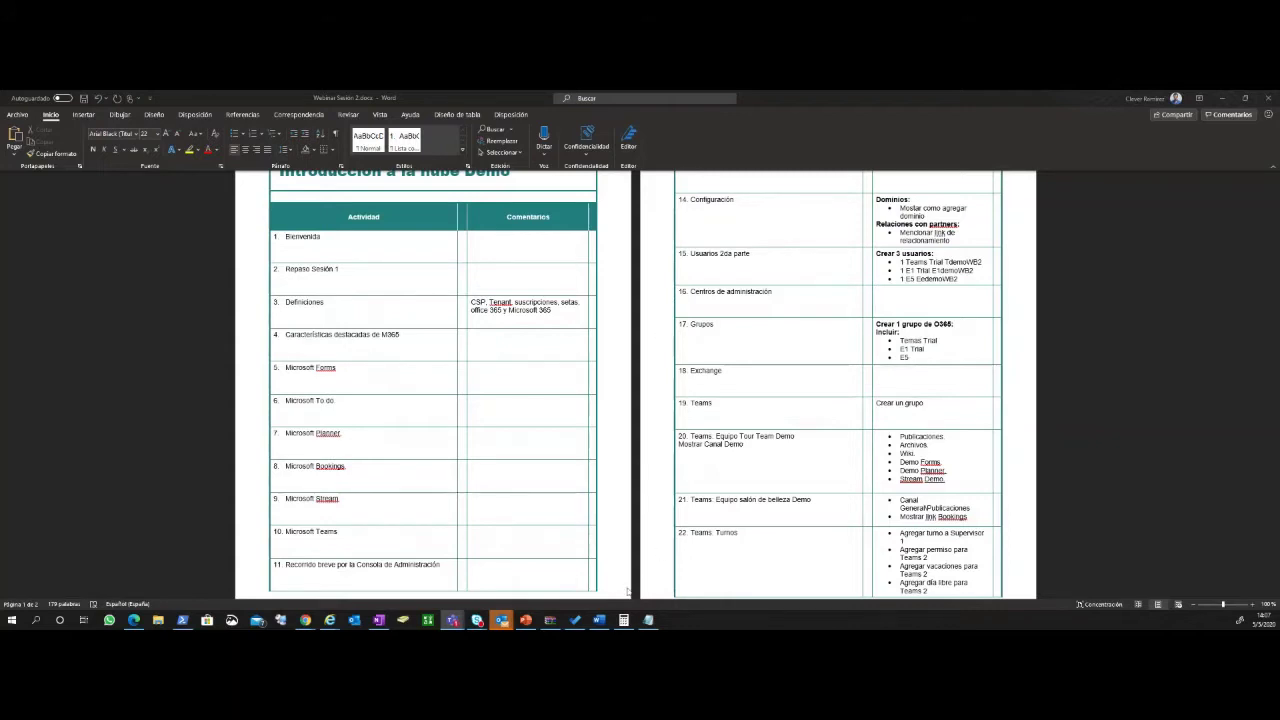
mouse_move(579, 624)
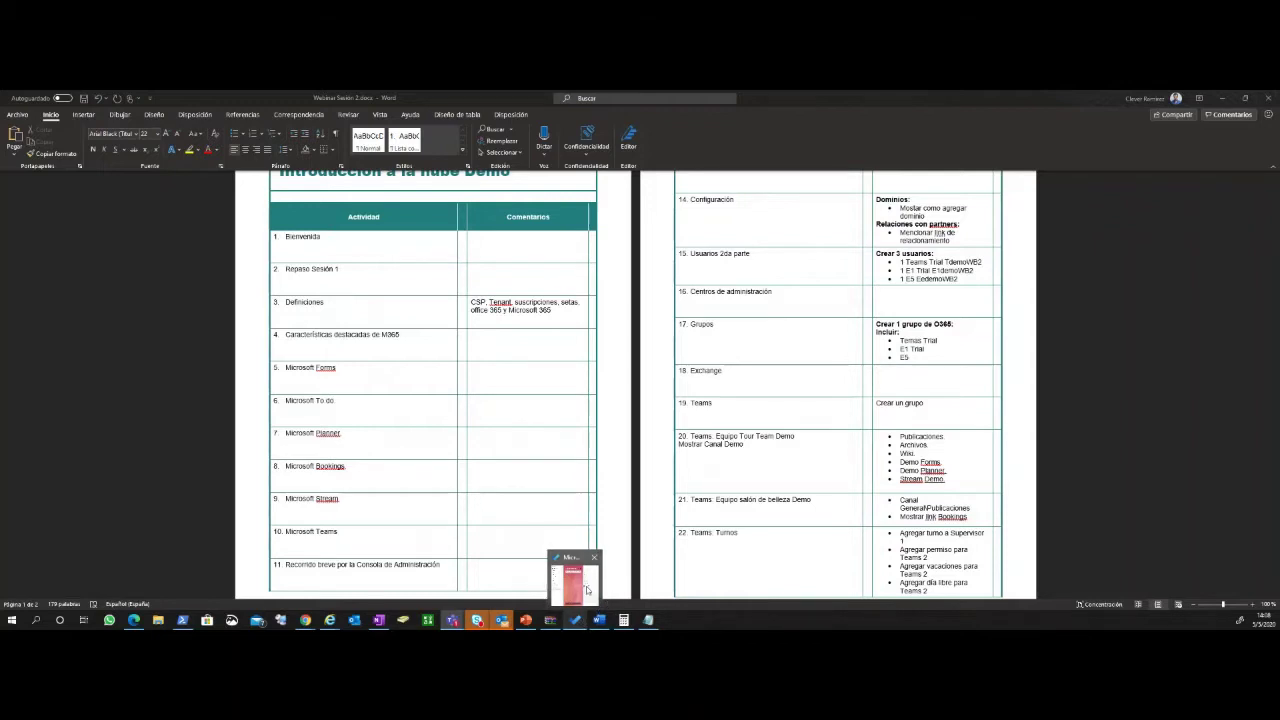
click(586, 590)
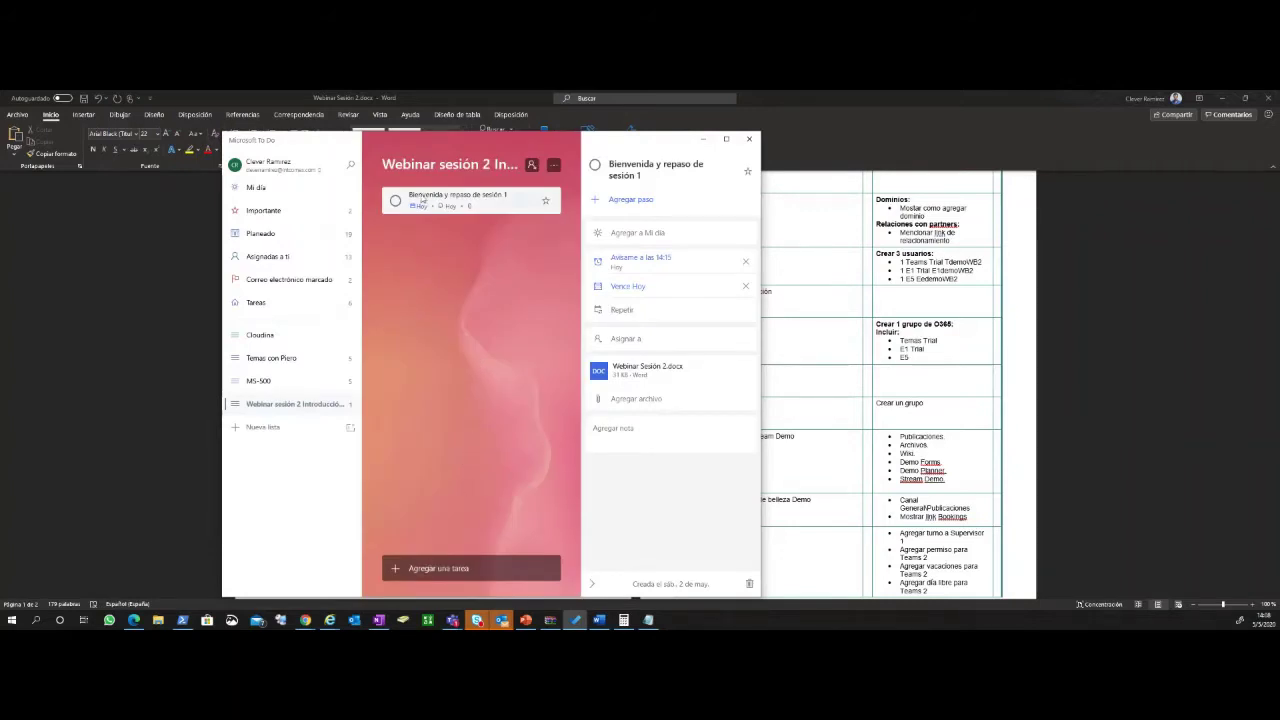
Mark 'Bienvenida y repaso de sesión 1' complete and add the task 'Mostrar pantalla'
click(396, 202)
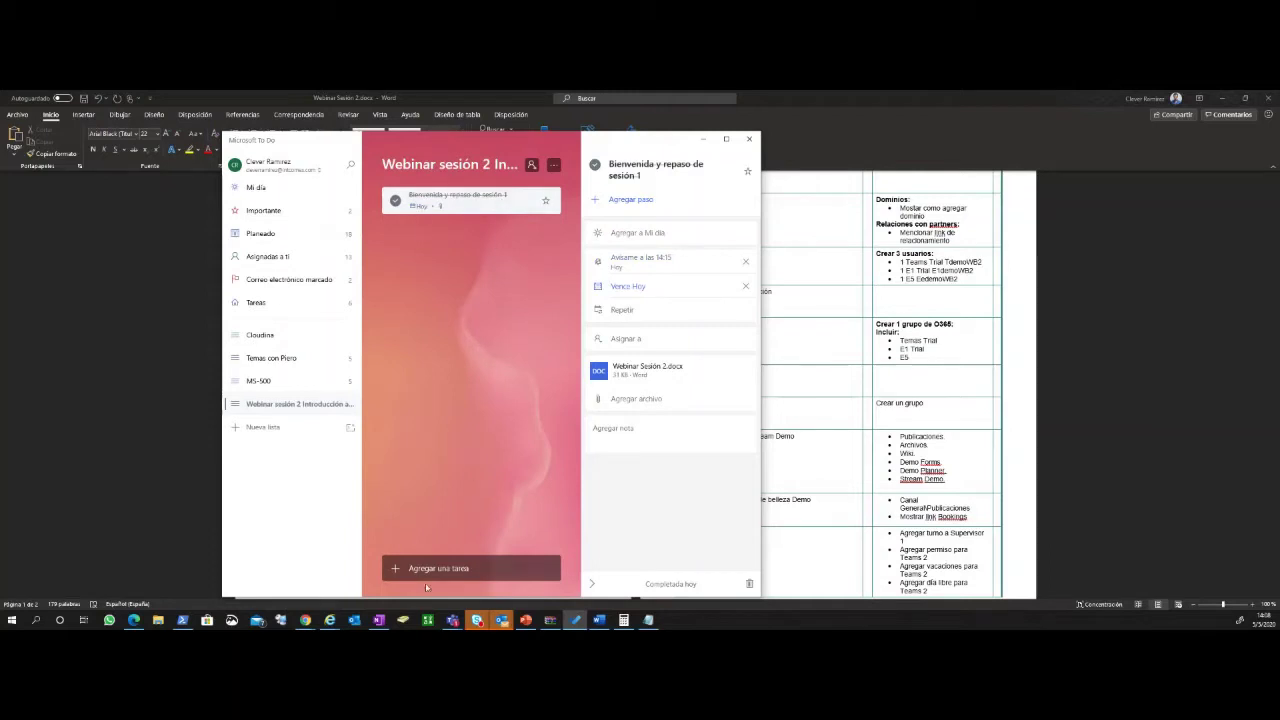
click(470, 568)
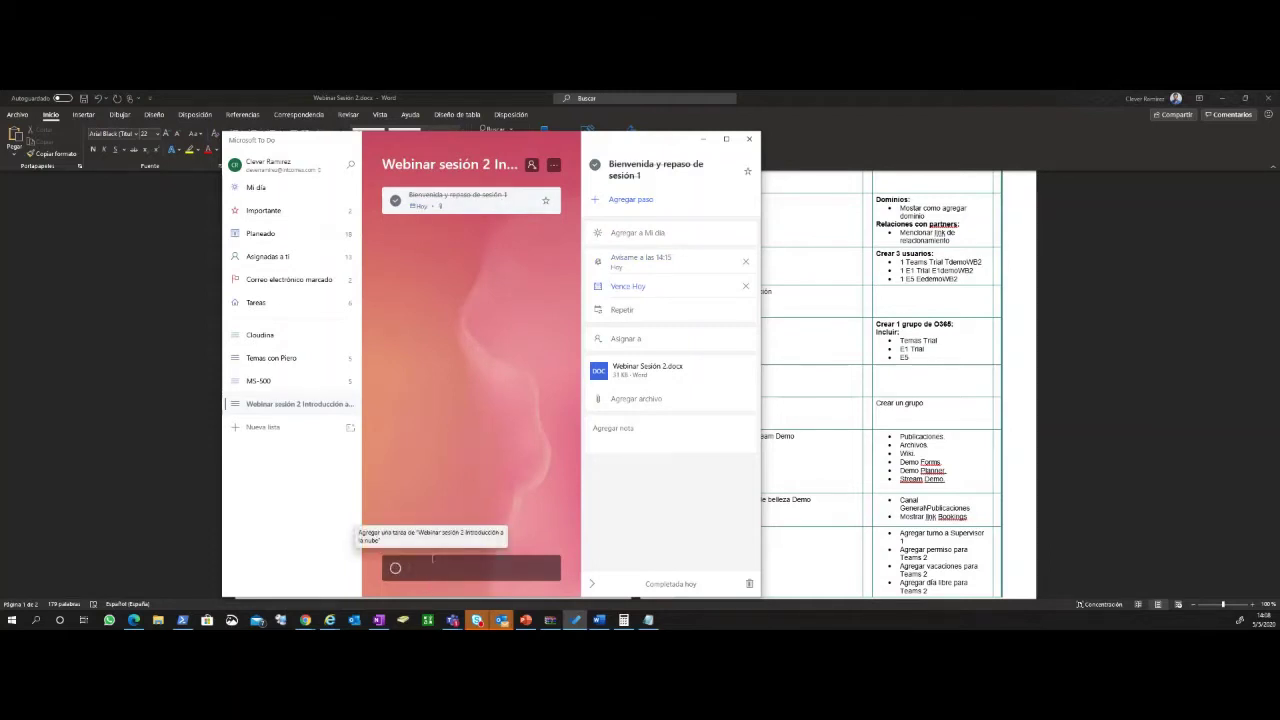
text(Mostrar pantalla)
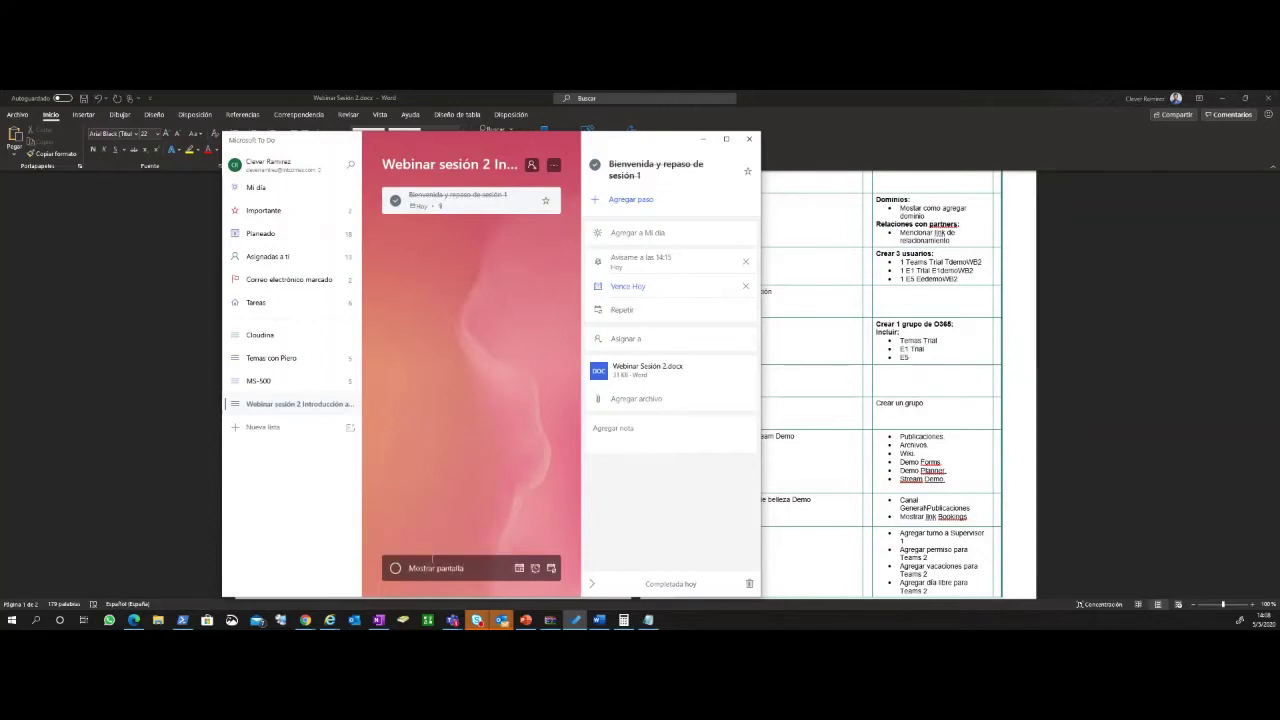
key(Return)
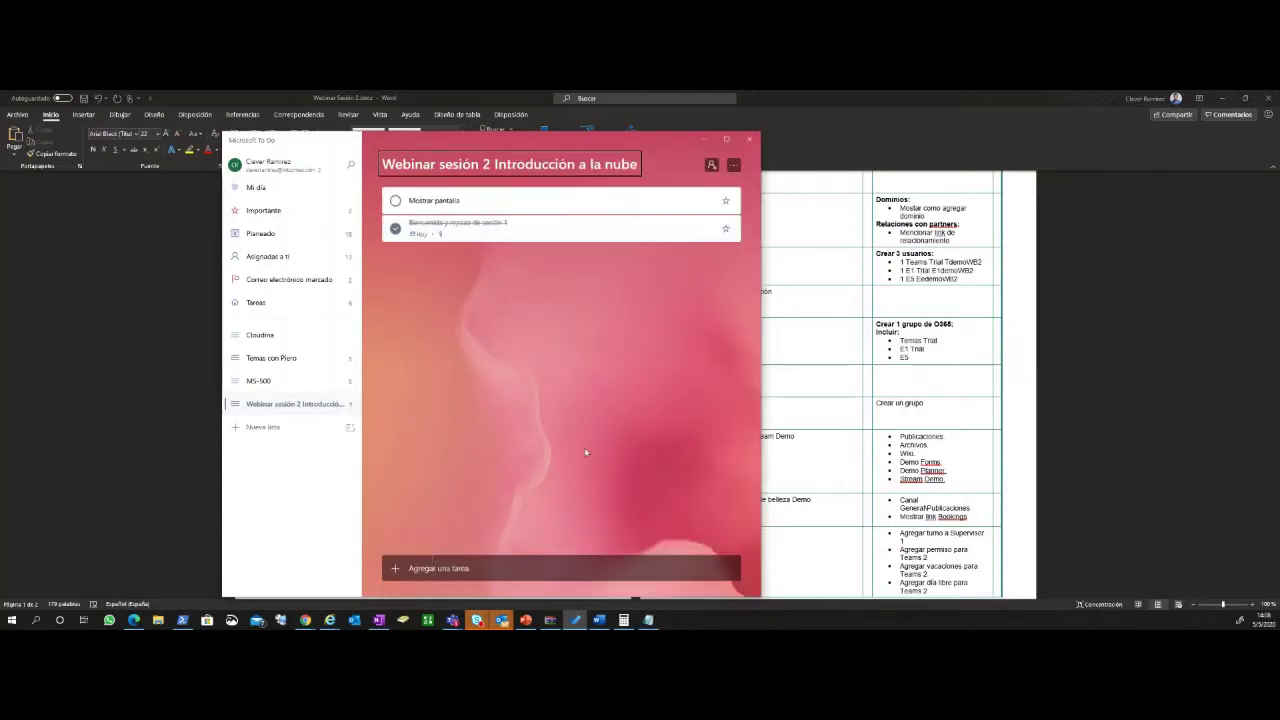
Open 'Mostrar pantalla', leave it without reminder or due date, and move To Do off screen
click(535, 203)
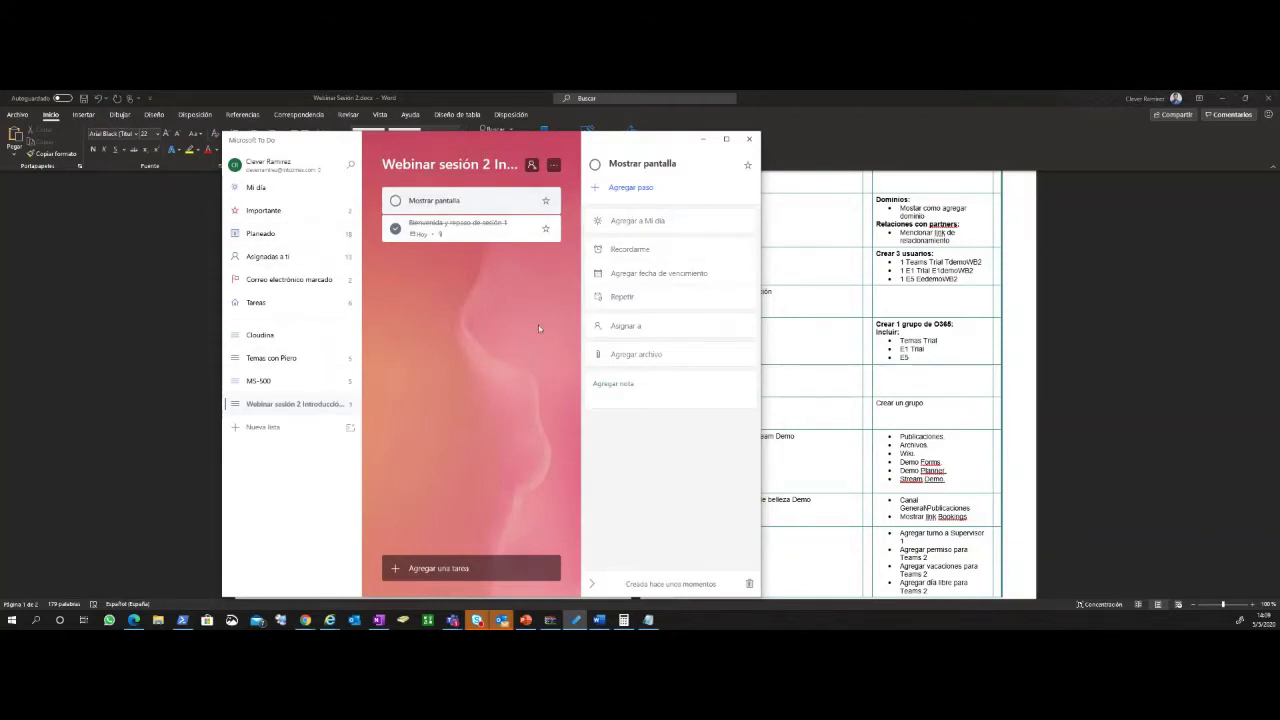
click(644, 251)
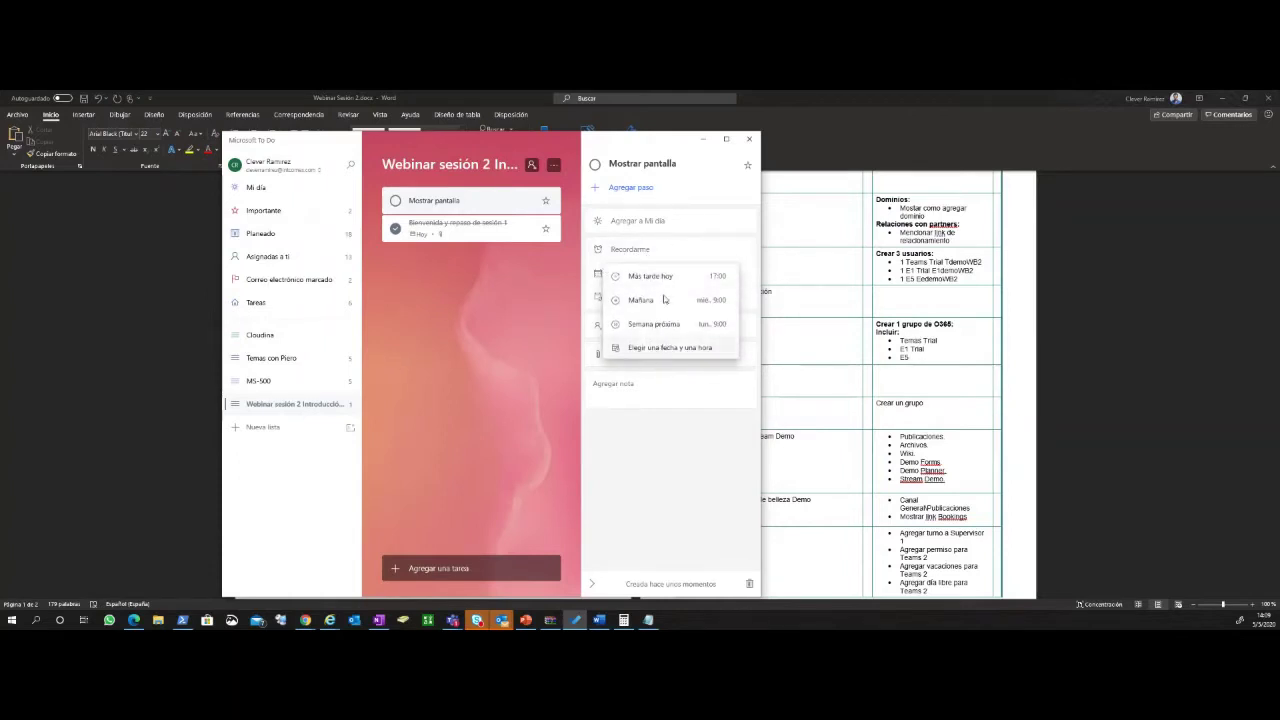
click(656, 349)
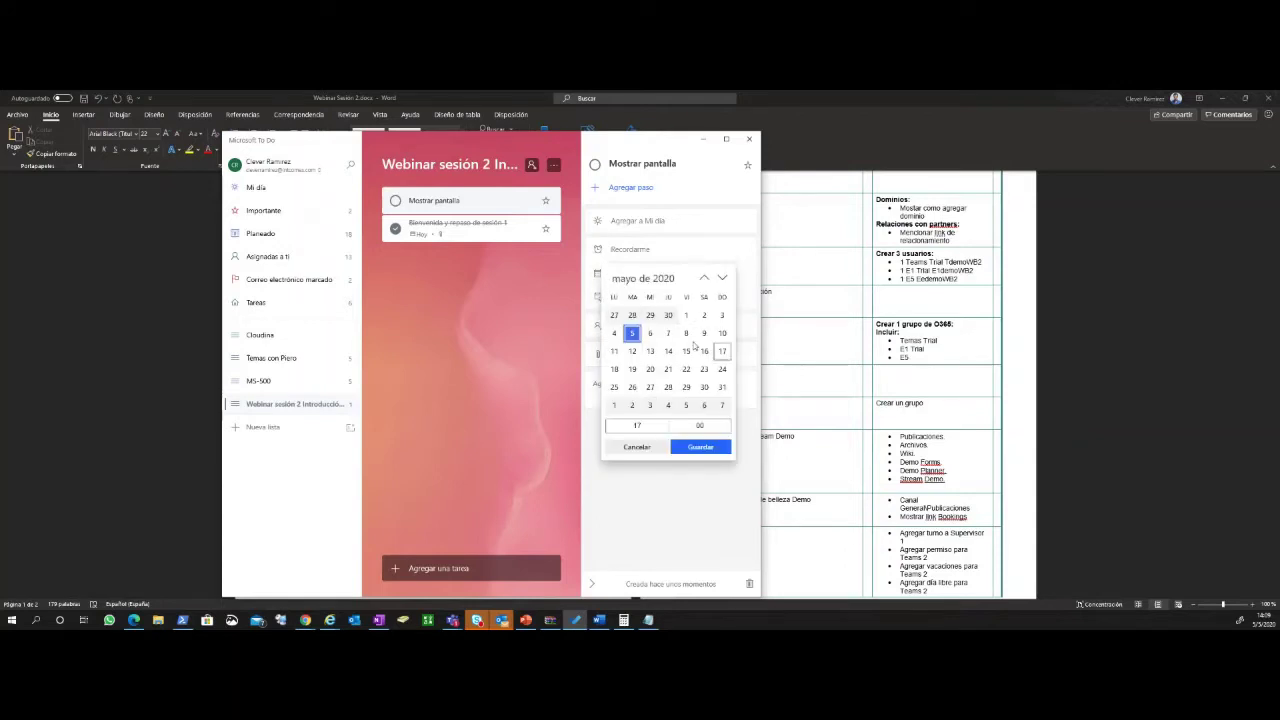
click(637, 447)
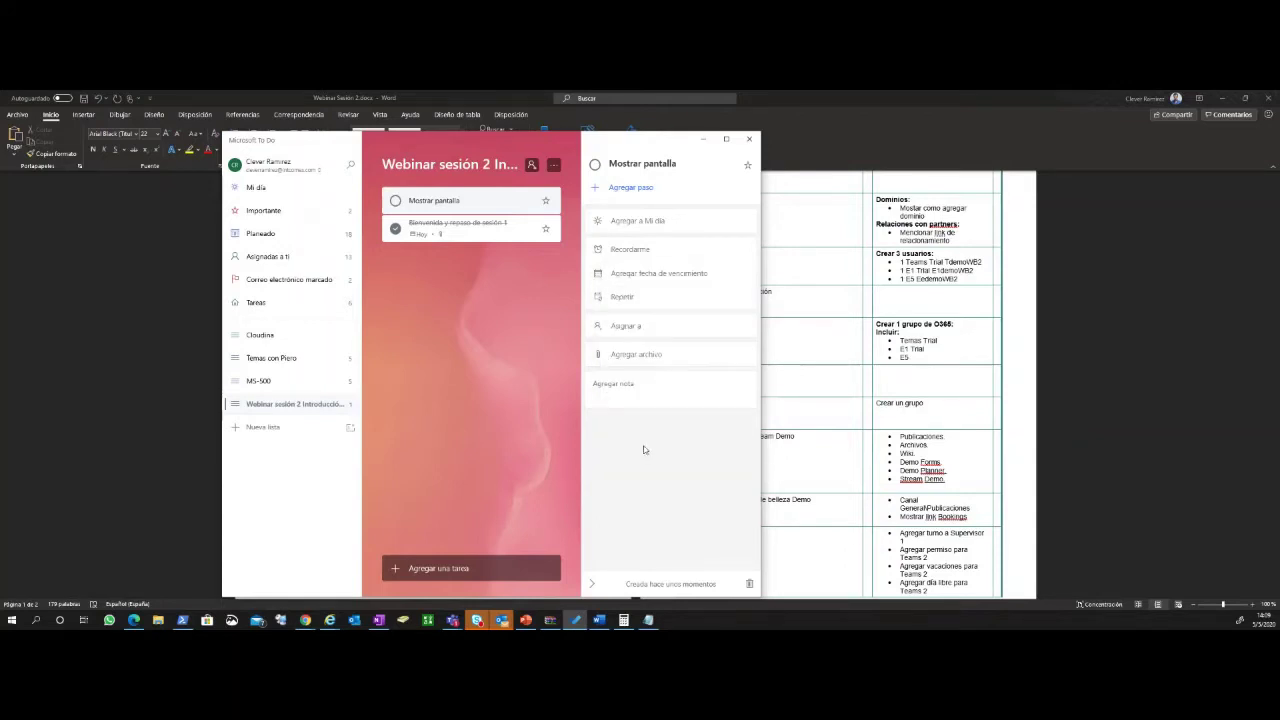
click(655, 275)
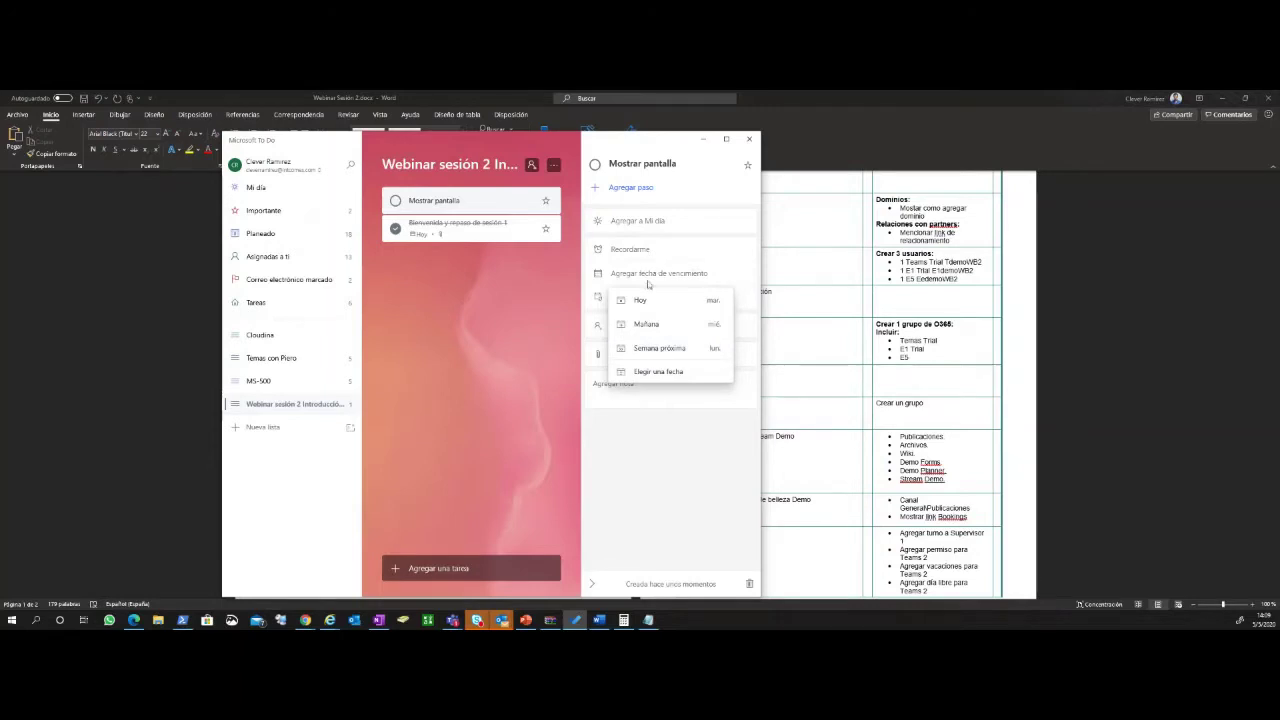
click(671, 434)
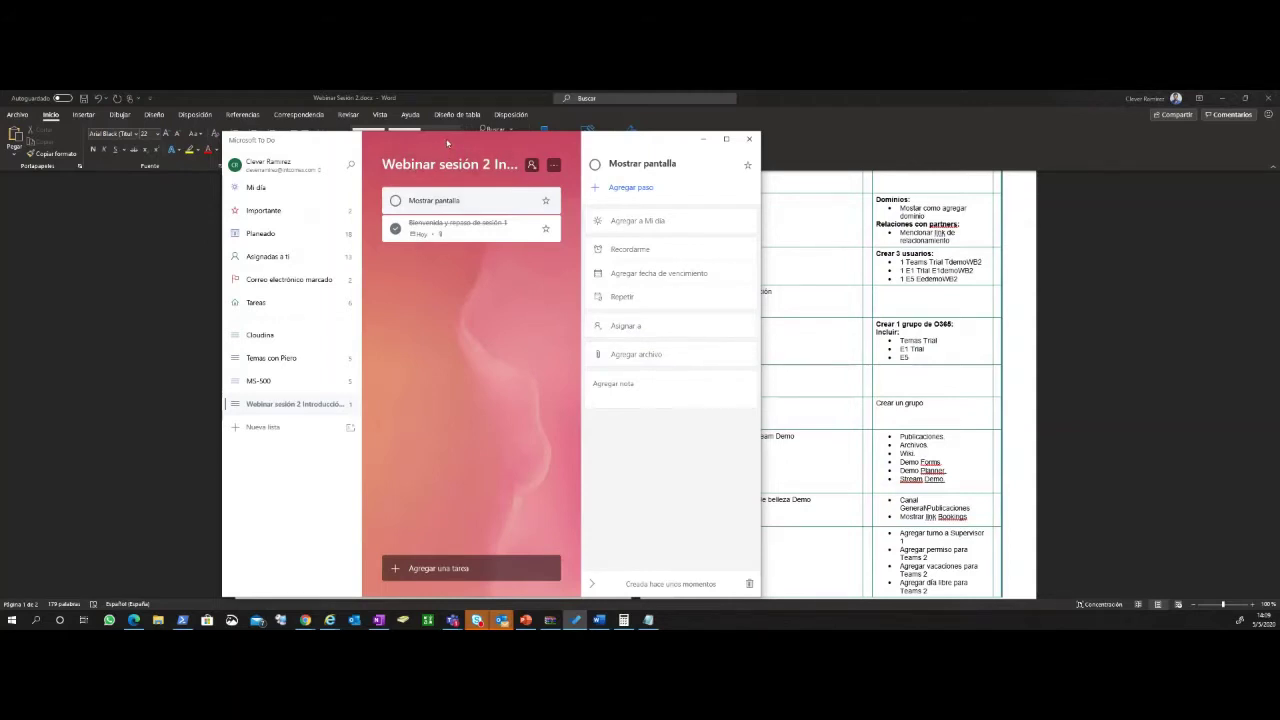
drag(447, 143, 0, 140)
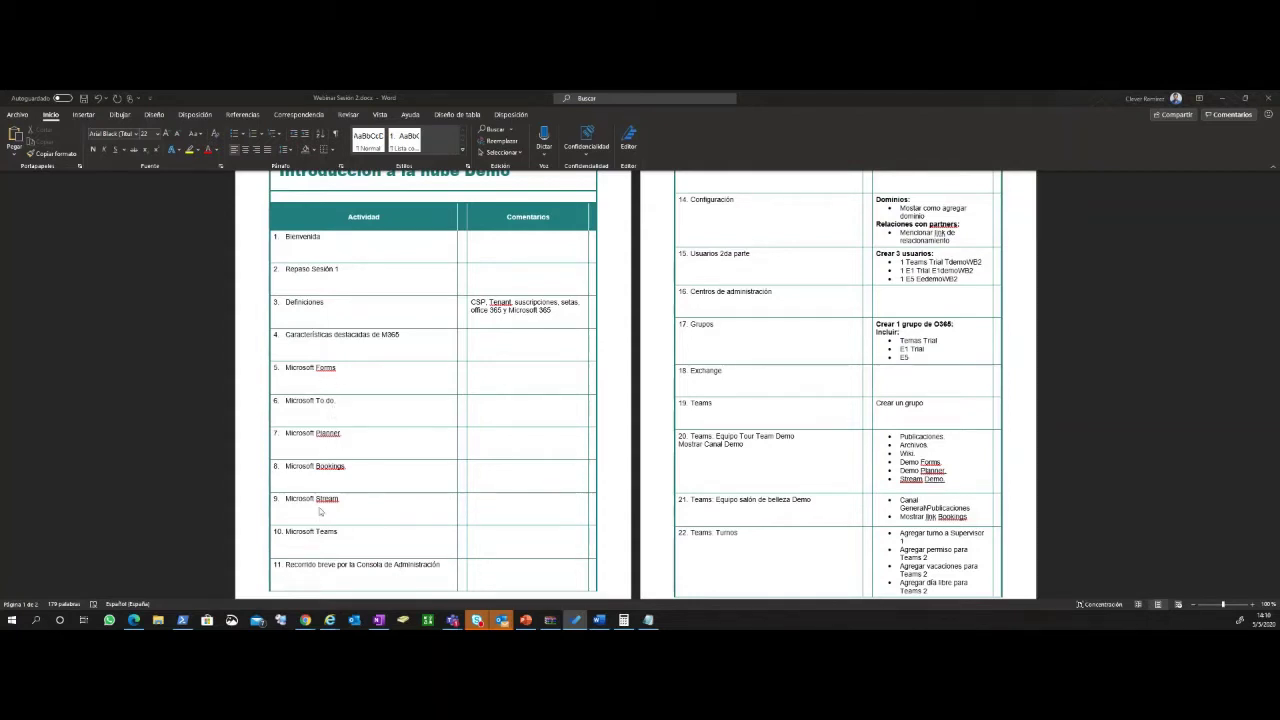
Switch back to Microsoft To Do, showing the empty Mi día list
key(alt+Tab)
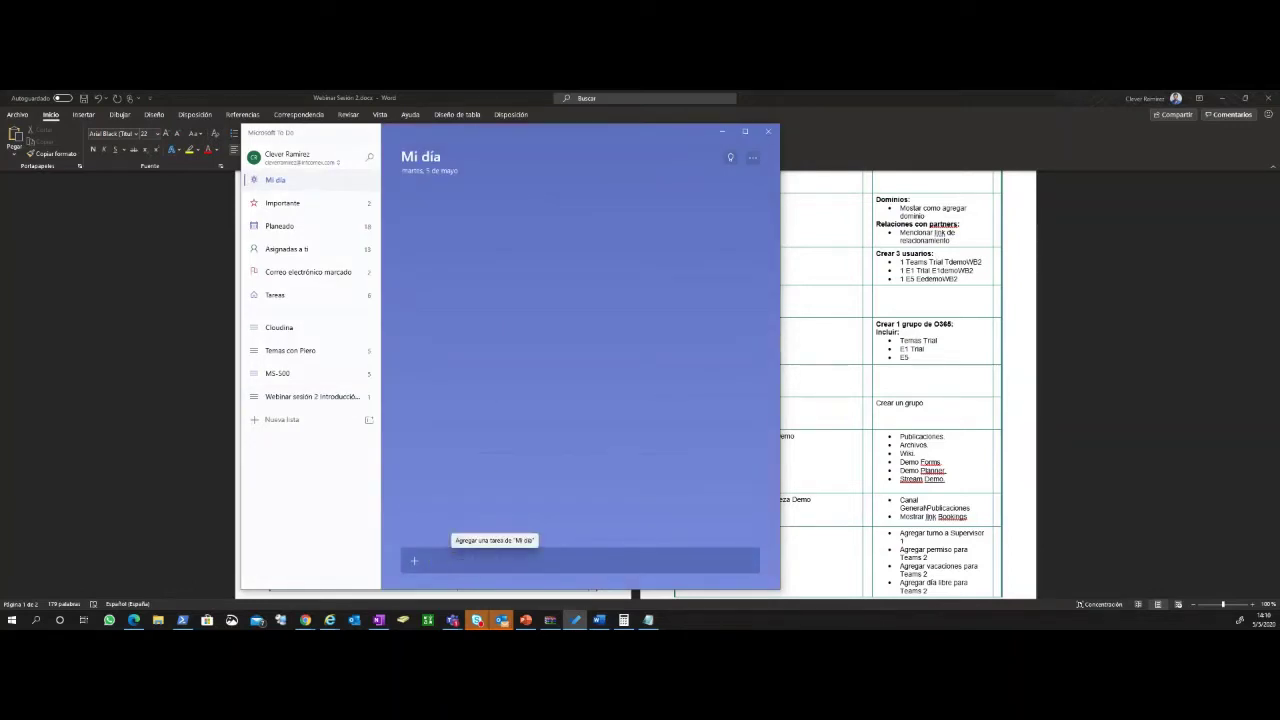
Add the task 'Webinar 2' to Mi día, mark it completed, and show its details
click(496, 560)
text(Web)
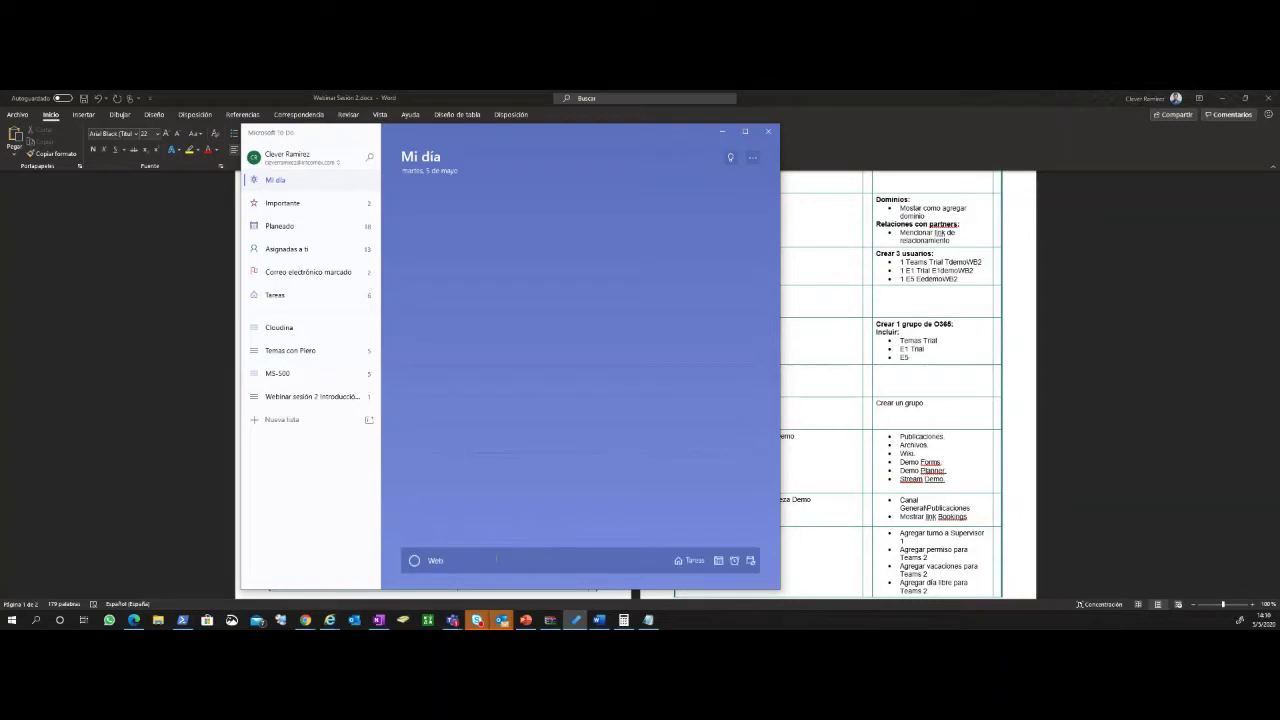
text(inar 2)
key(Return)
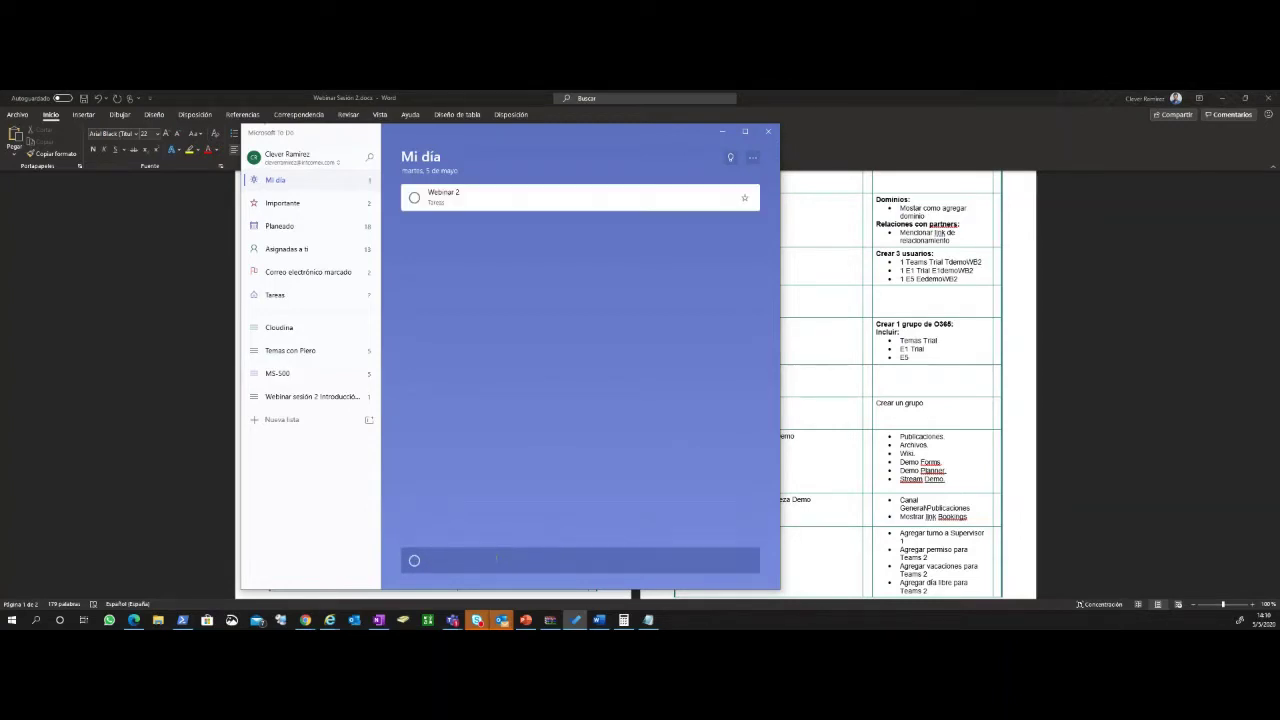
click(422, 201)
drag(657, 128, 642, 131)
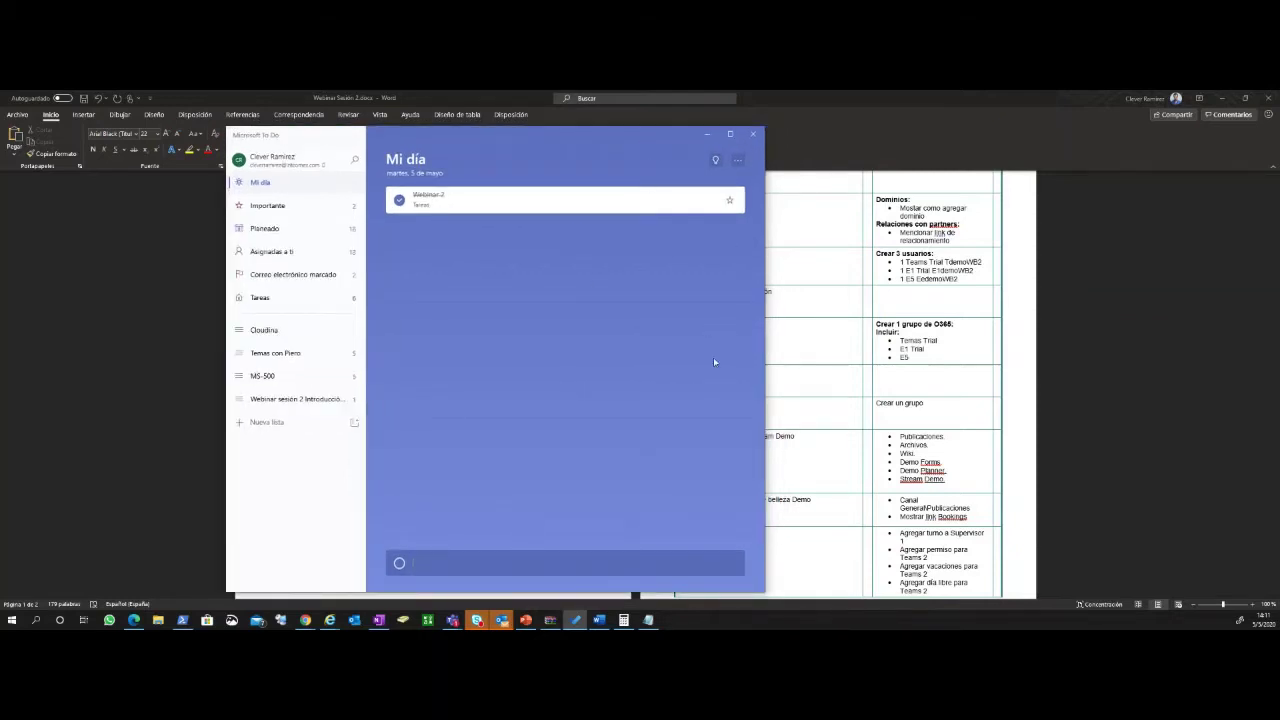
click(610, 200)
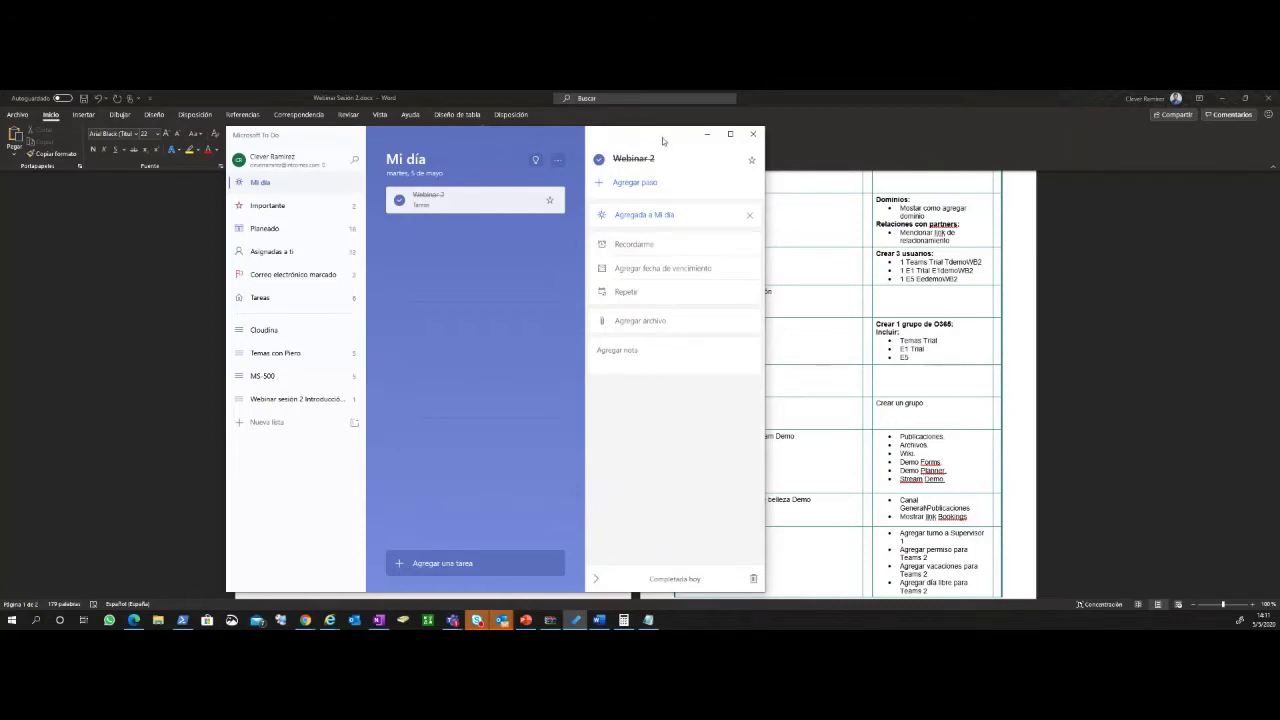
Move the To Do window aside and close it, revealing the Word agenda
drag(662, 137, 590, 152)
click(634, 145)
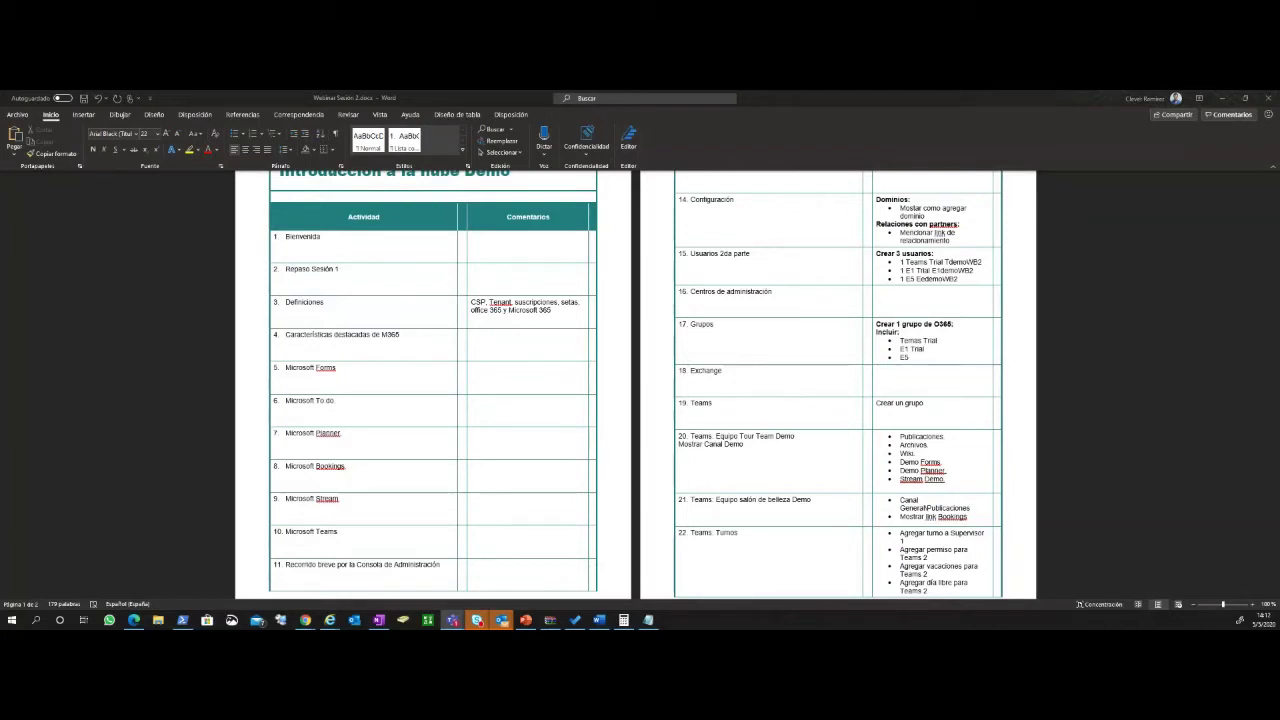
Switch to the Office 365 home page in Chrome and scroll through its apps and files
key(alt+Tab)
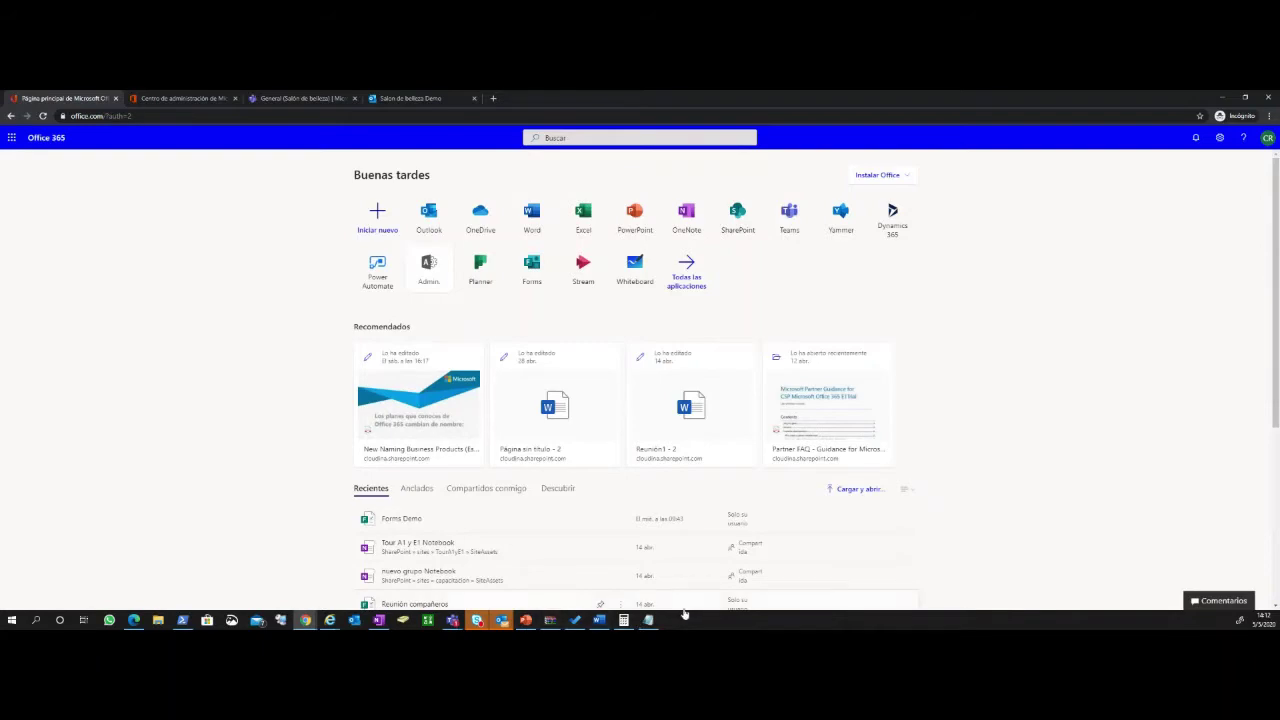
scroll(686, 600, down, 1)
click(599, 621)
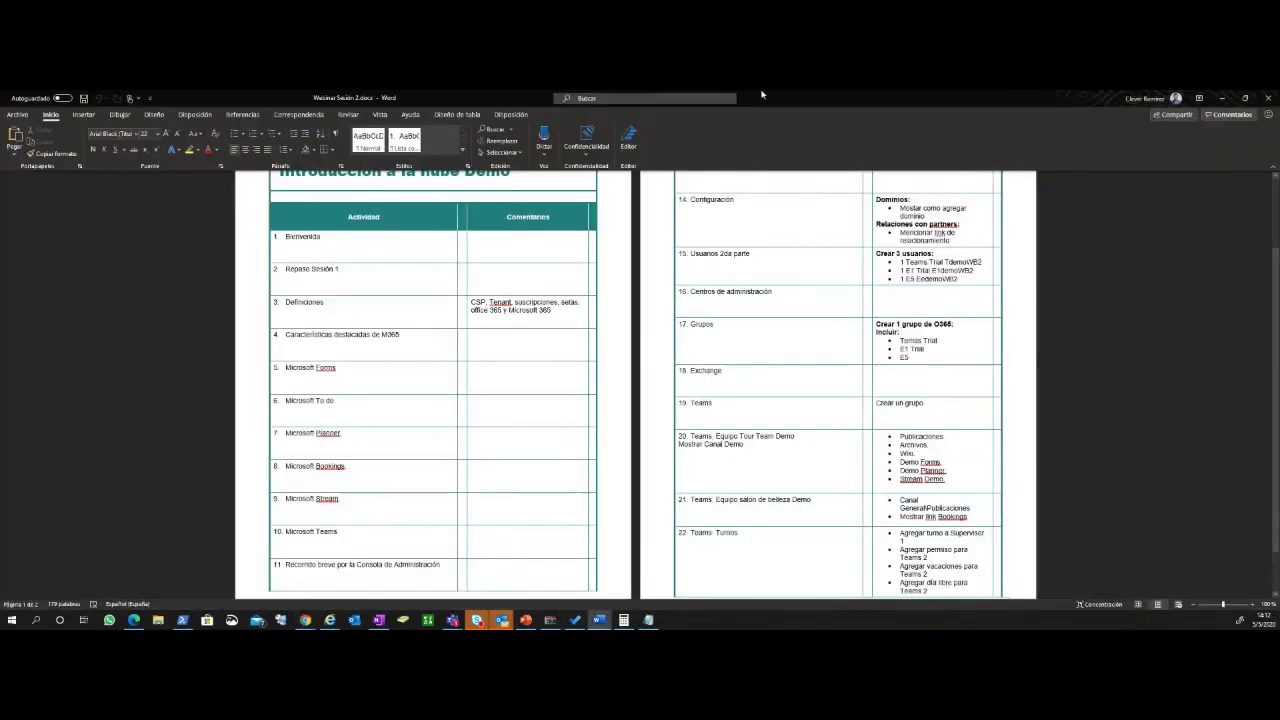
drag(817, 97, 0, 420)
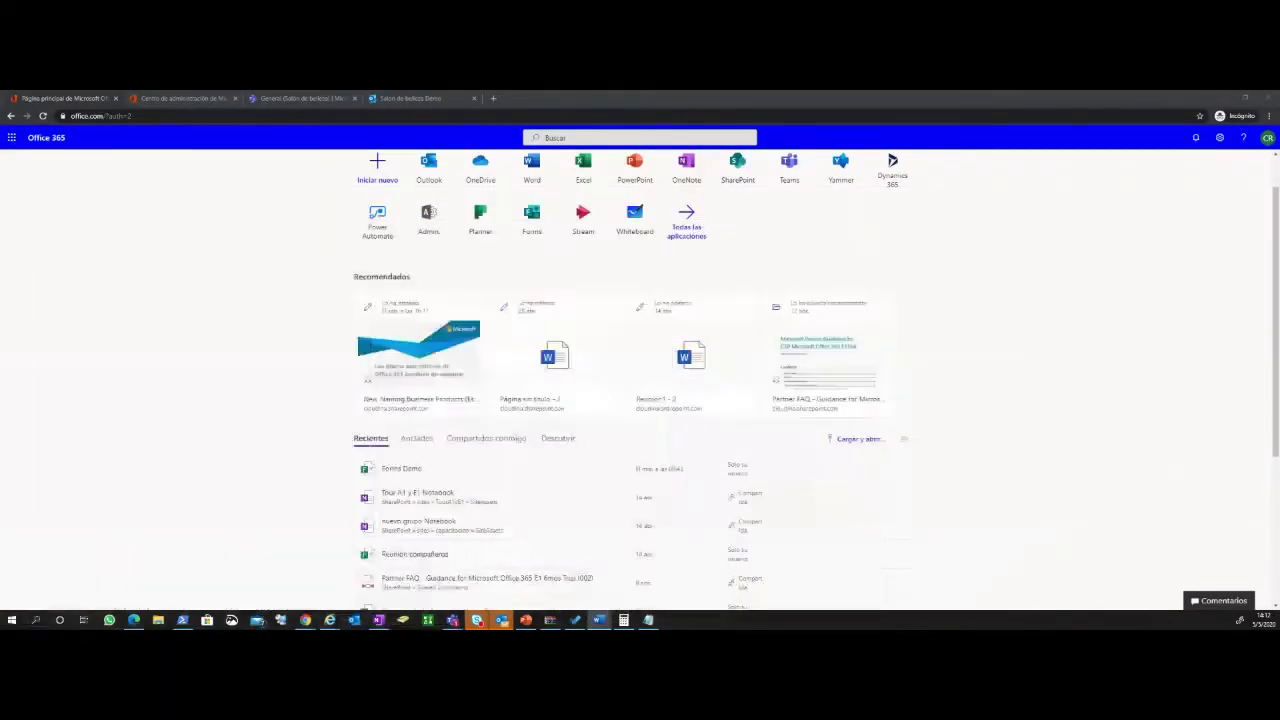
scroll(1028, 473, up, 1)
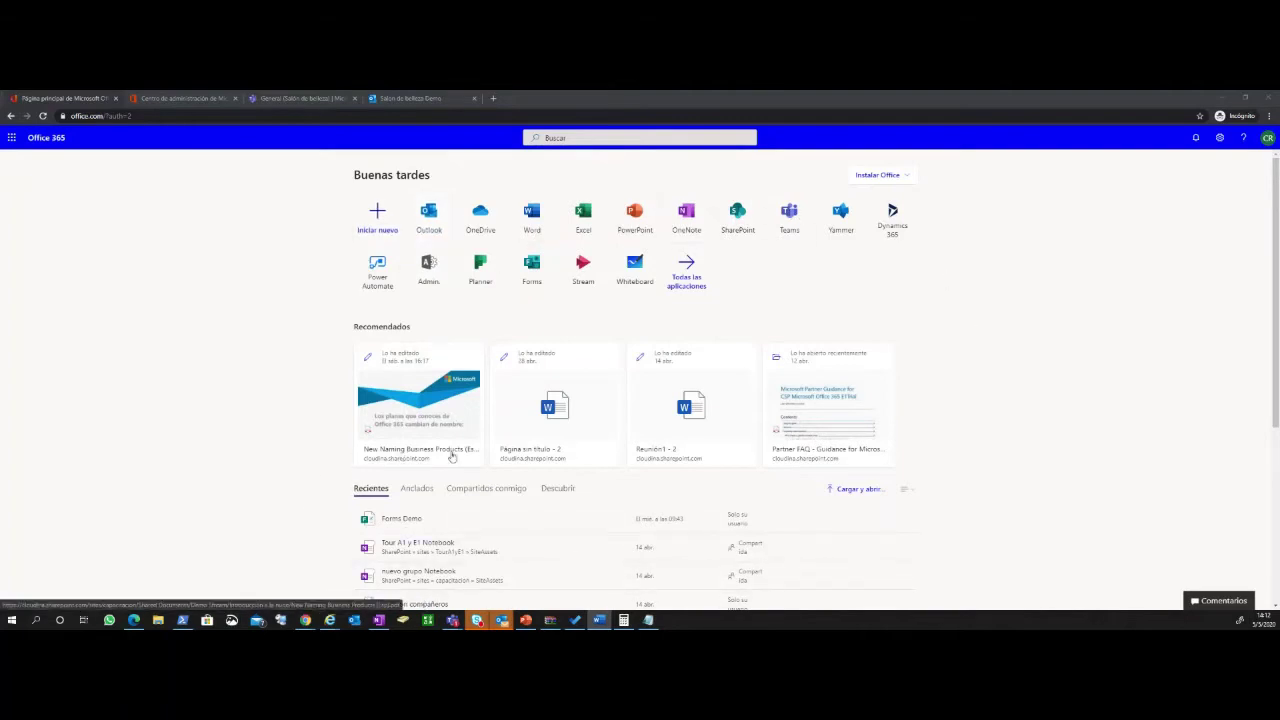
scroll(522, 567, down, 3)
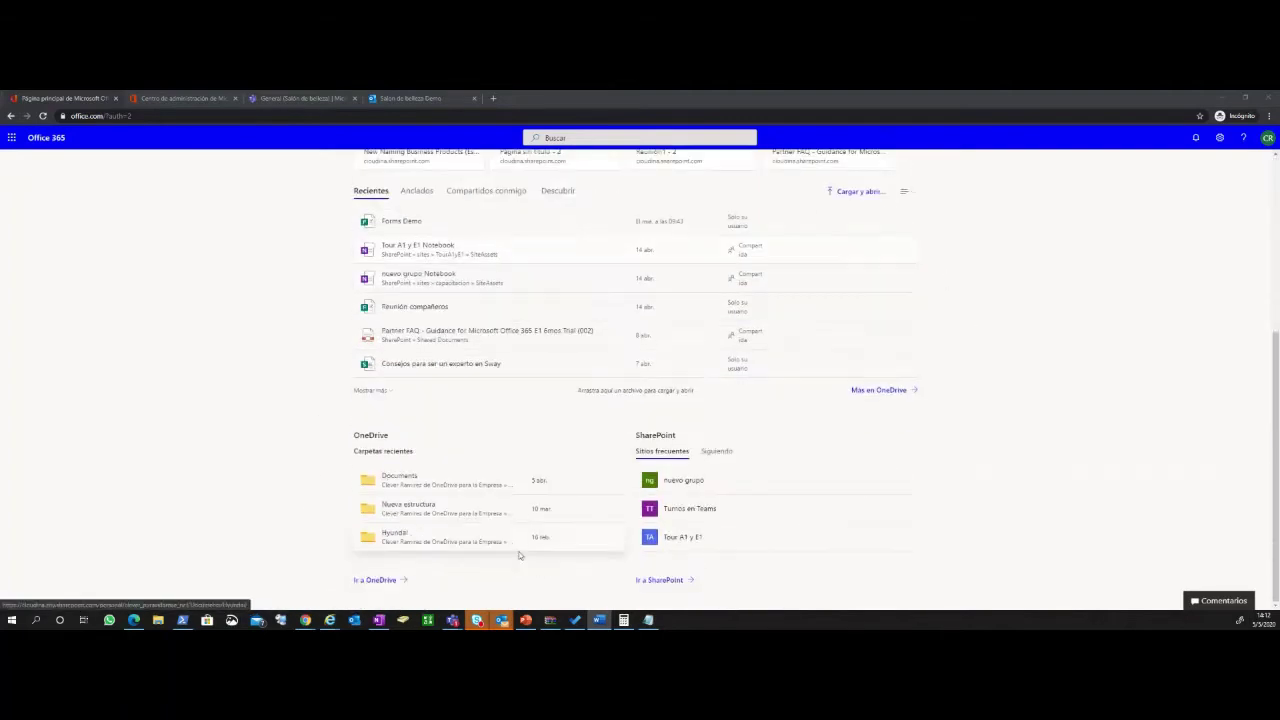
scroll(518, 555, up, 3)
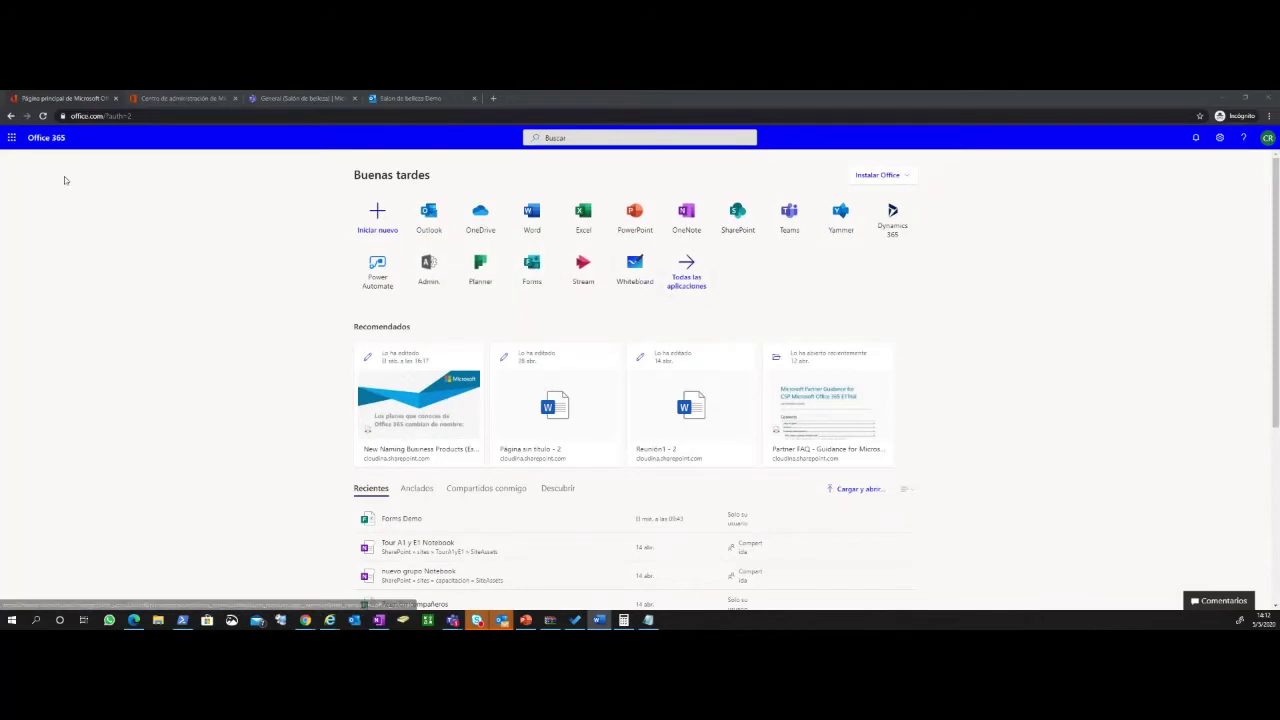
click(12, 139)
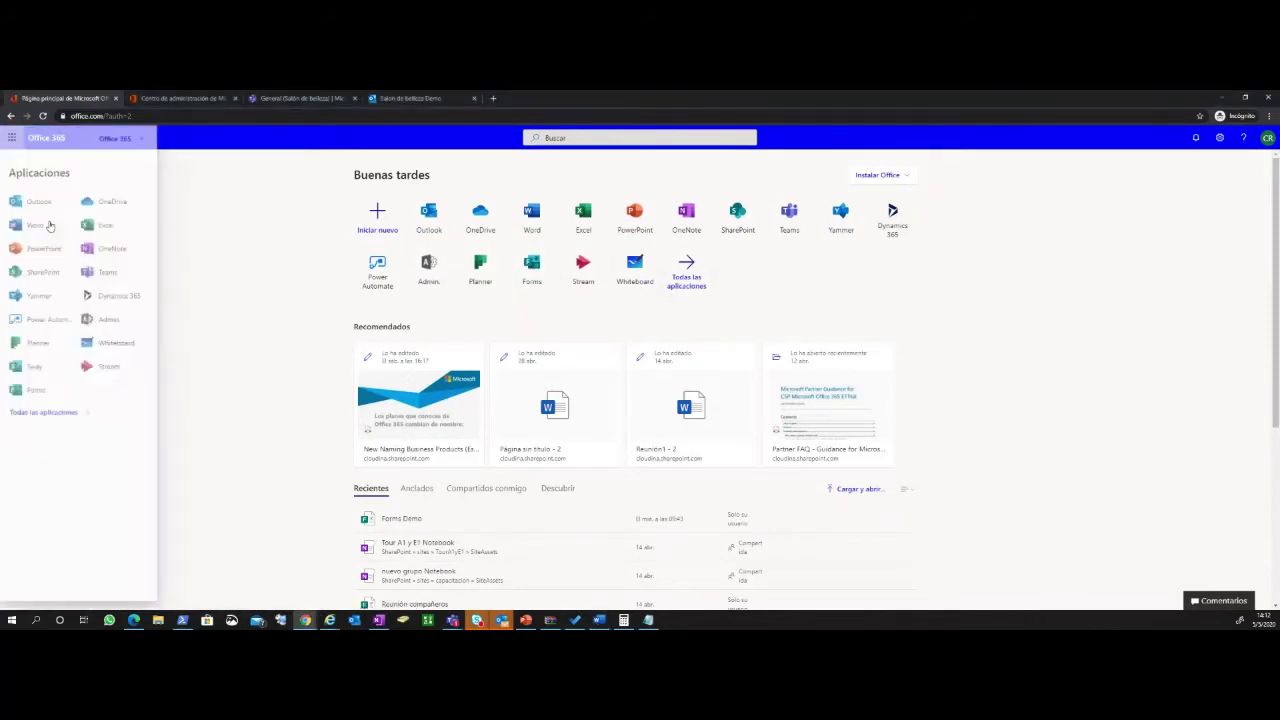
click(12, 138)
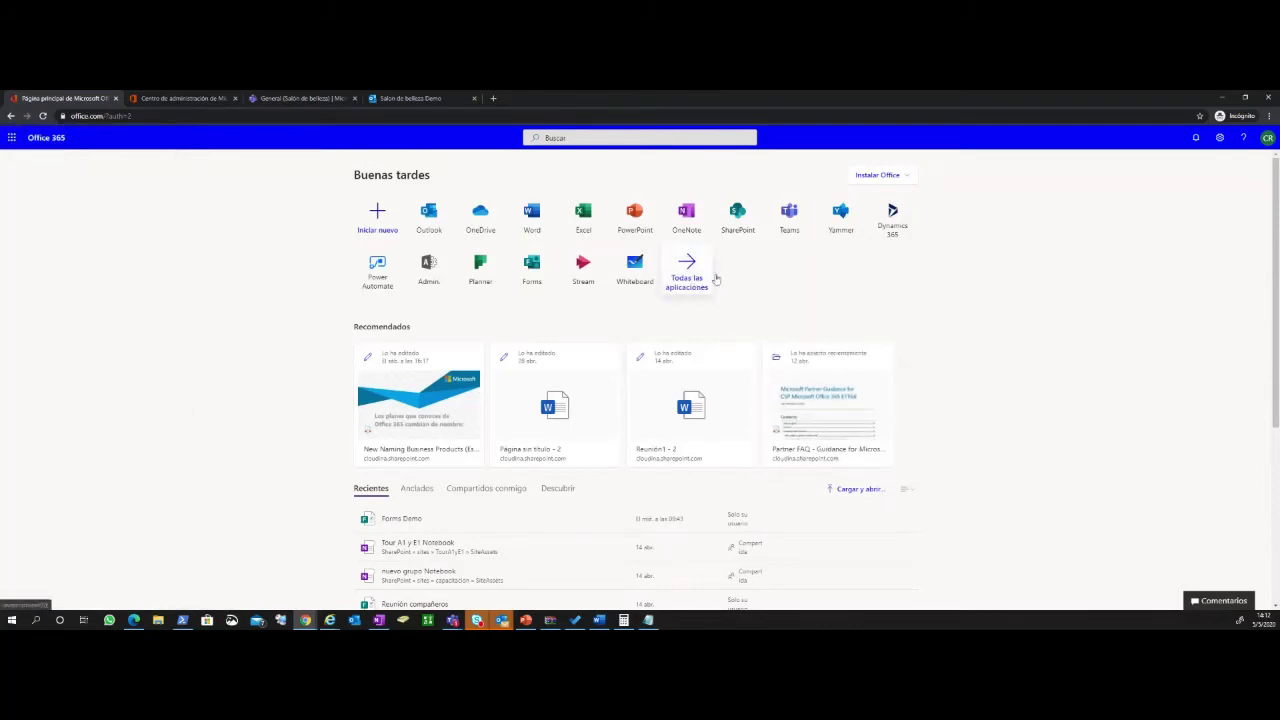
click(908, 176)
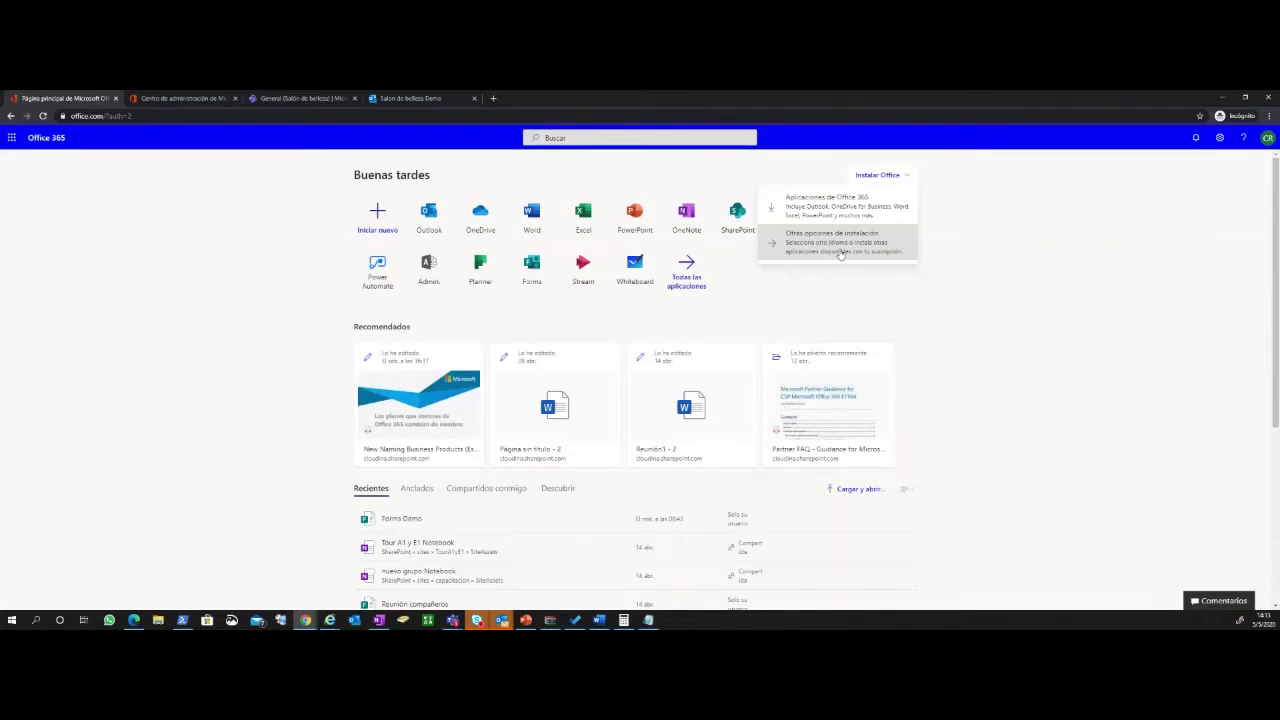
click(148, 238)
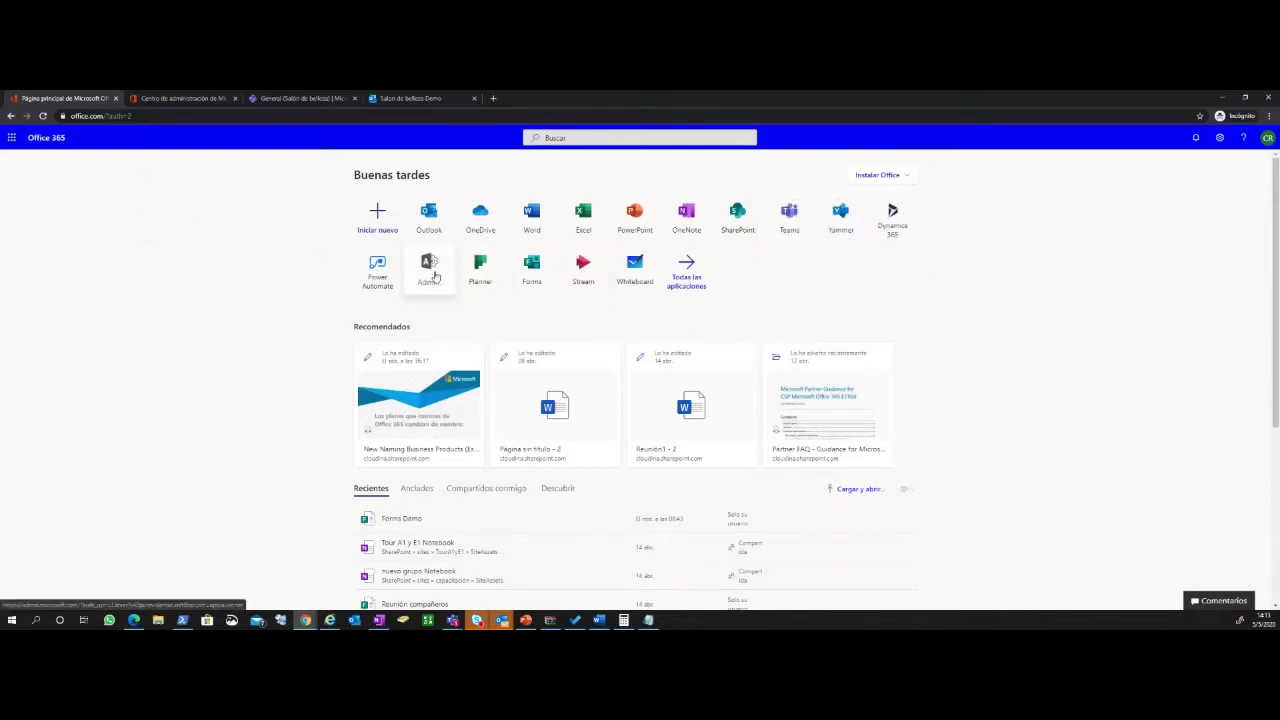
Open the Licencias page under Facturación, then collapse billing and expand Soporte técnico
click(185, 100)
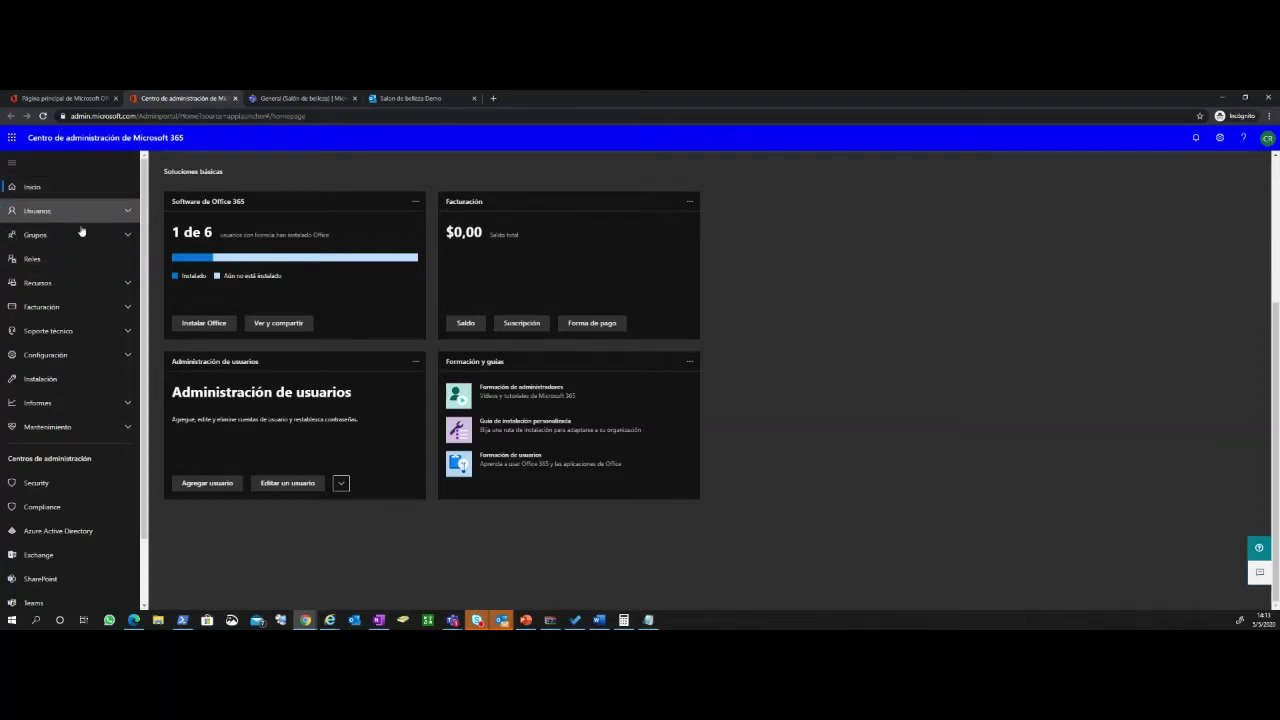
scroll(45, 575, down, 1)
scroll(40, 565, up, 1)
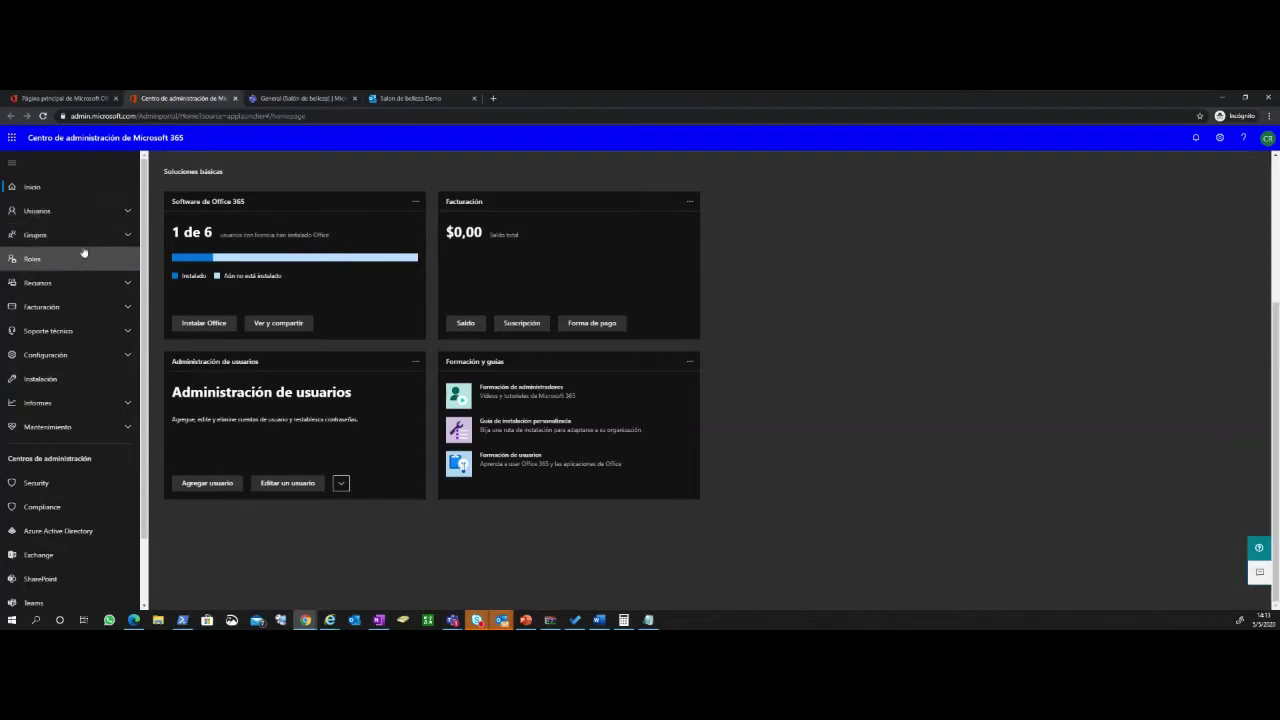
click(84, 309)
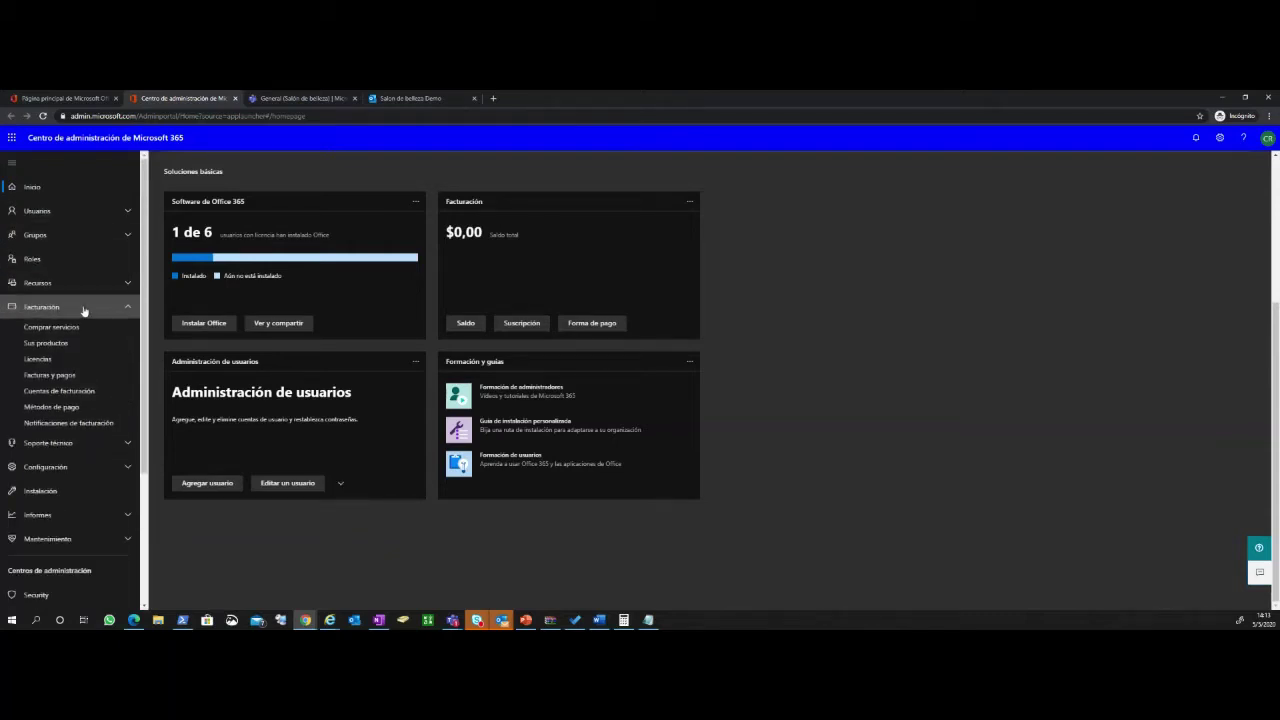
click(71, 362)
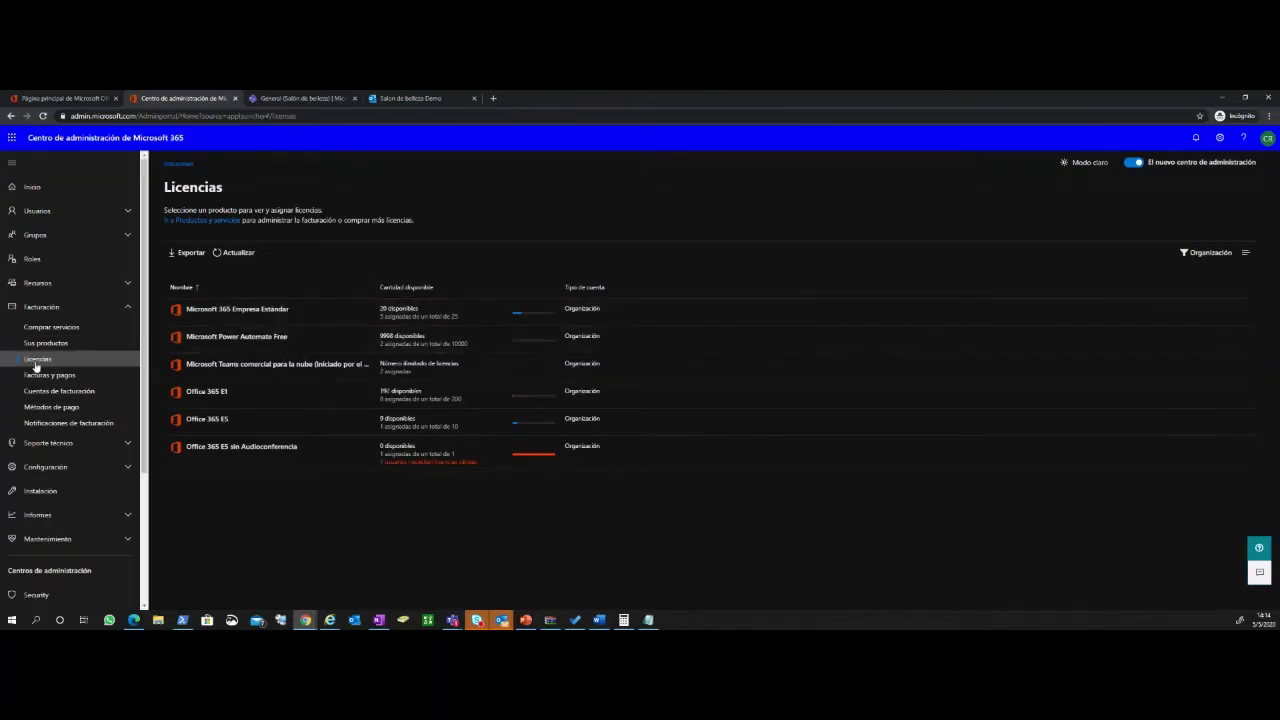
click(75, 310)
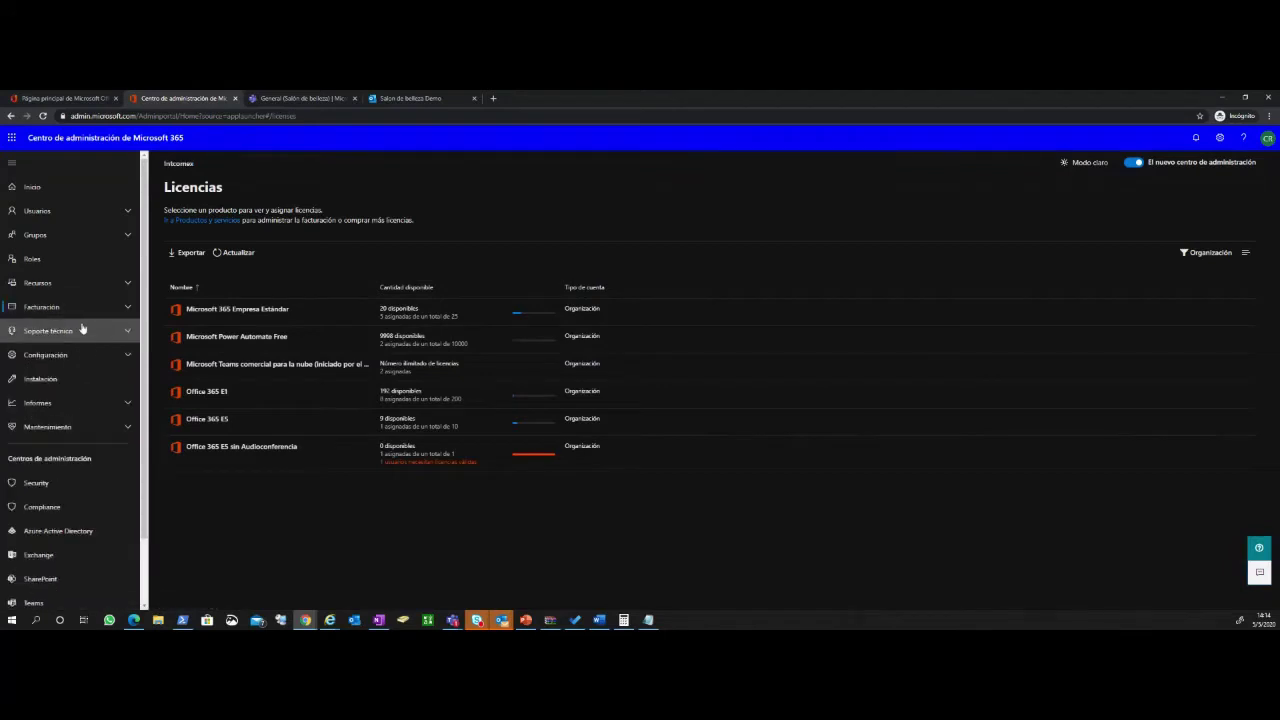
click(85, 345)
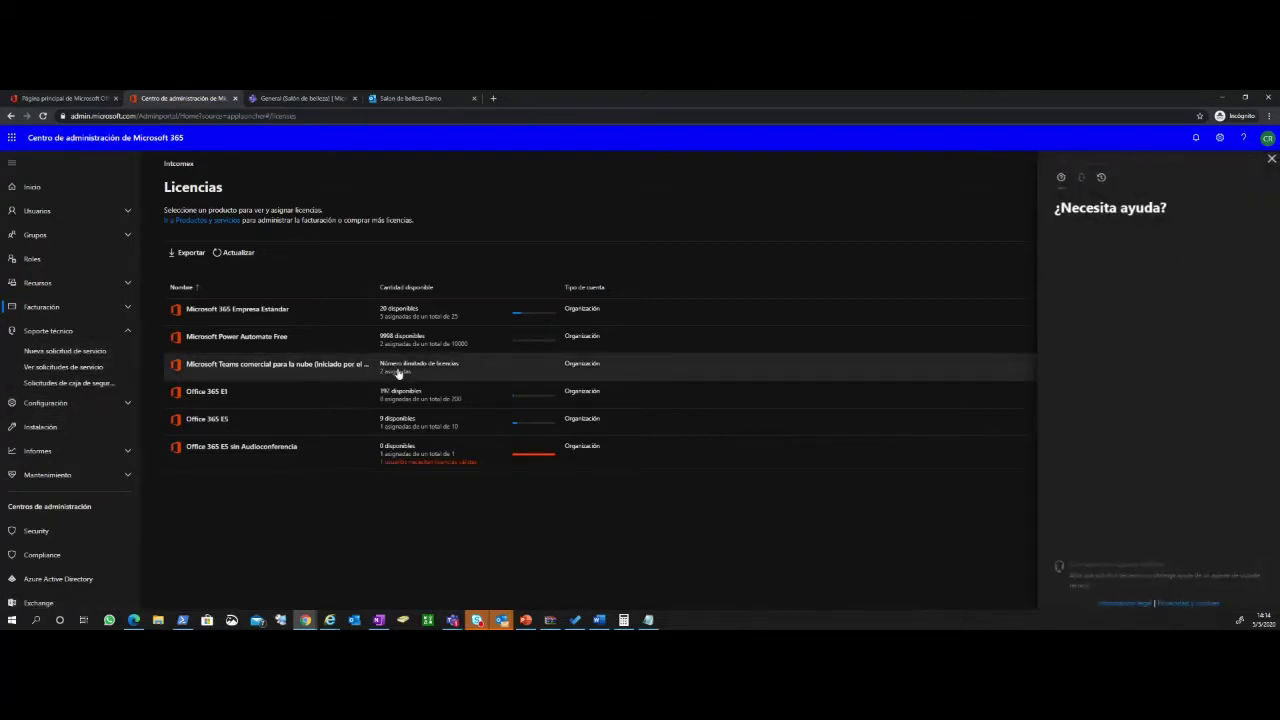
Search the help pane for 'correo' to list the recommended email articles
click(1166, 237)
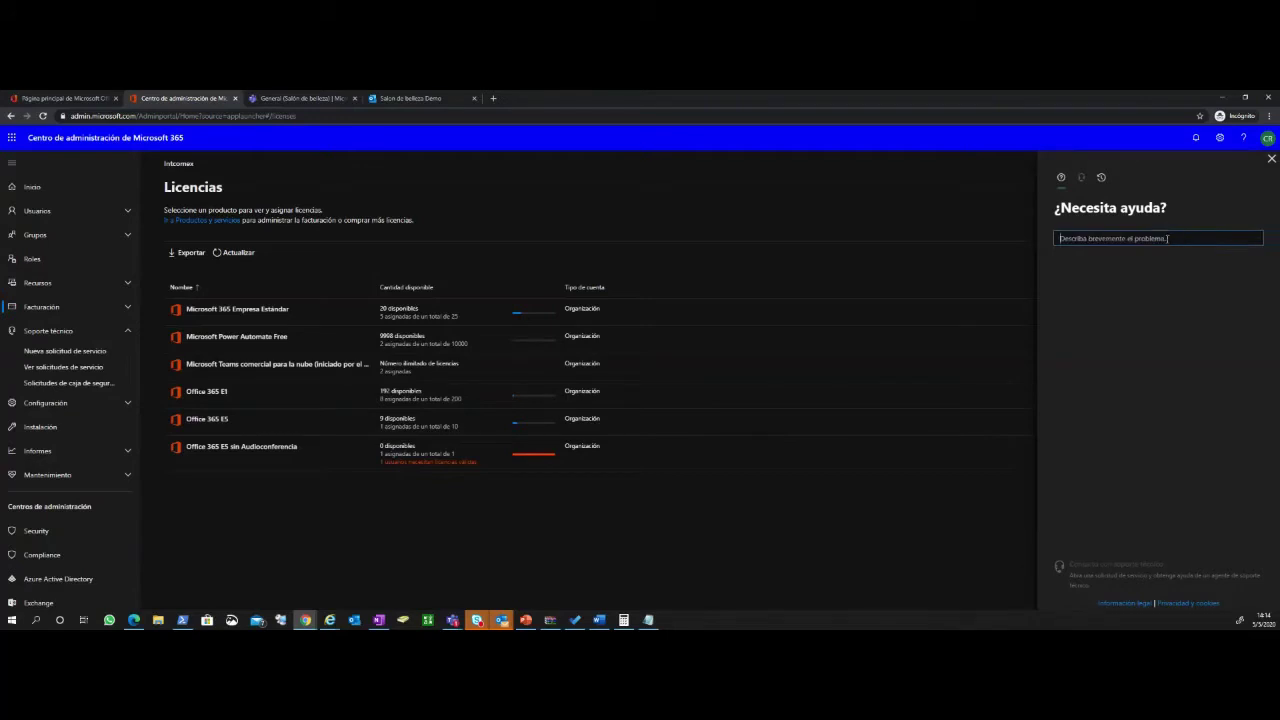
text(corre)
text(re)
key(BackSpace)
key(BackSpace)
text(reo)
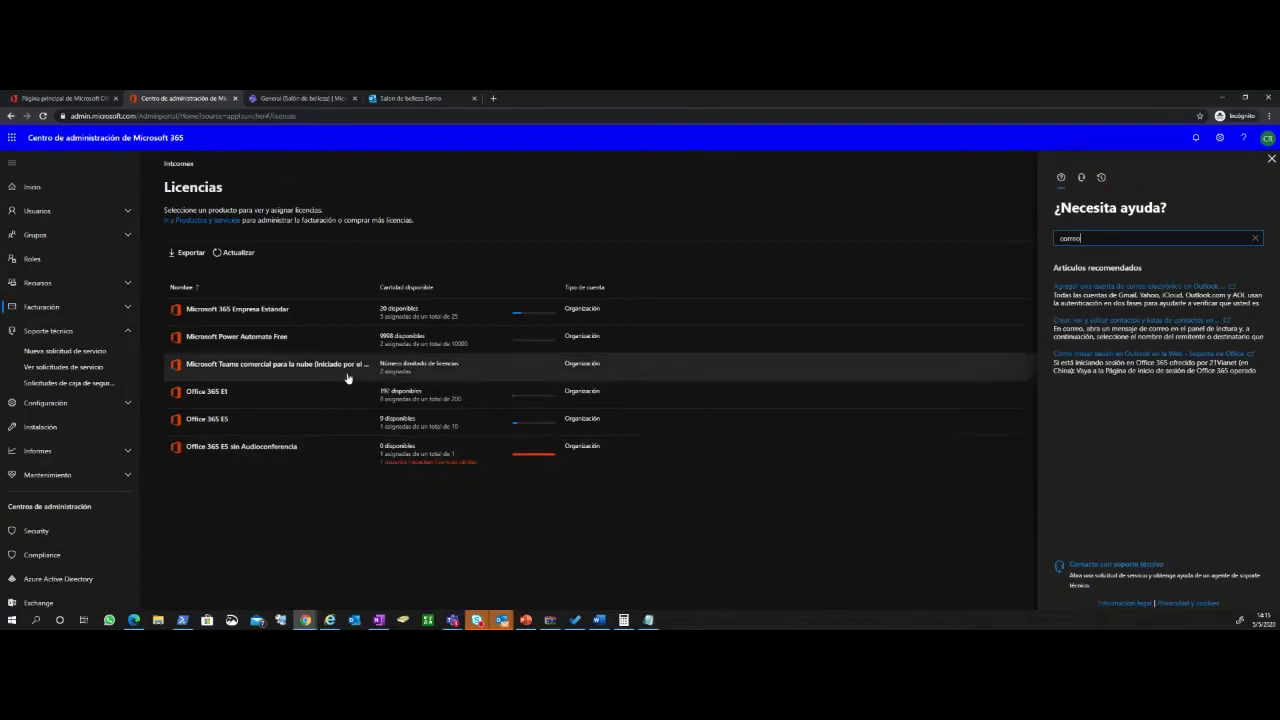
click(59, 353)
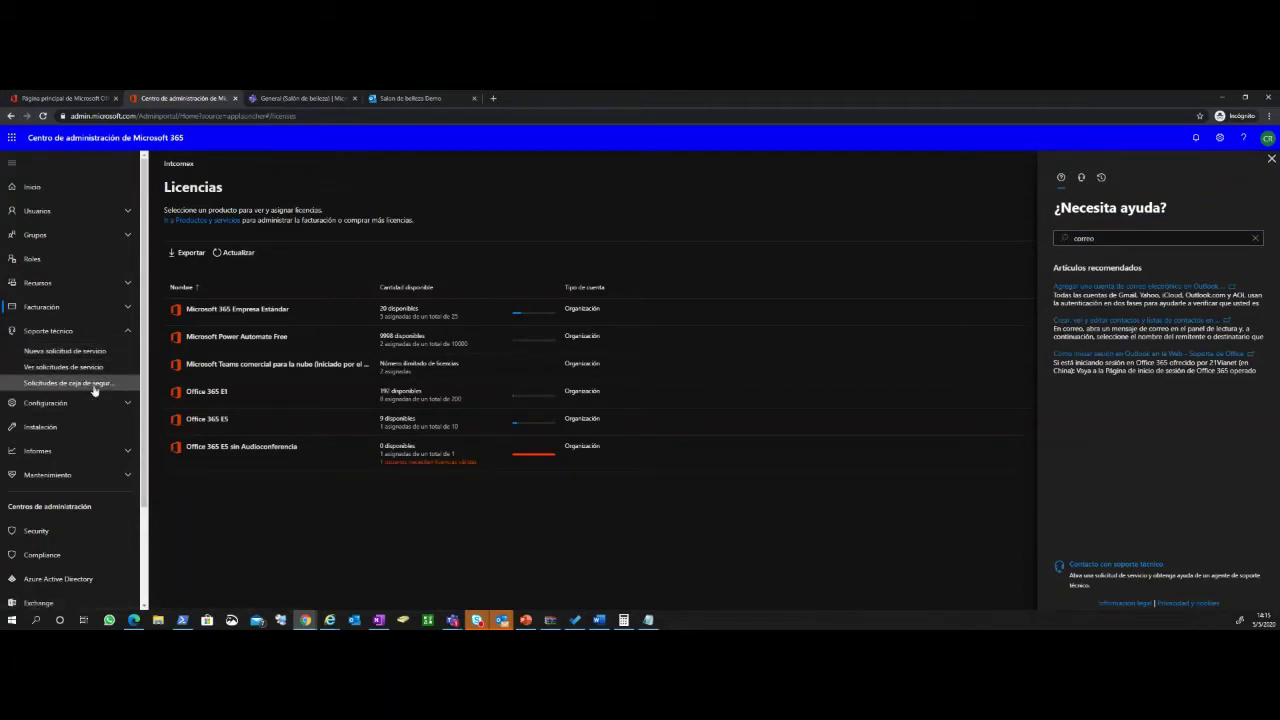
Collapse Soporte técnico, expand Configuración and open the Dominios page
click(74, 338)
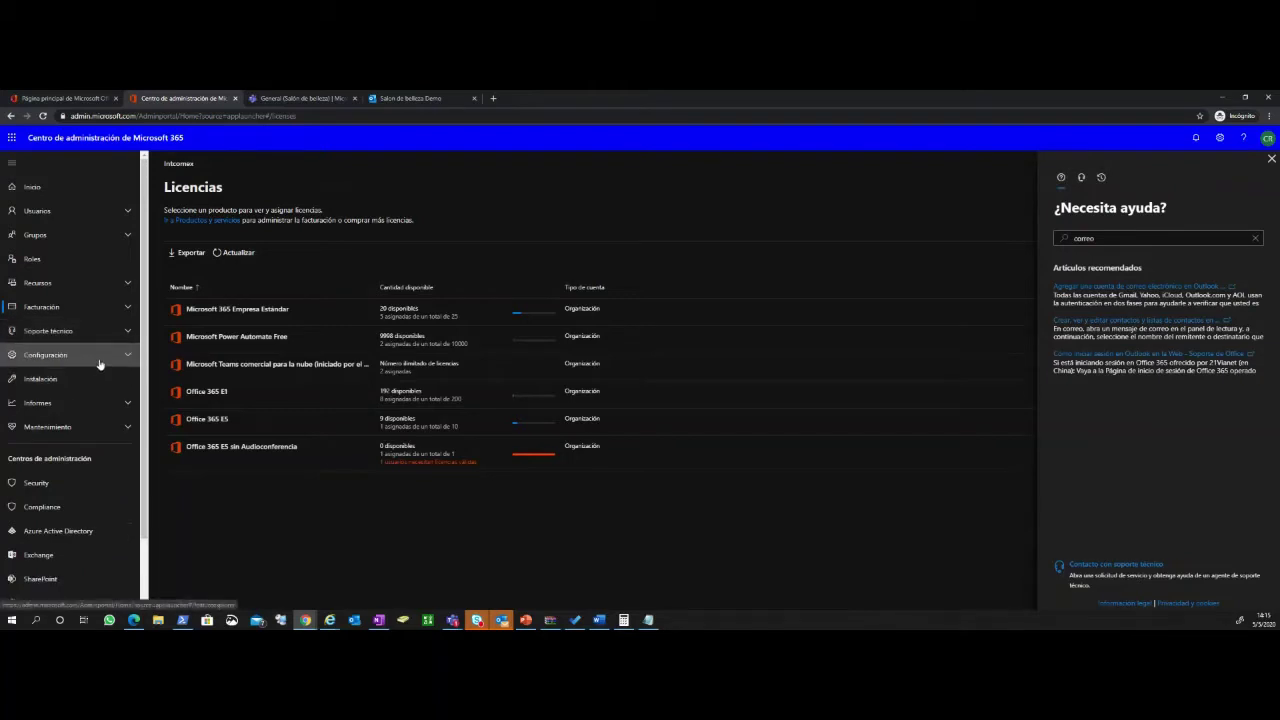
click(95, 360)
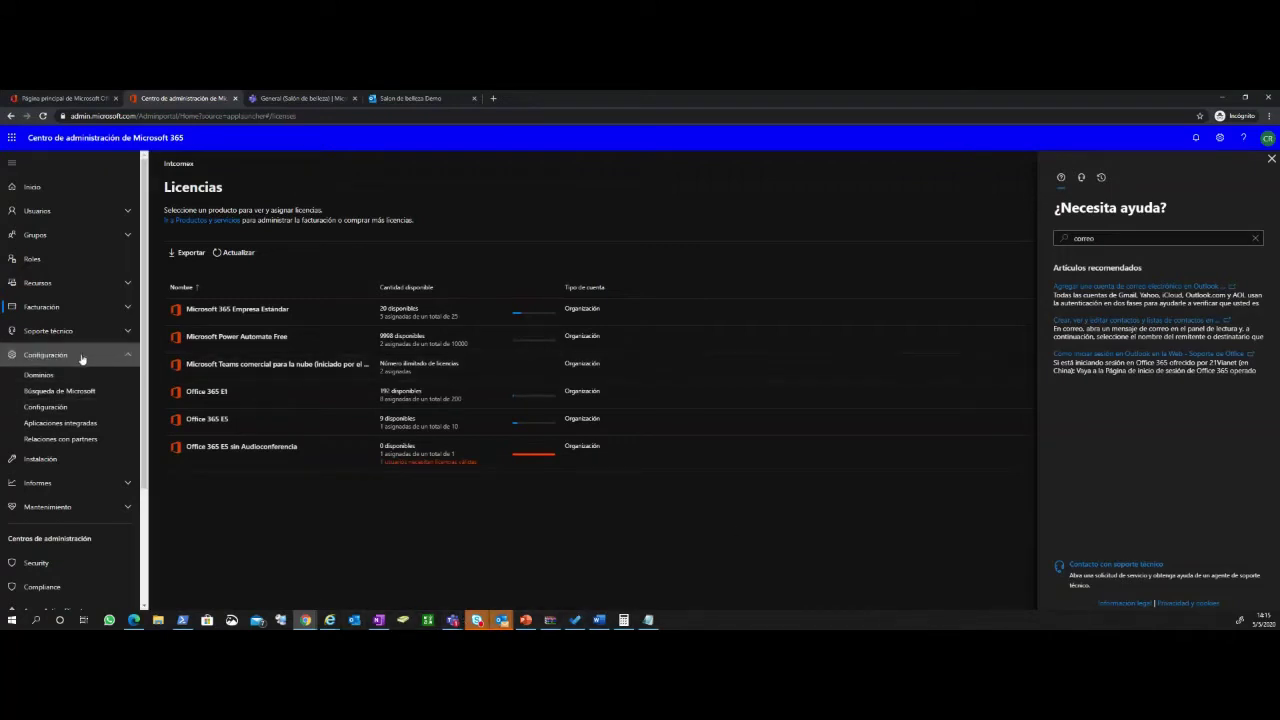
click(45, 376)
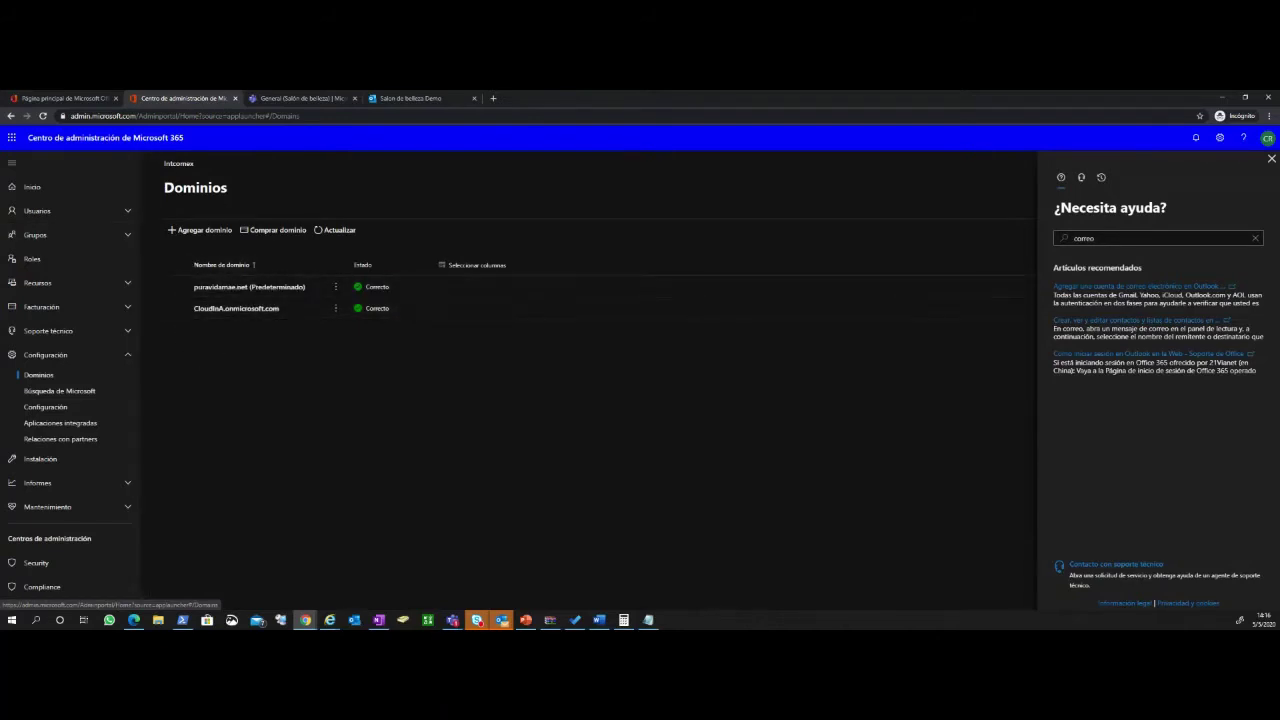
click(598, 620)
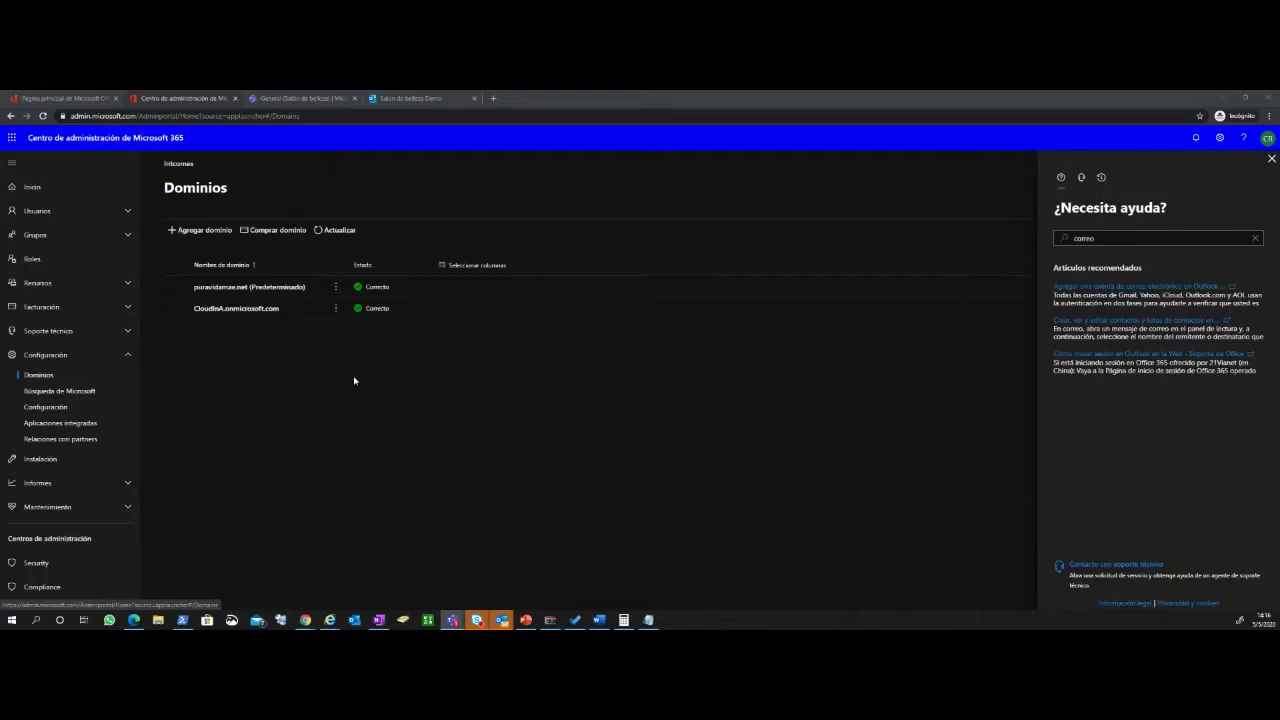
Open puravidamae.net's details, close the help pane and select the SPF TXT record value
click(240, 287)
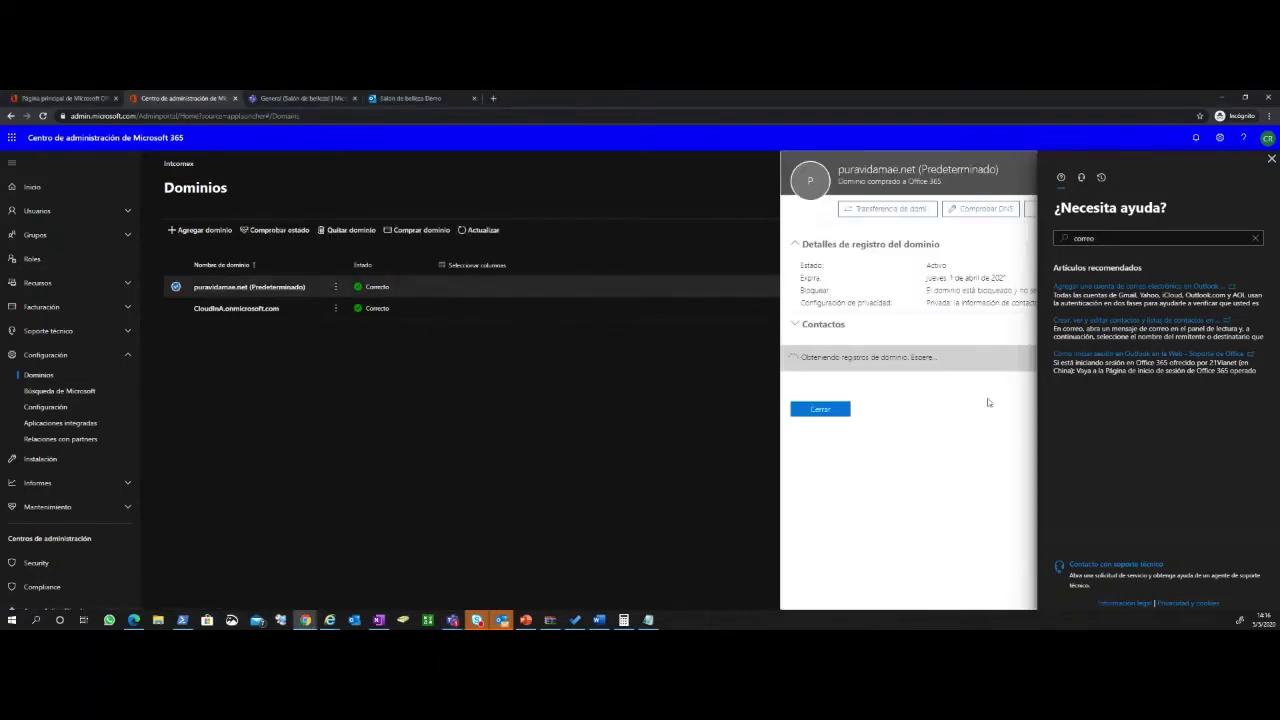
click(1272, 160)
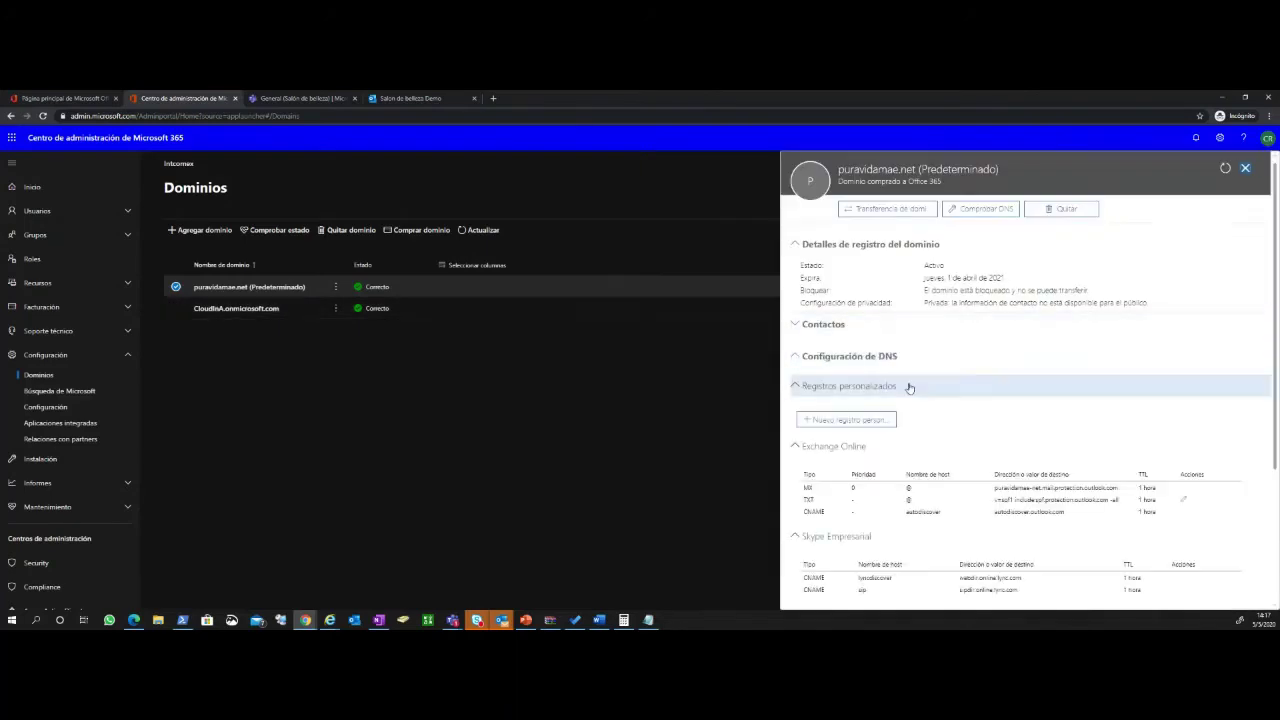
scroll(1018, 490, down, 5)
scroll(1018, 490, up, 4)
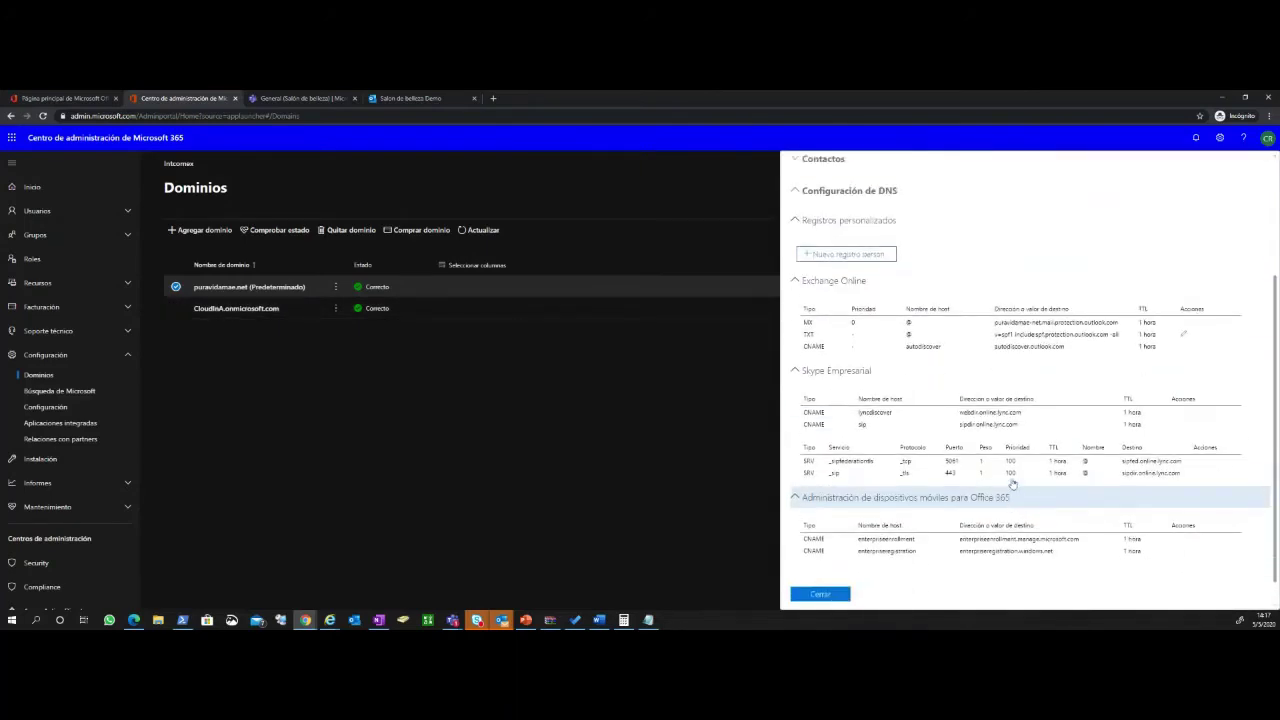
scroll(1011, 483, down, 4)
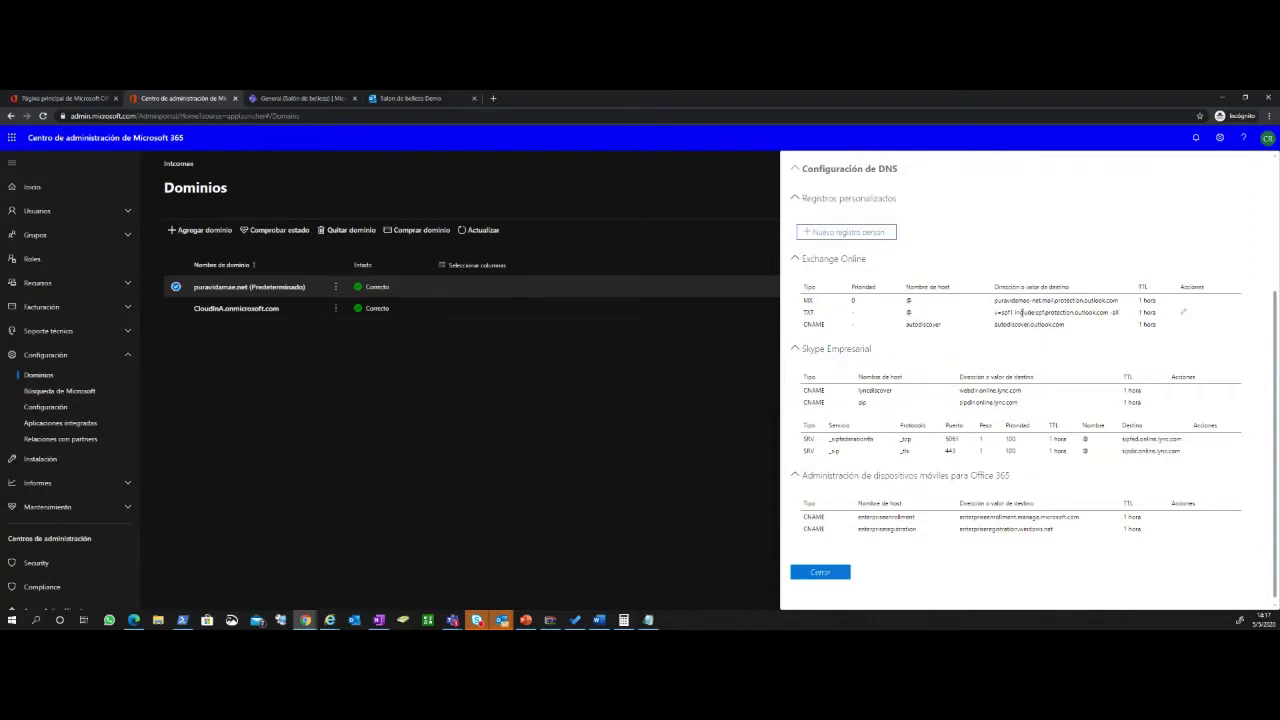
drag(1120, 313, 990, 318)
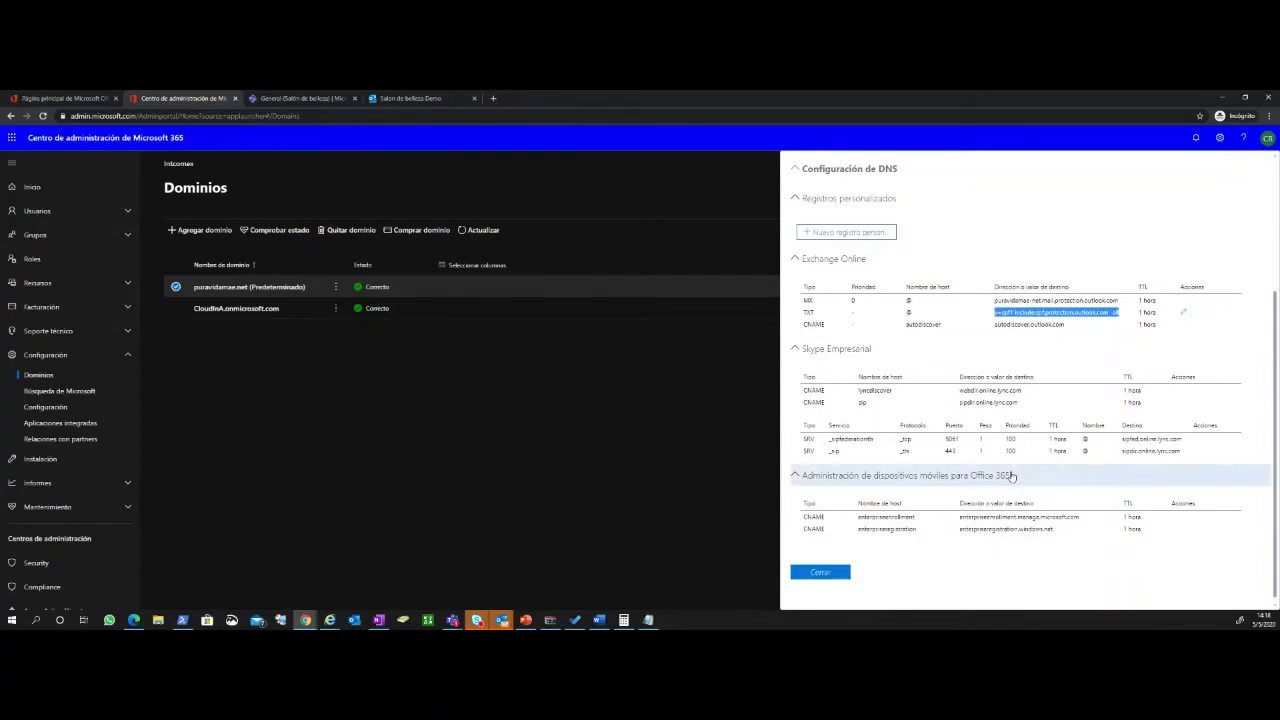
Clear the TXT selection, review puravidamae.net's DNS records, then close them with Cerrar
scroll(910, 443, up, 2)
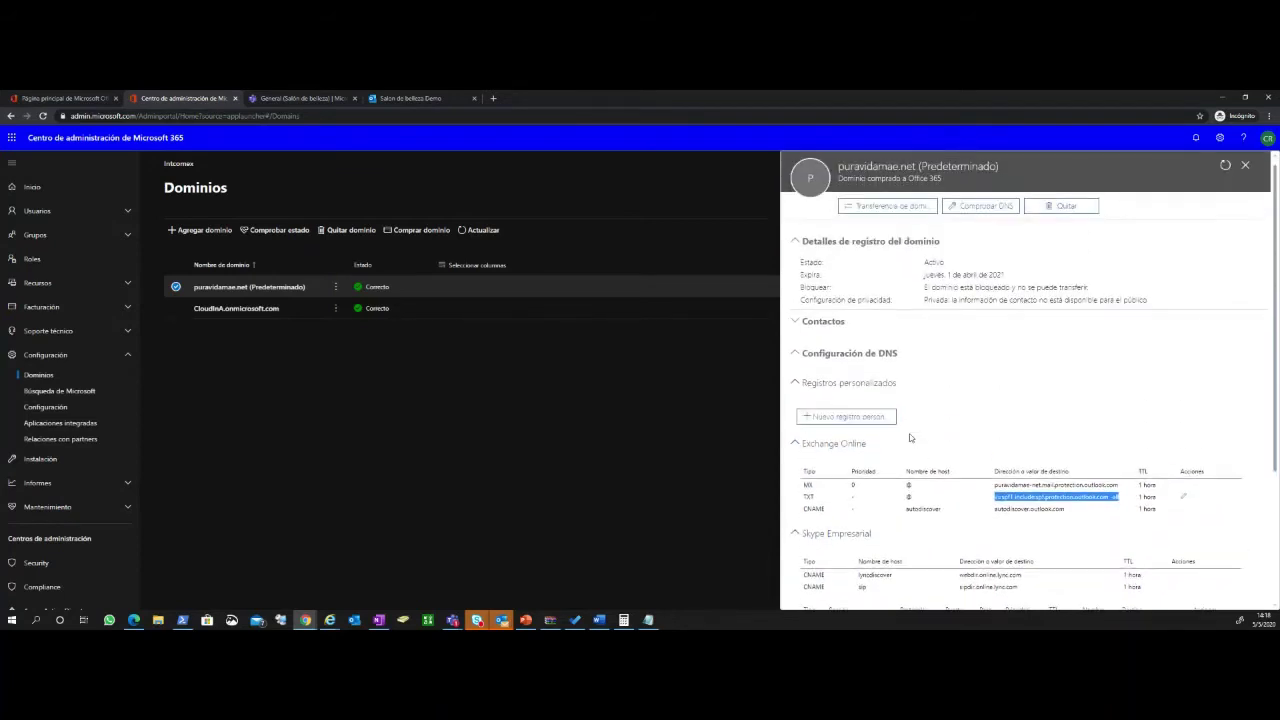
scroll(910, 443, down, 2)
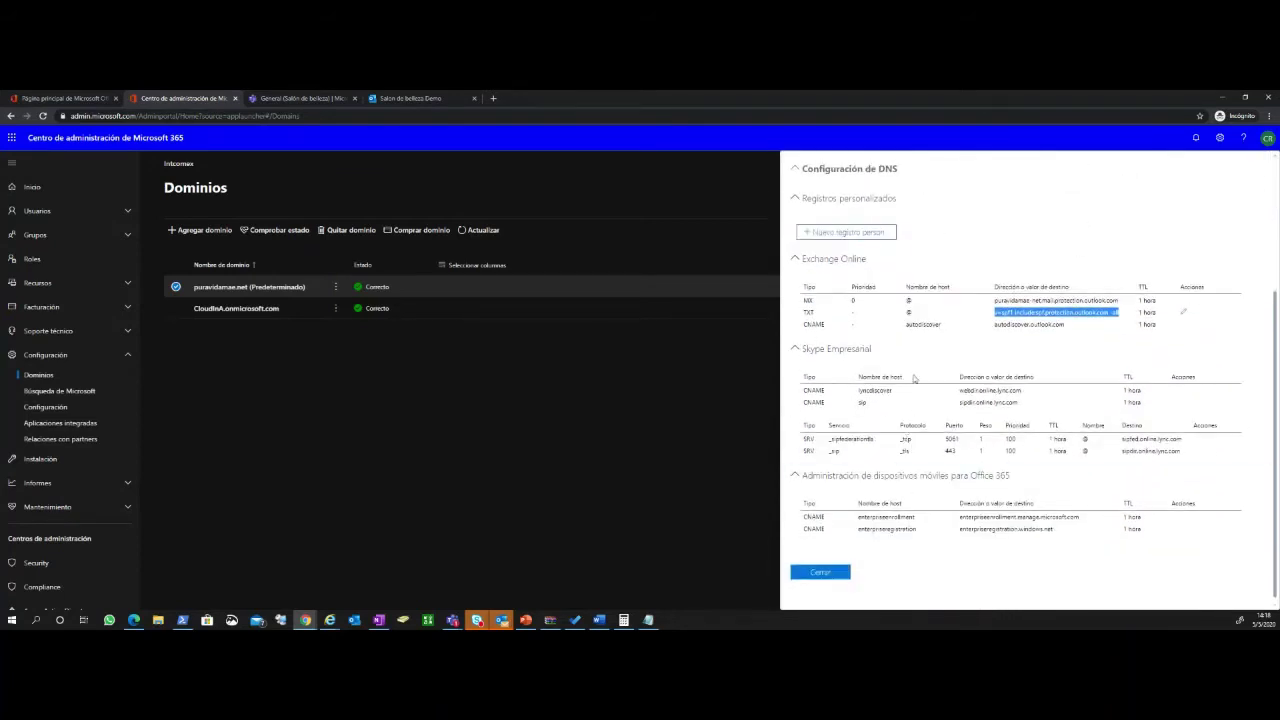
scroll(914, 378, up, 1)
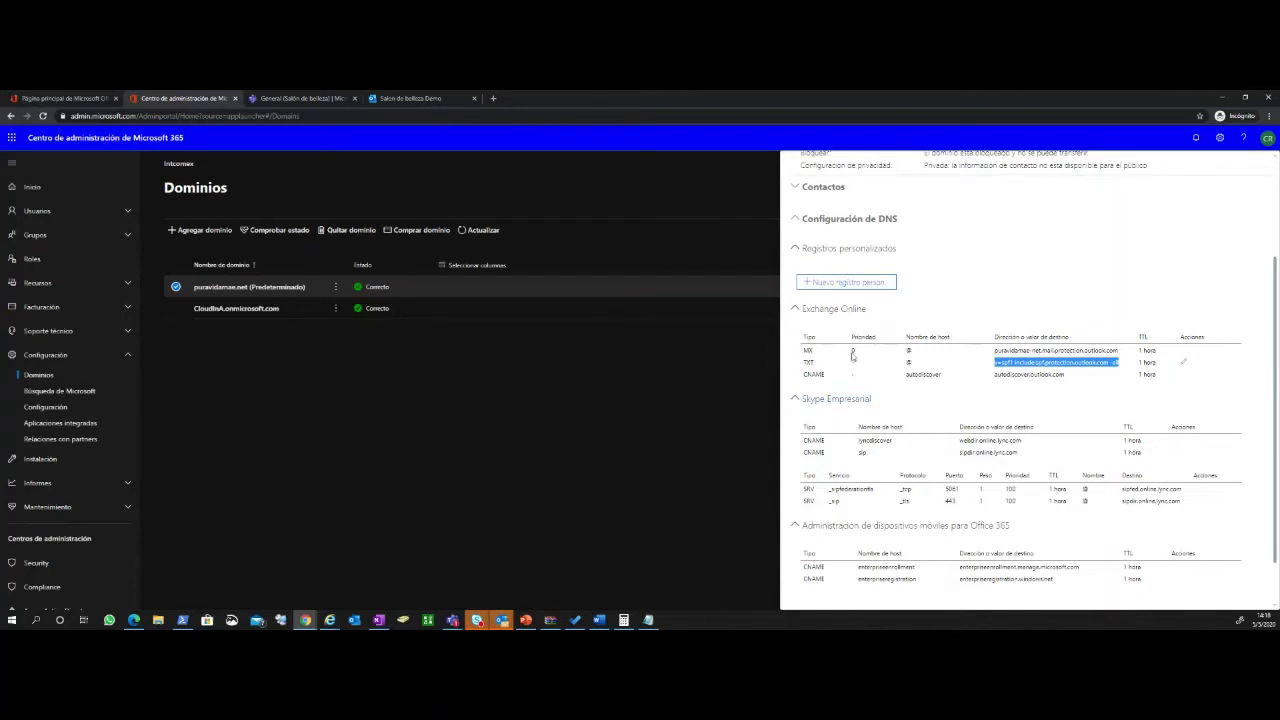
click(934, 356)
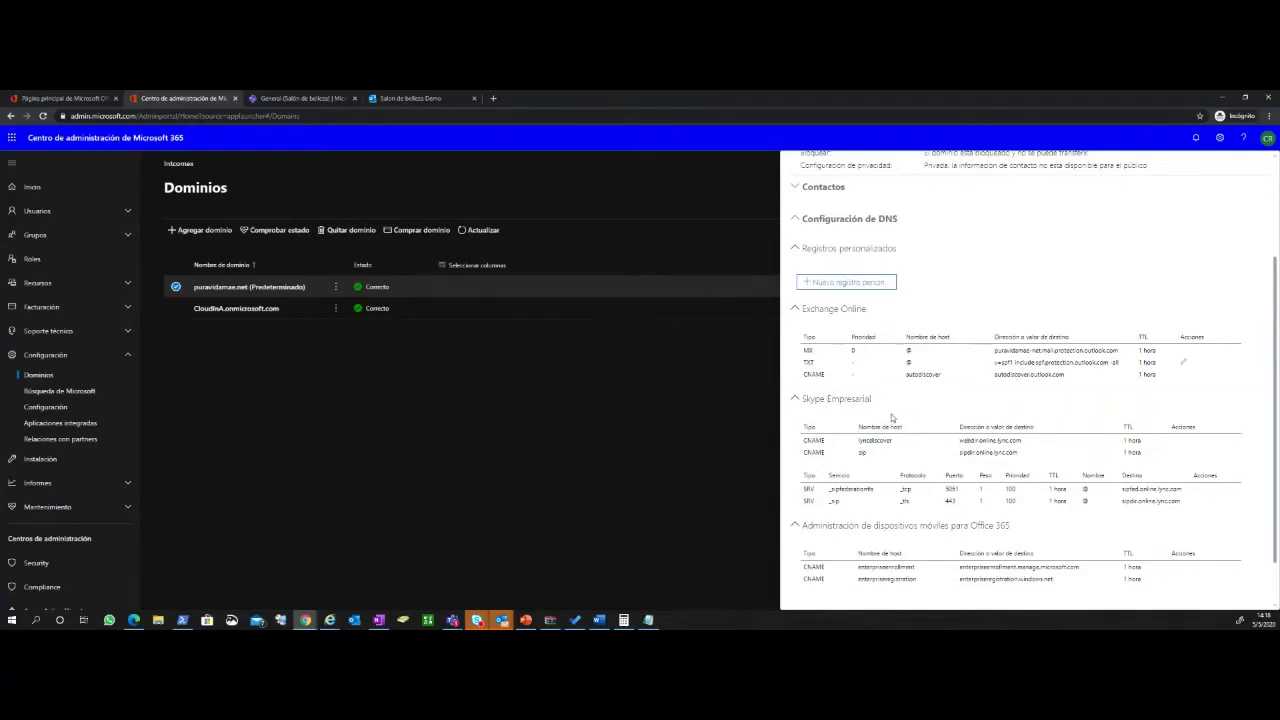
scroll(892, 418, up, 2)
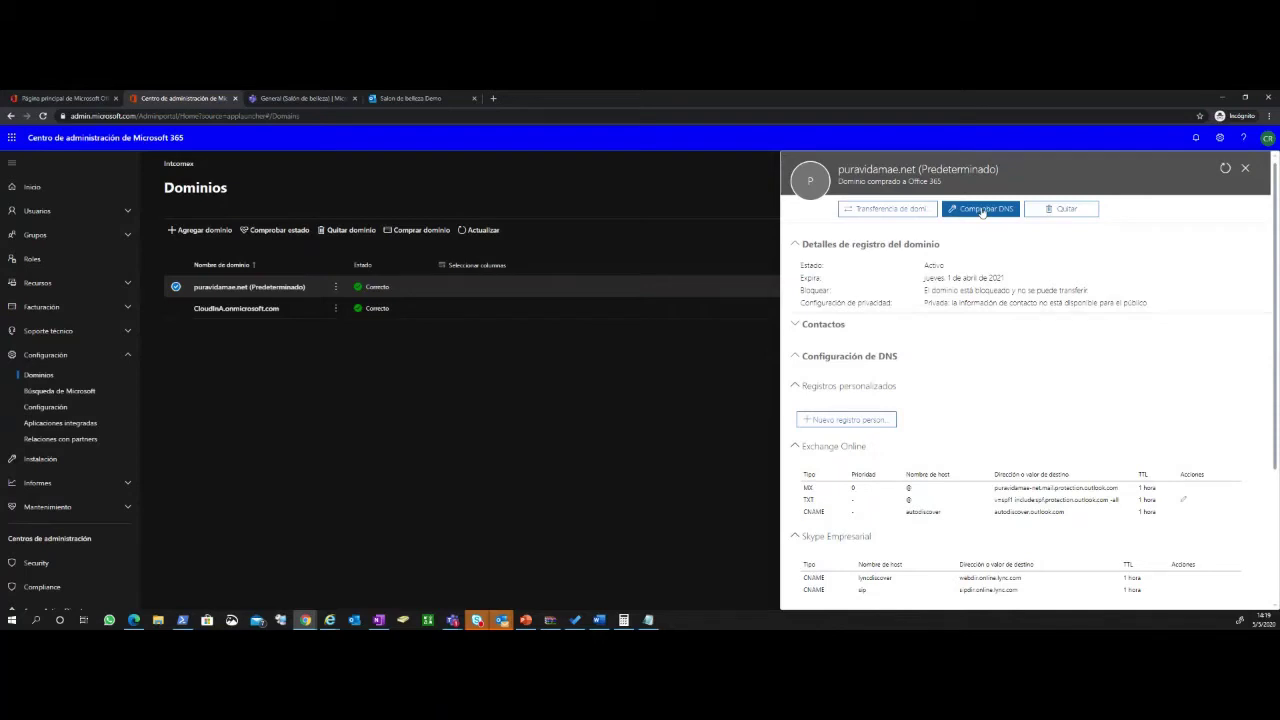
scroll(951, 371, down, 2)
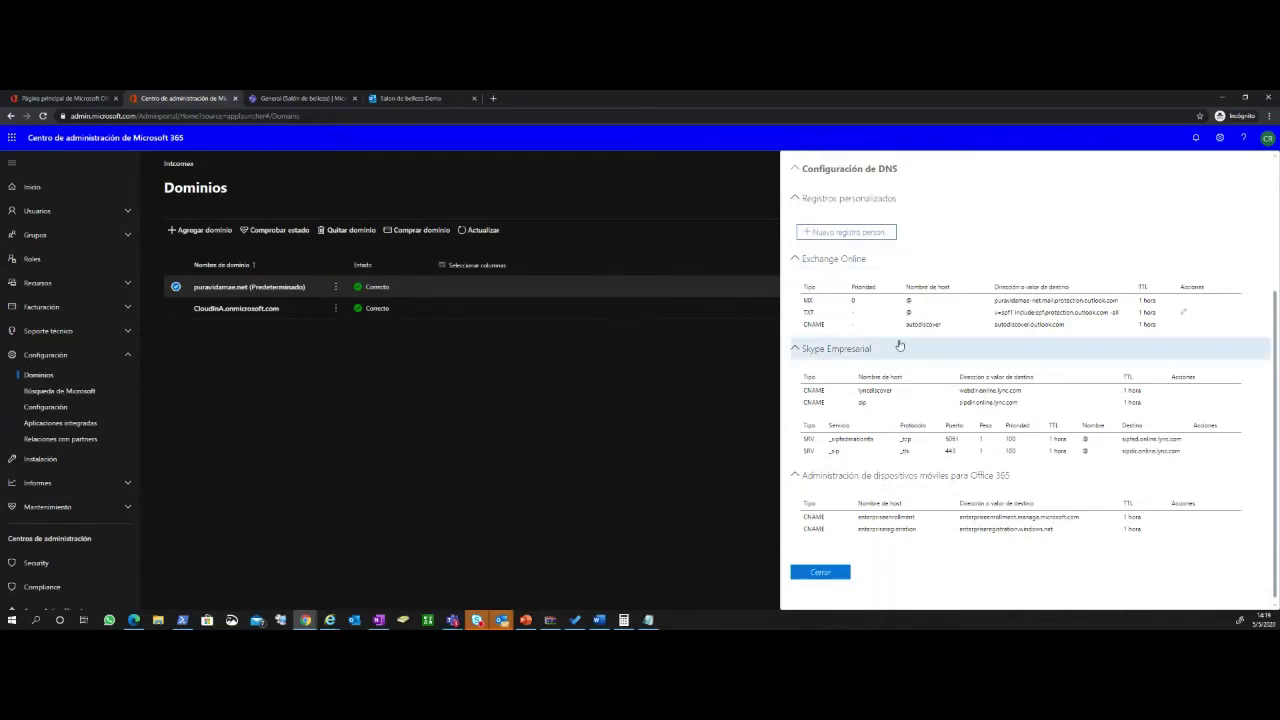
click(822, 572)
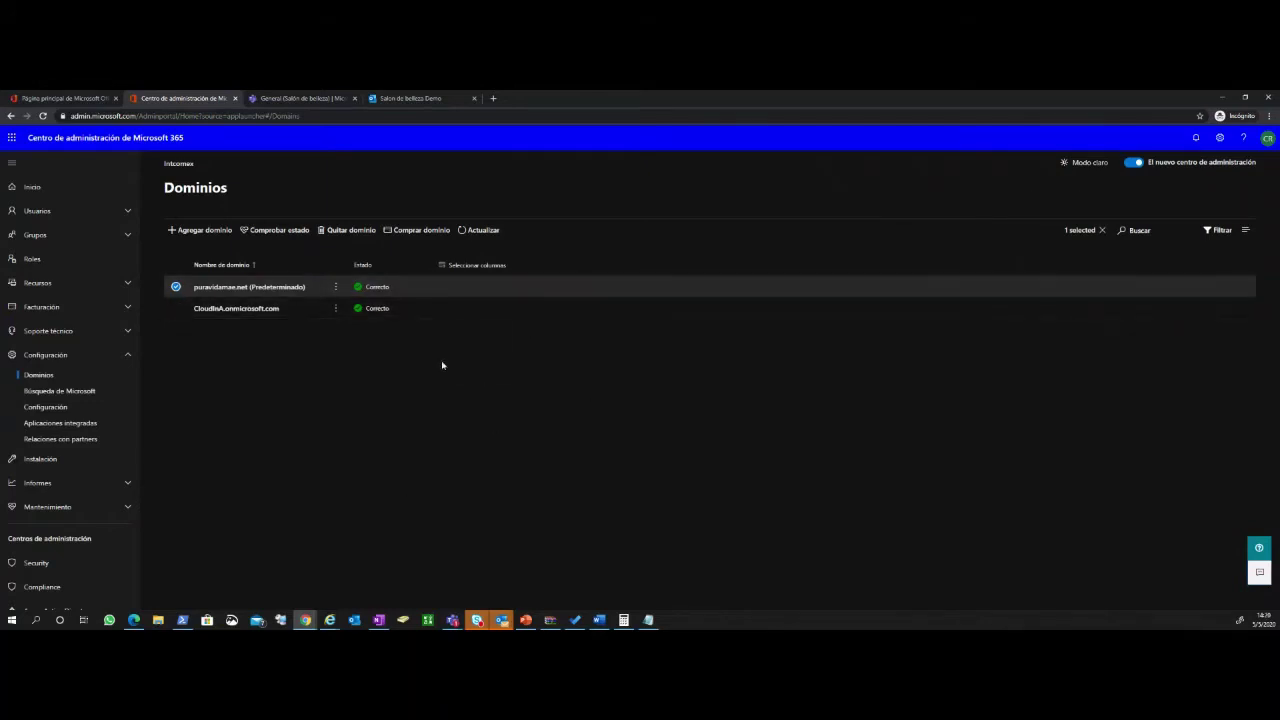
click(69, 100)
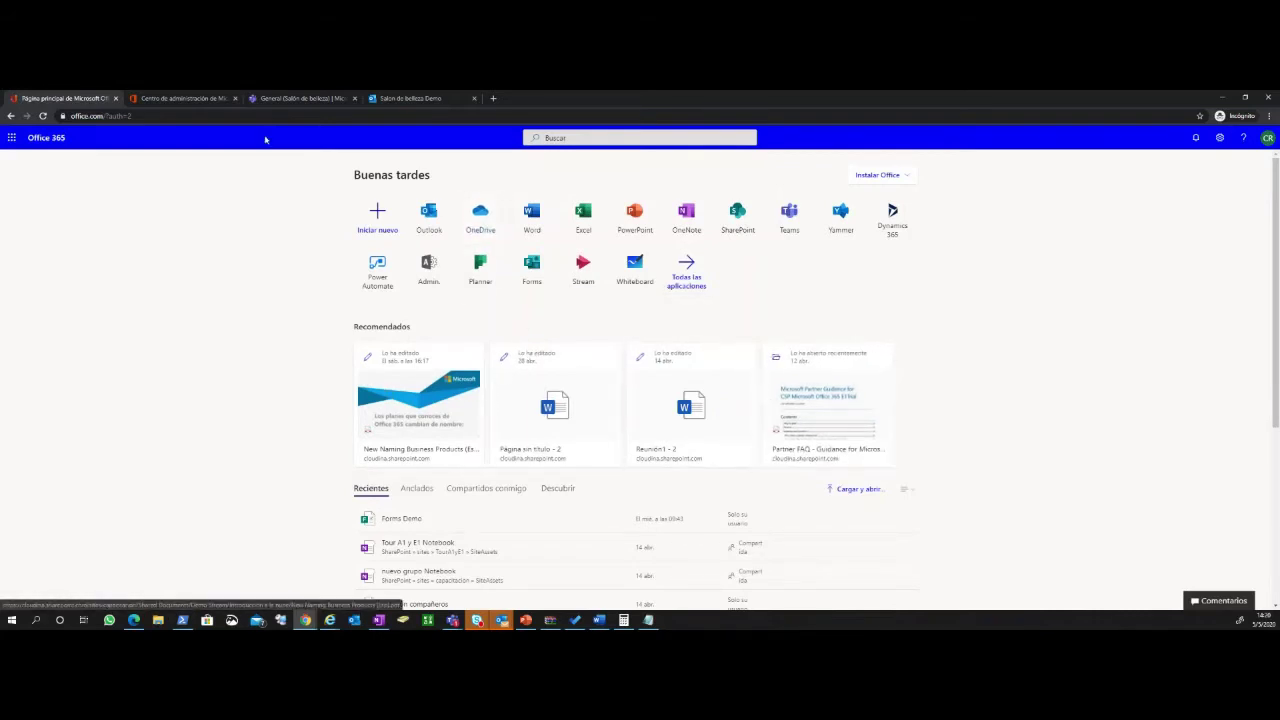
click(178, 98)
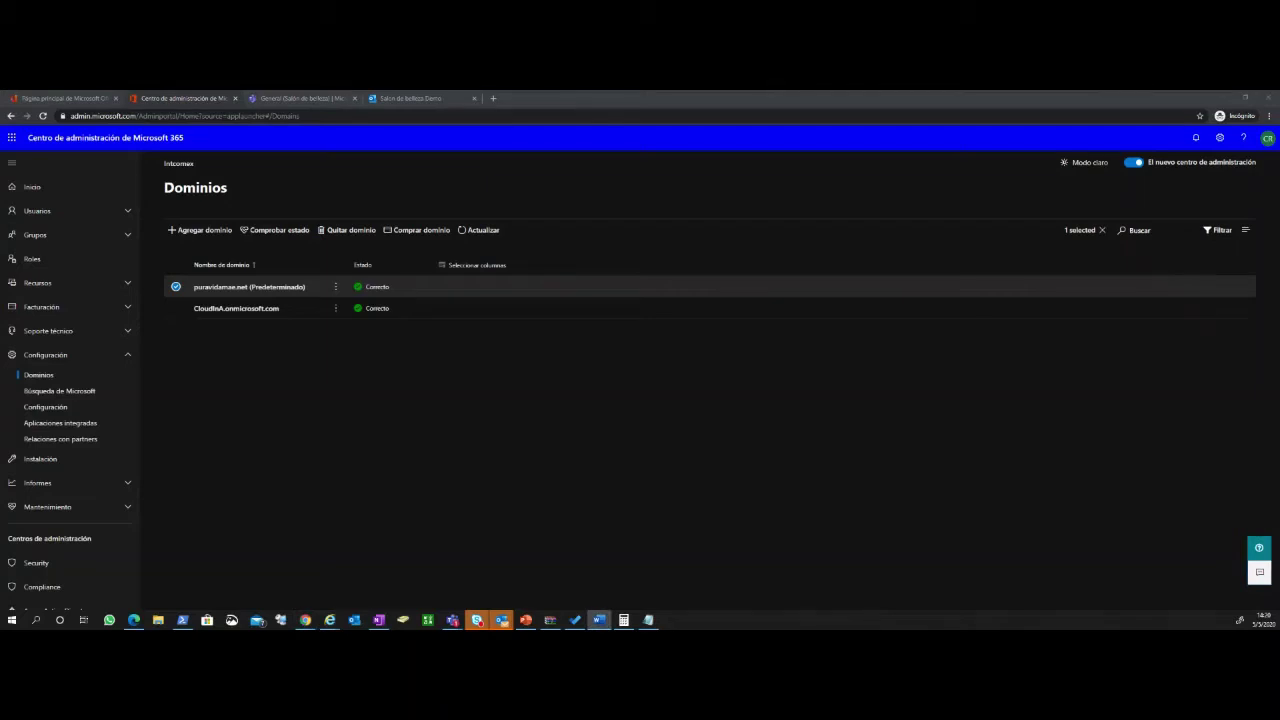
Open Relaciones con partners under Configuración, then bring up the Teams app
click(63, 441)
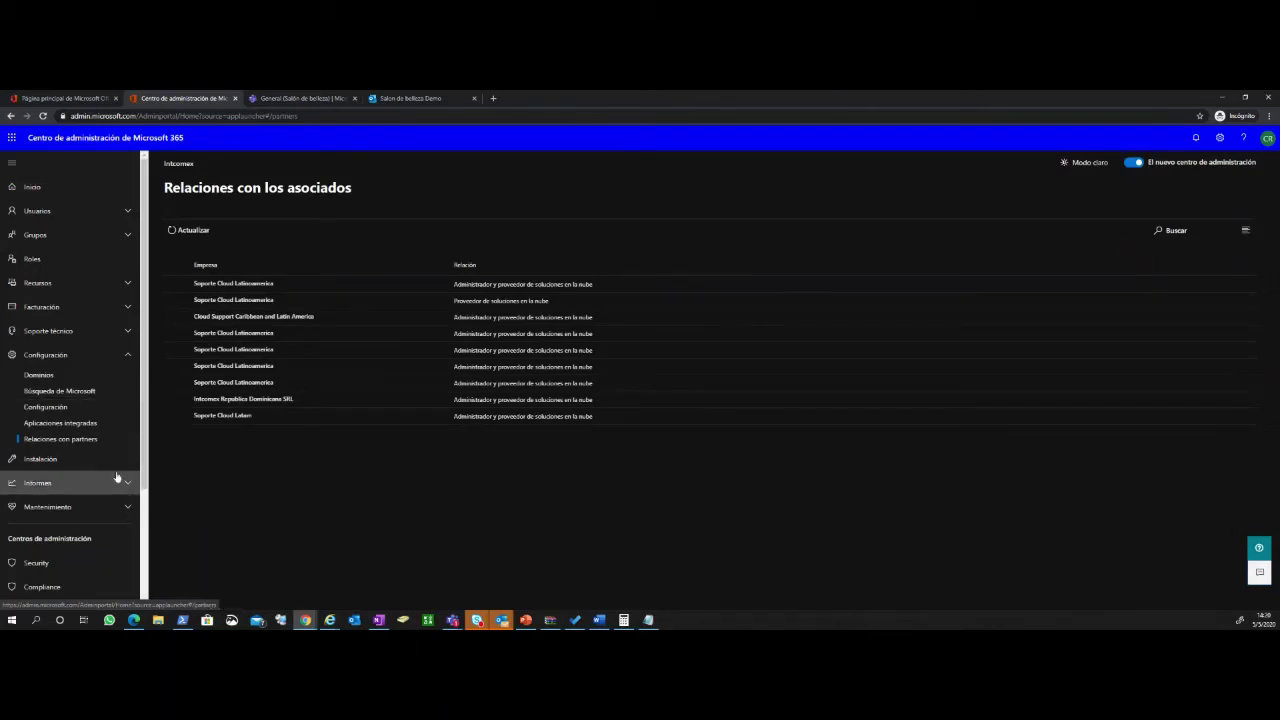
click(452, 620)
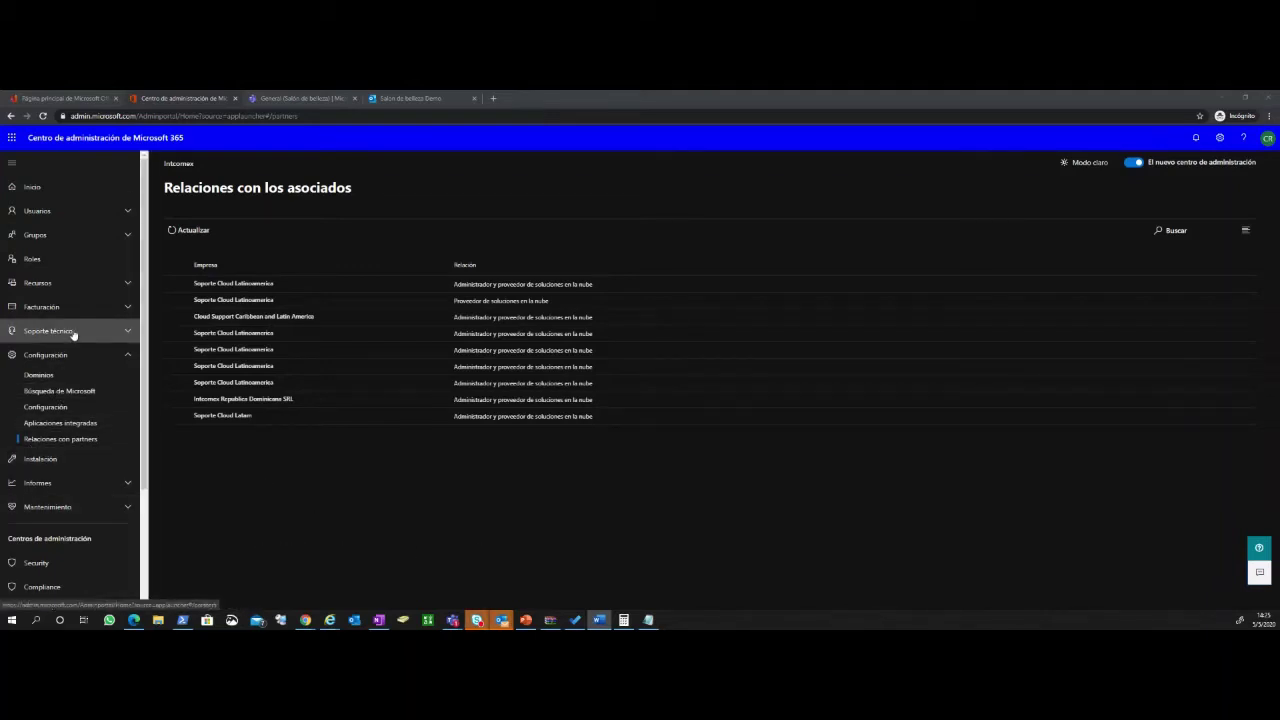
Collapse Configuración, expand Facturación and open the Licencias page
click(137, 388)
click(129, 356)
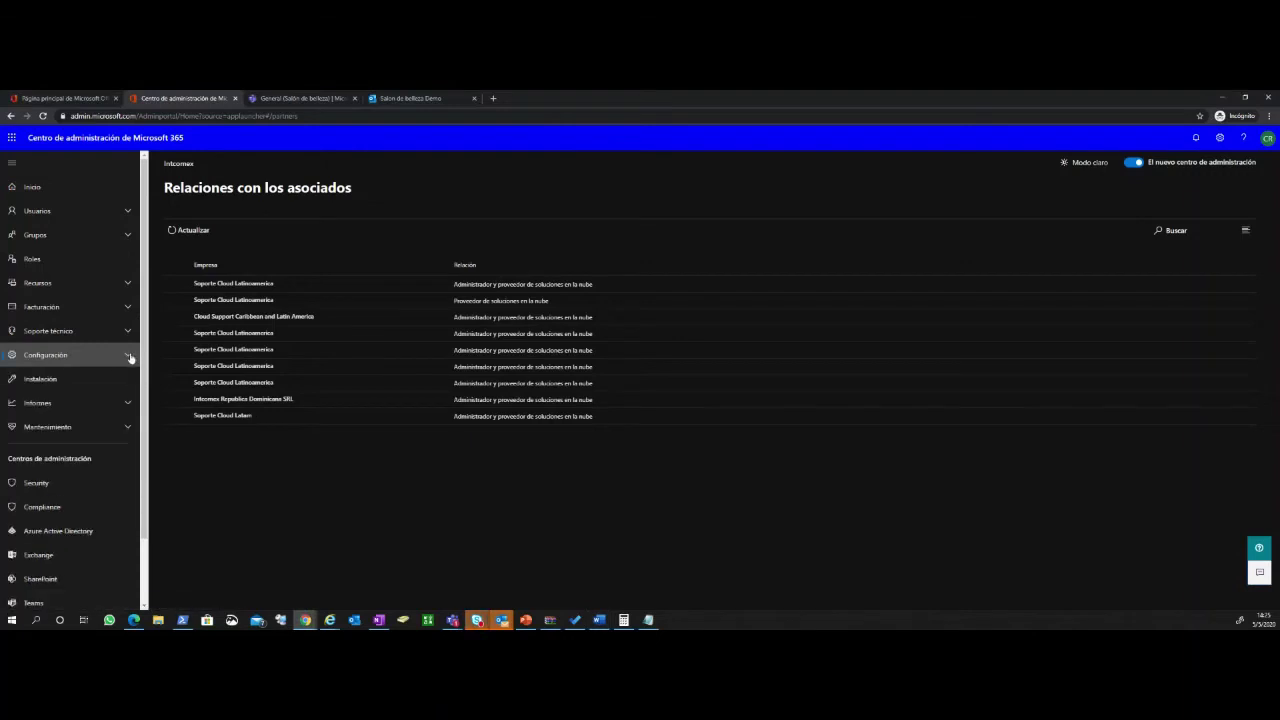
click(89, 307)
click(38, 358)
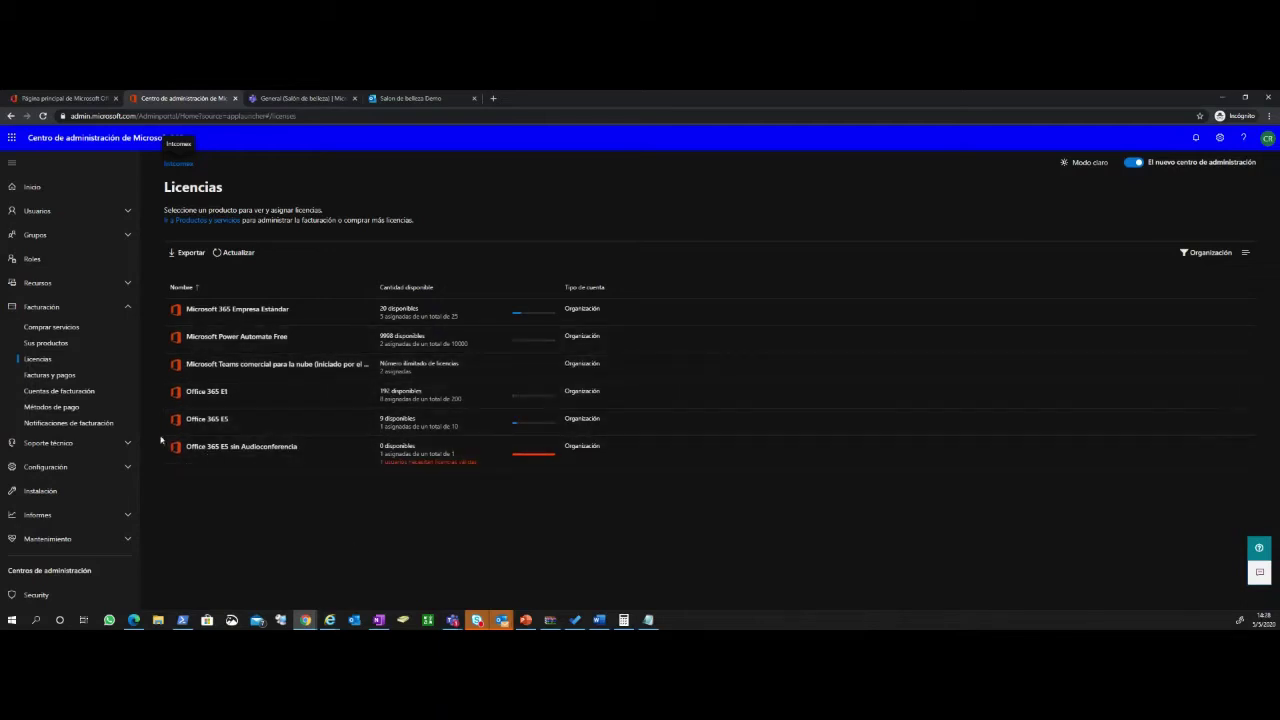
Open Usuarios activos under Usuarios and start Agregar un usuario with Shift+Alt+U
click(97, 218)
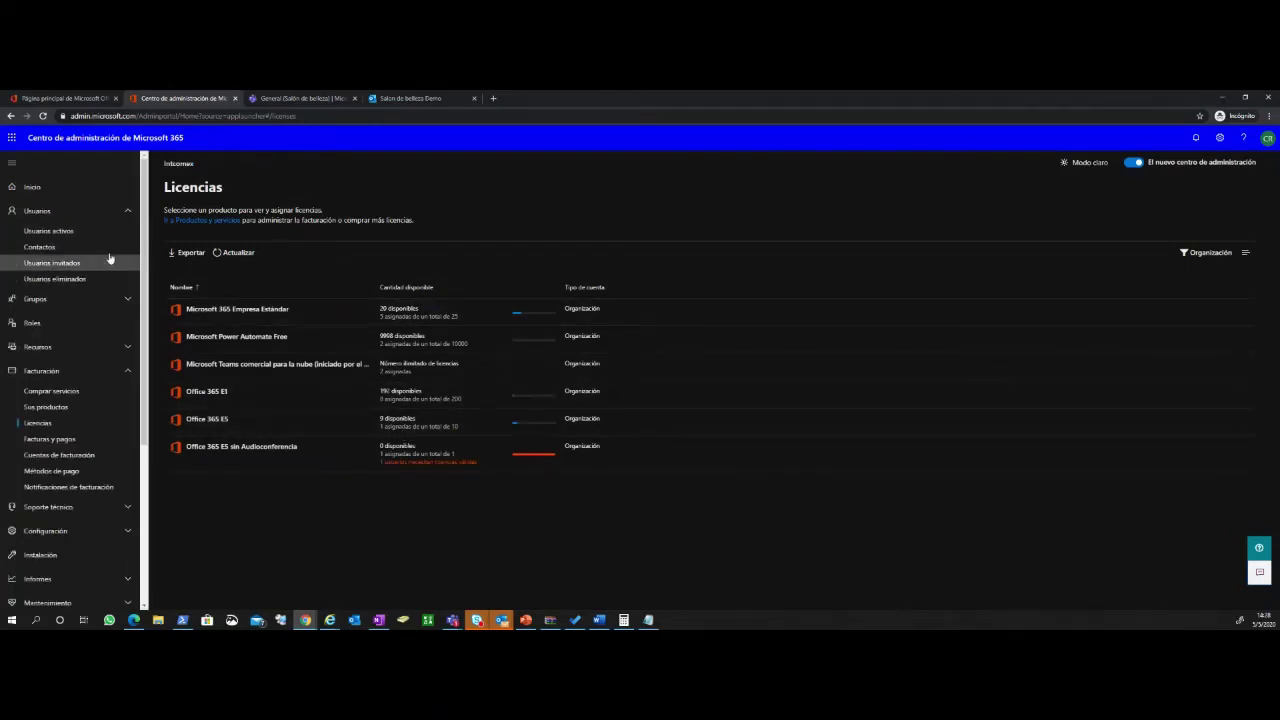
click(50, 230)
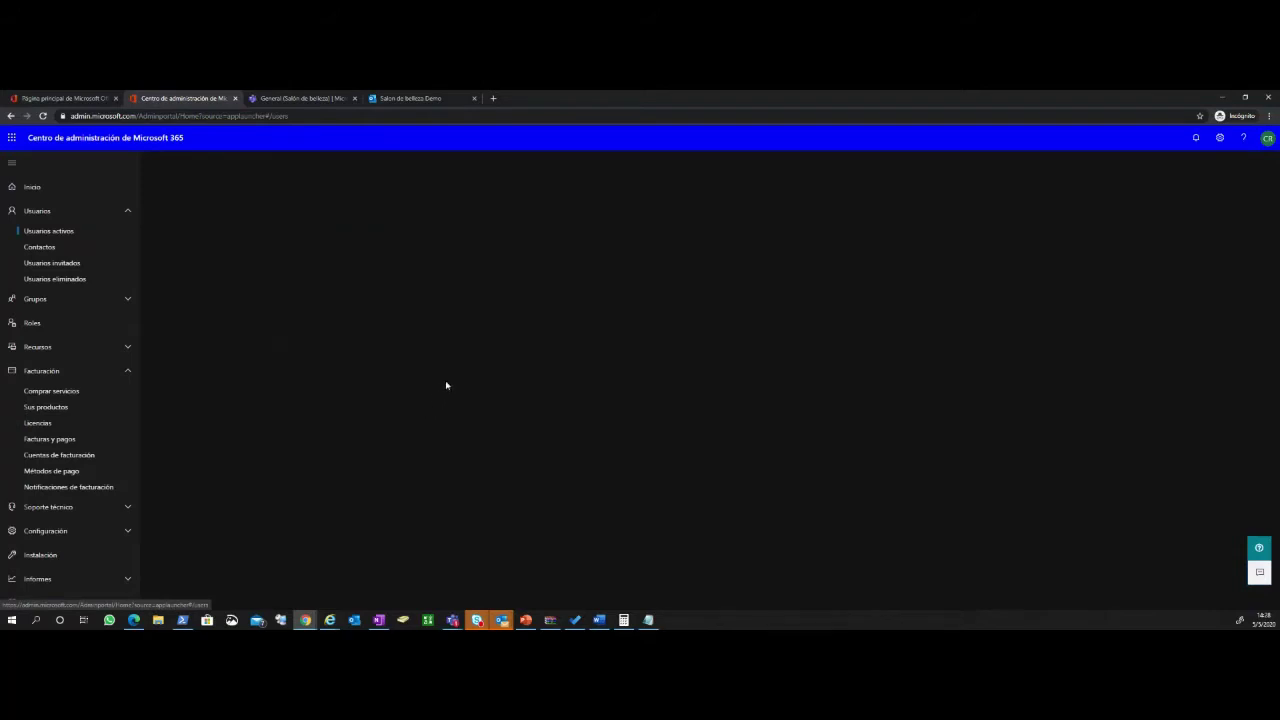
scroll(459, 370, down, 1)
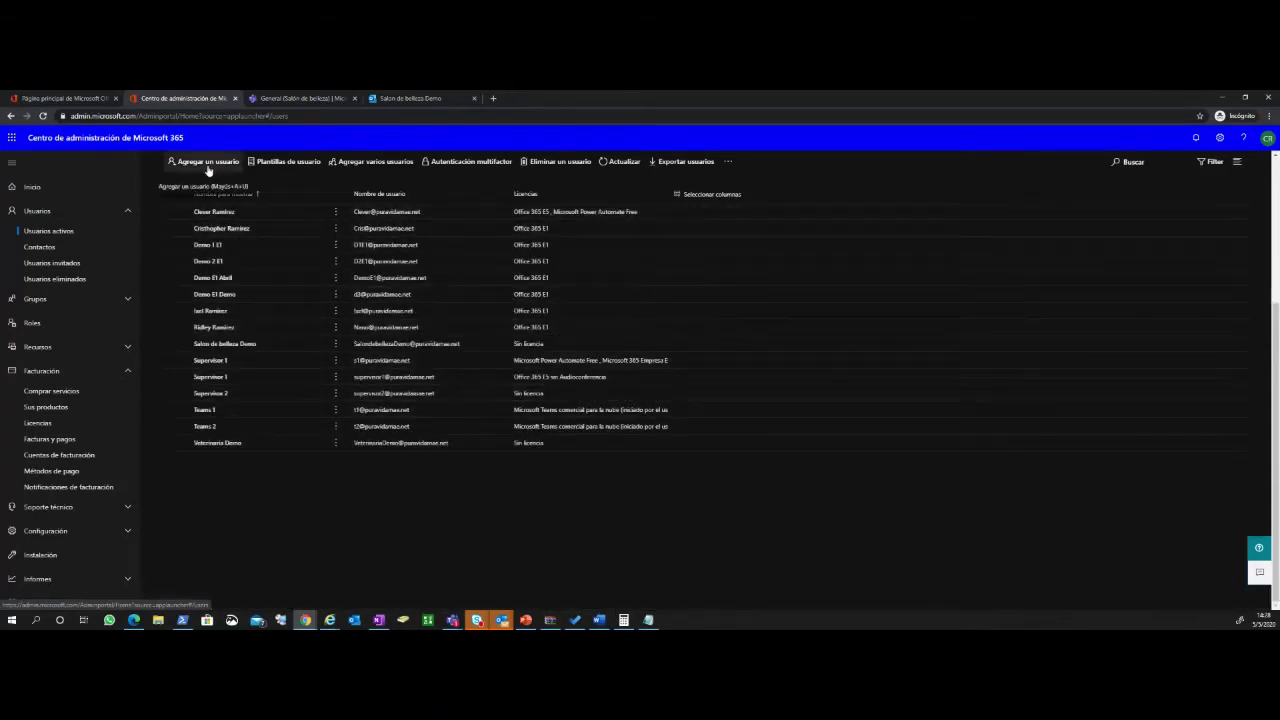
key(shift+alt+u)
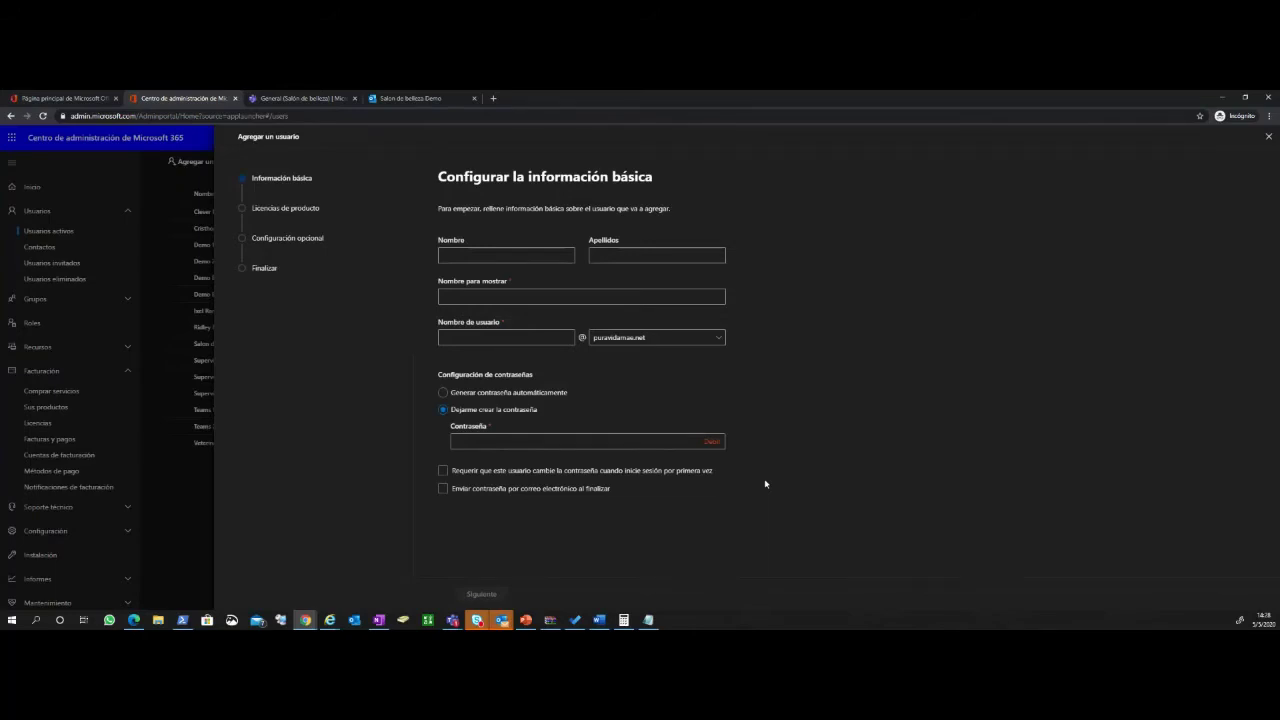
Fill in the new user's first name and the last name 'Teams'
click(515, 256)
key(Tab)
text(Teams)
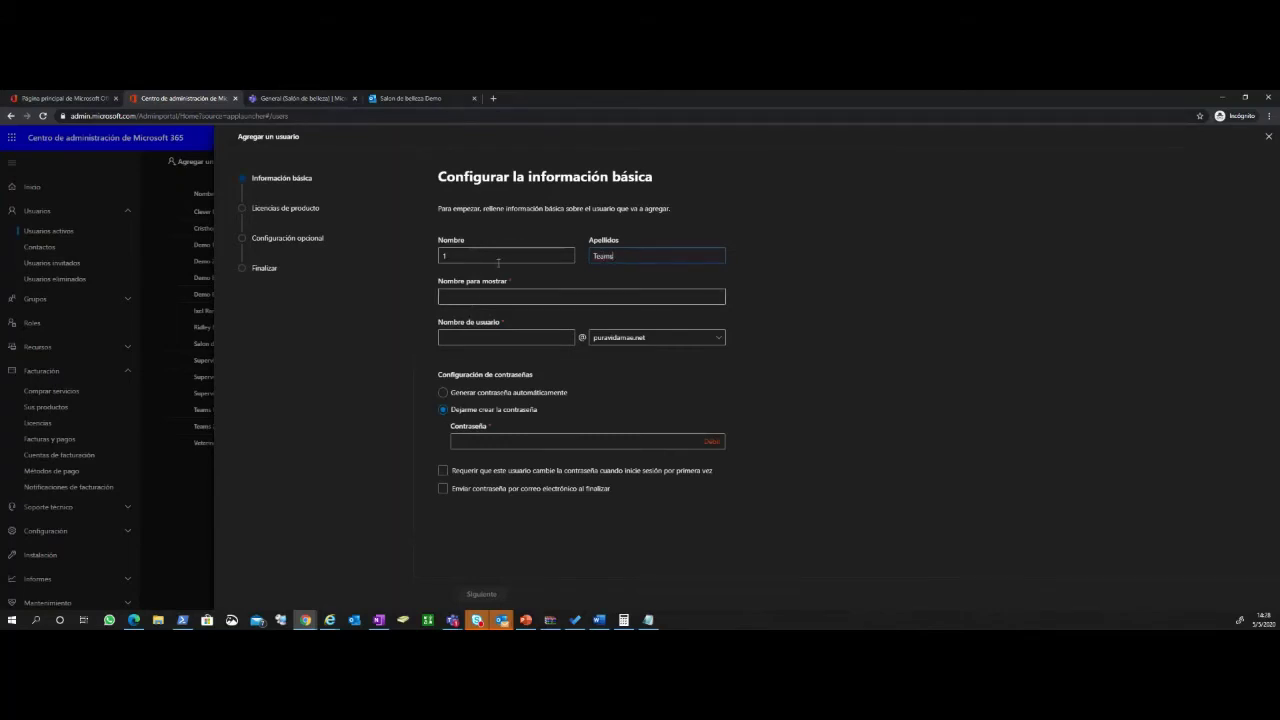
key(Tab)
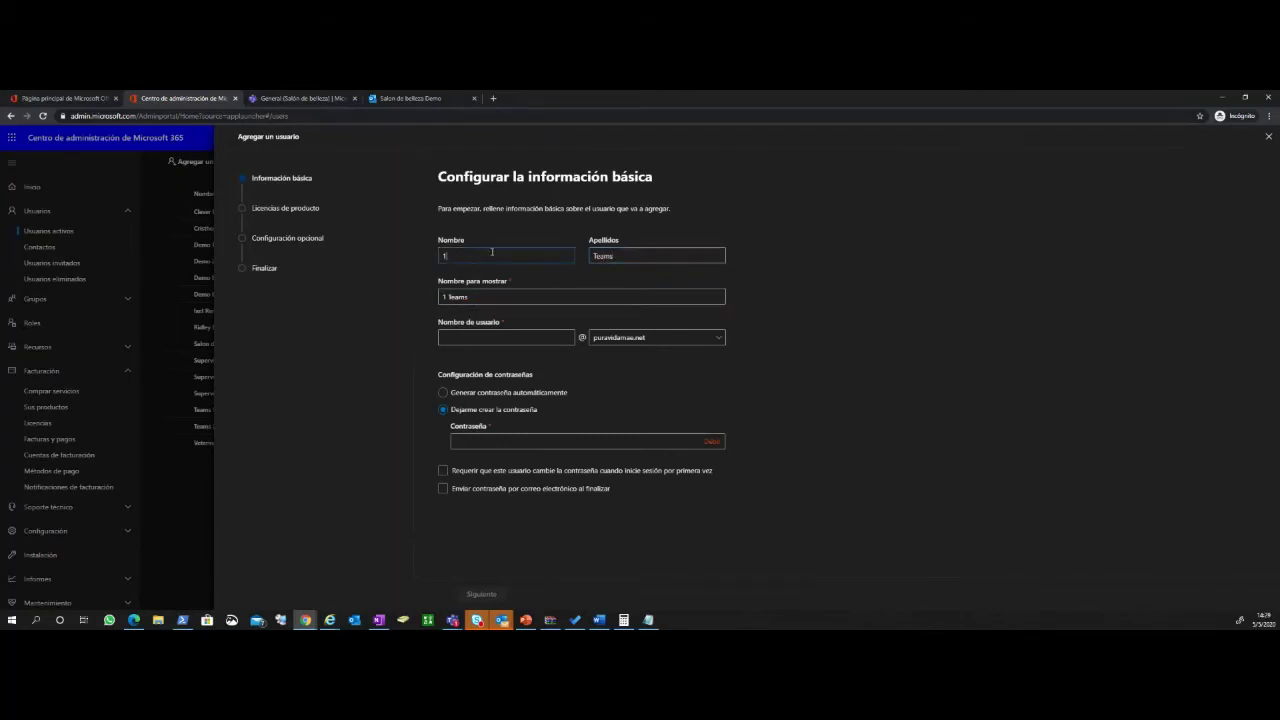
key(shift+Tab)
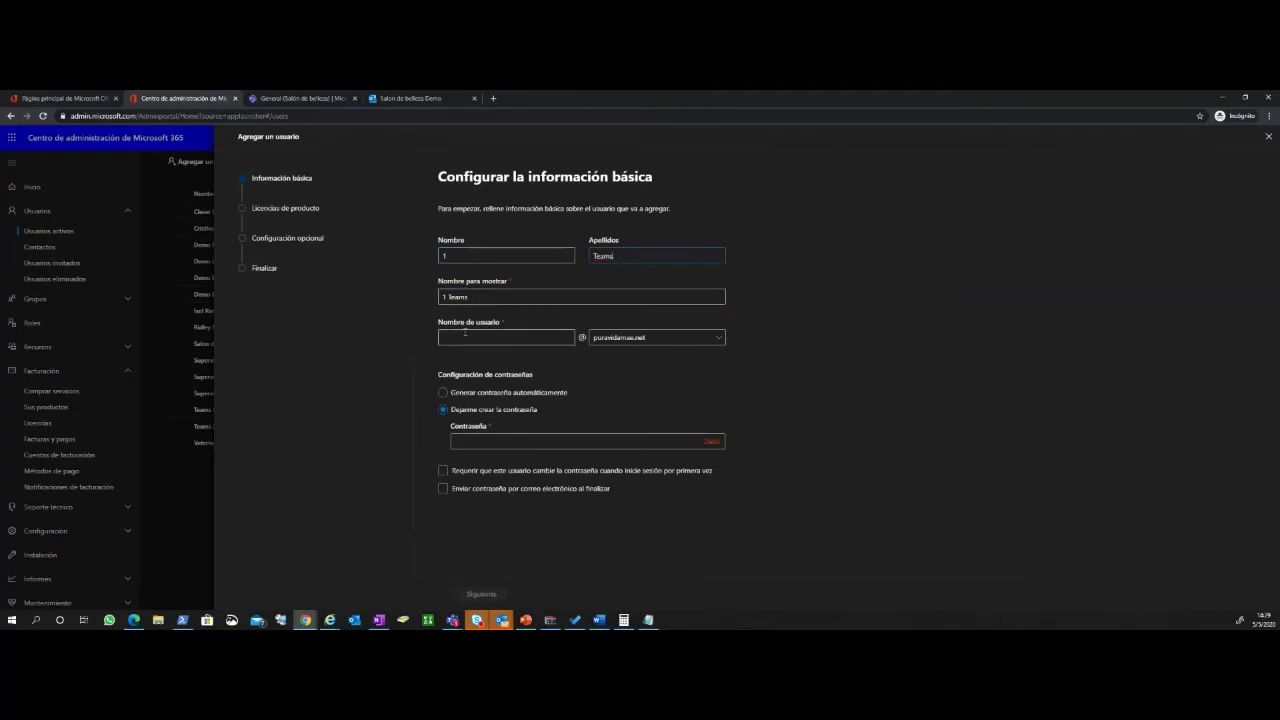
Paste the copied username, trimmed of 'Trial', keeping puravidamas.net as the domain
click(476, 340)
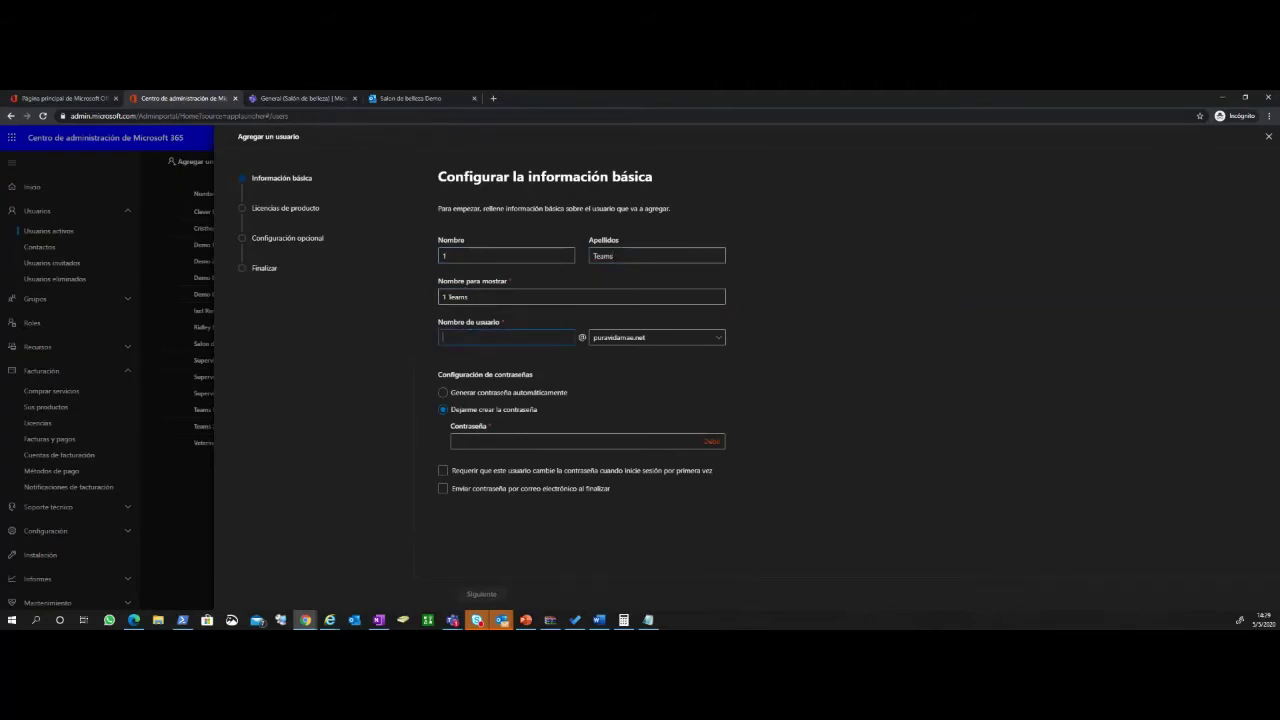
key(alt+Tab)
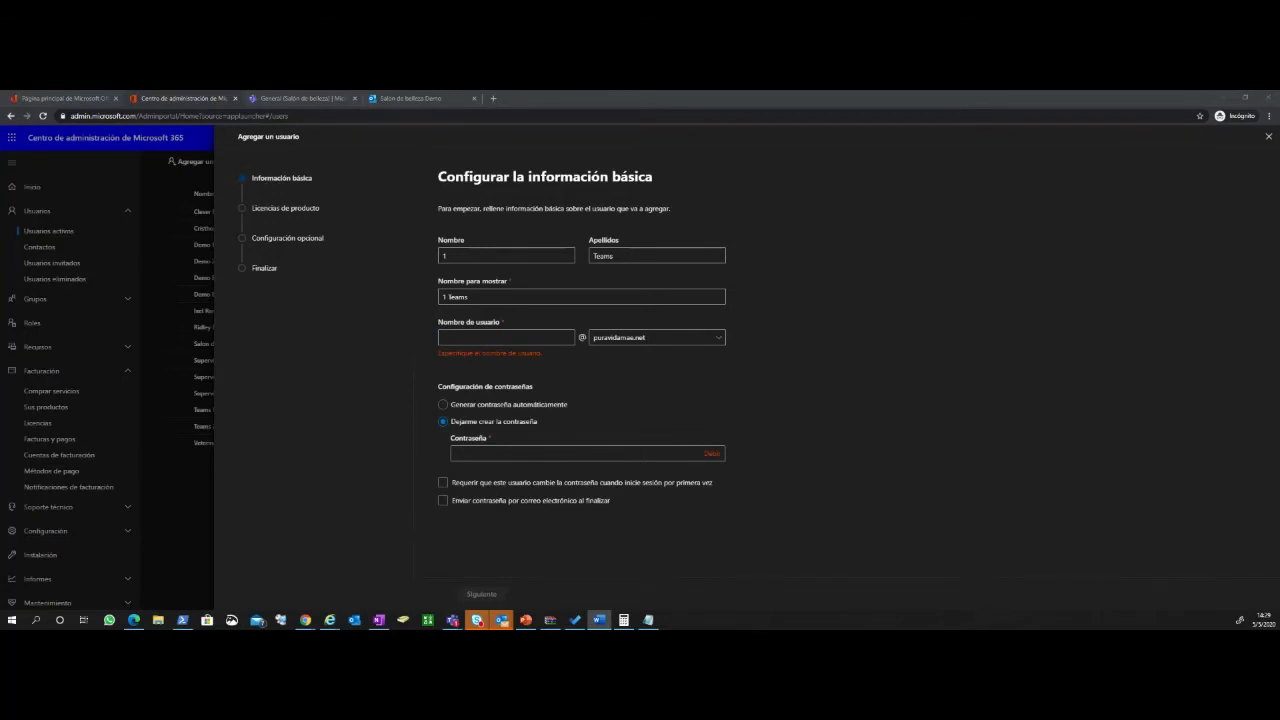
click(458, 340)
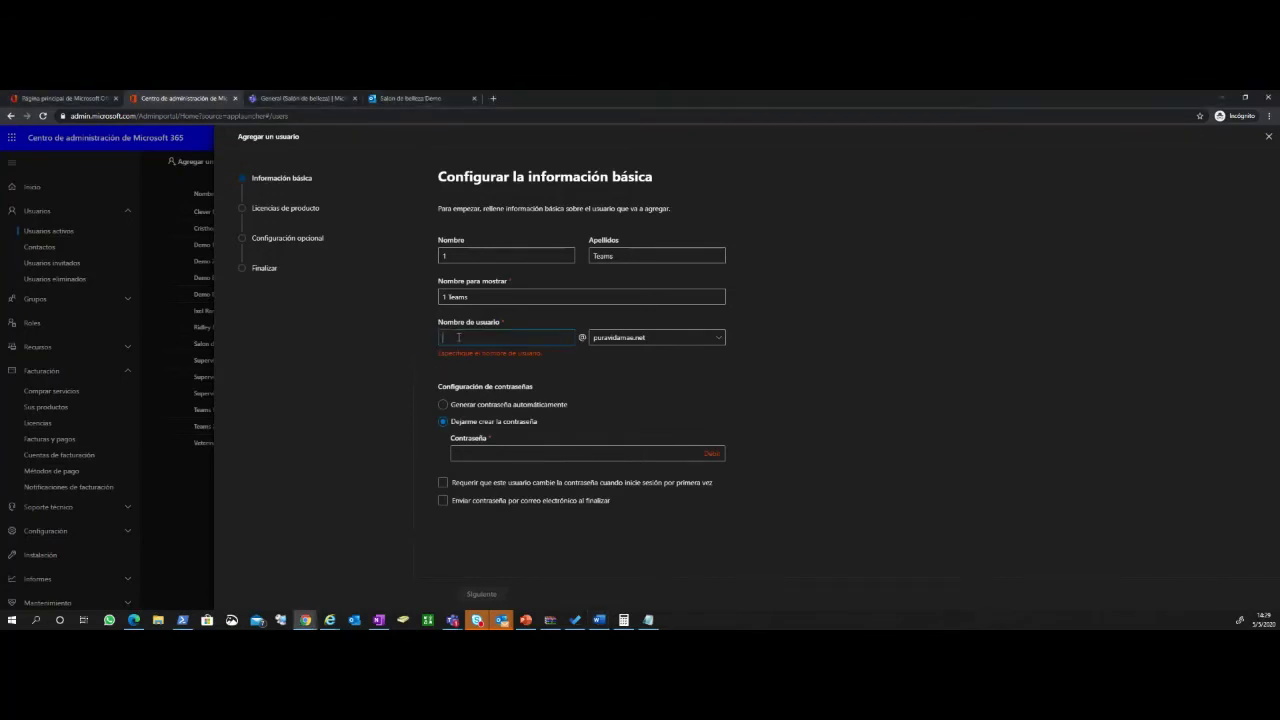
text(Trial TddmoW82)
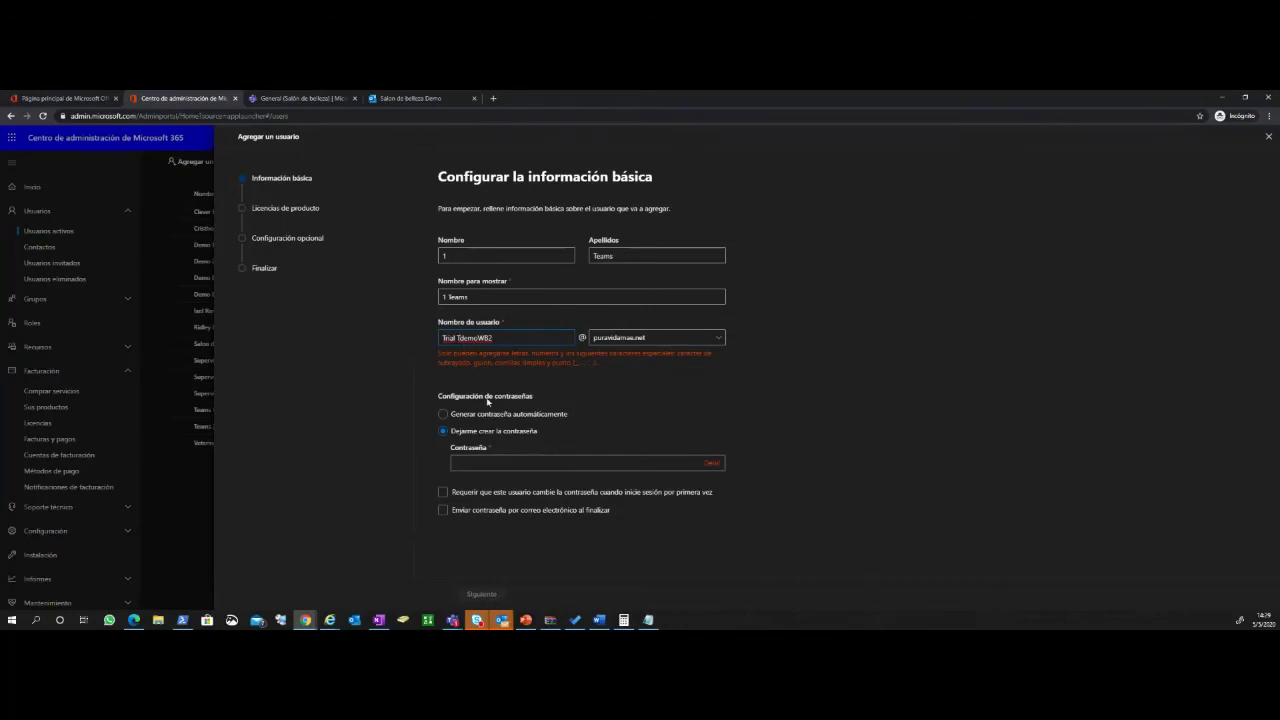
key(BackSpace)
key(BackSpace)
key(BackSpace)
key(BackSpace)
key(BackSpace)
key(BackSpace)
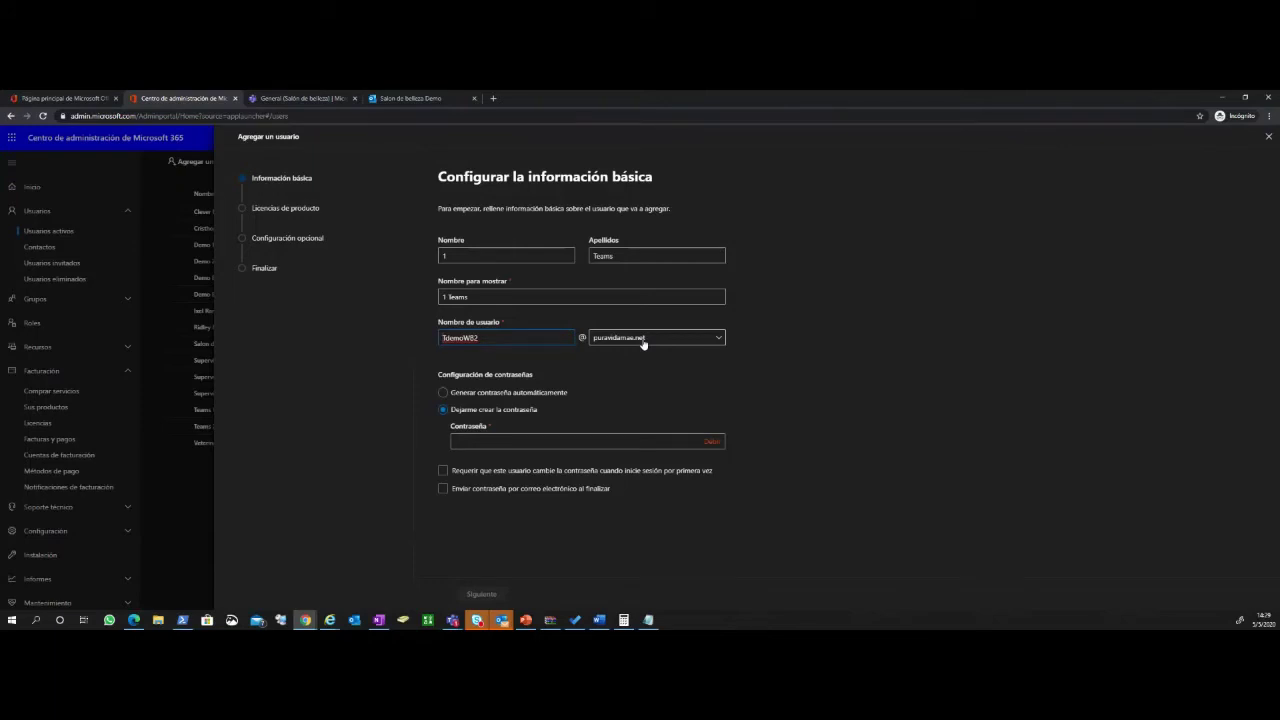
click(720, 342)
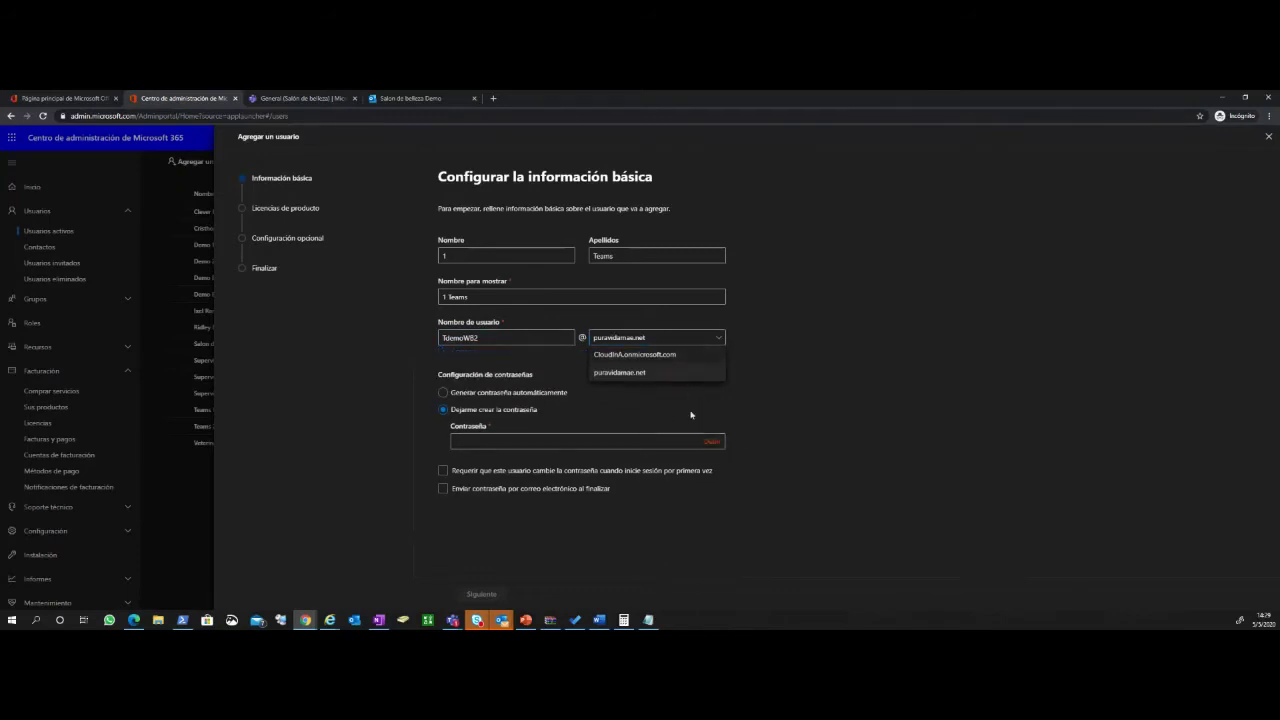
click(722, 342)
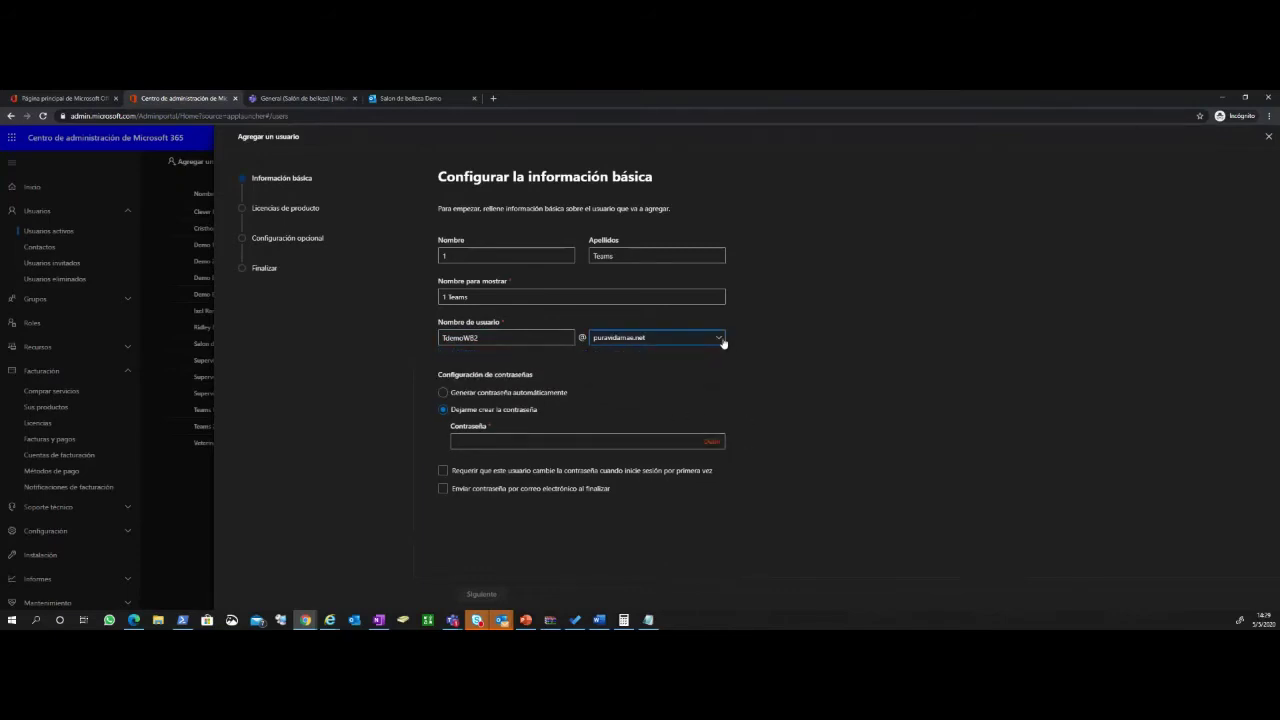
click(722, 342)
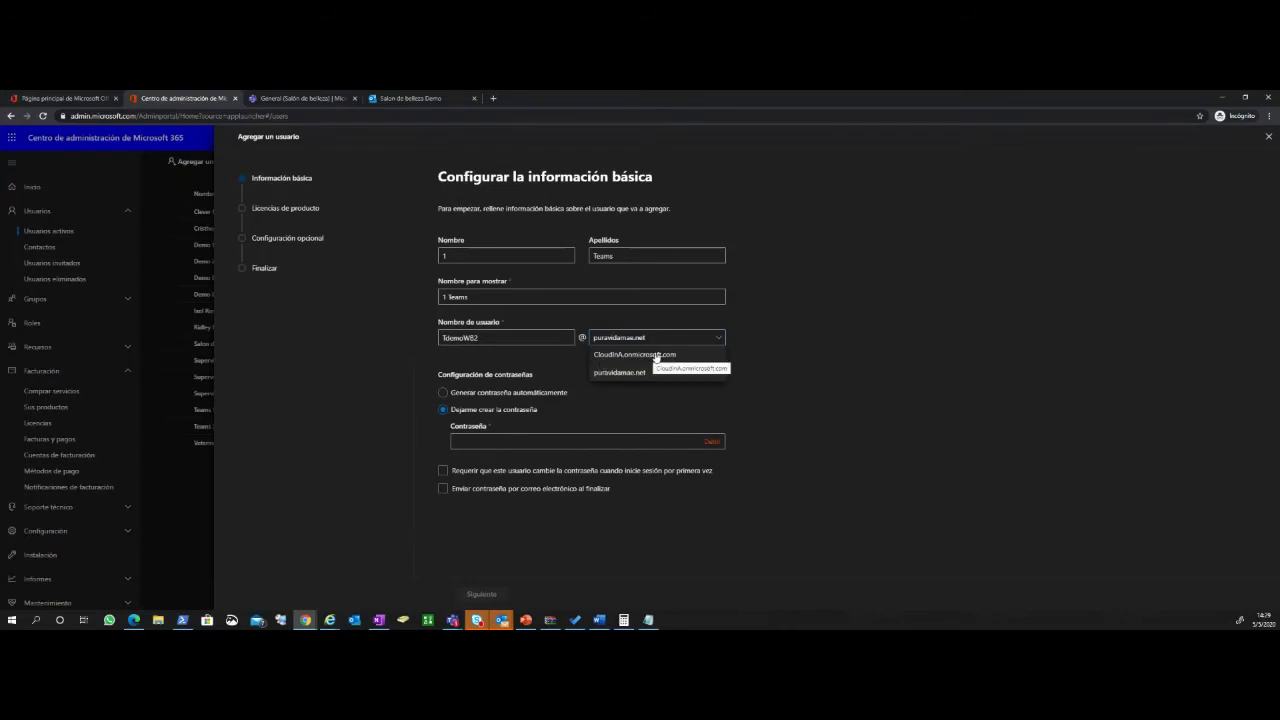
click(718, 341)
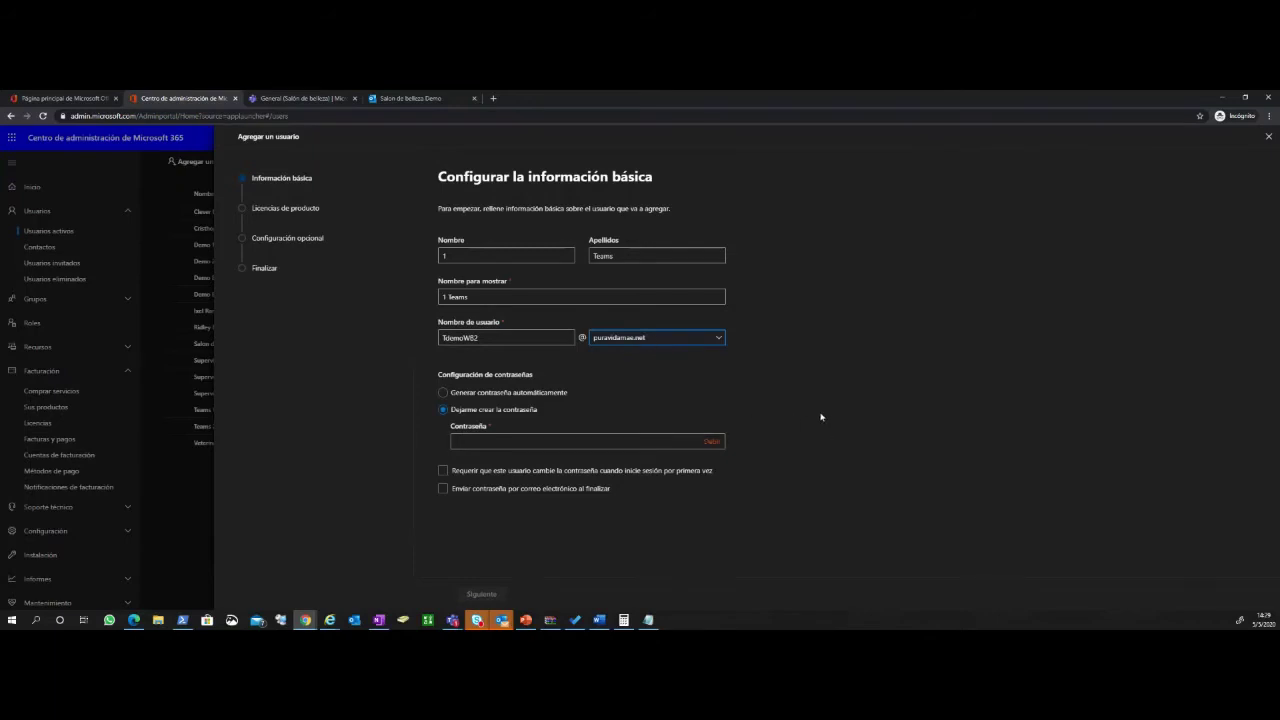
click(615, 369)
Choose 'Generar contraseña automáticamente' and require a password change at first sign-in
click(512, 444)
click(479, 434)
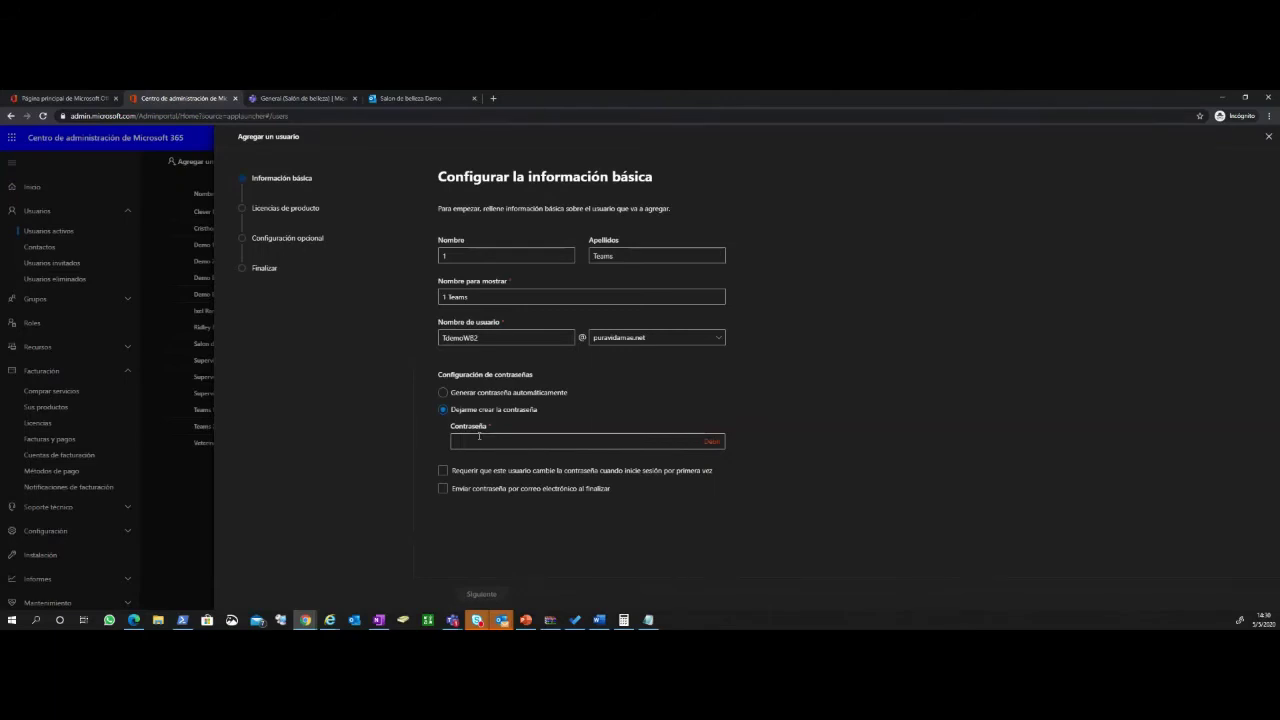
click(445, 393)
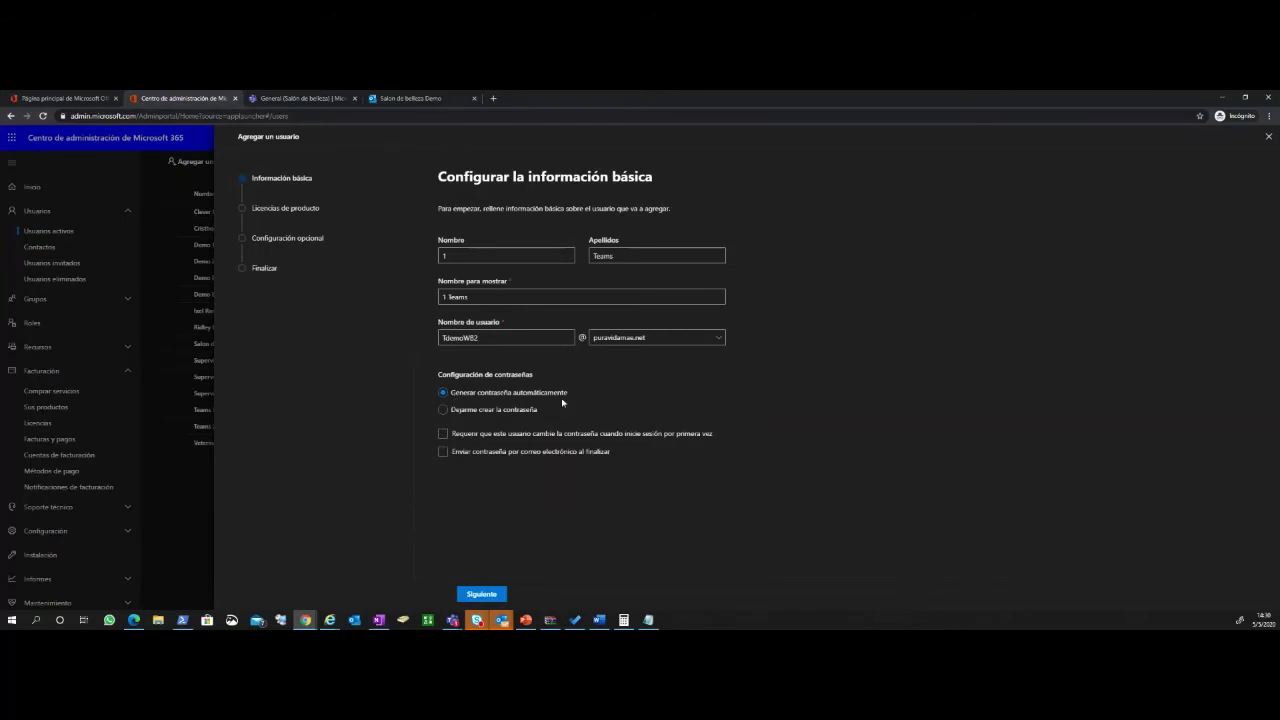
click(447, 437)
Continue to the product licences step and set the user's location to Argelia
click(482, 594)
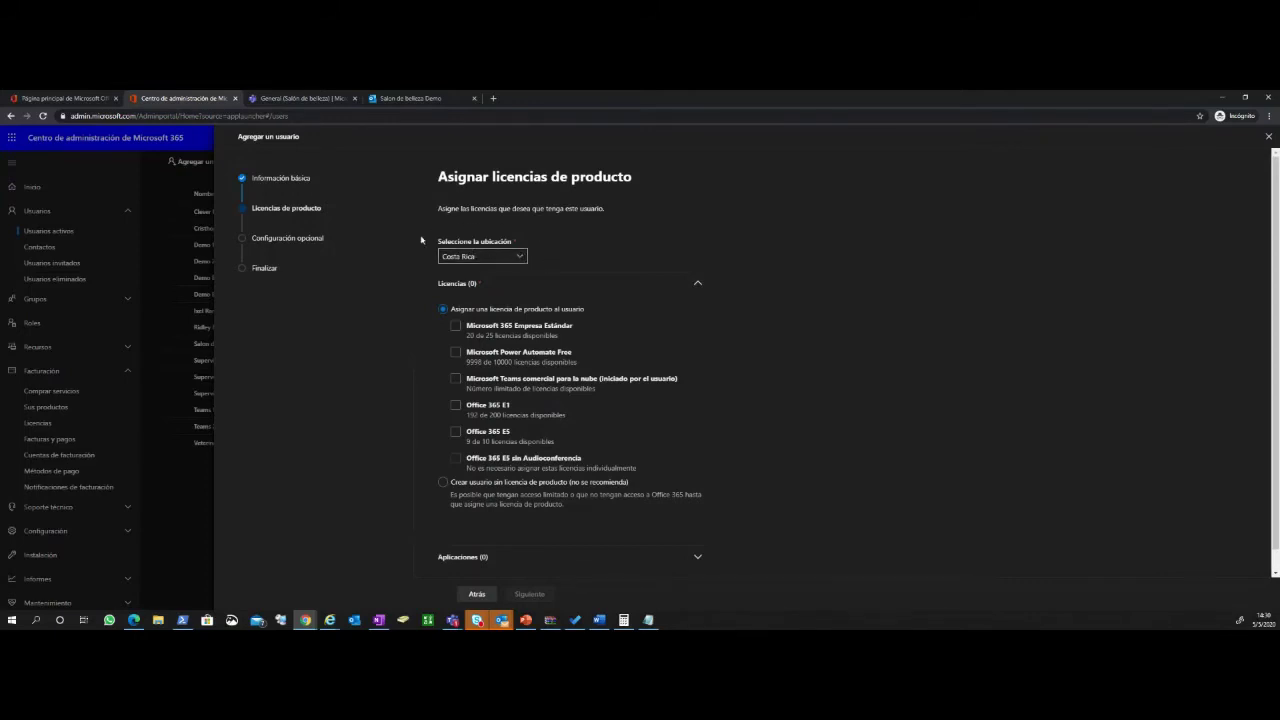
click(521, 261)
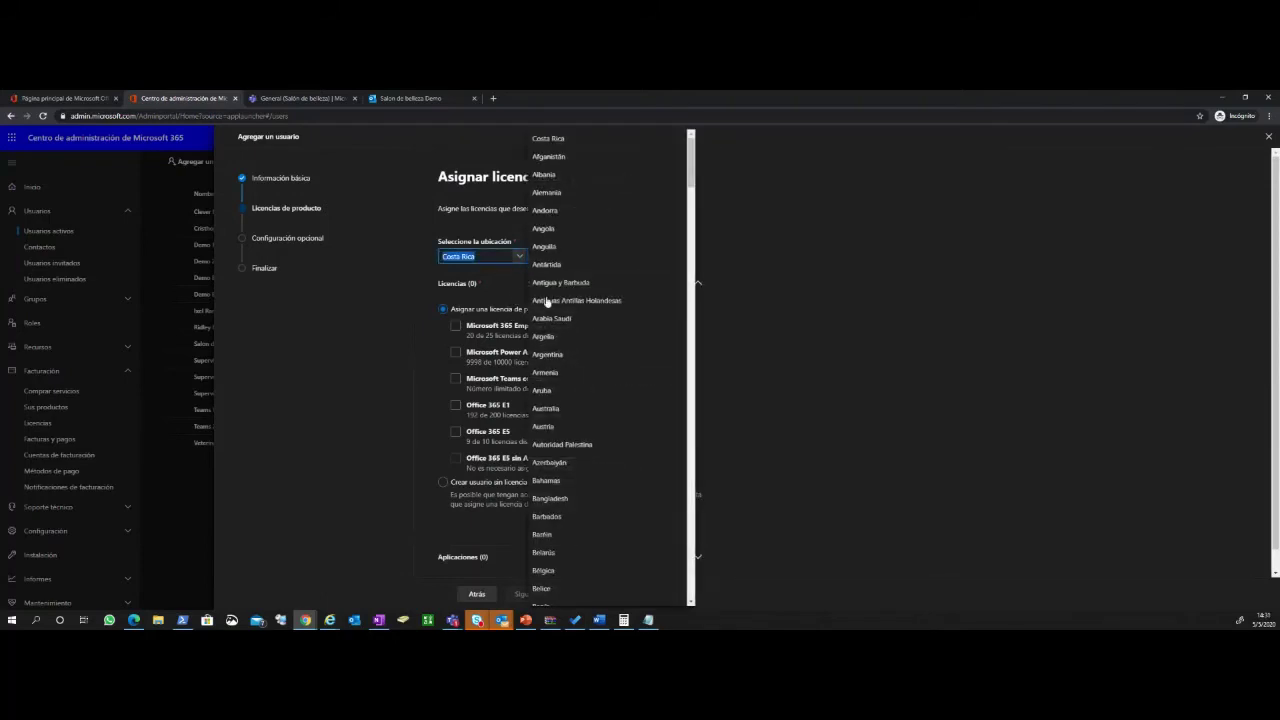
scroll(577, 386, down, 12)
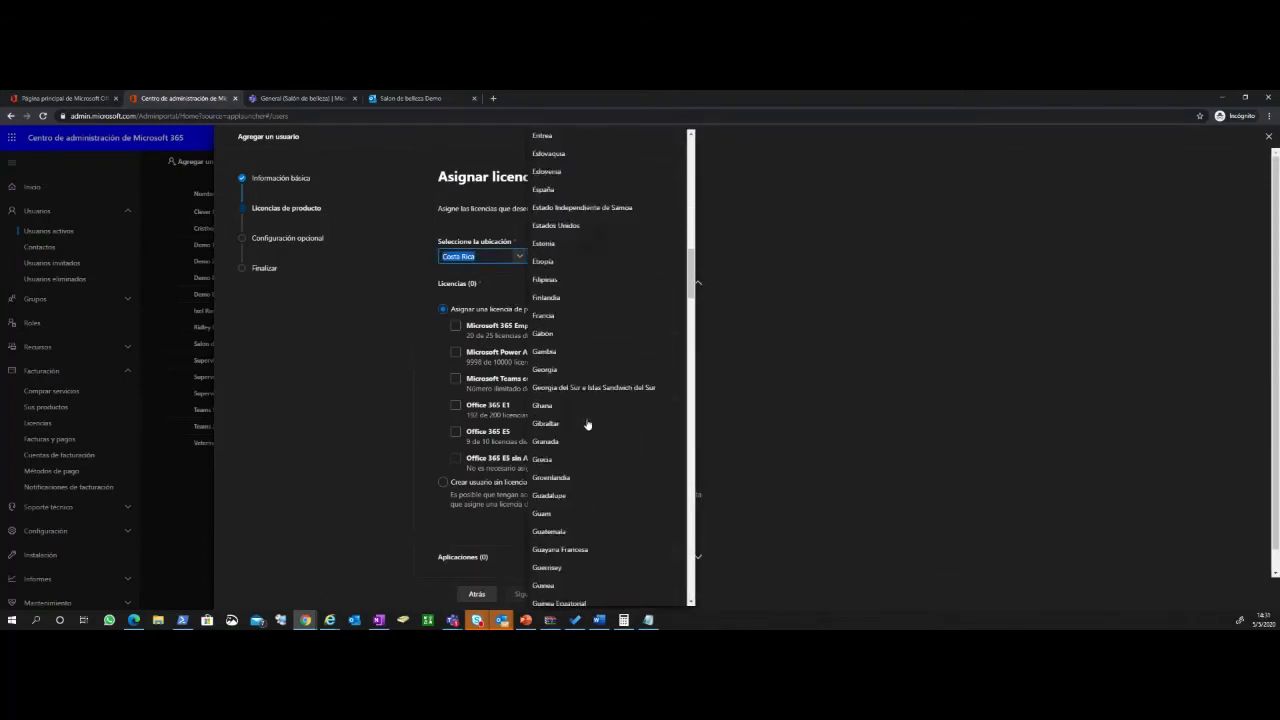
scroll(588, 425, up, 12)
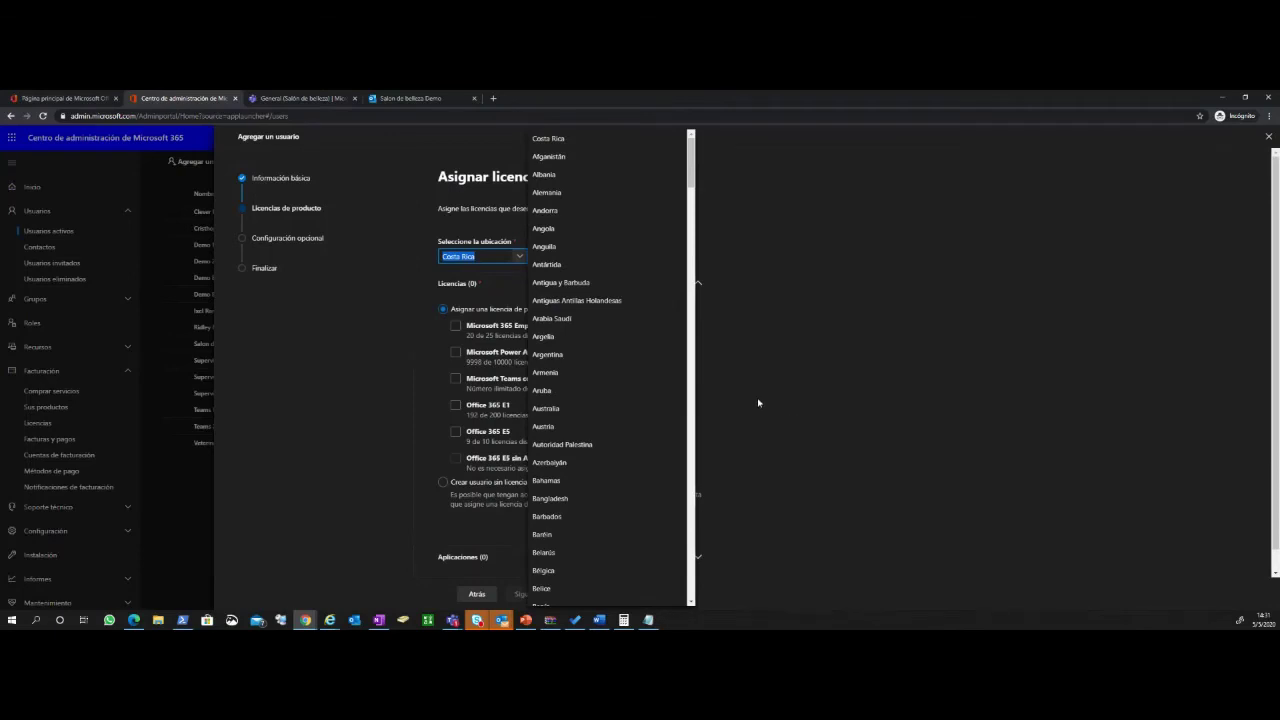
click(548, 336)
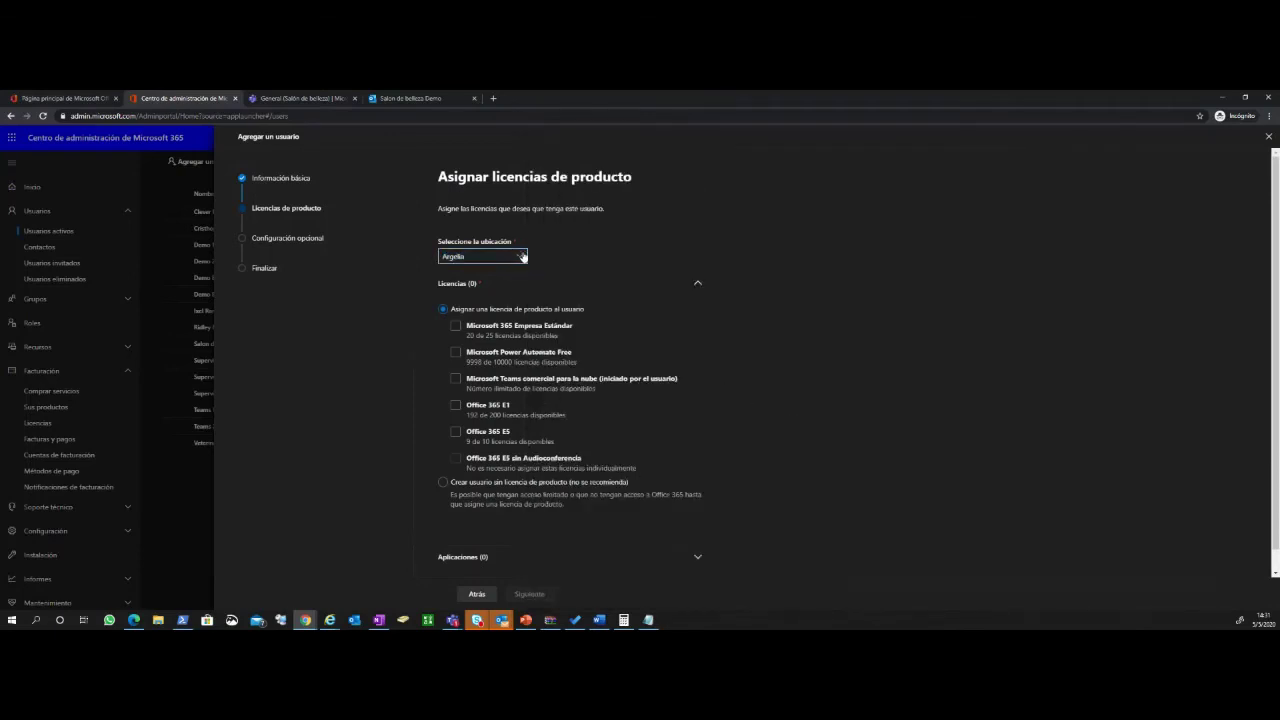
Set the user's location back to Costa Rica
click(522, 257)
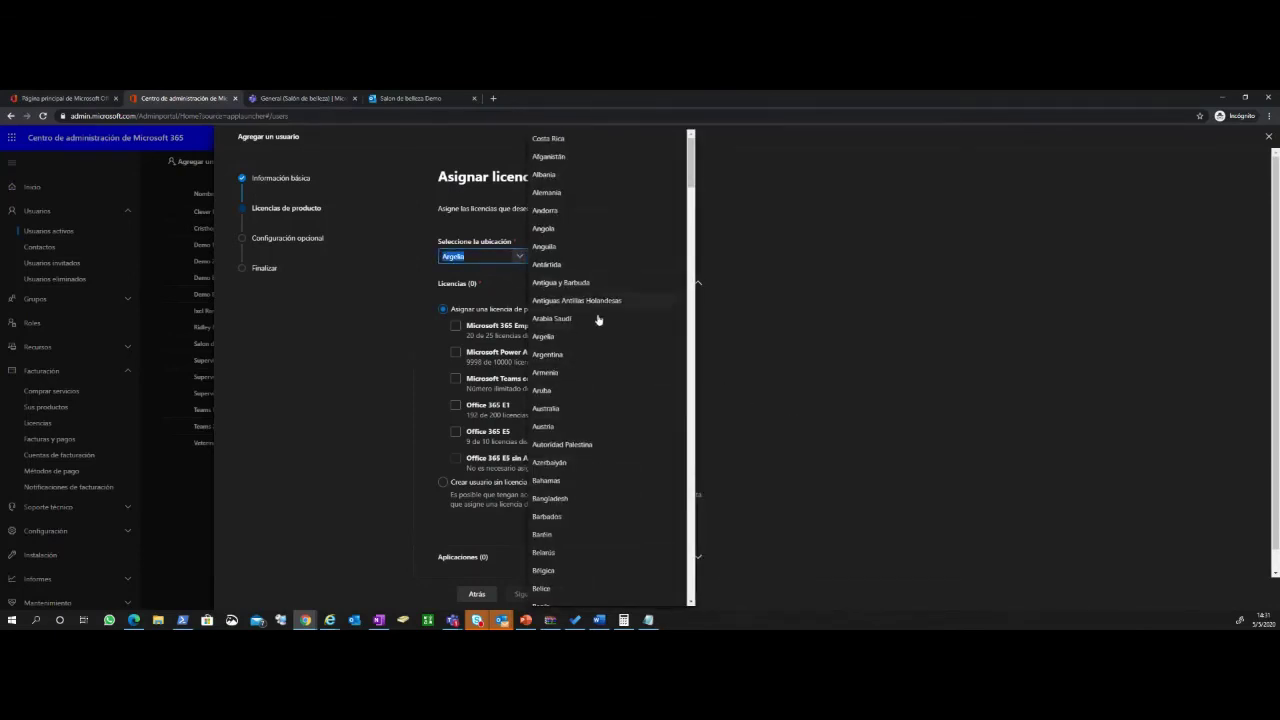
scroll(603, 442, down, 10)
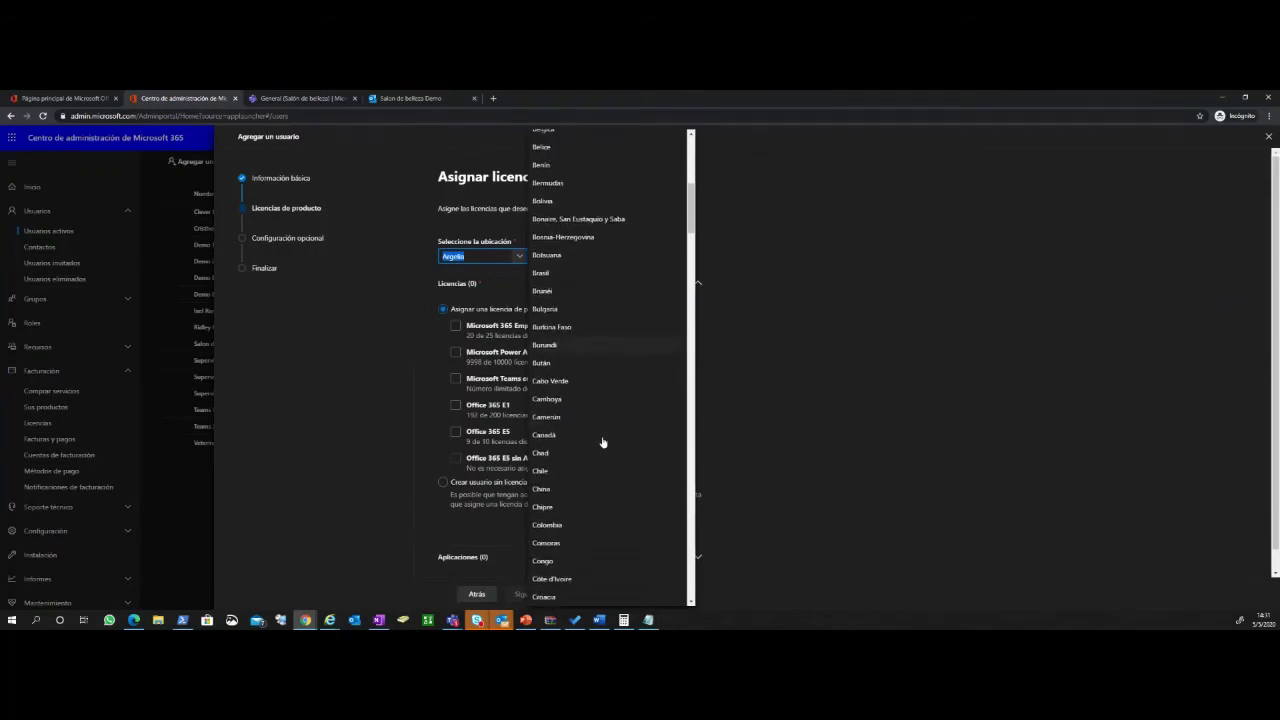
scroll(603, 442, down, 1)
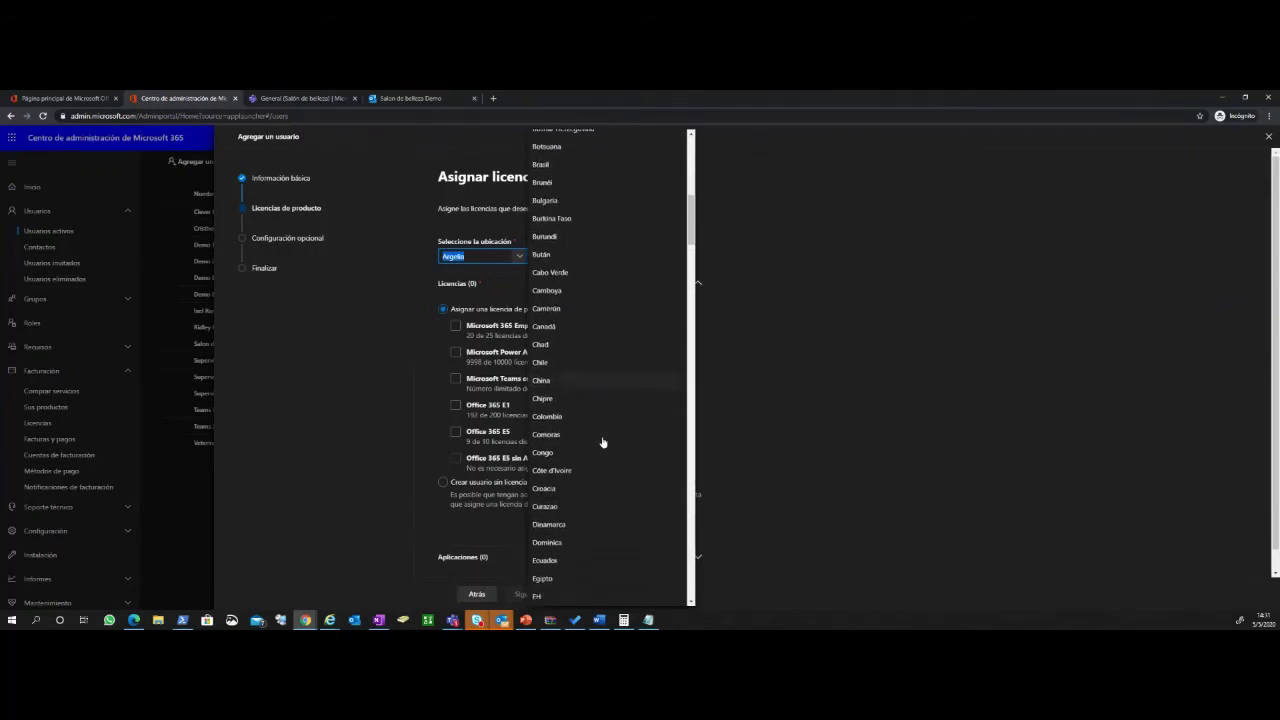
scroll(603, 442, down, 1)
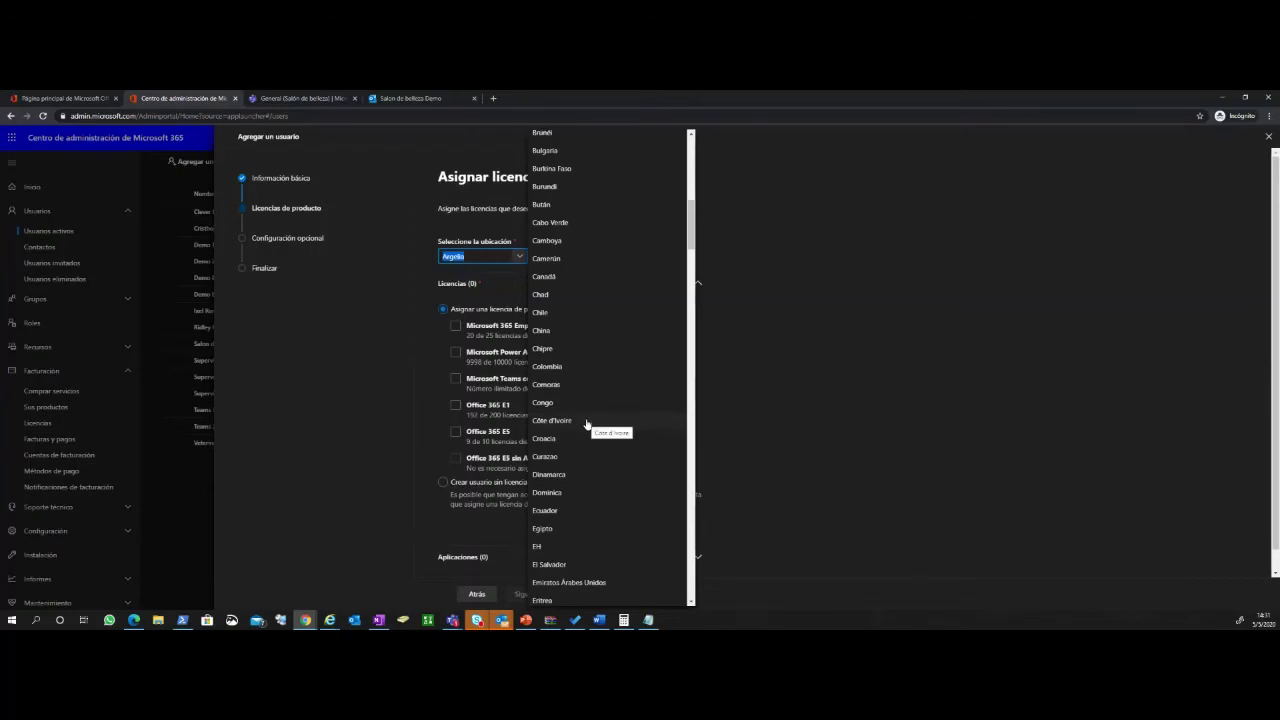
scroll(588, 428, up, 5)
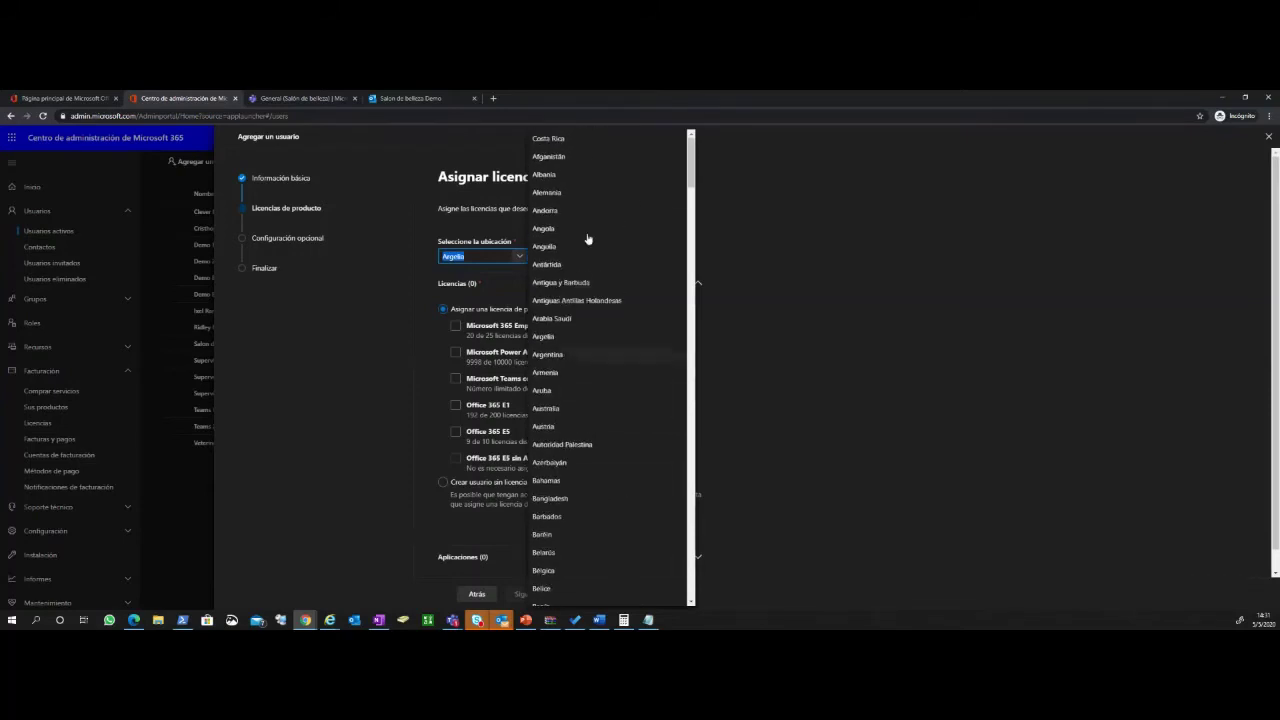
click(457, 323)
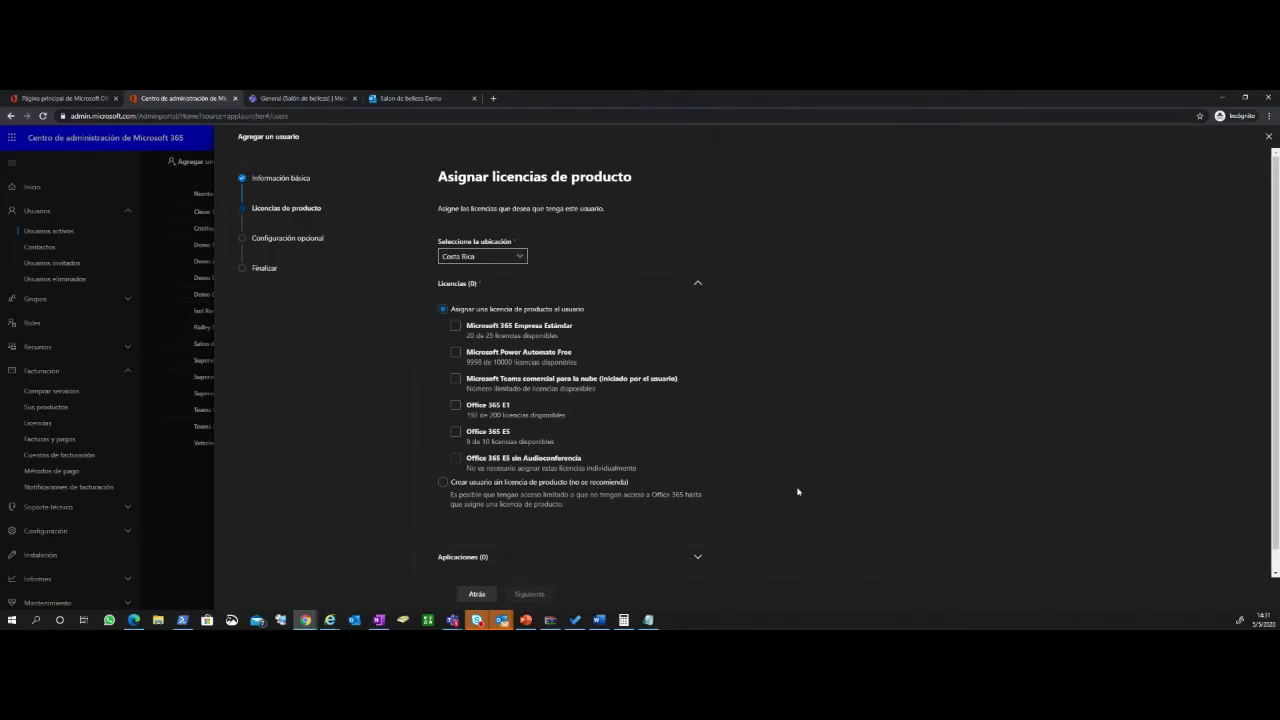
Check 'Microsoft Teams comercial para la nube' in the Licencias list, bringing up the Teams delay notice
scroll(797, 491, down, 1)
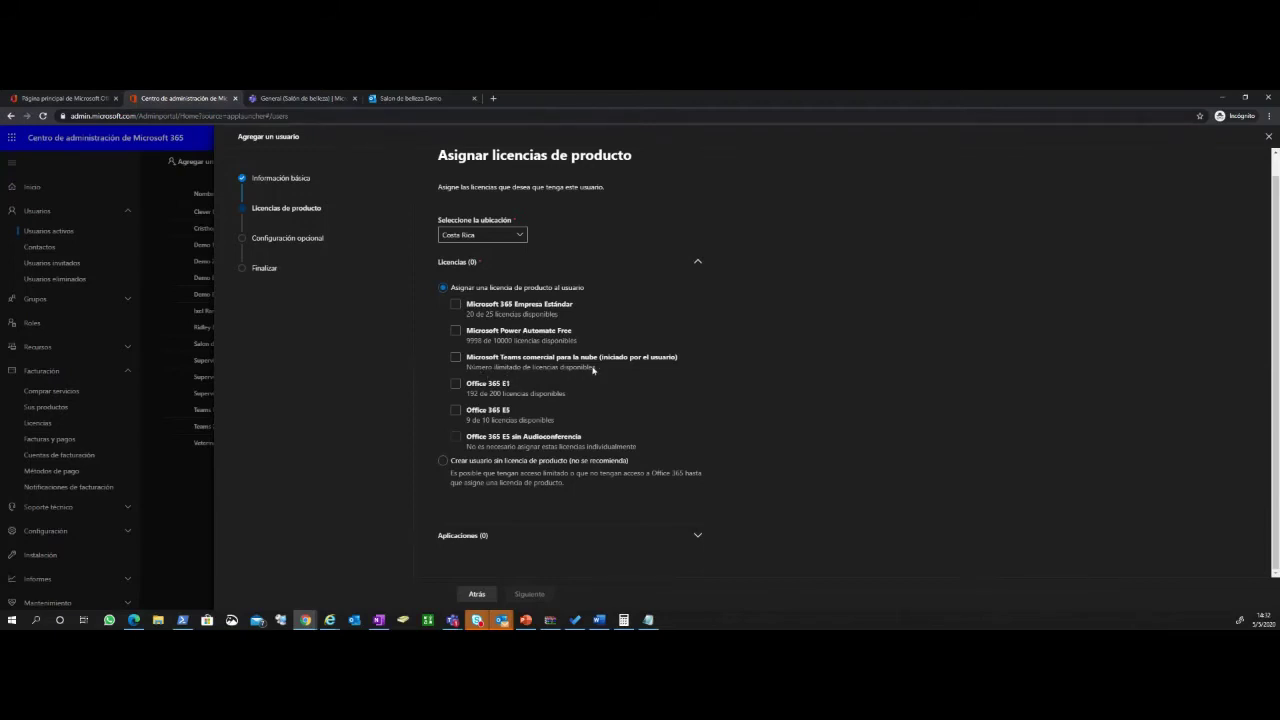
click(456, 358)
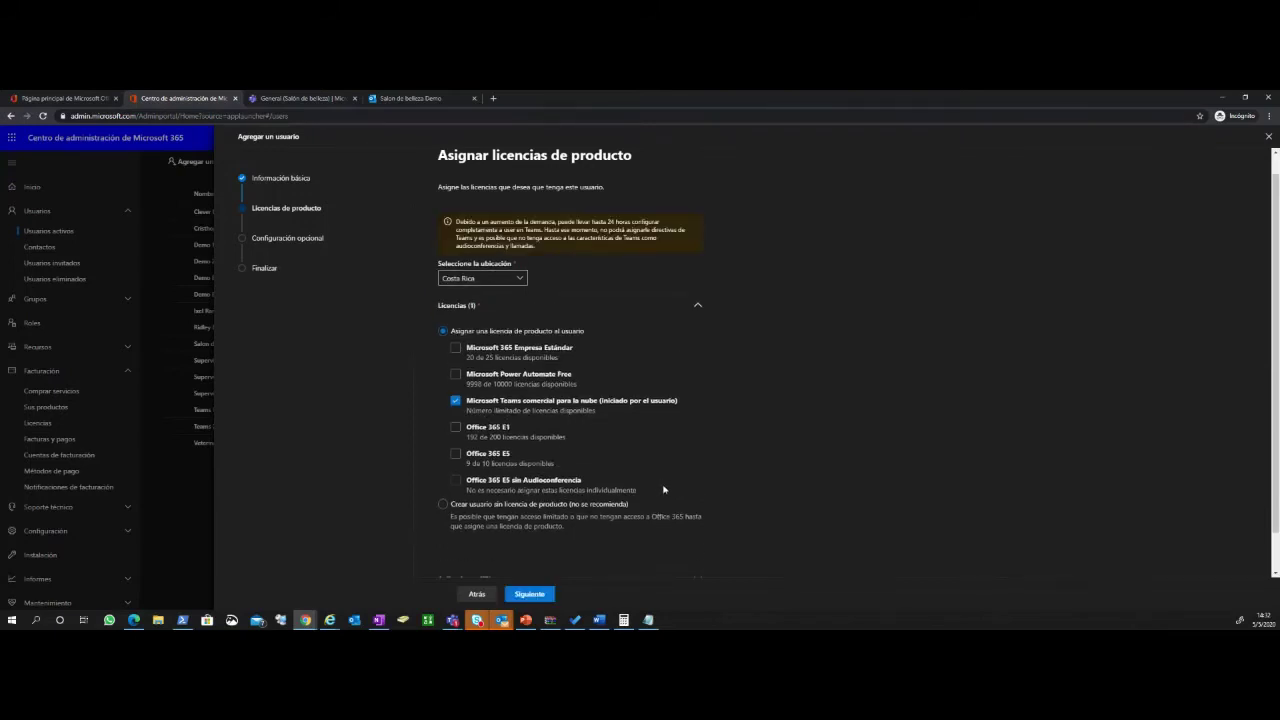
scroll(537, 511, down, 1)
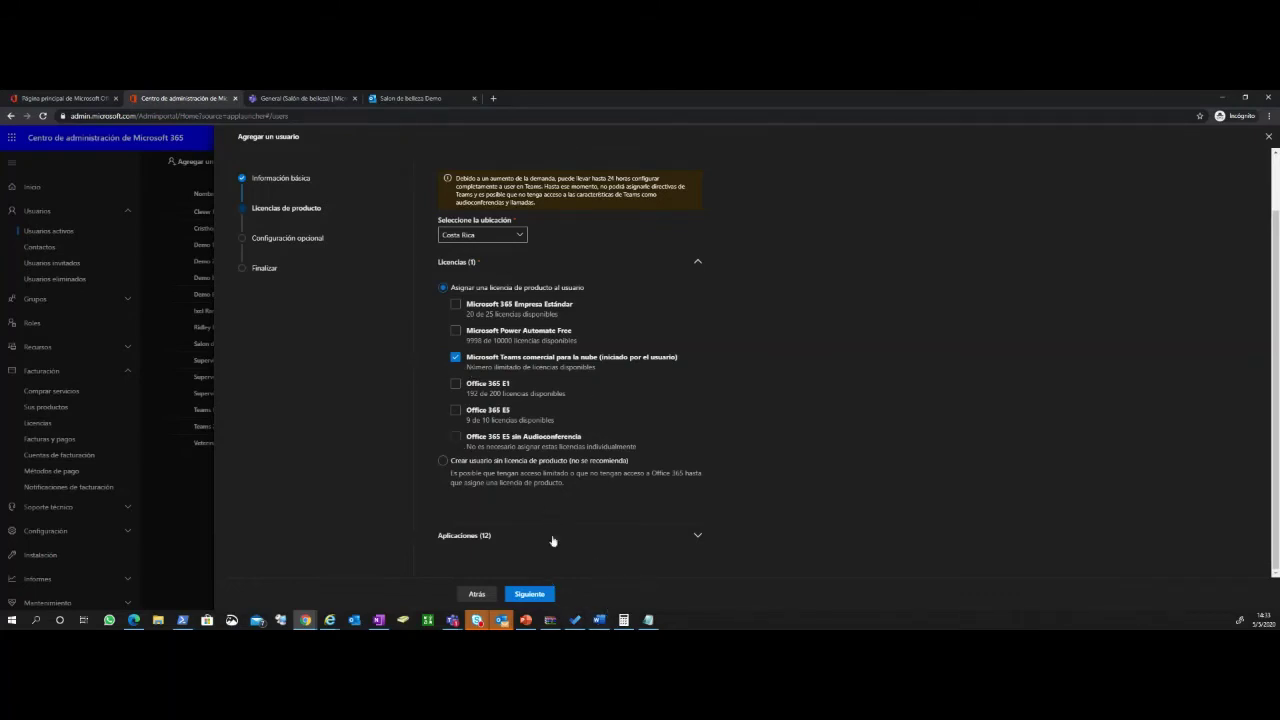
Advance the new-user wizard to optional settings and expand the Roles section
click(540, 596)
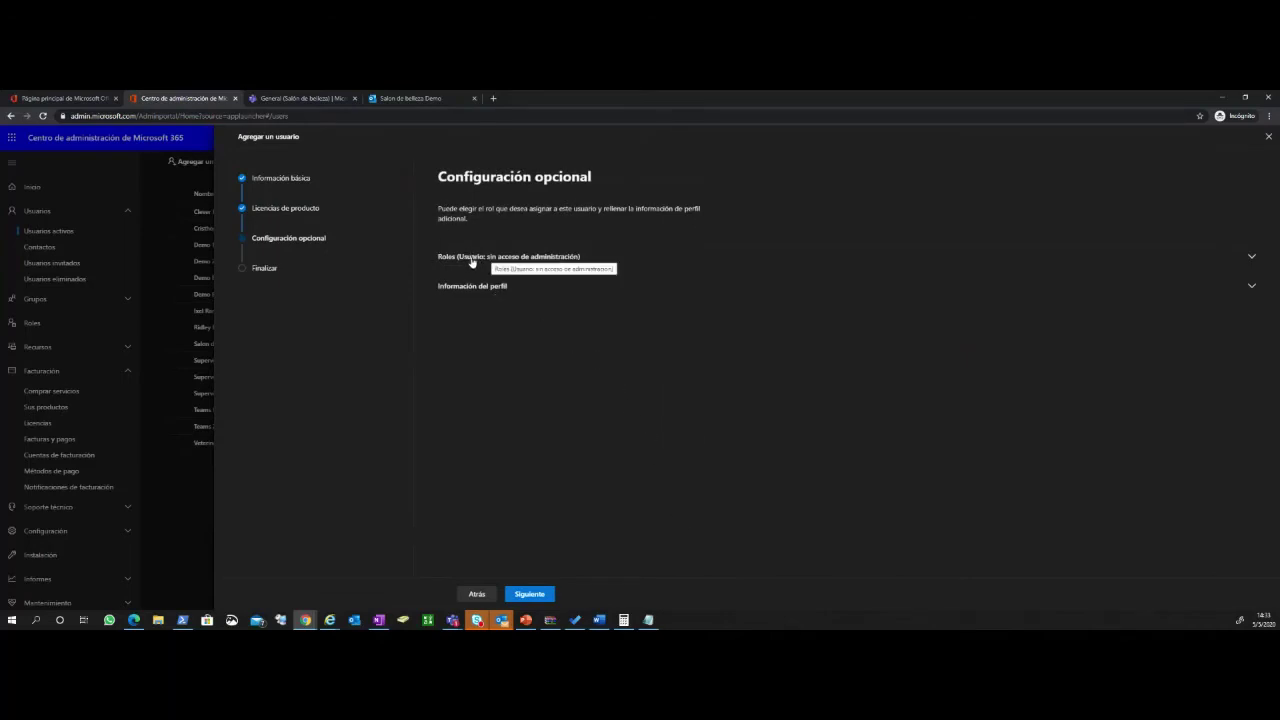
click(536, 263)
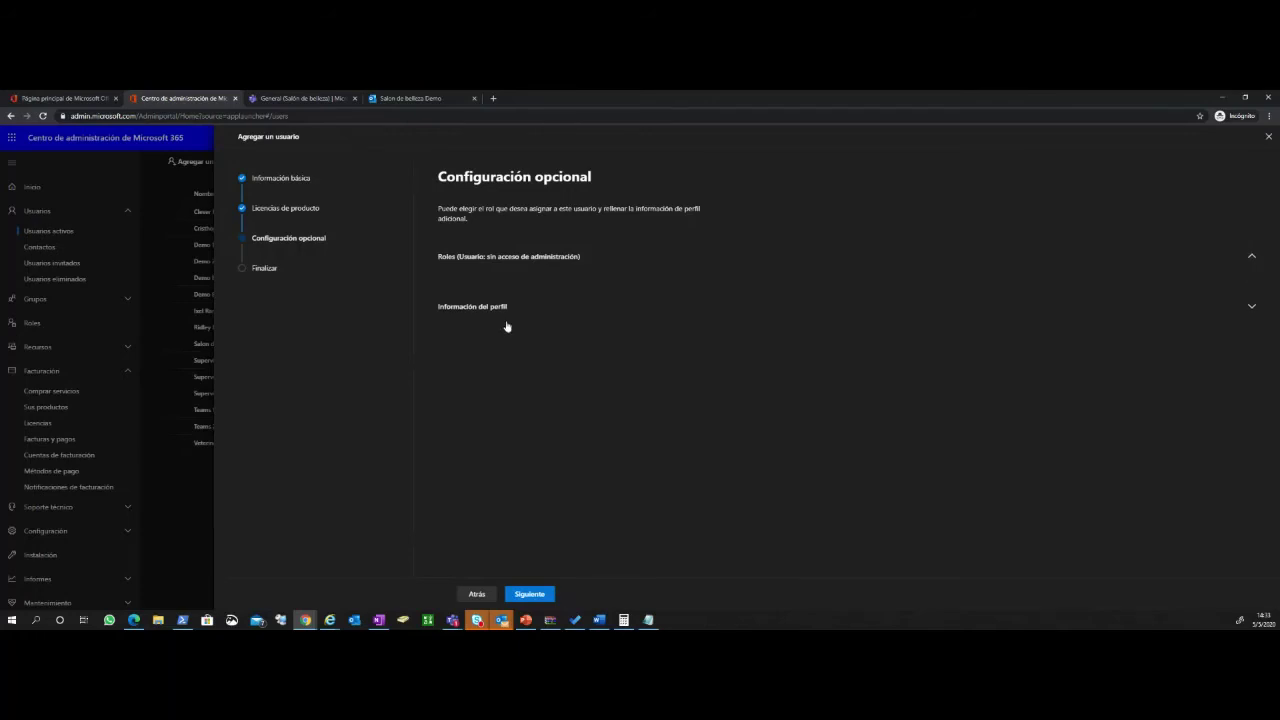
scroll(537, 457, down, 1)
scroll(537, 457, up, 1)
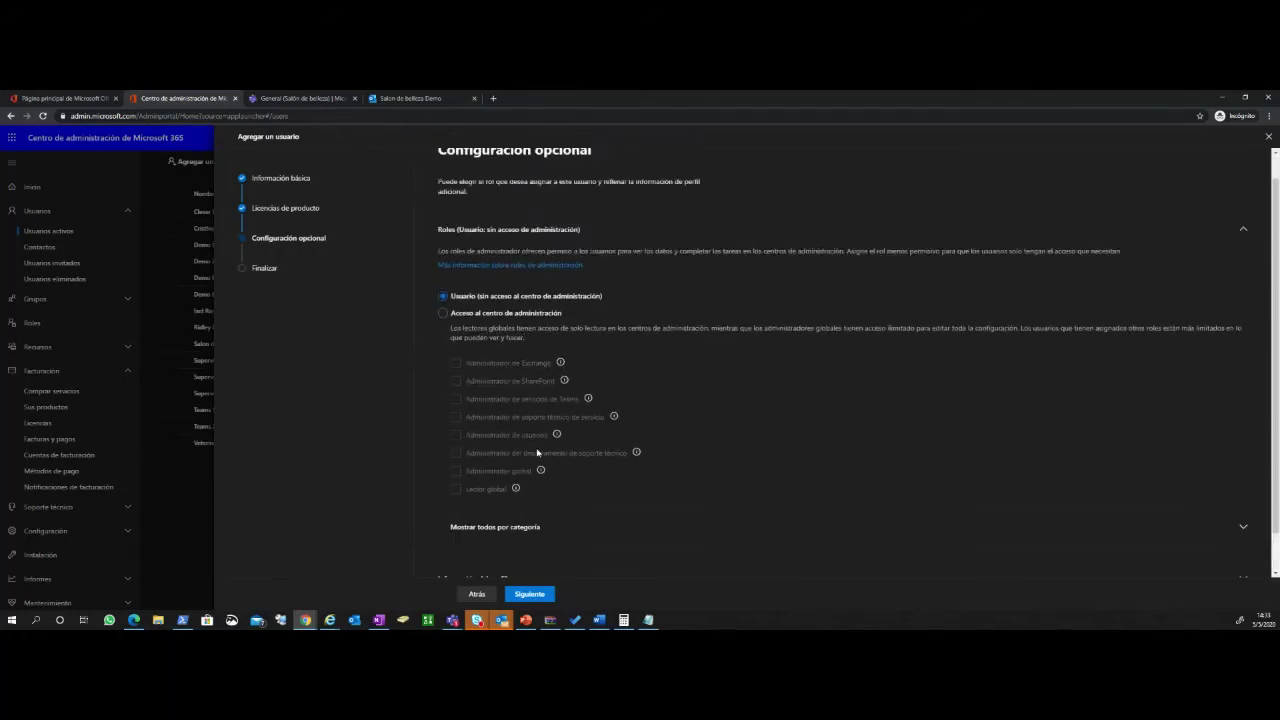
scroll(537, 457, down, 1)
Leave the role as Usuario with no admin center access, then continue to review
click(443, 270)
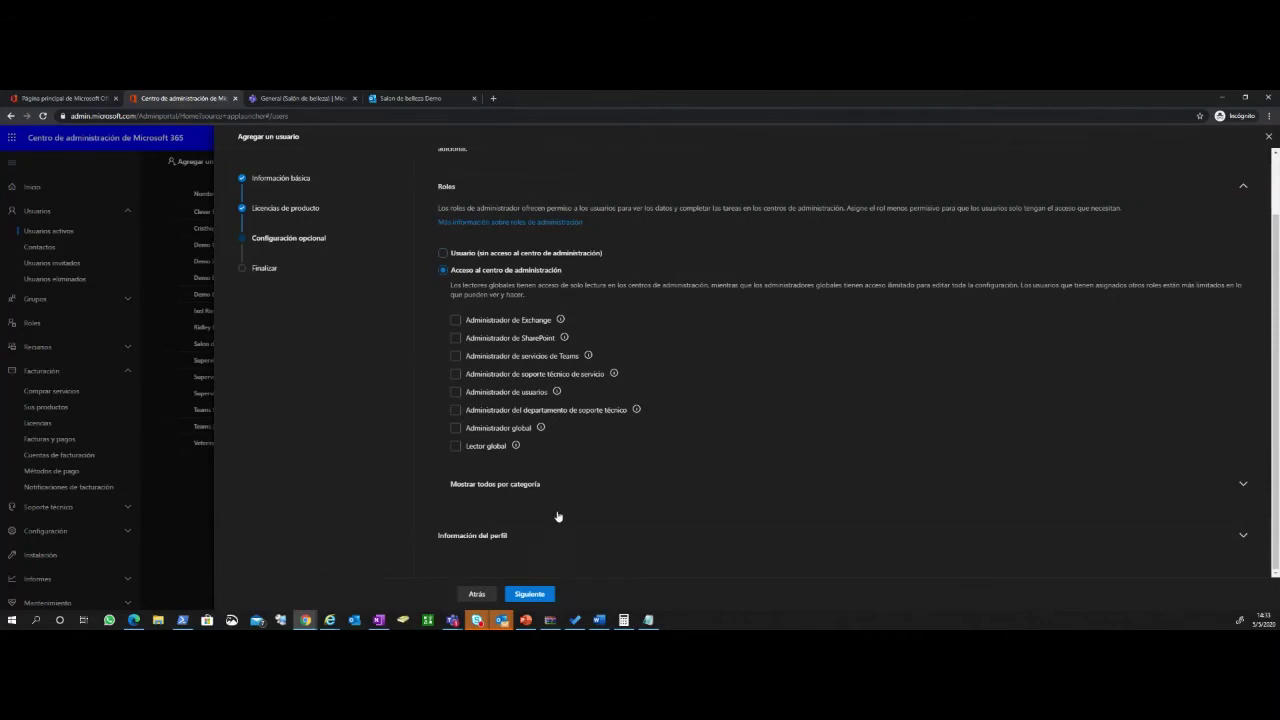
click(540, 486)
scroll(572, 488, down, 3)
scroll(572, 488, down, 4)
scroll(572, 488, up, 8)
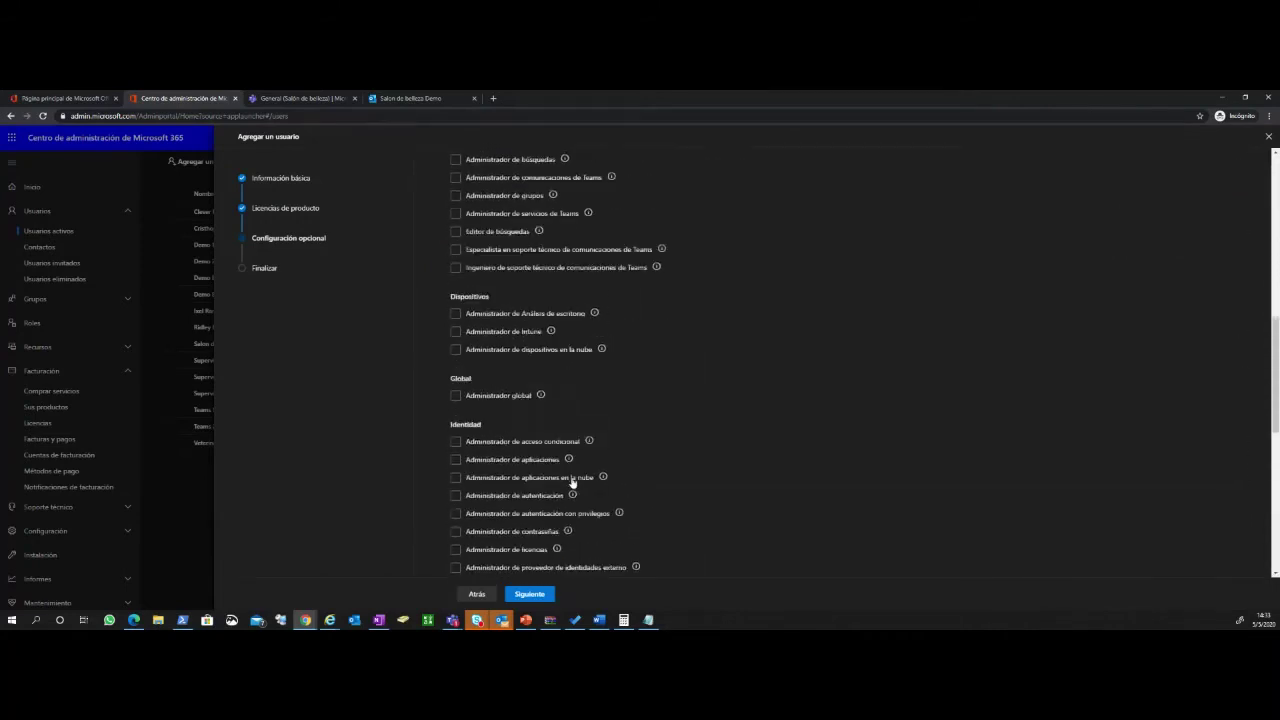
click(443, 323)
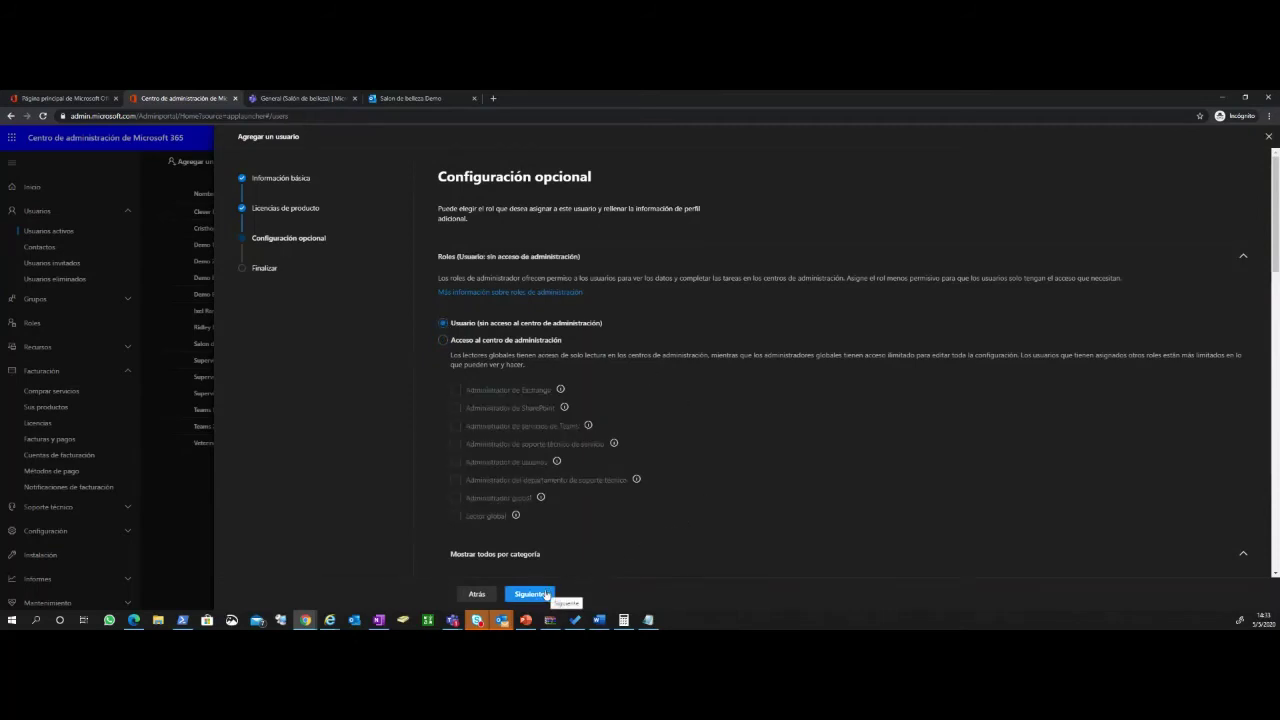
click(546, 594)
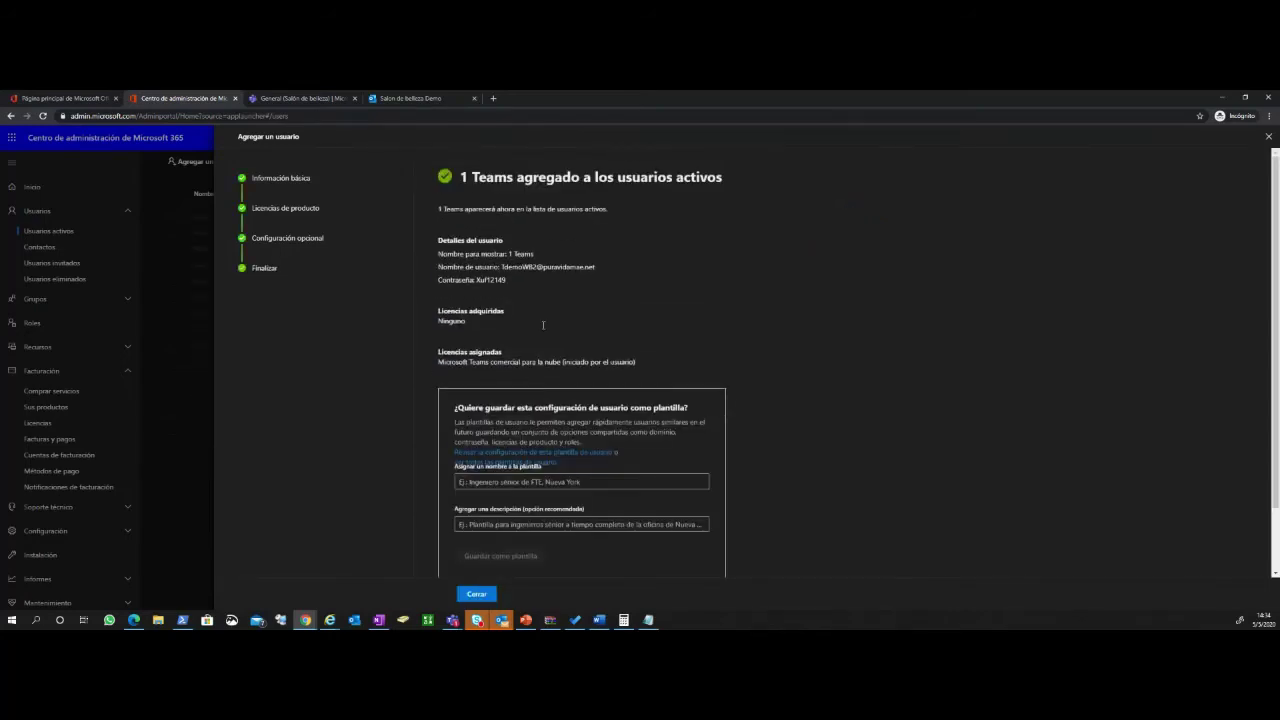
Check the new user's display name and sign-in details, then close the panel
double_click(524, 254)
drag(620, 280, 505, 312)
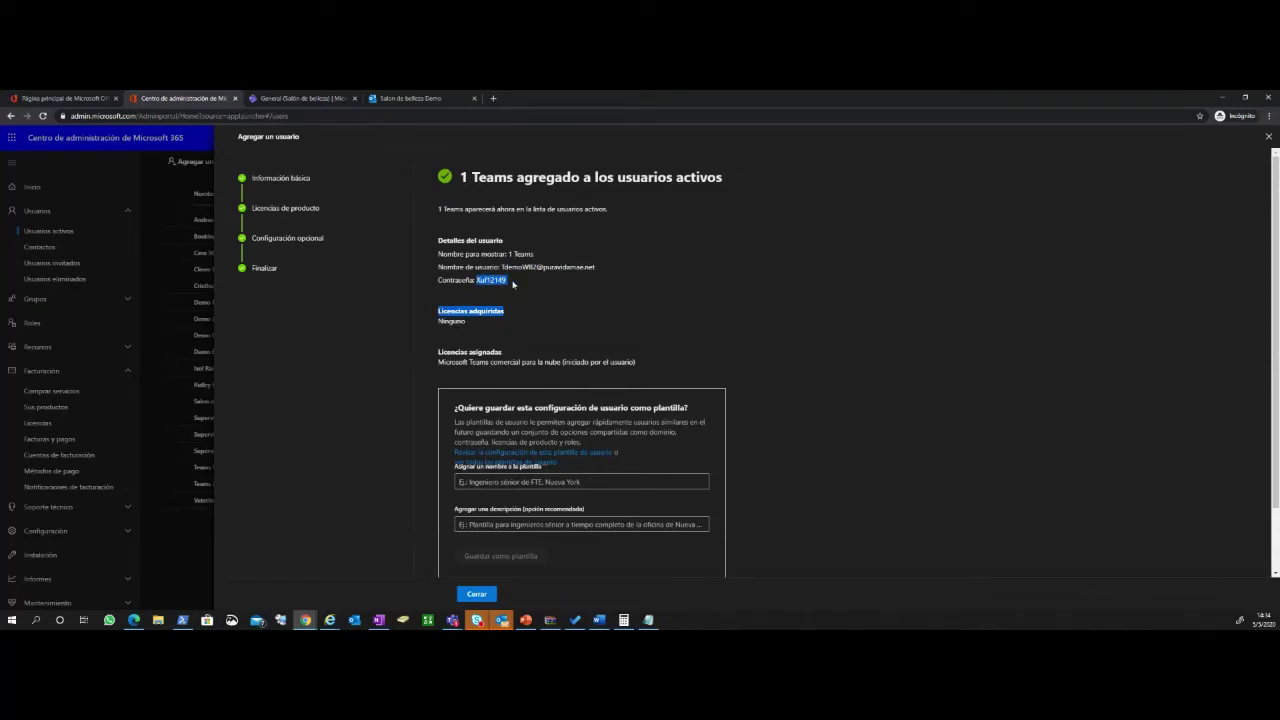
click(439, 282)
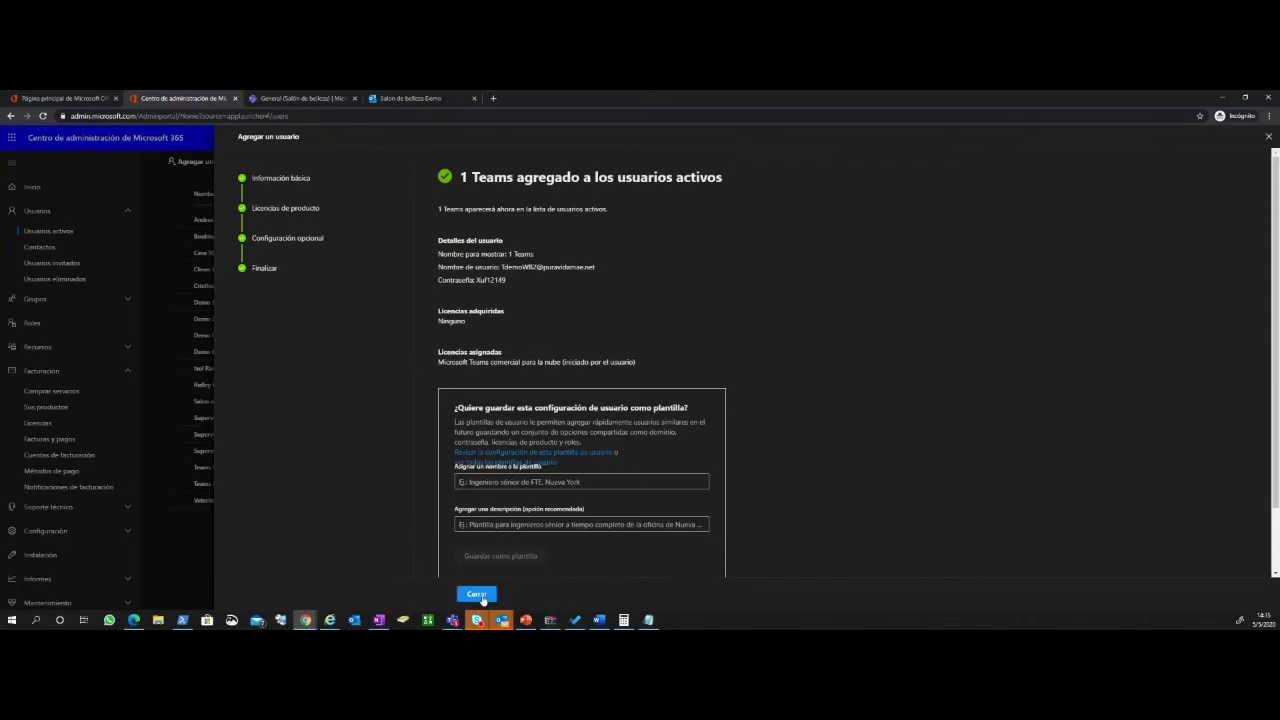
click(255, 517)
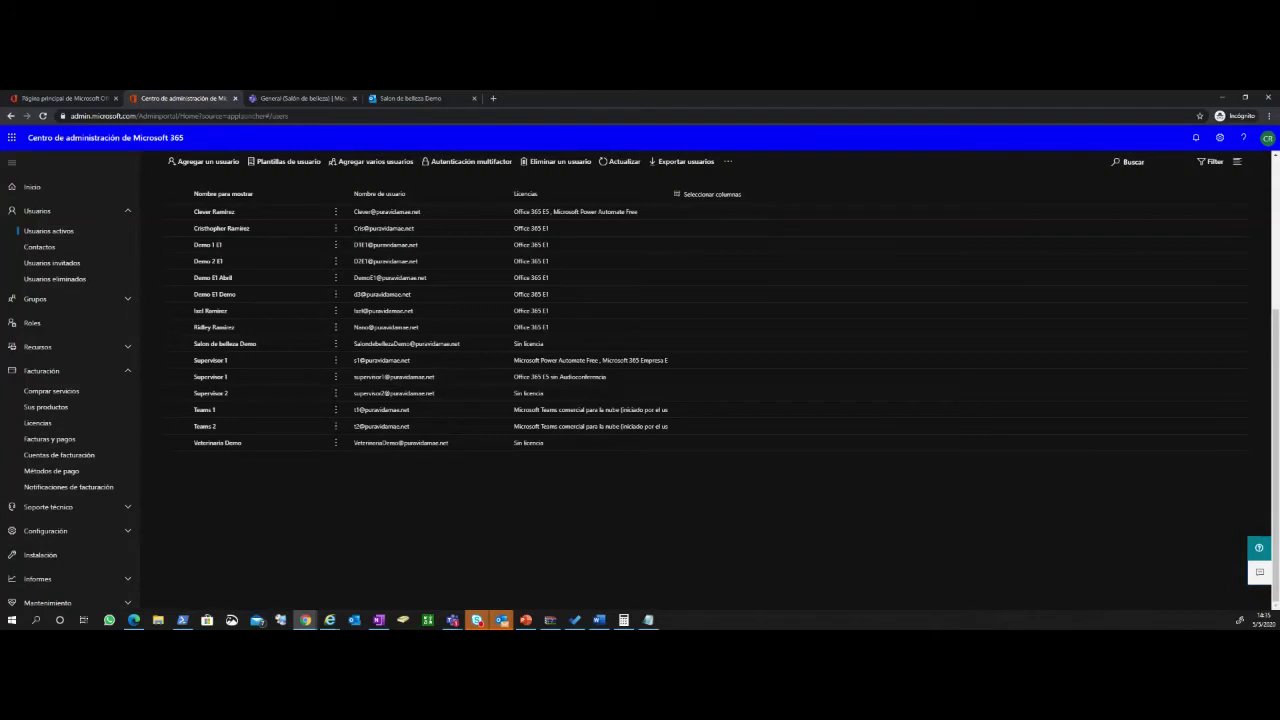
Open Todos los centros de administración from the left navigation
scroll(75, 525, down, 3)
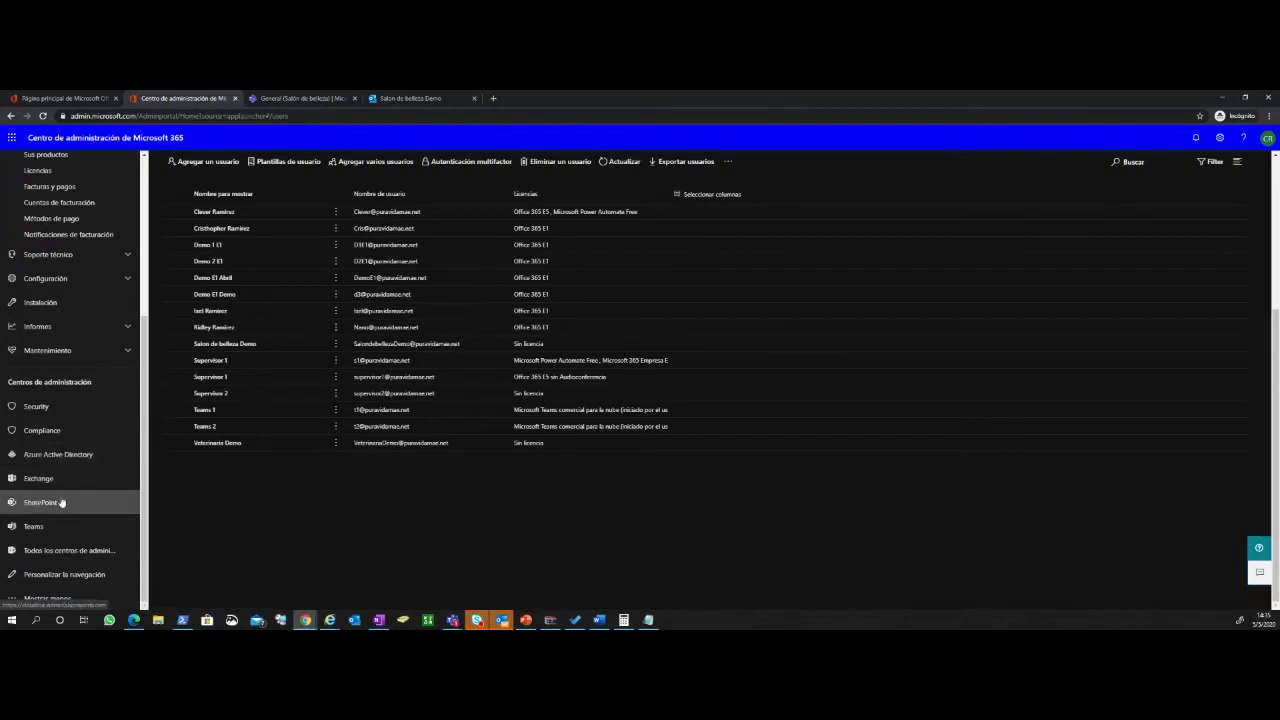
click(86, 553)
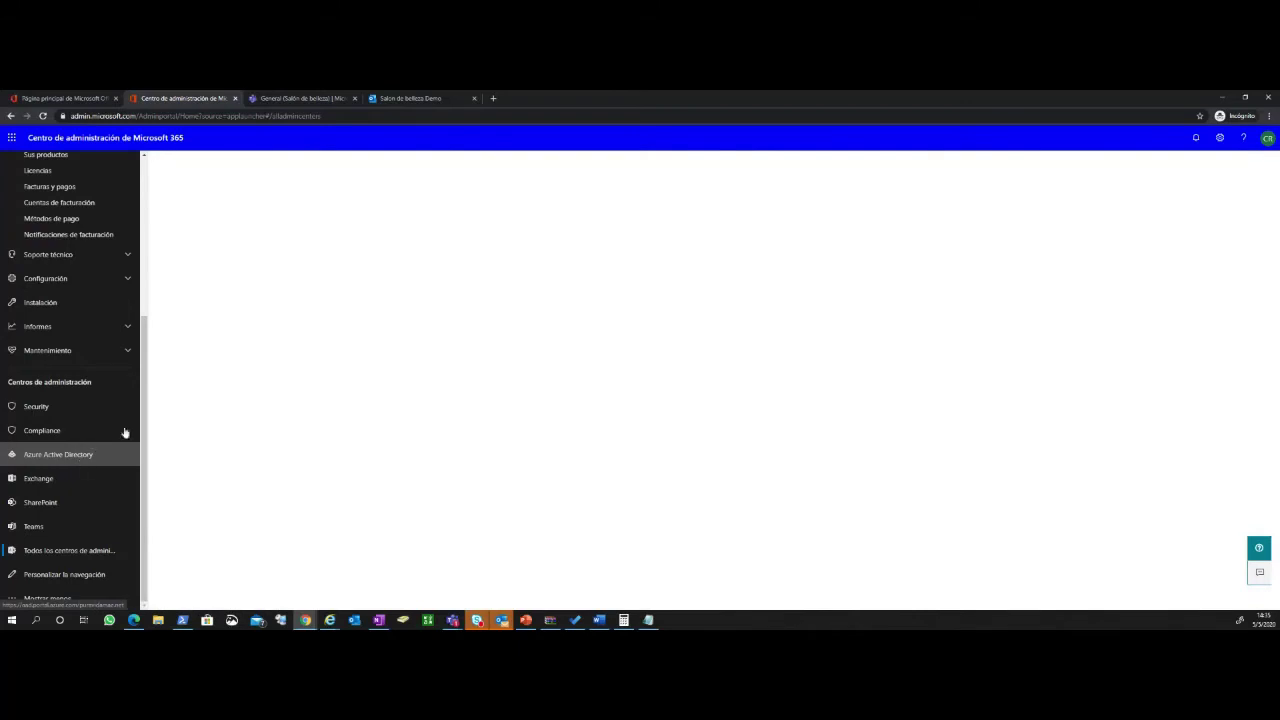
scroll(270, 310, down, 1)
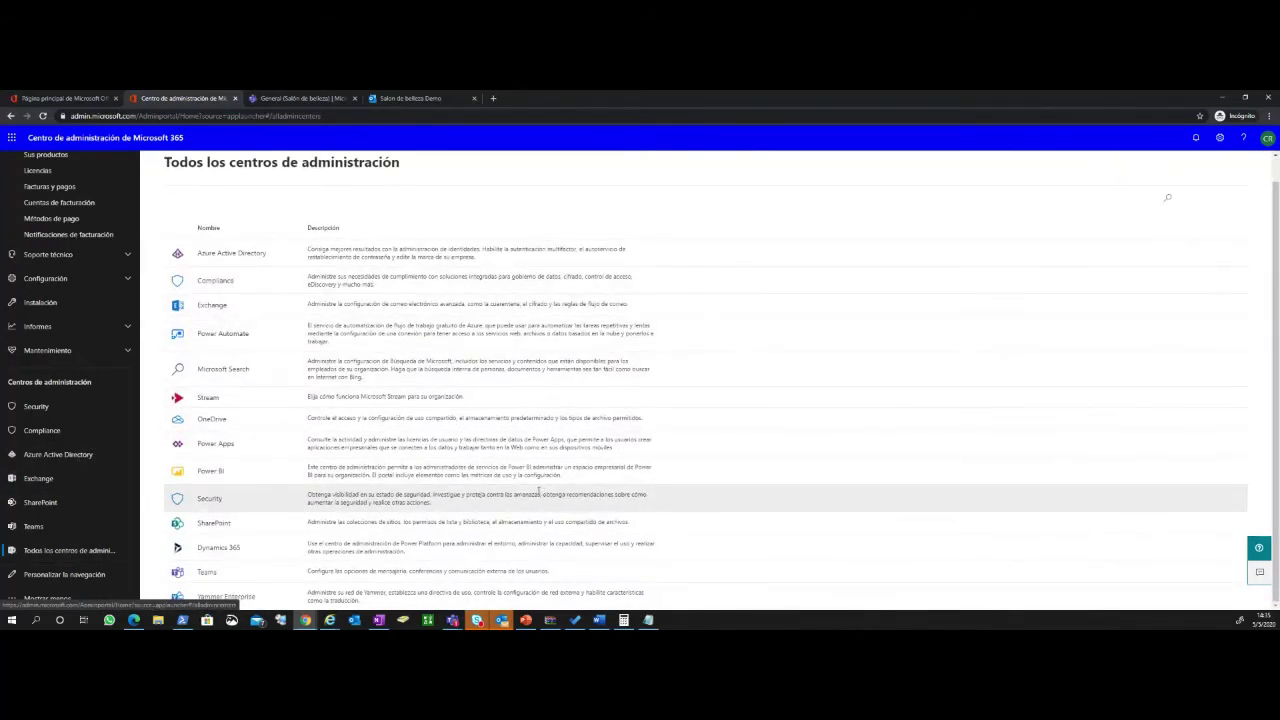
scroll(512, 478, up, 1)
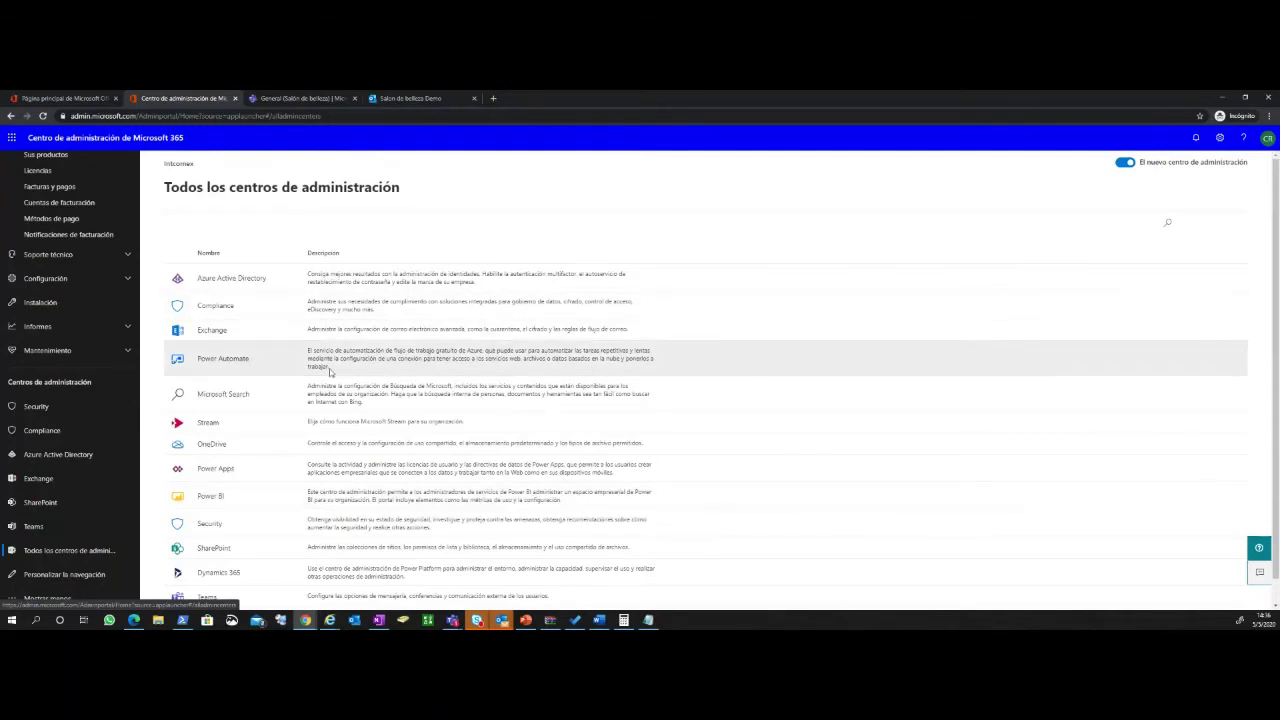
Switch to Teams and bring up the To Do app, nudging its window left
click(289, 98)
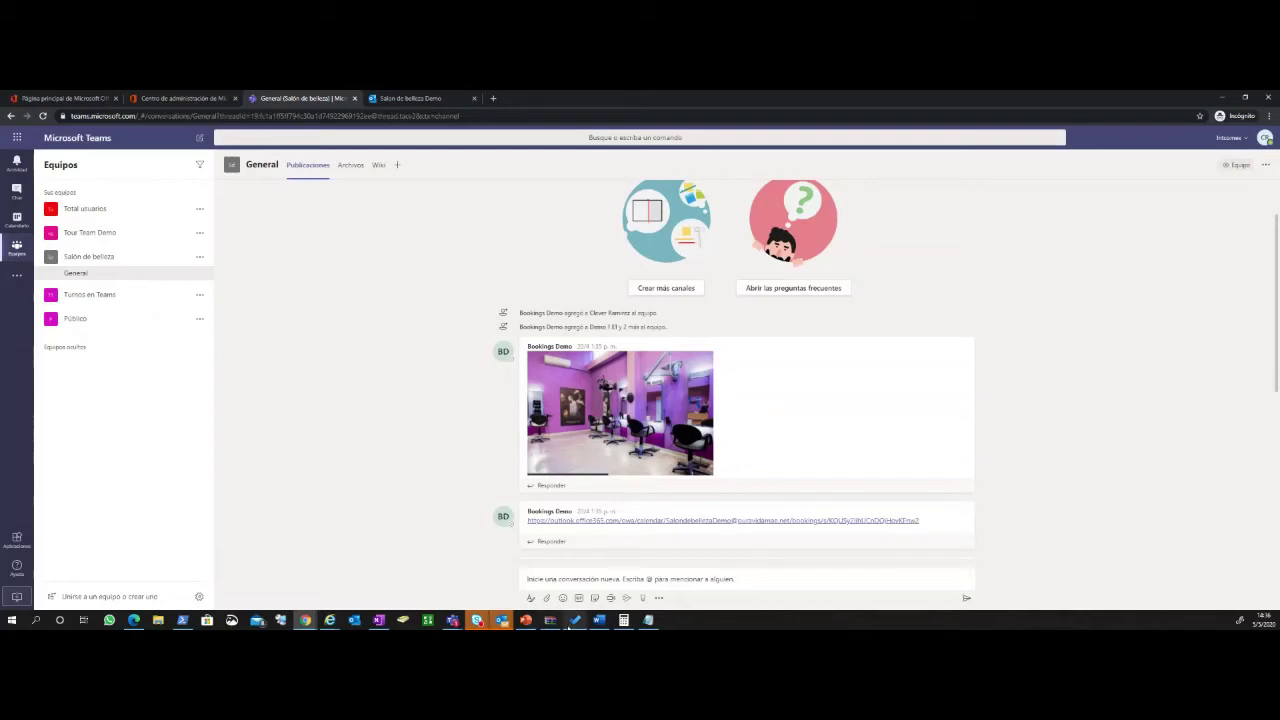
click(575, 620)
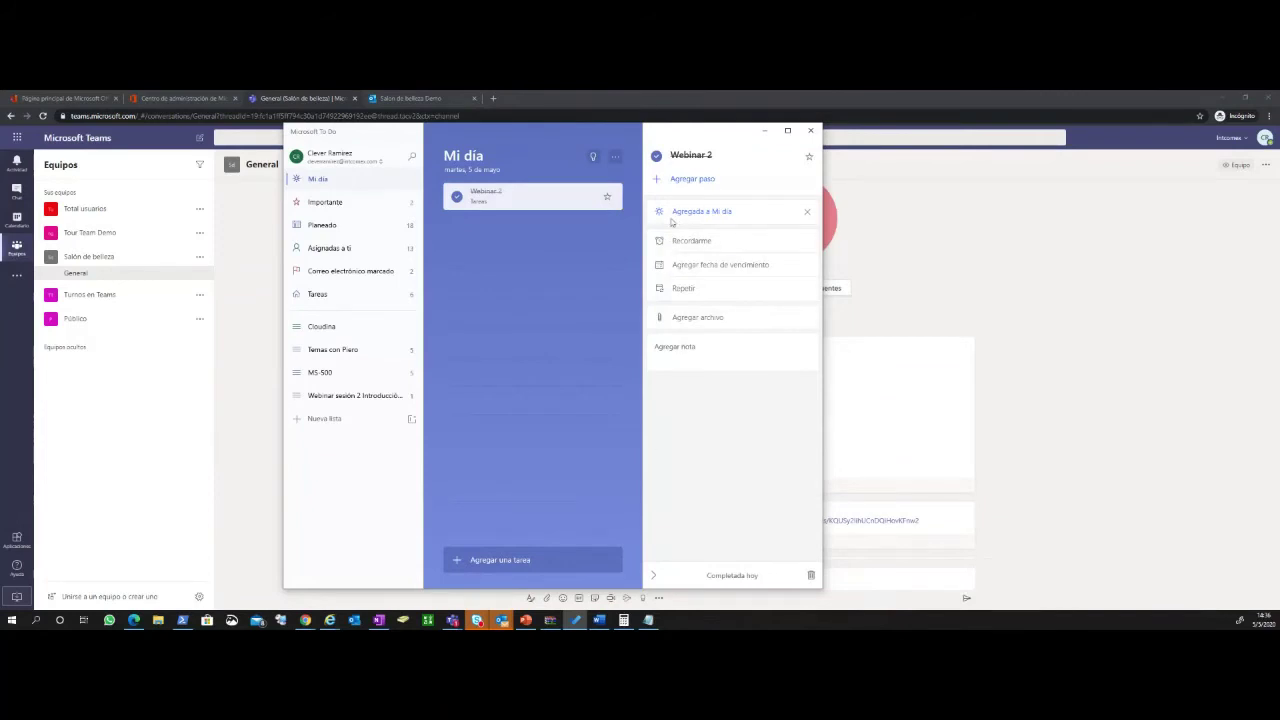
drag(709, 132, 652, 147)
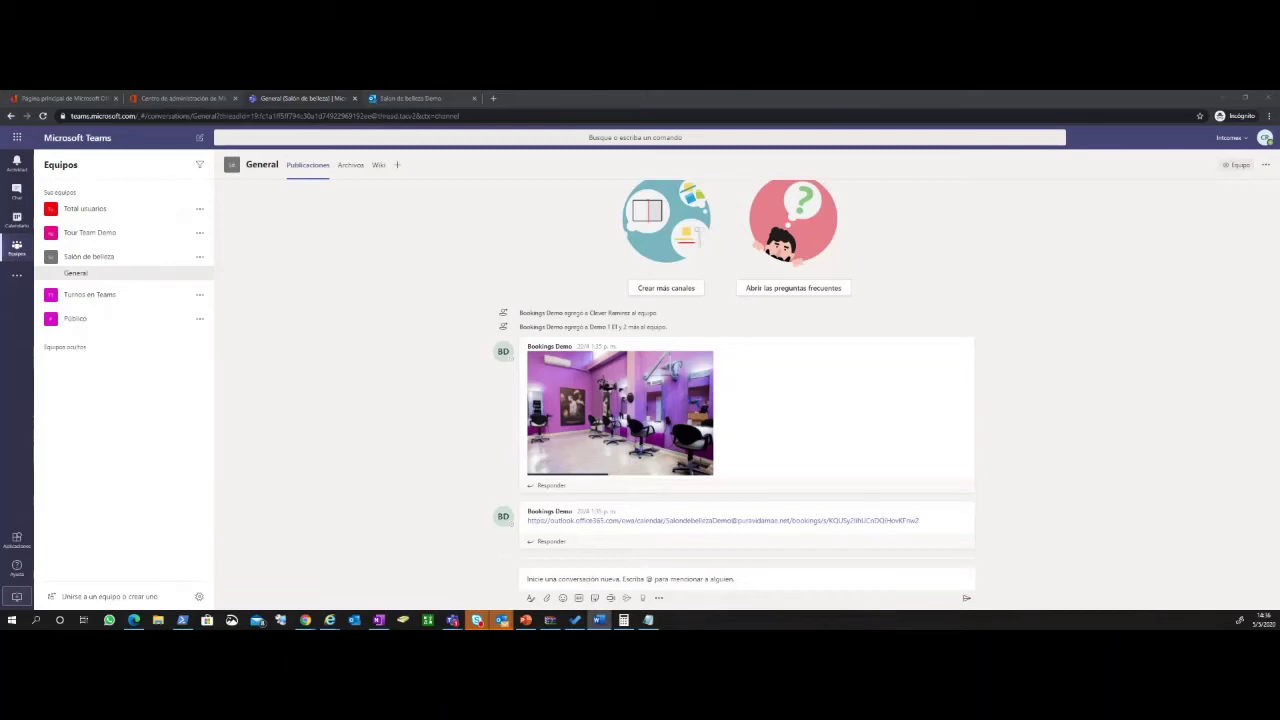
Expand the Tour Team Demo team's channels and show the additional apps list
scroll(322, 370, up, 2)
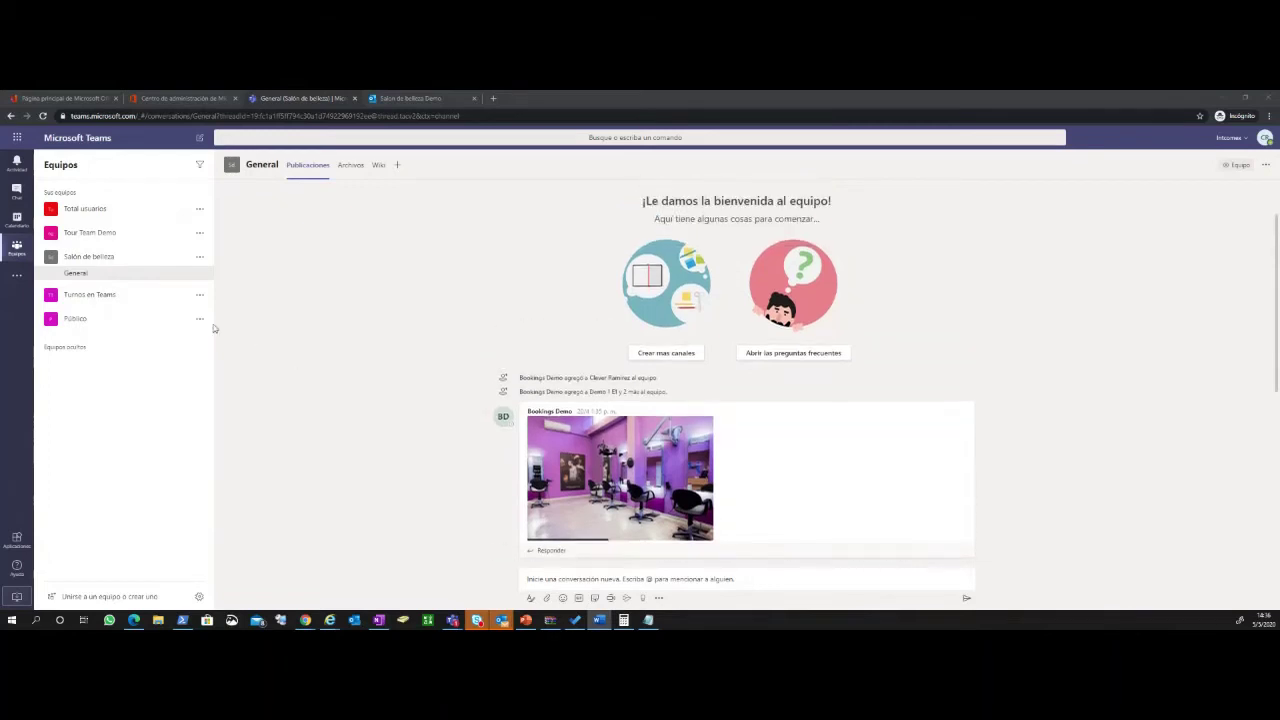
click(104, 238)
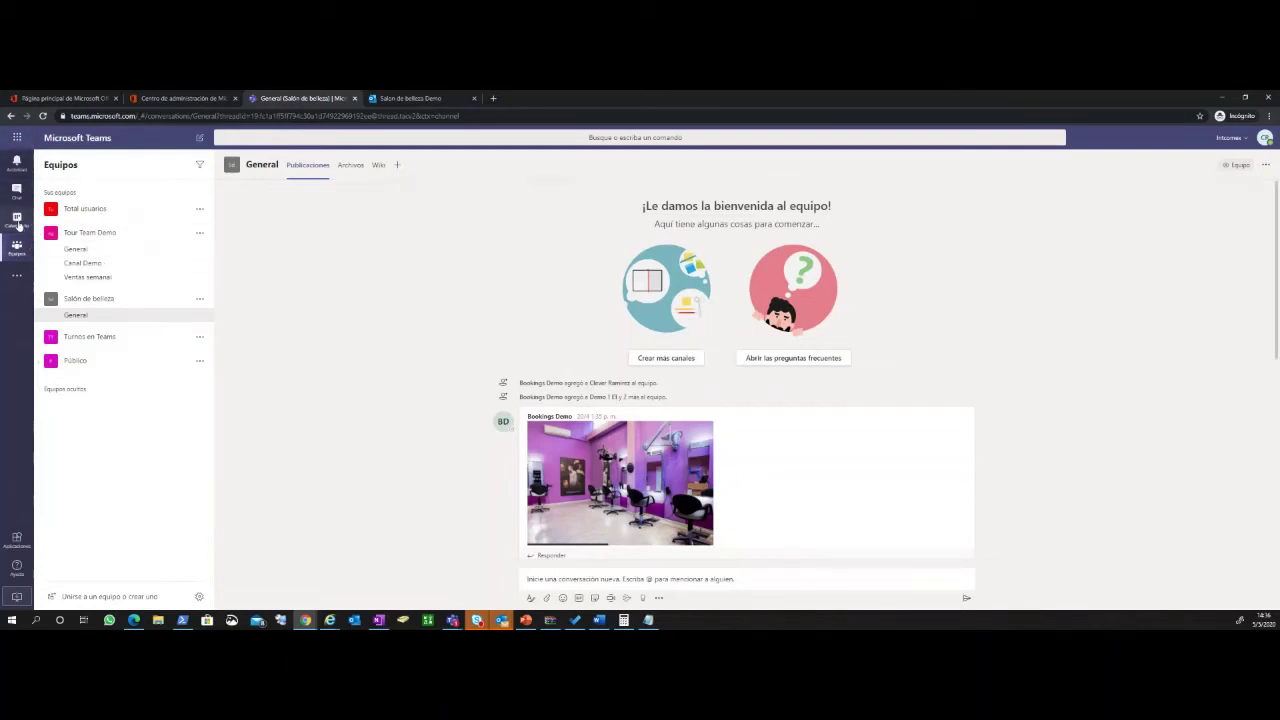
click(17, 275)
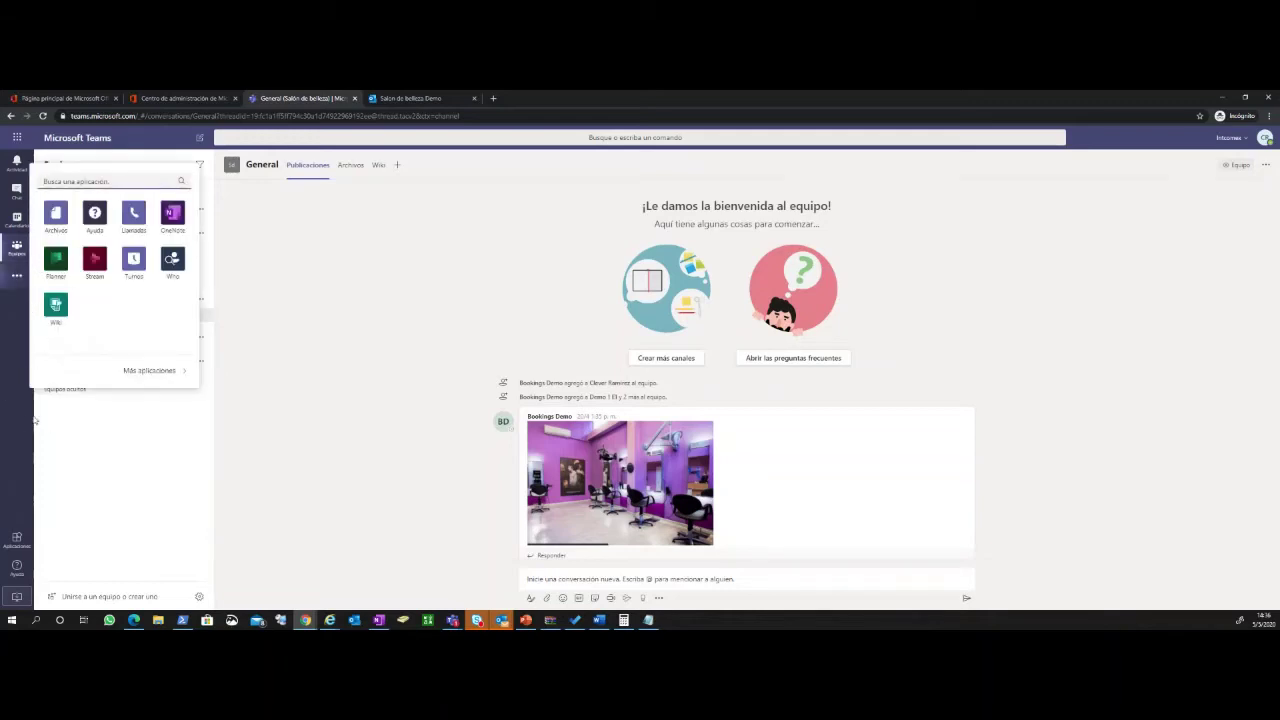
Browse Turnos, the activity feed and General channel, then show the May 2020 work-week calendar
click(128, 278)
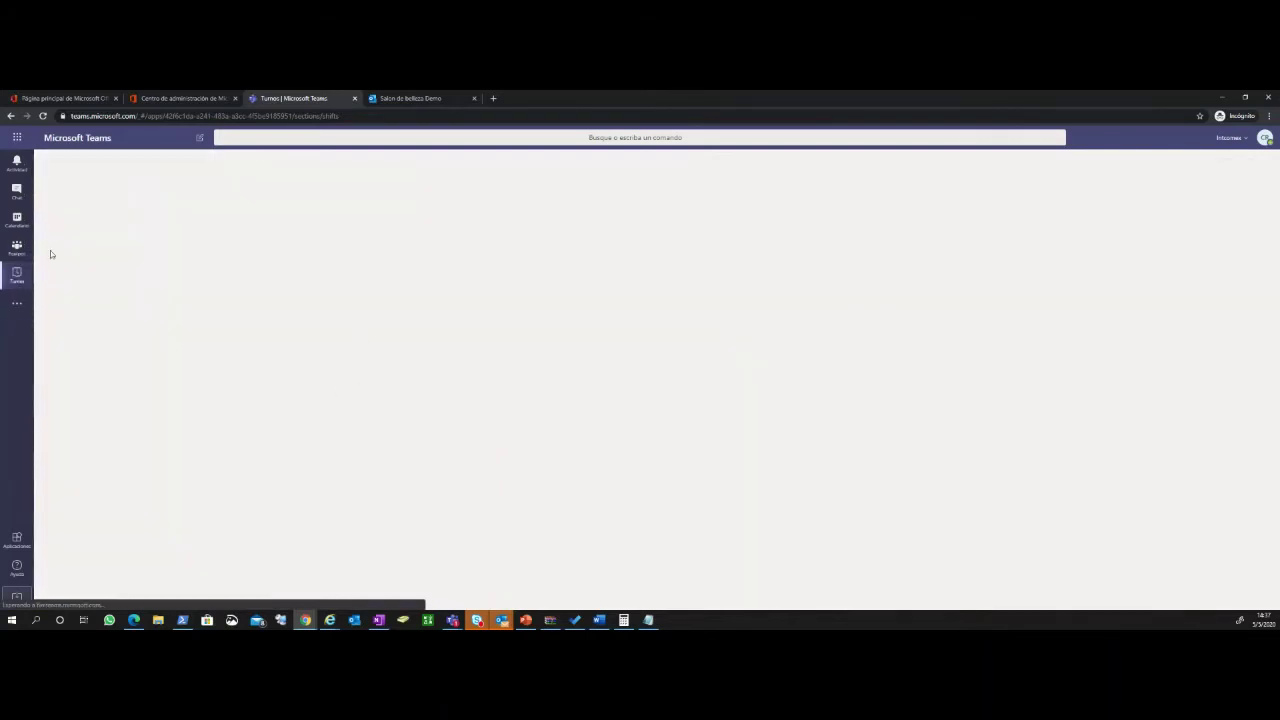
click(17, 165)
click(106, 210)
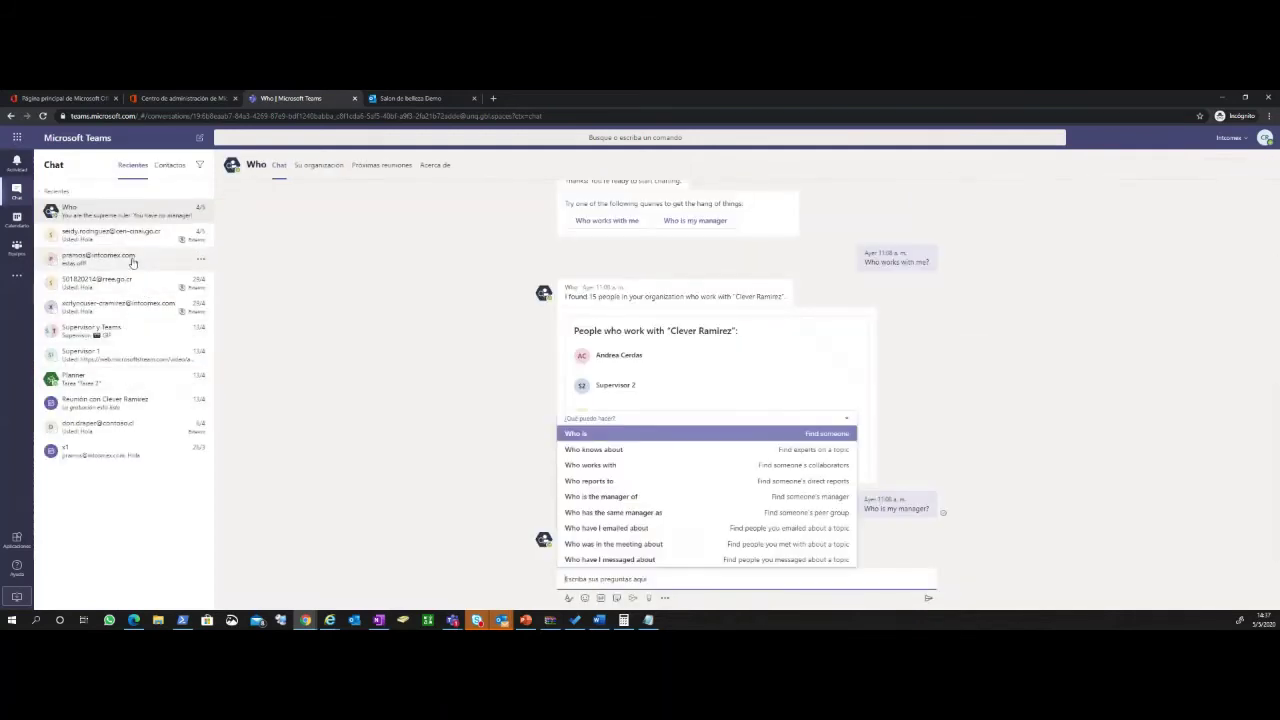
click(27, 230)
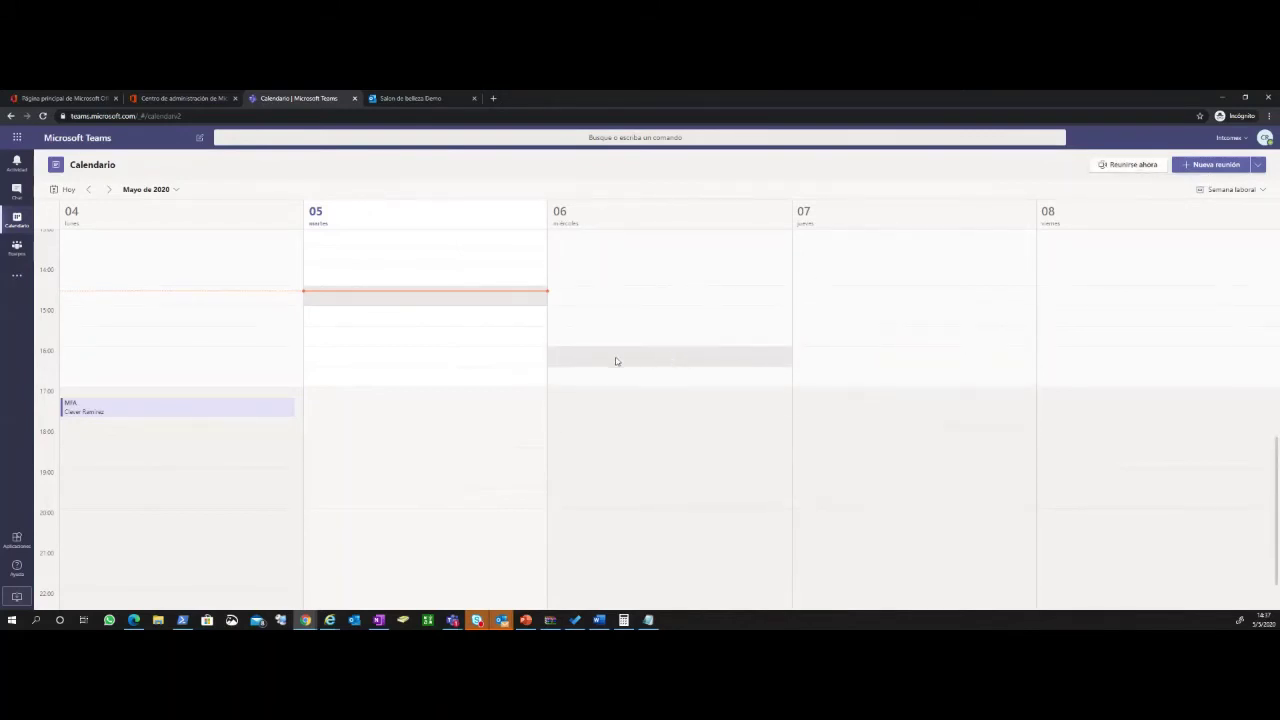
Discard a new meeting form, then start an Evento en vivo from the Nueva reunión dropdown
click(1223, 165)
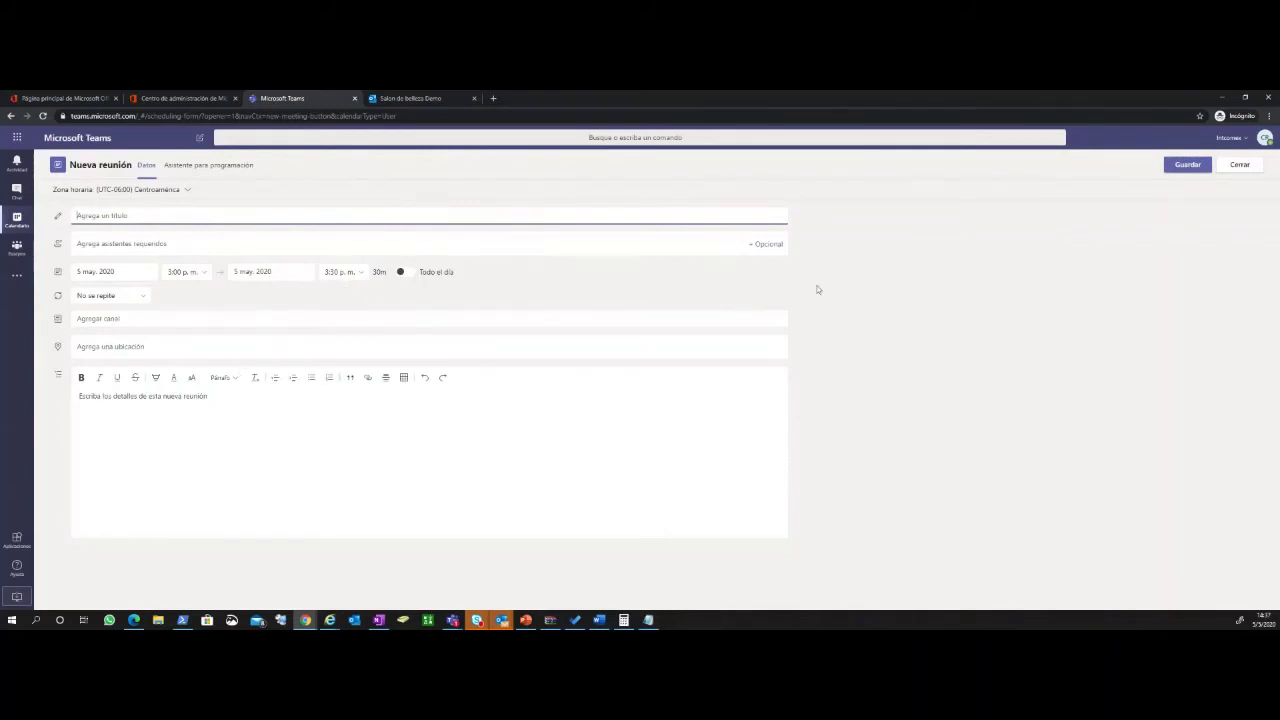
click(1240, 166)
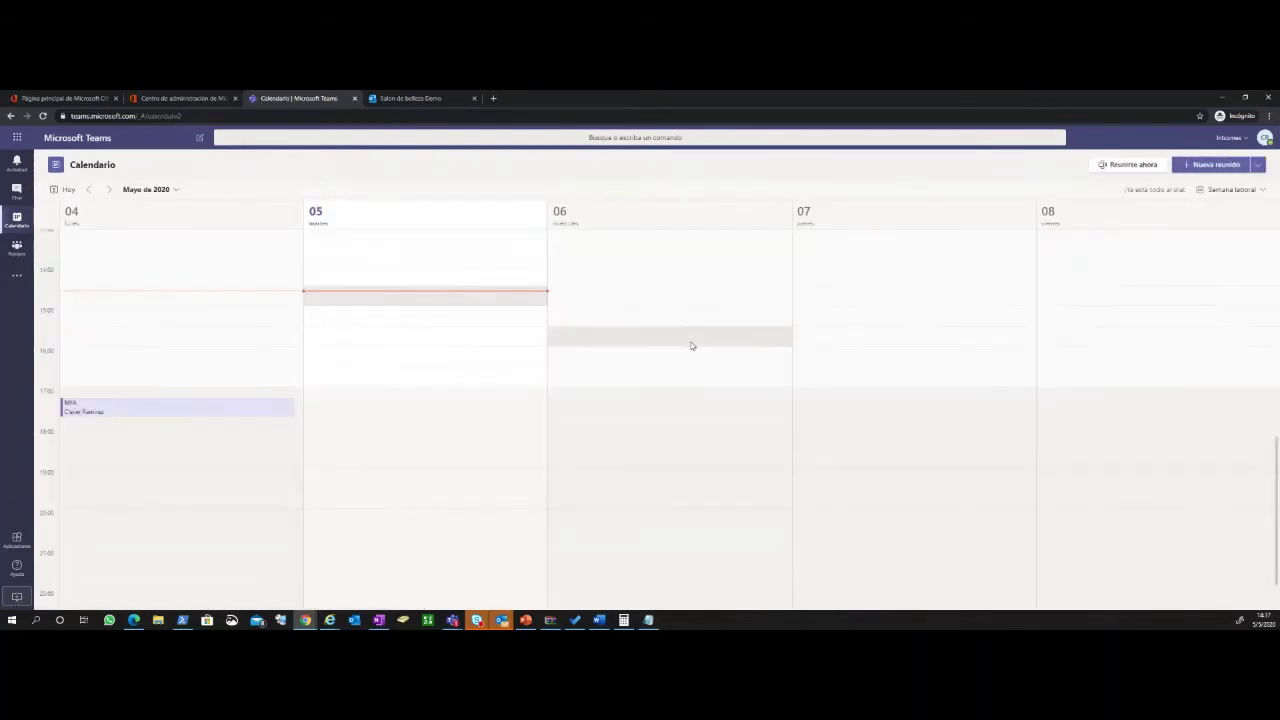
click(1258, 164)
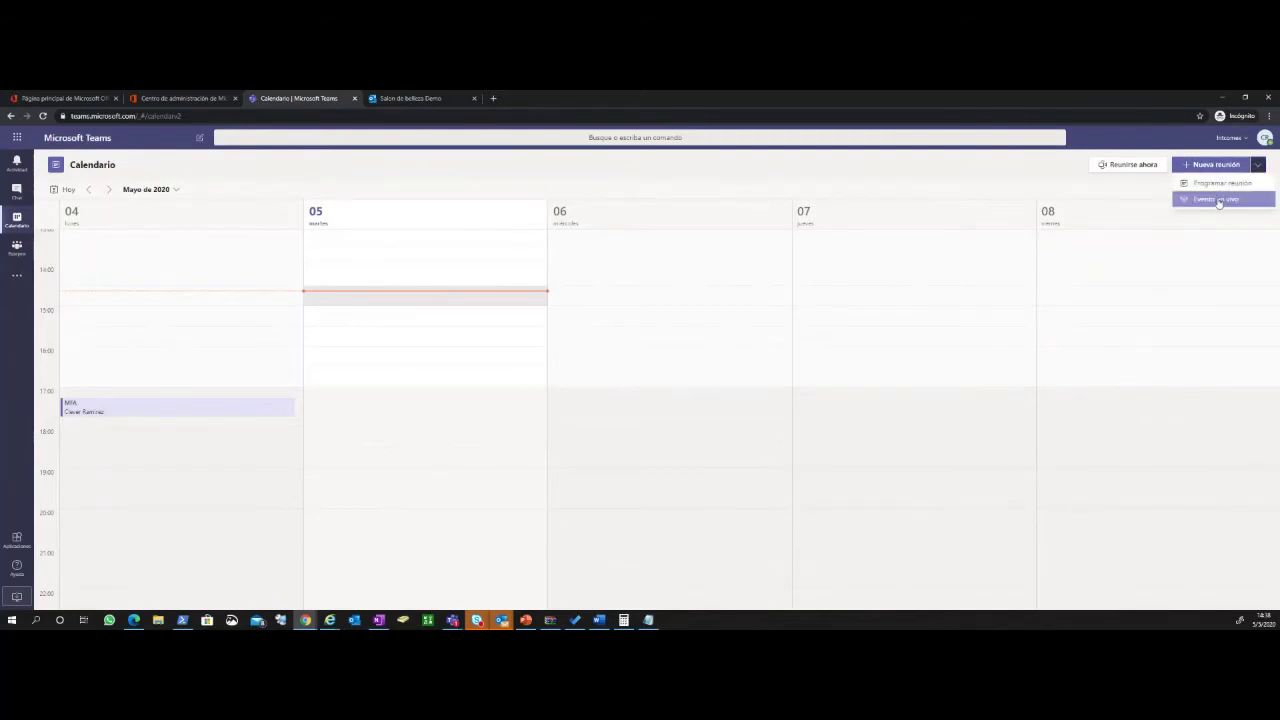
click(1218, 200)
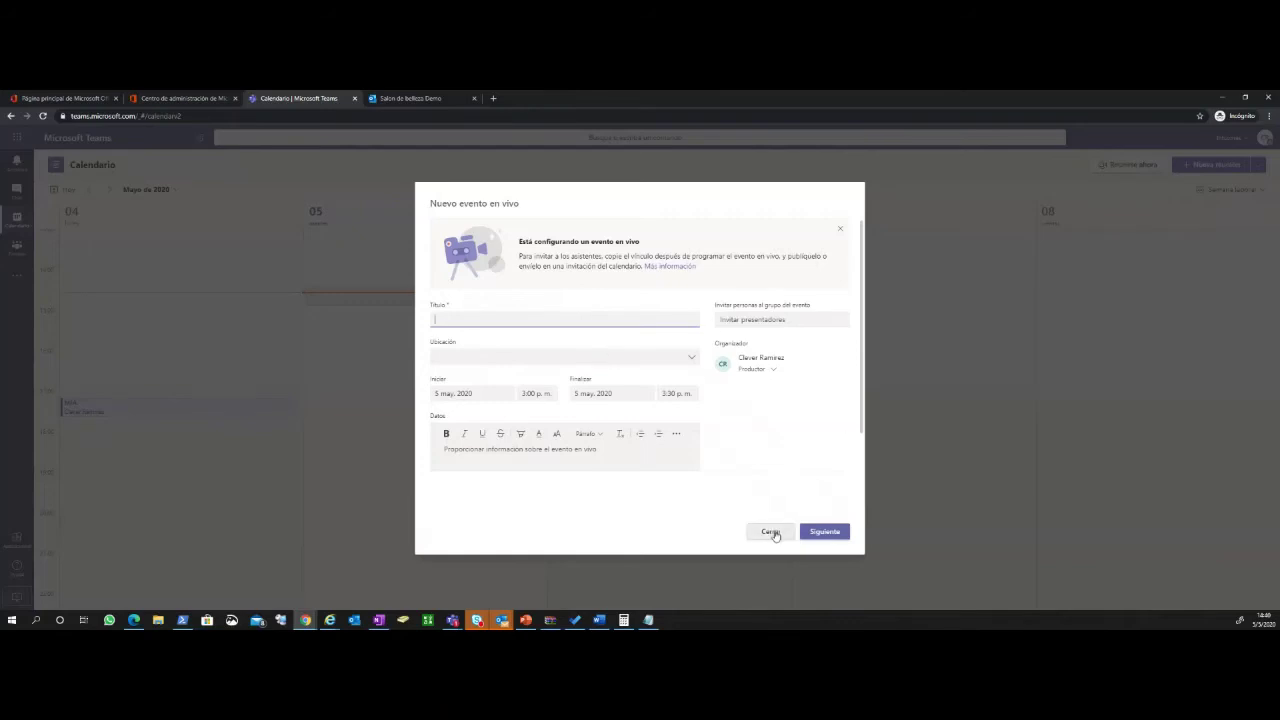
Title the live event 'Evento en vivo 123'
click(765, 321)
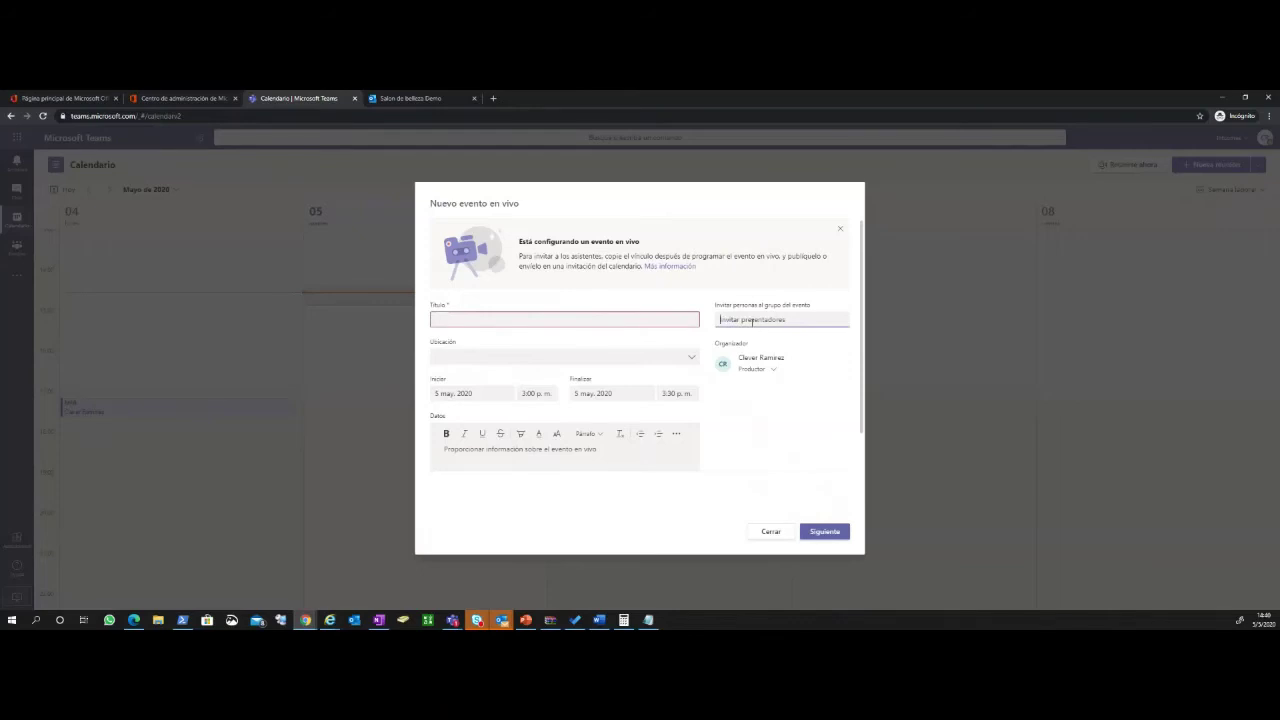
click(565, 320)
text(Evento en vivo )
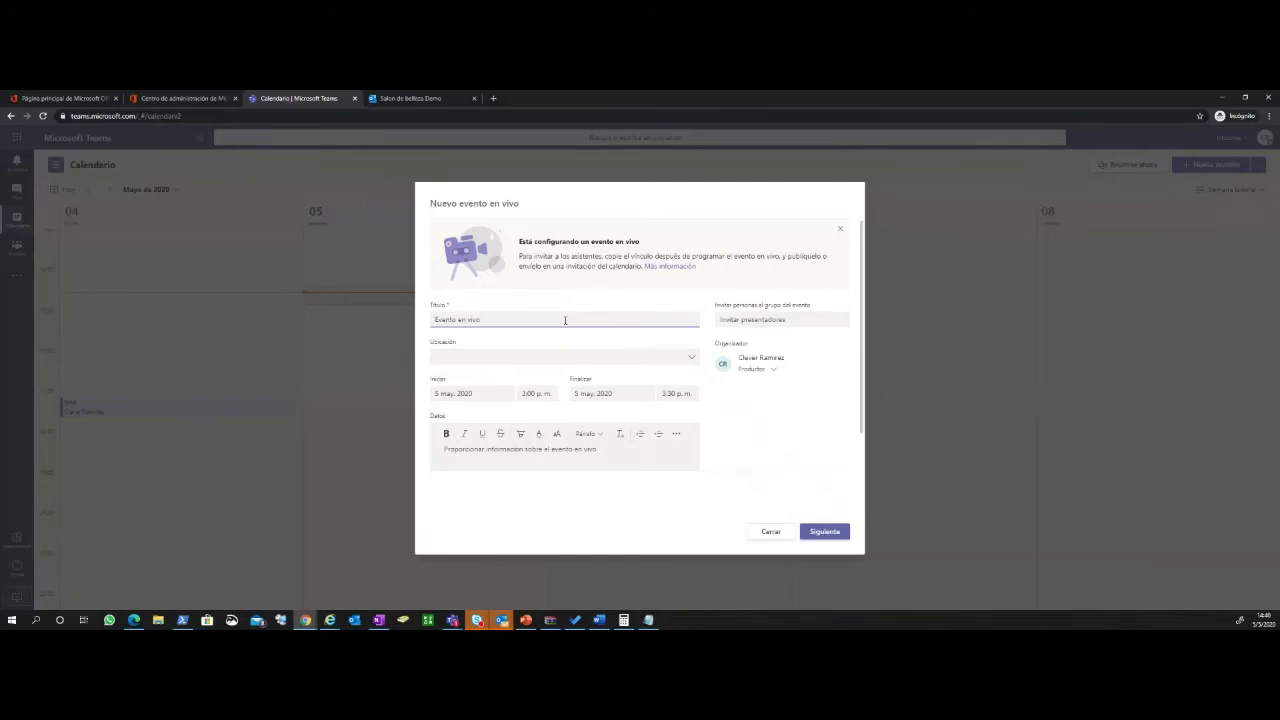
text(123)
Search 'demo', add the matching account to the event team as Productor, and continue
click(764, 321)
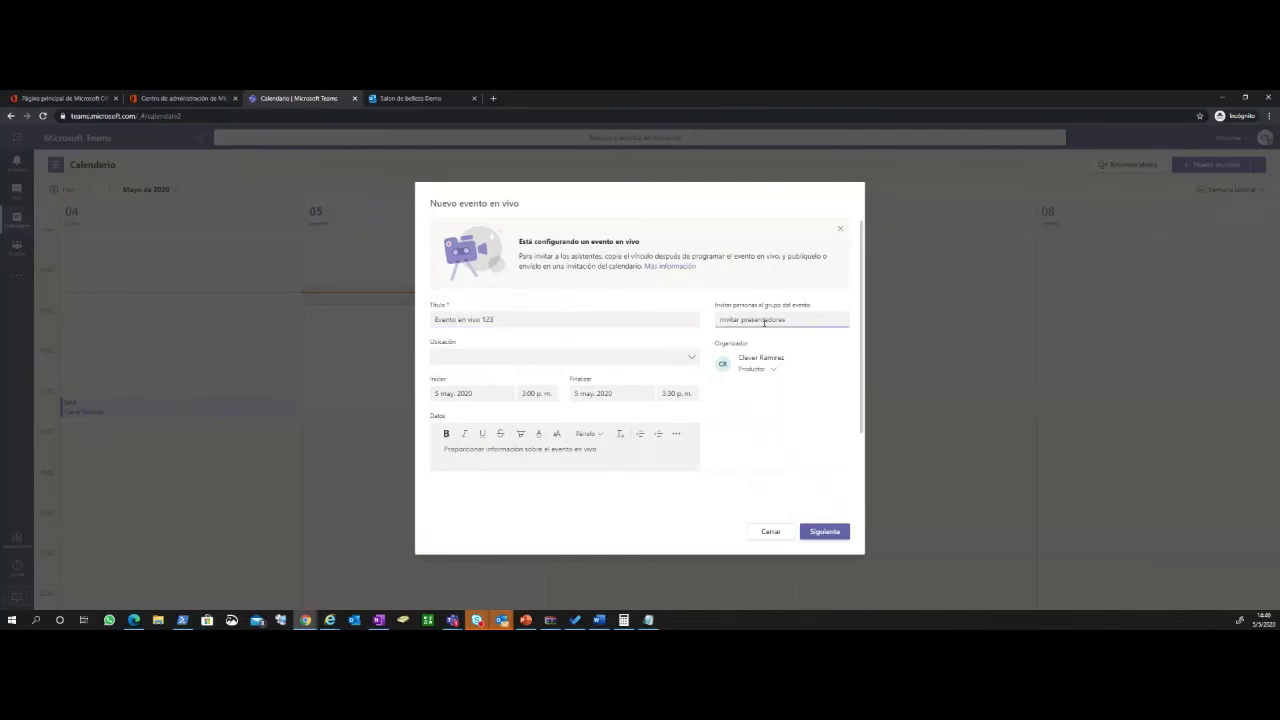
text(Ma)
key(ctrl+a)
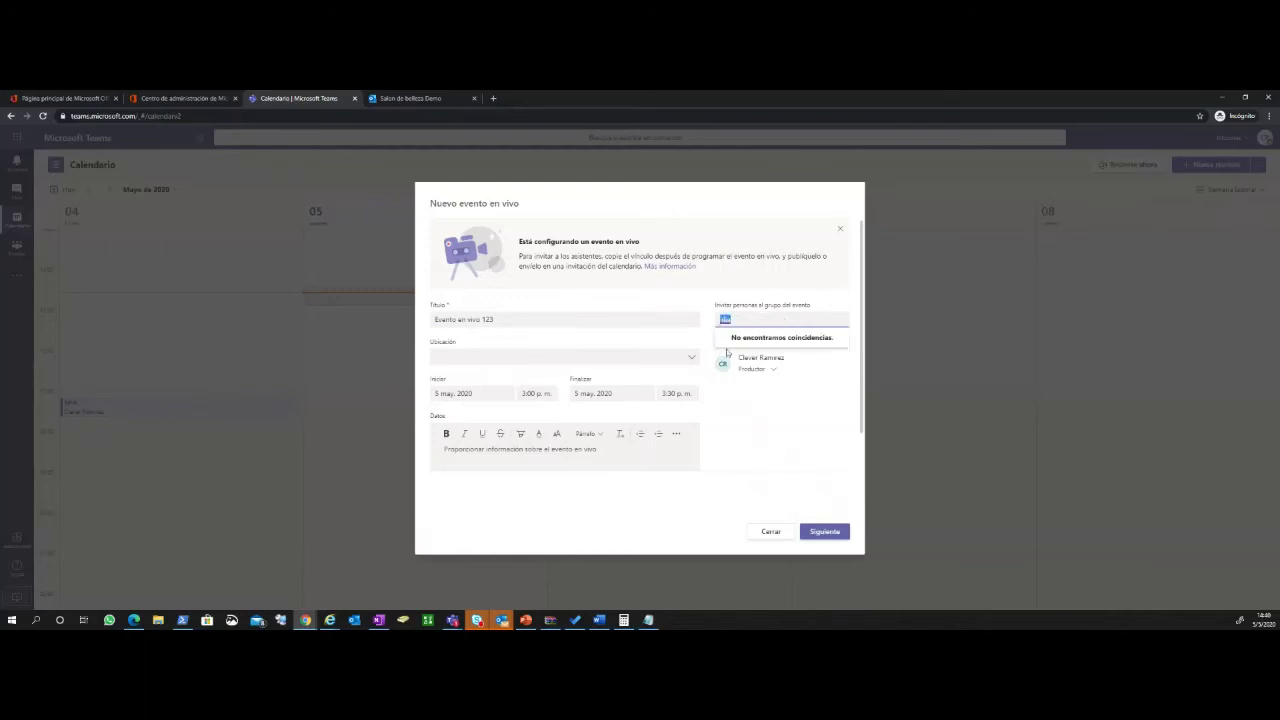
key(BackSpace)
text(demo)
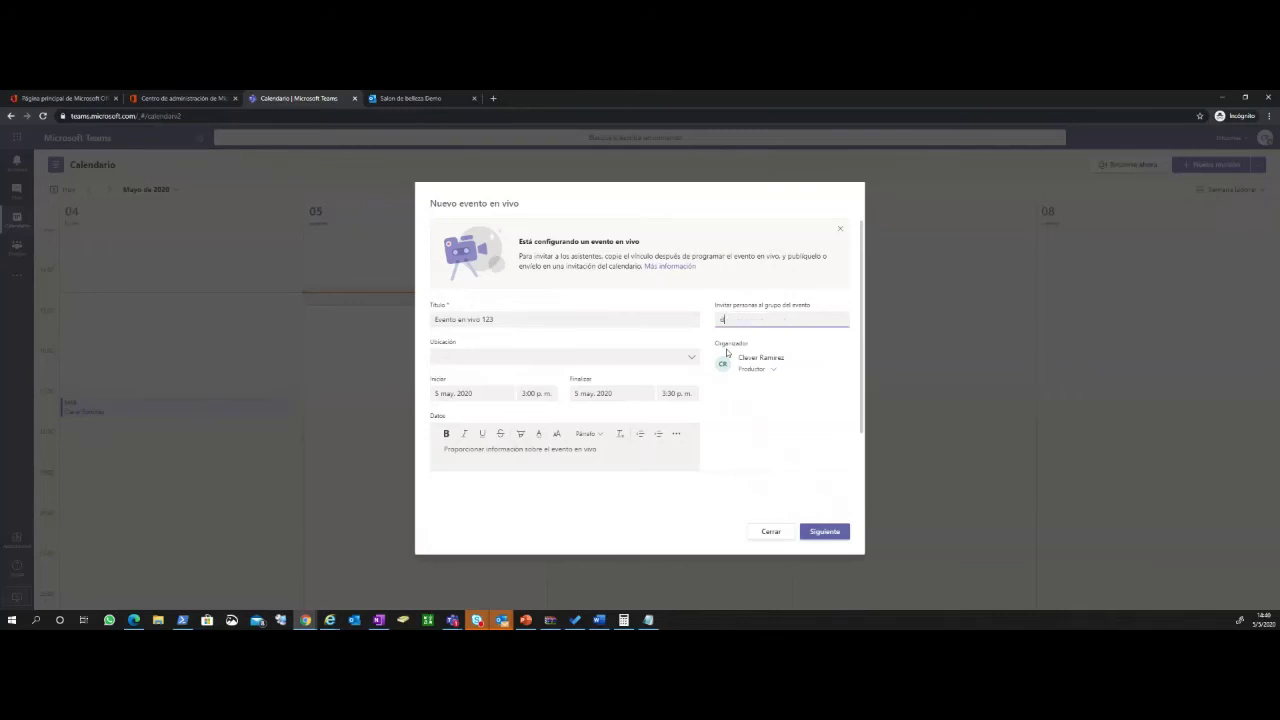
click(750, 345)
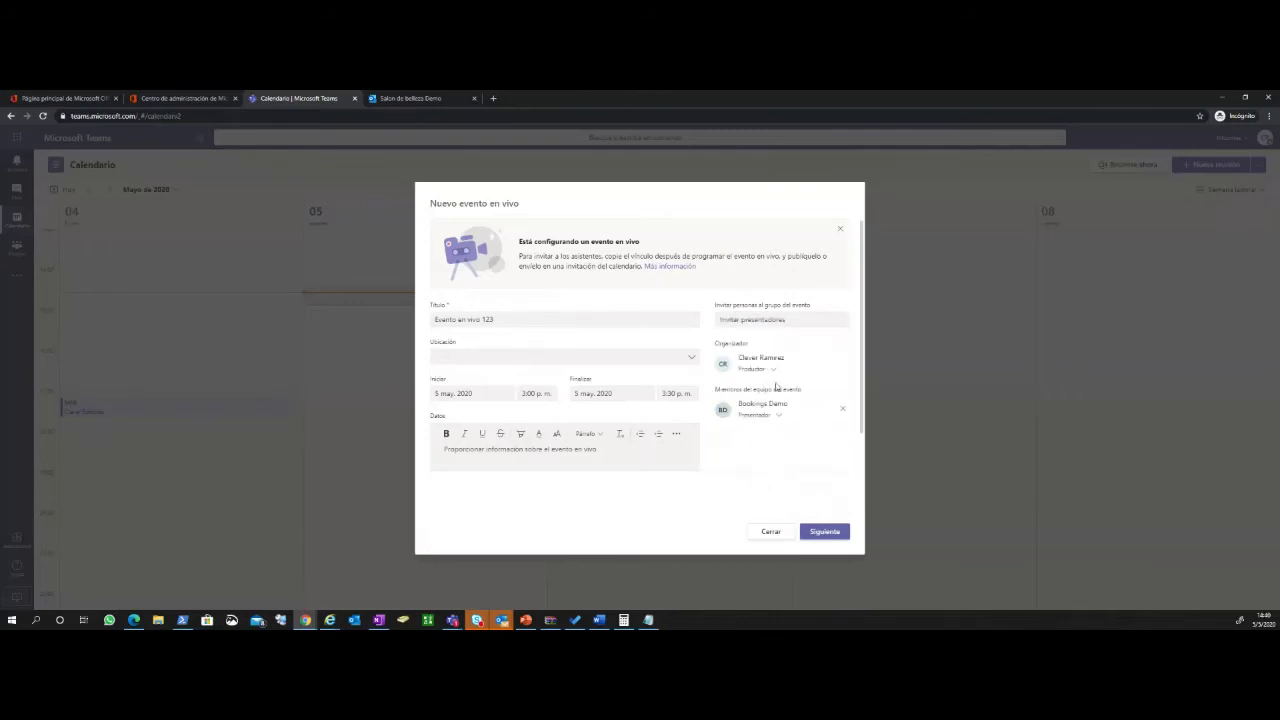
click(777, 416)
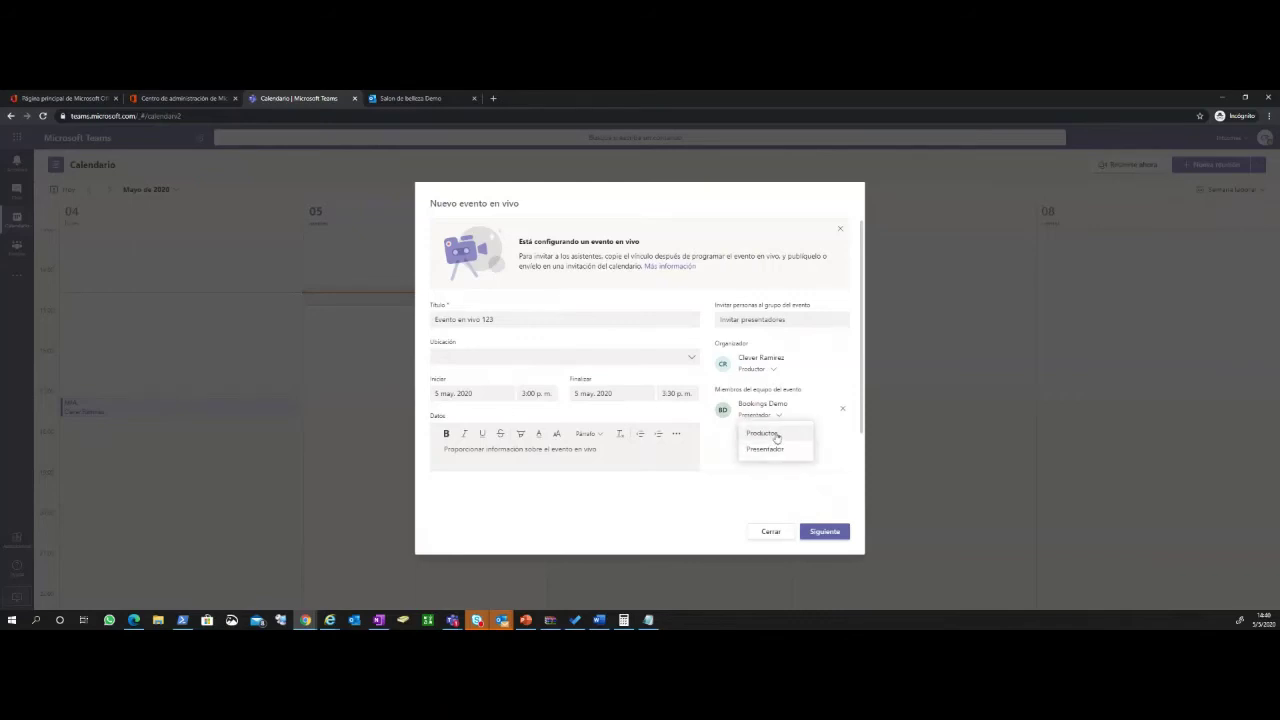
click(777, 435)
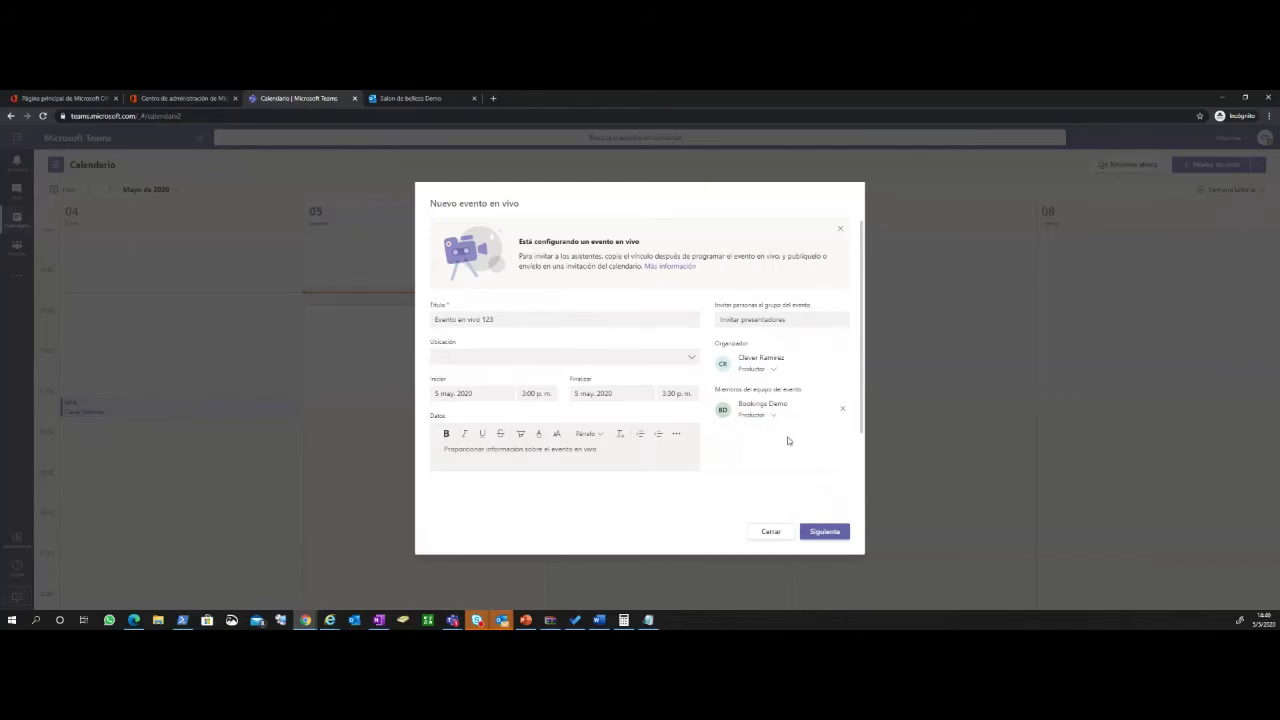
click(824, 531)
Make Evento en vivo 123 Público with Preguntas y respuestas moderadas enabled, and schedule it
click(533, 388)
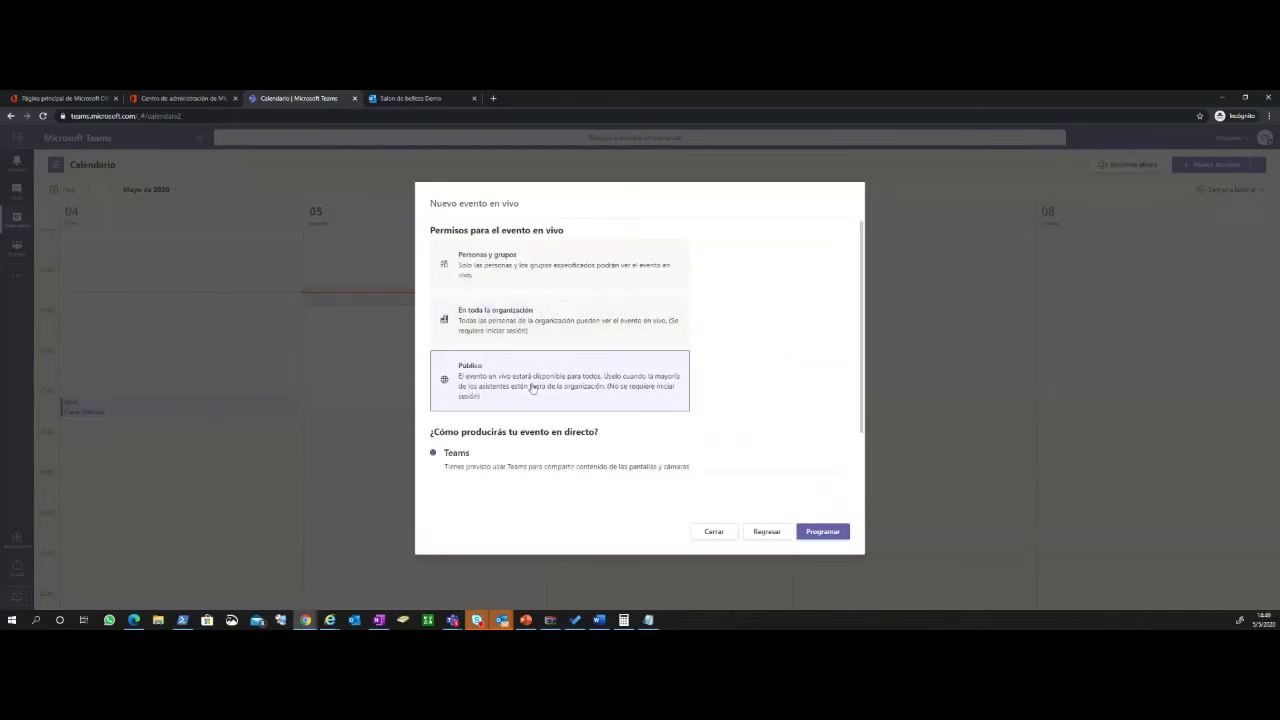
scroll(518, 345, down, 10)
scroll(518, 345, up, 3)
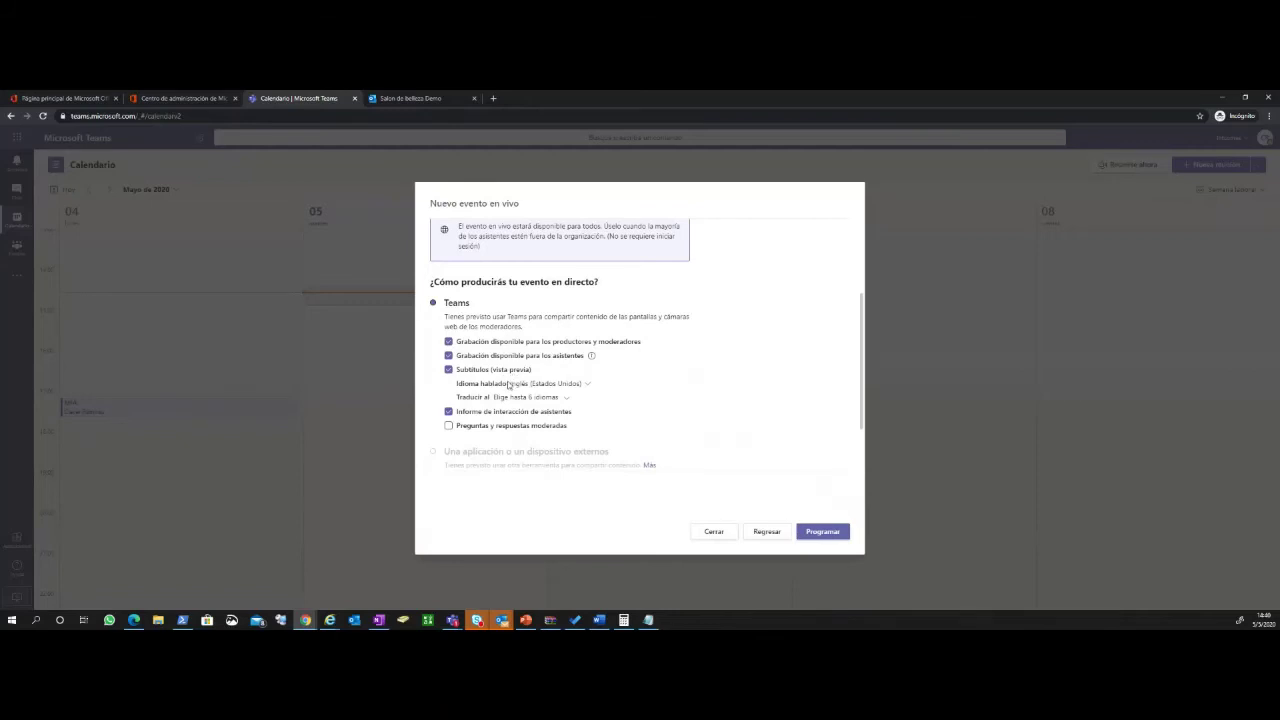
scroll(508, 385, down, 1)
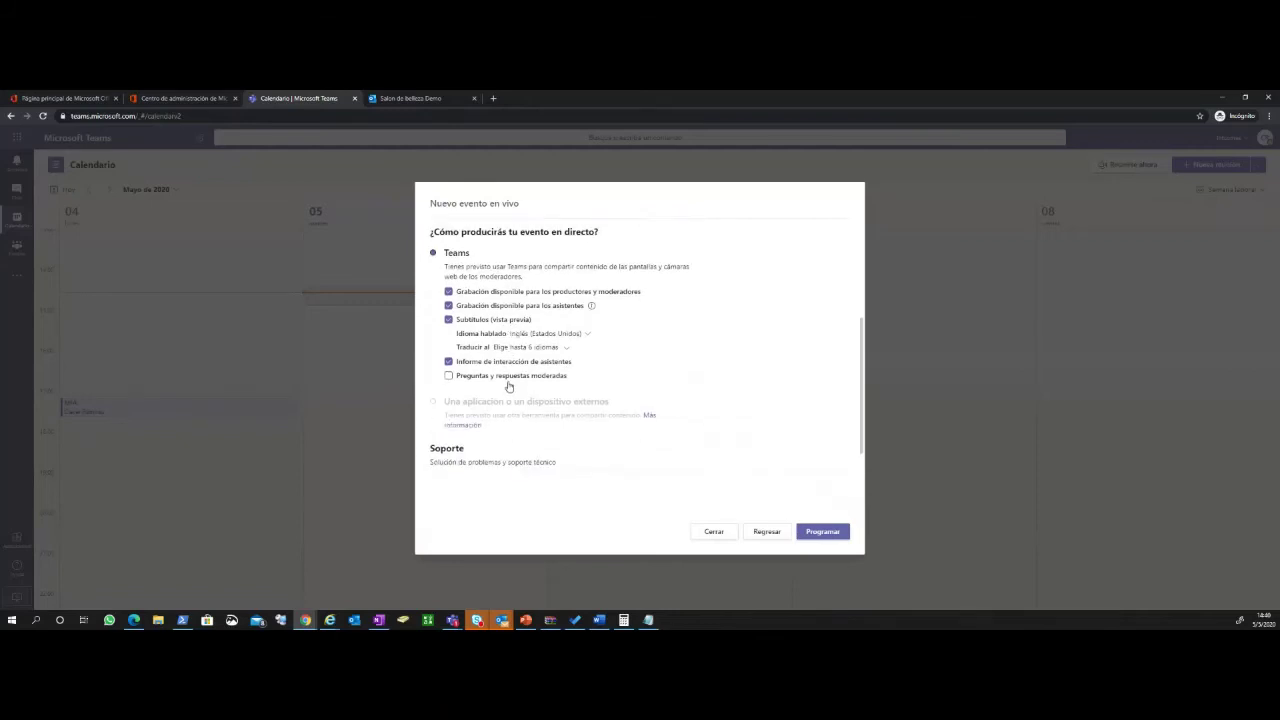
click(448, 377)
click(828, 535)
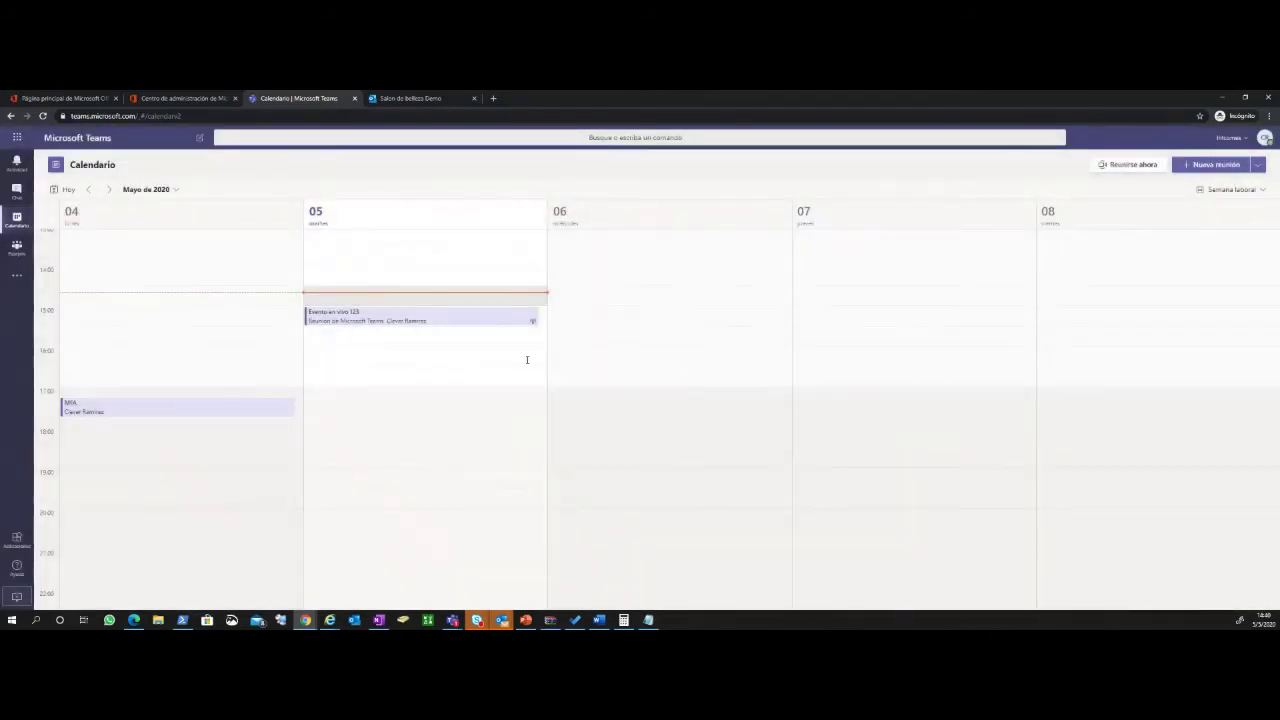
click(520, 316)
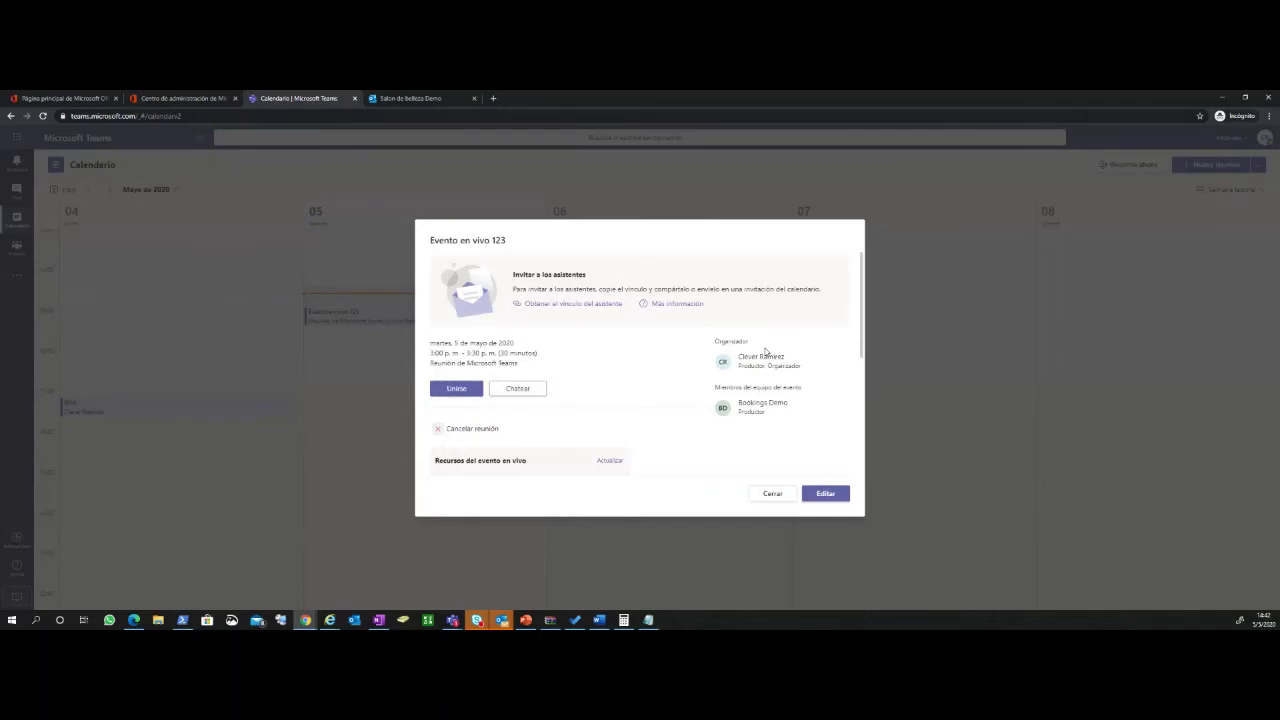
Close the Evento en vivo 123 details dialog after reviewing it
click(780, 496)
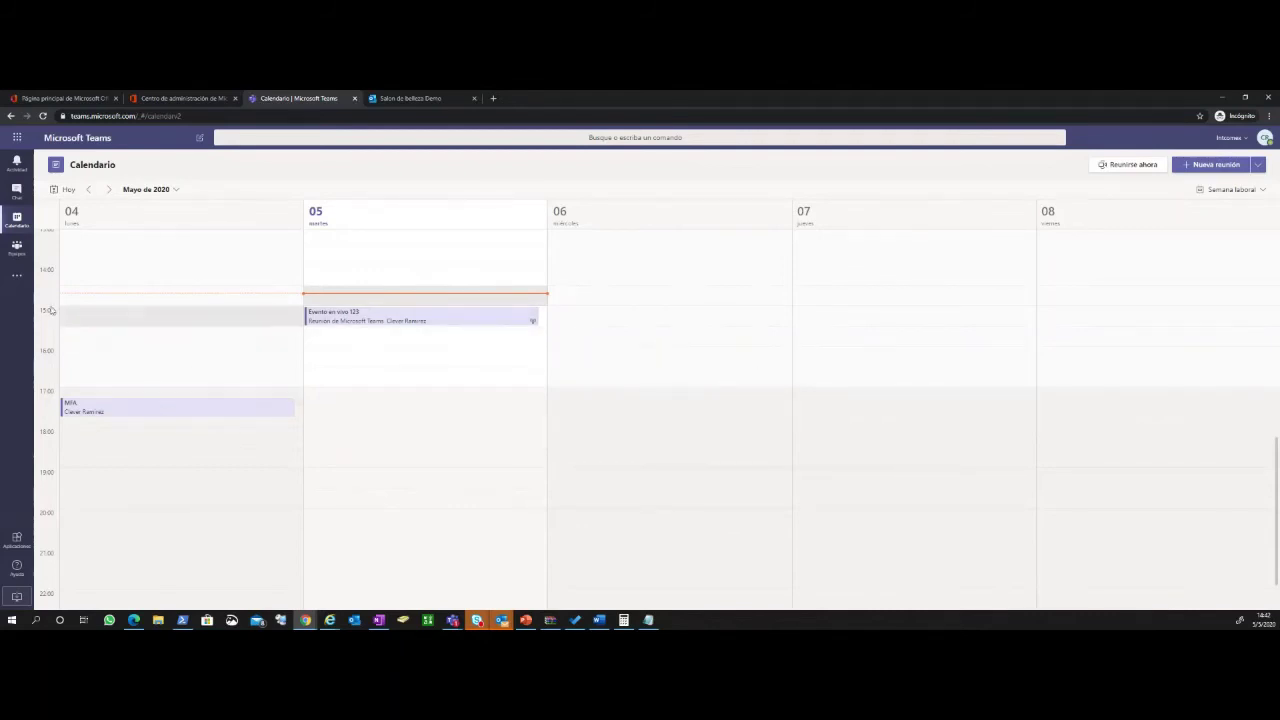
Go to Equipos and launch Turnos from the more apps list
click(17, 250)
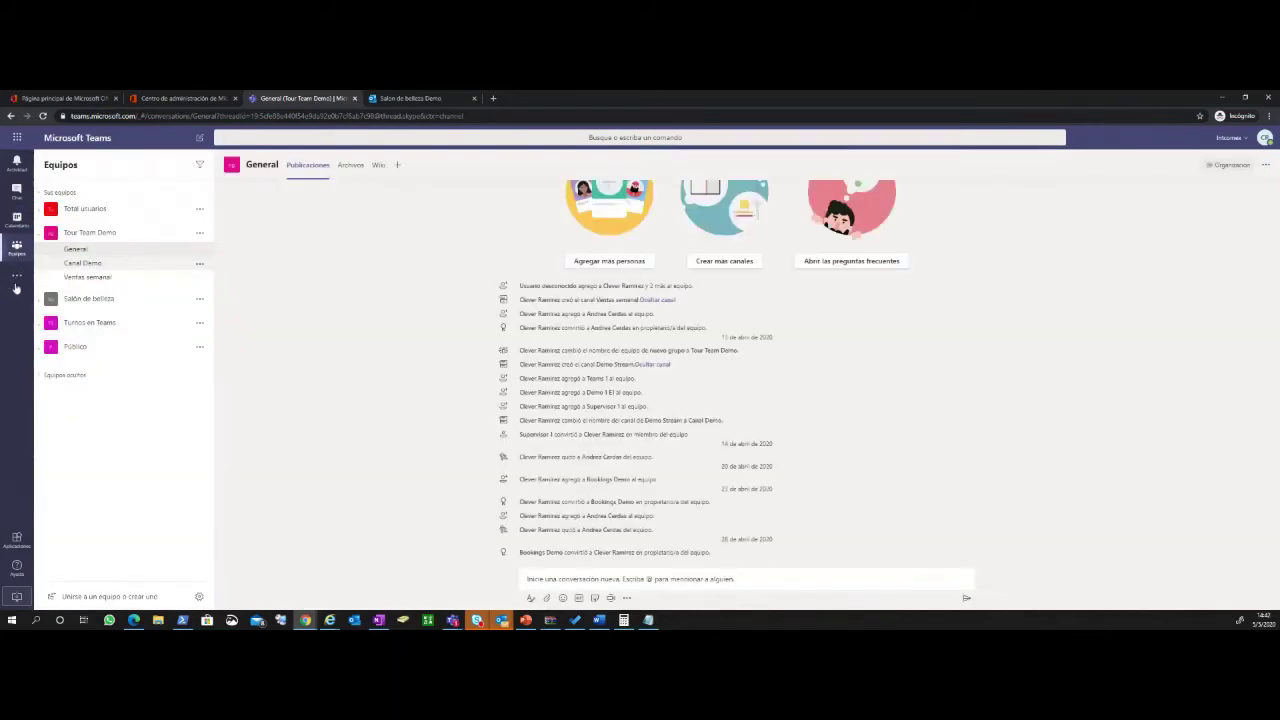
click(16, 278)
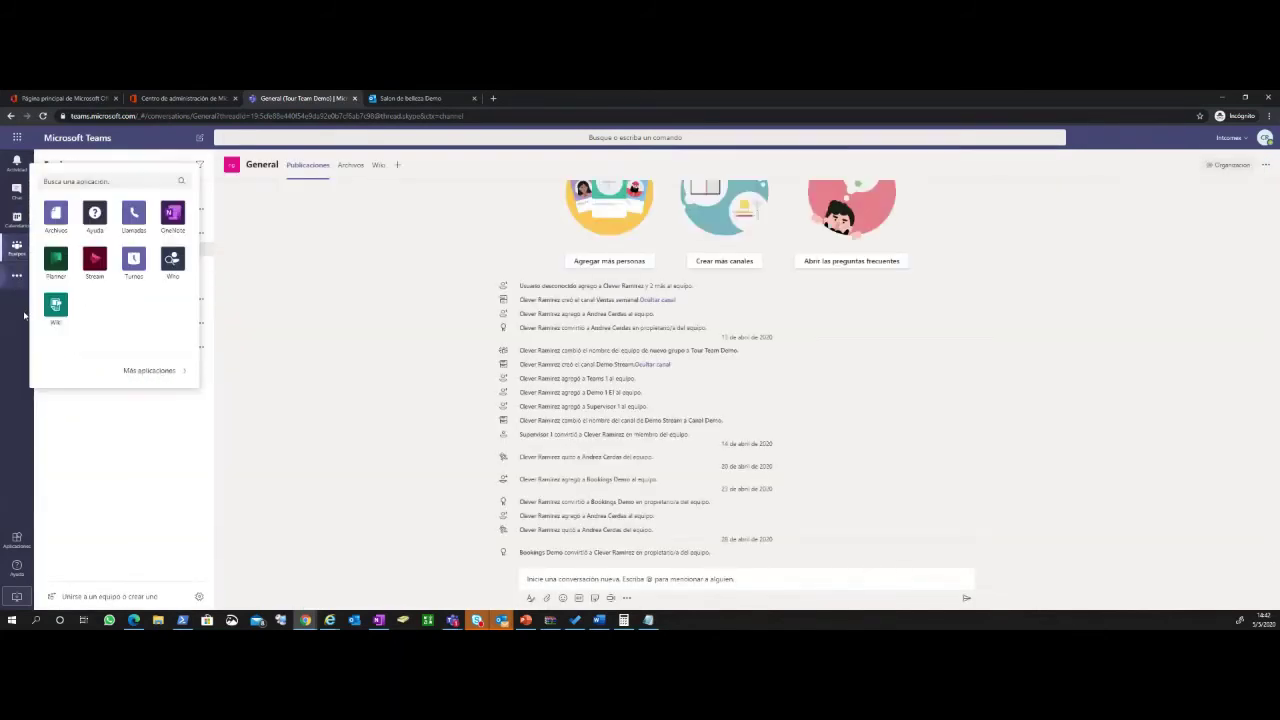
click(133, 266)
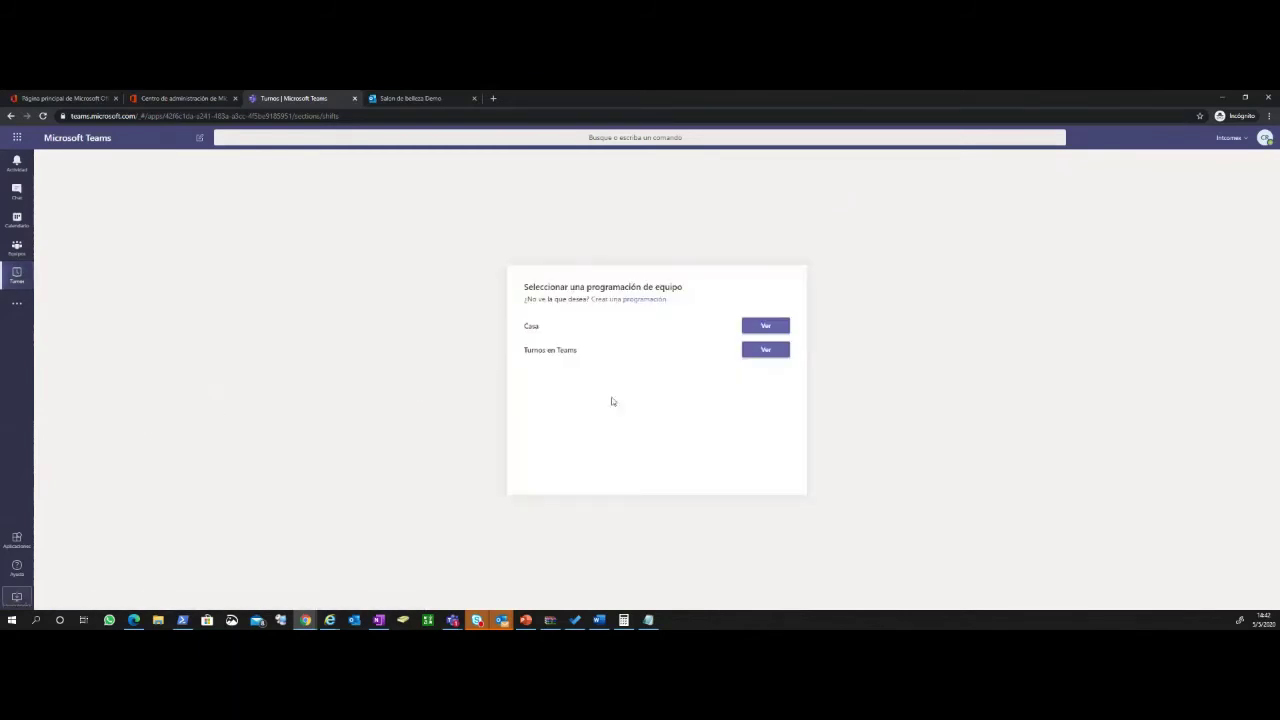
Open the Turnos en Teams schedule for 4–10 May 2020 and scroll through its Mañana, Tarde and Noche shifts
click(777, 350)
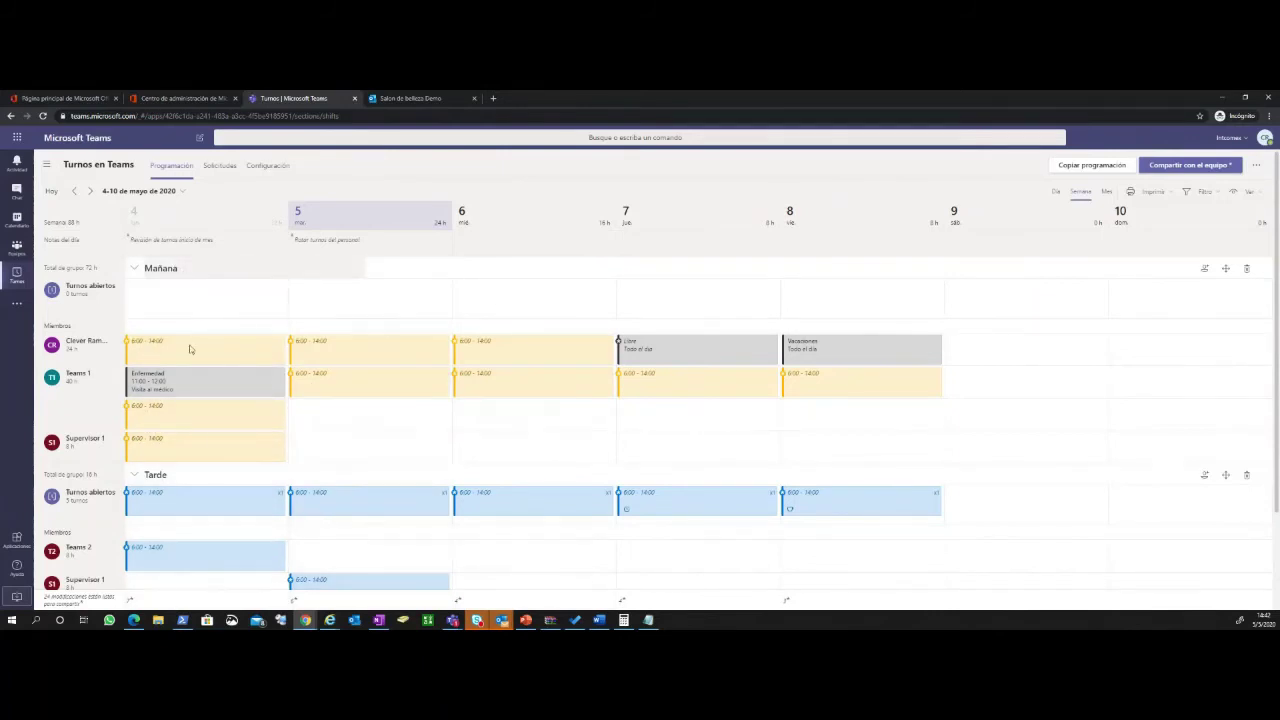
scroll(189, 470, down, 3)
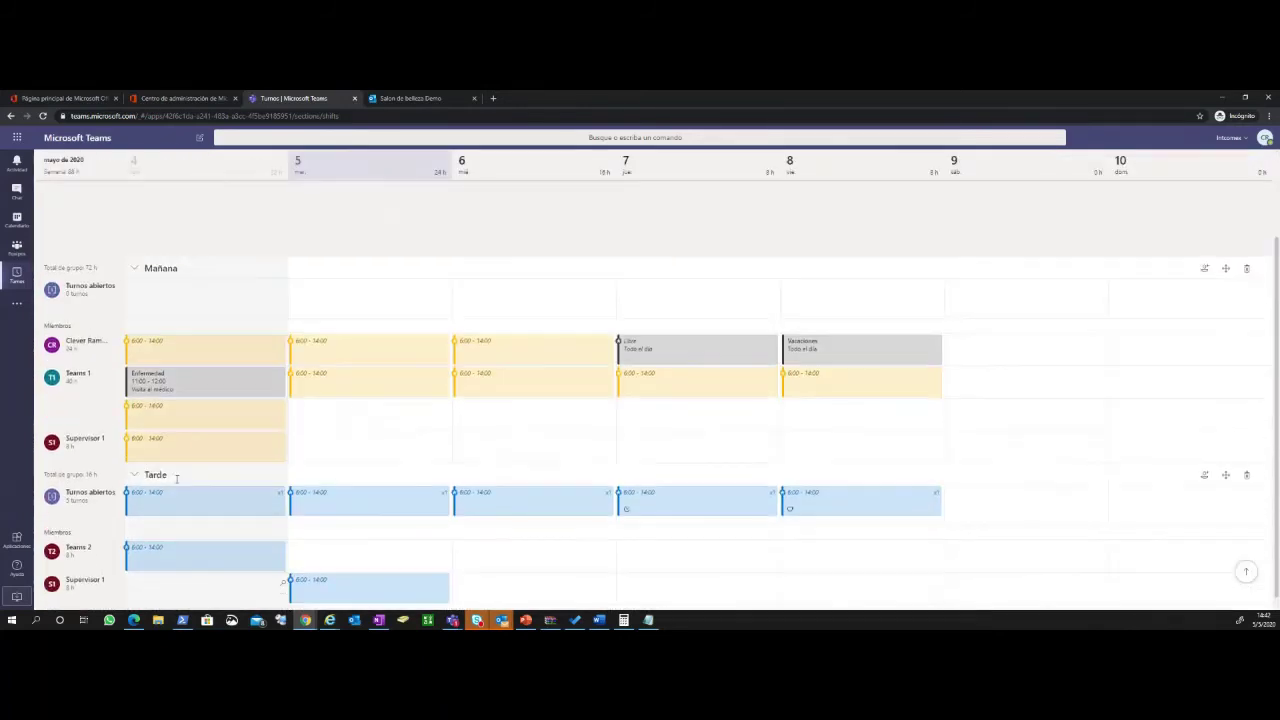
scroll(176, 508, down, 1)
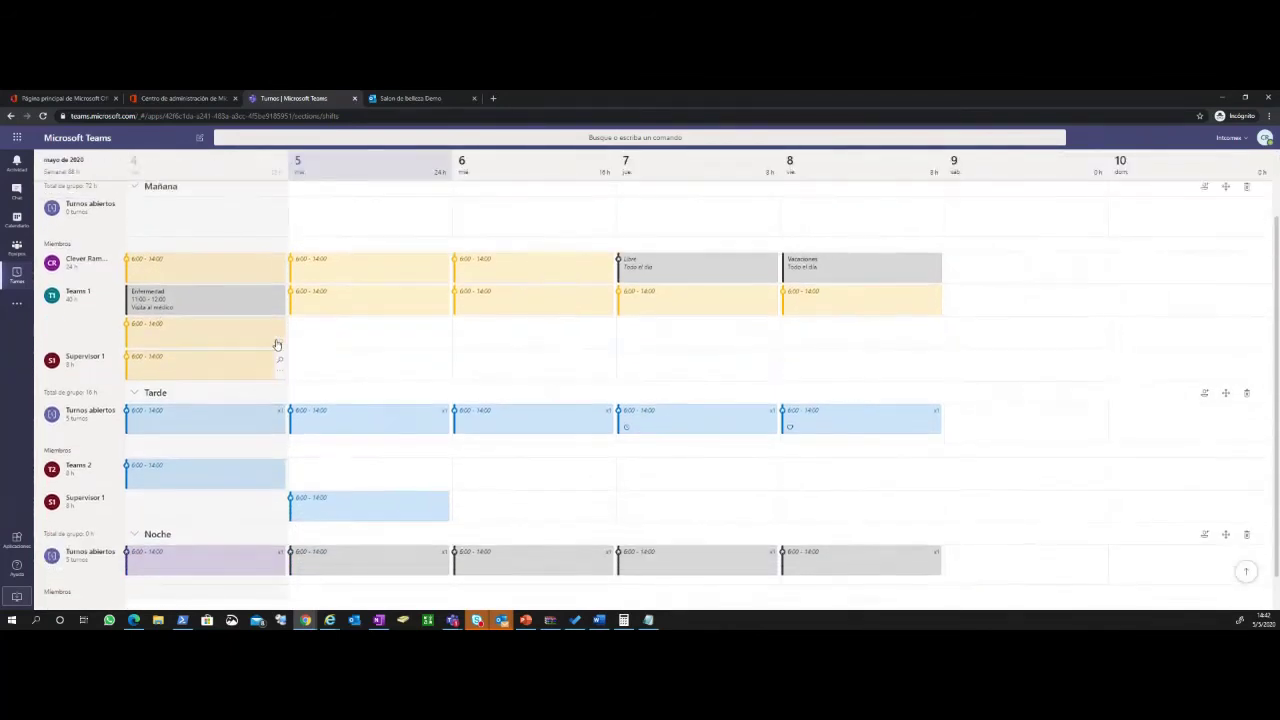
scroll(277, 345, up, 1)
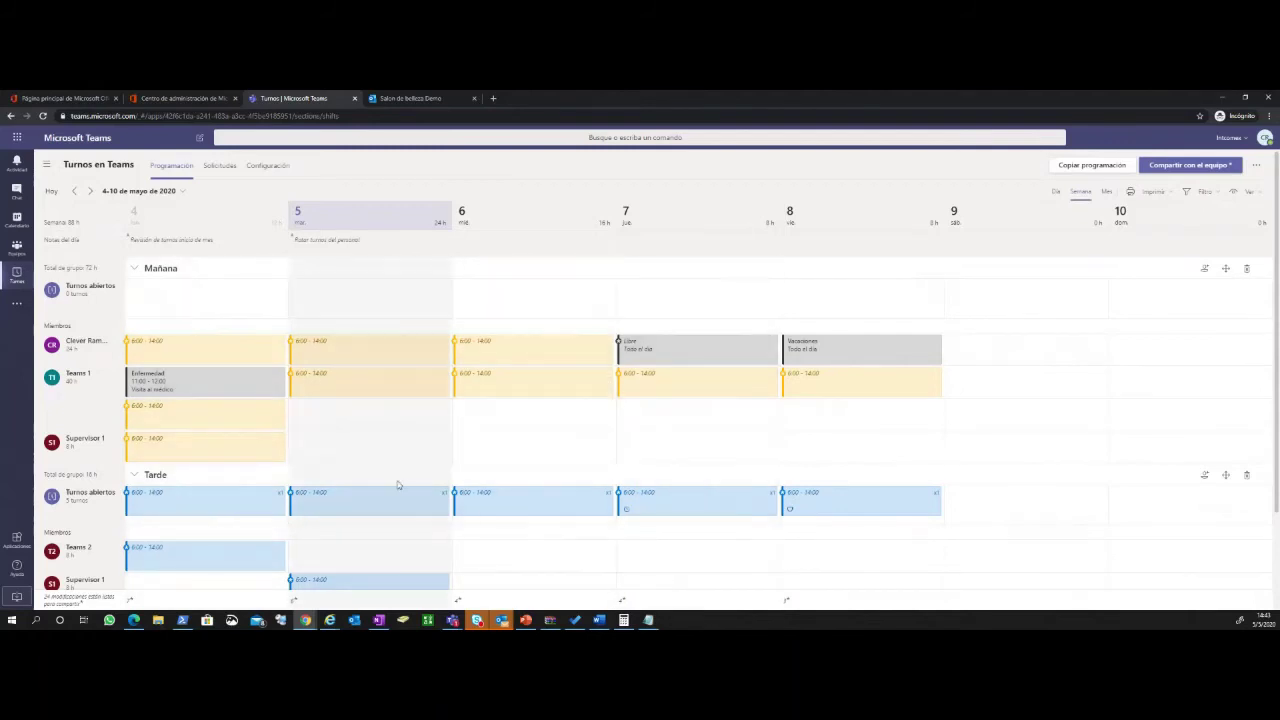
scroll(520, 430, down, 3)
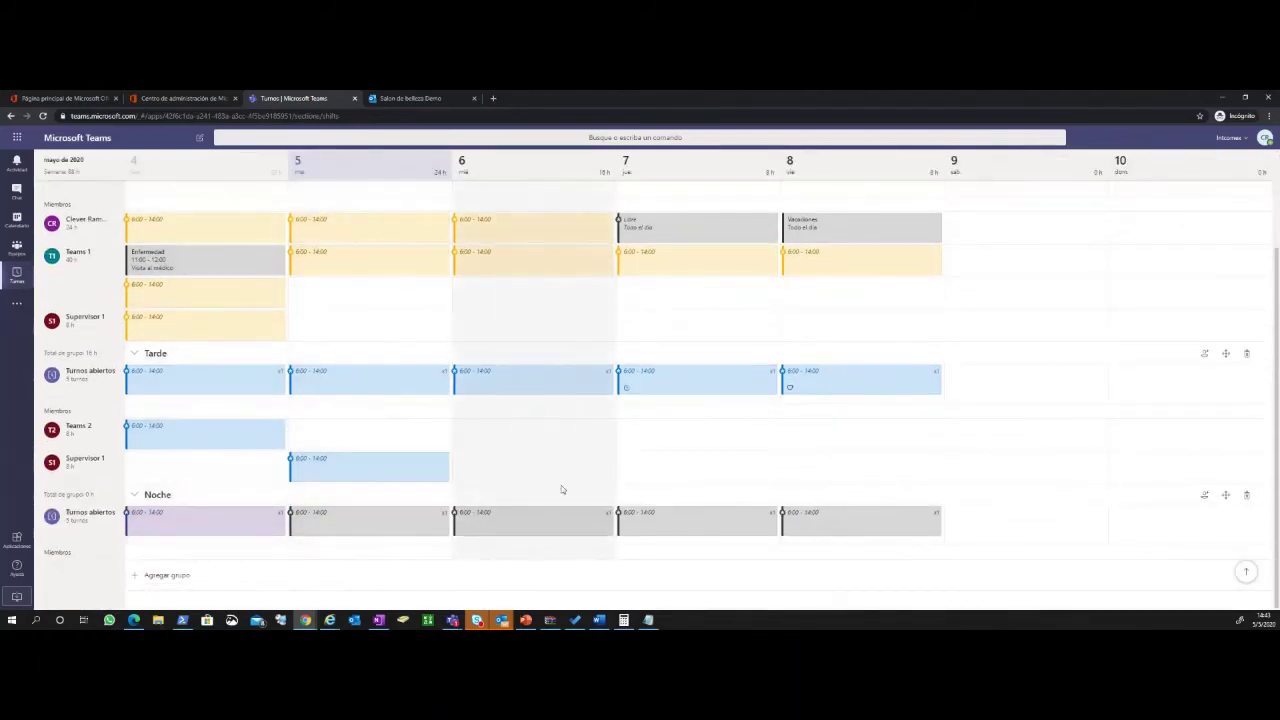
scroll(371, 380, up, 1)
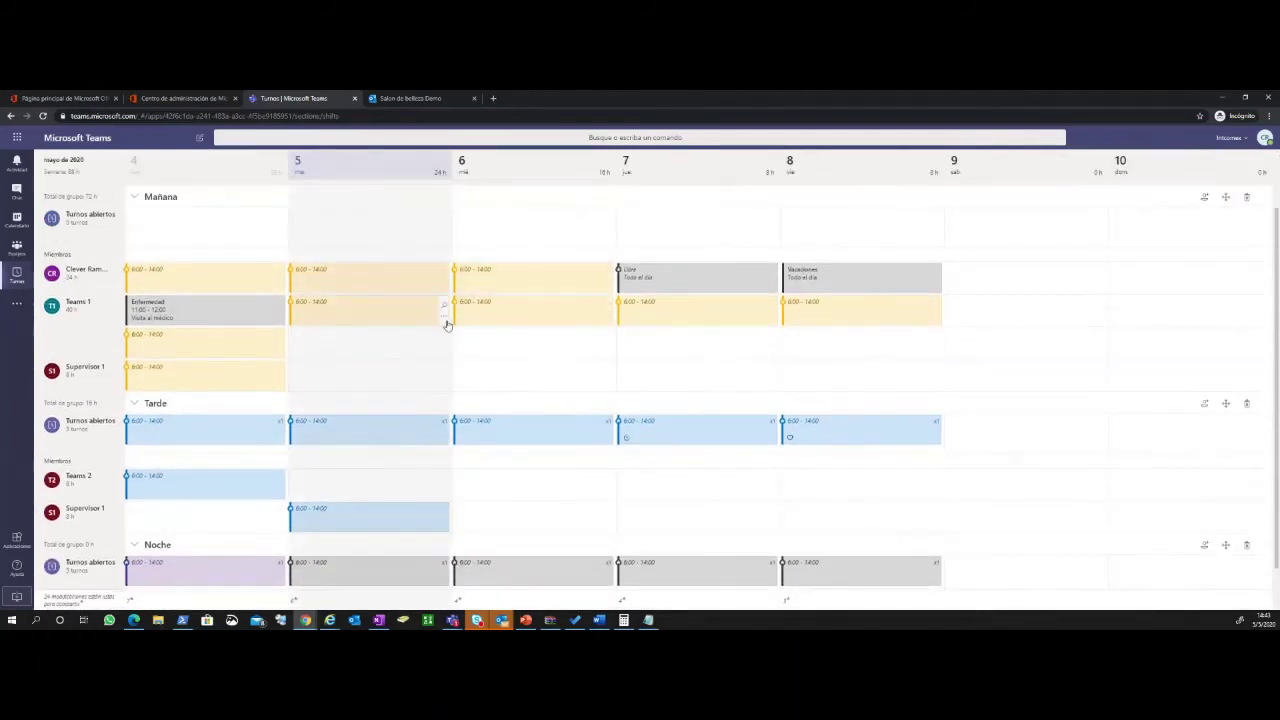
Add Enfermedad time off for Teams 1 on 7 May starting 14:00, not all day, and save it
click(445, 316)
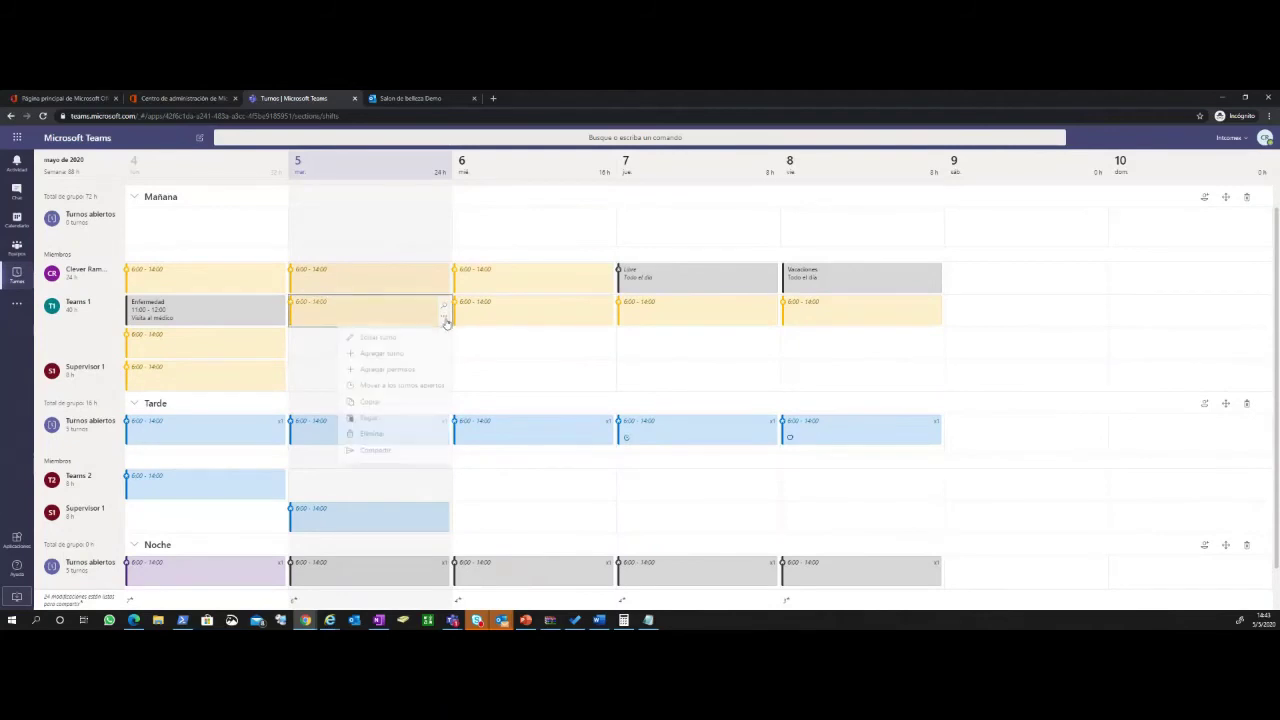
click(440, 372)
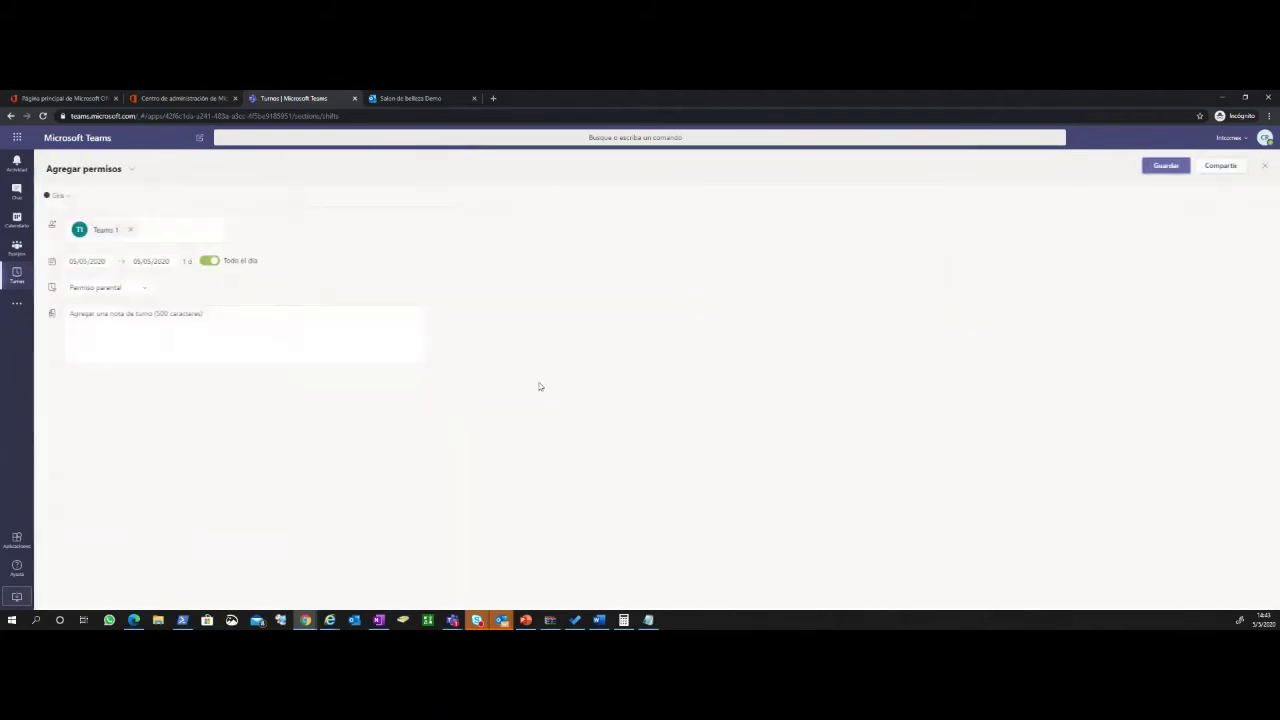
click(145, 291)
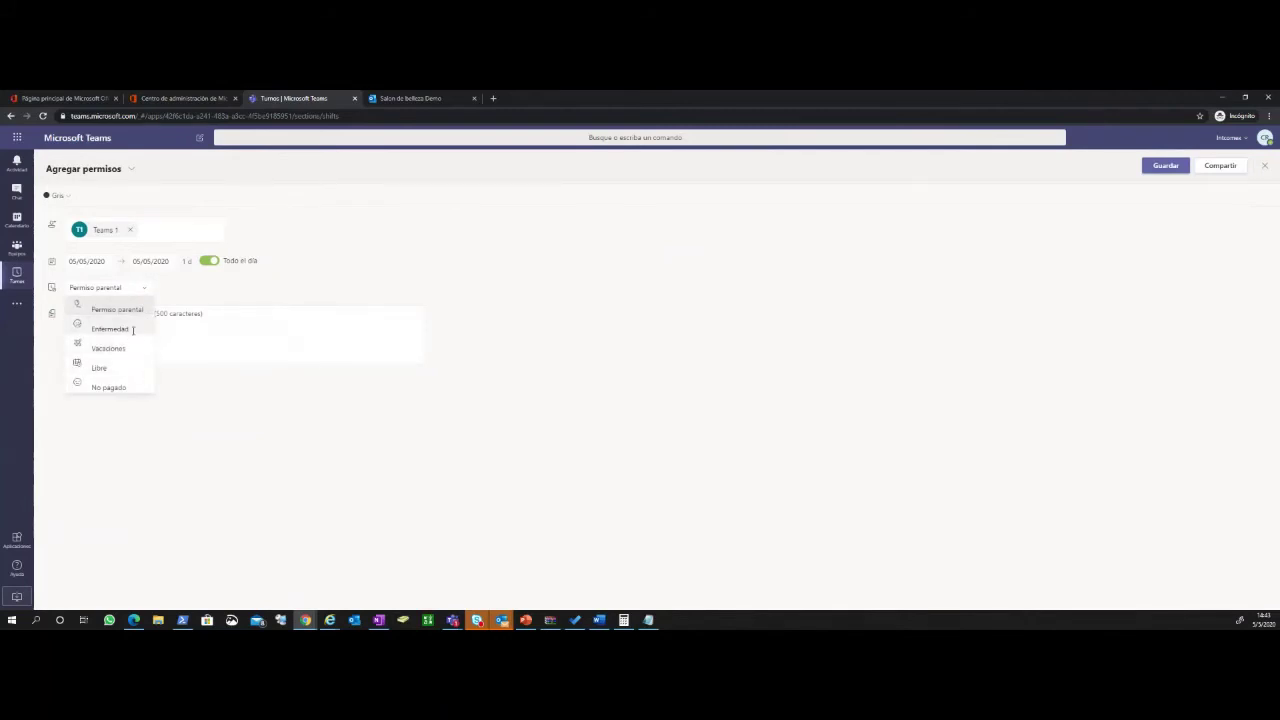
click(131, 331)
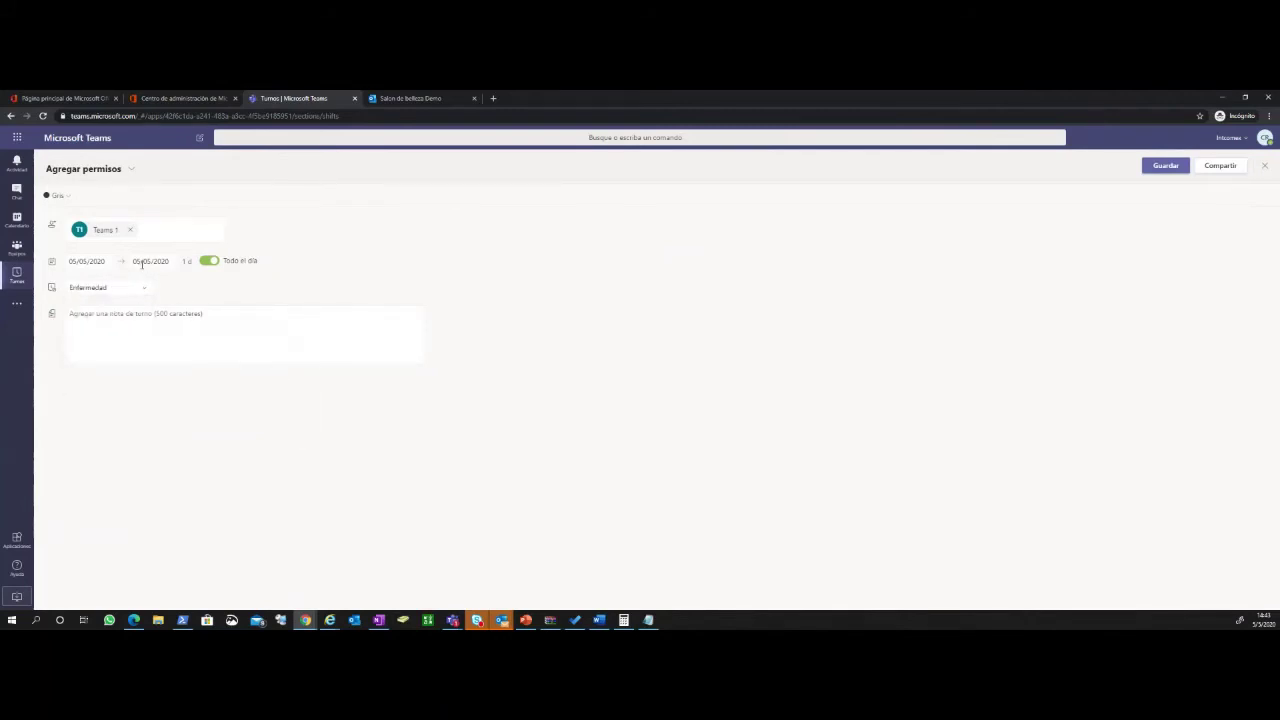
click(210, 261)
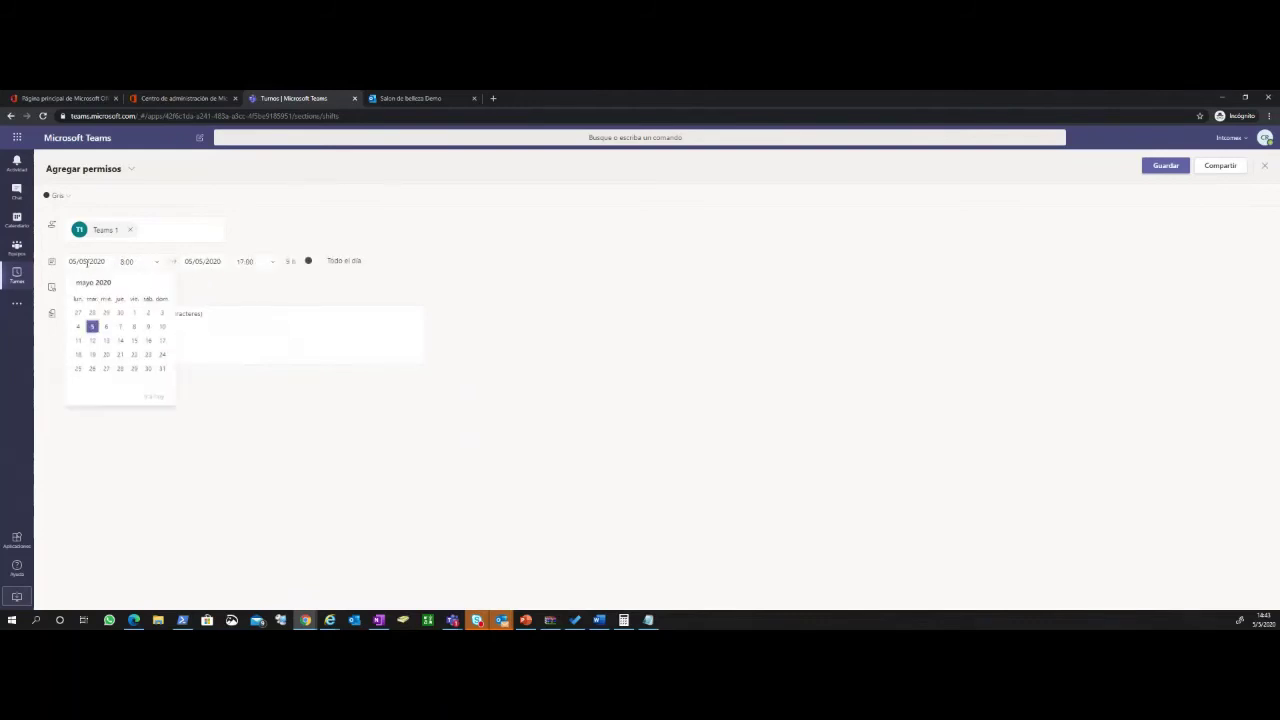
click(118, 329)
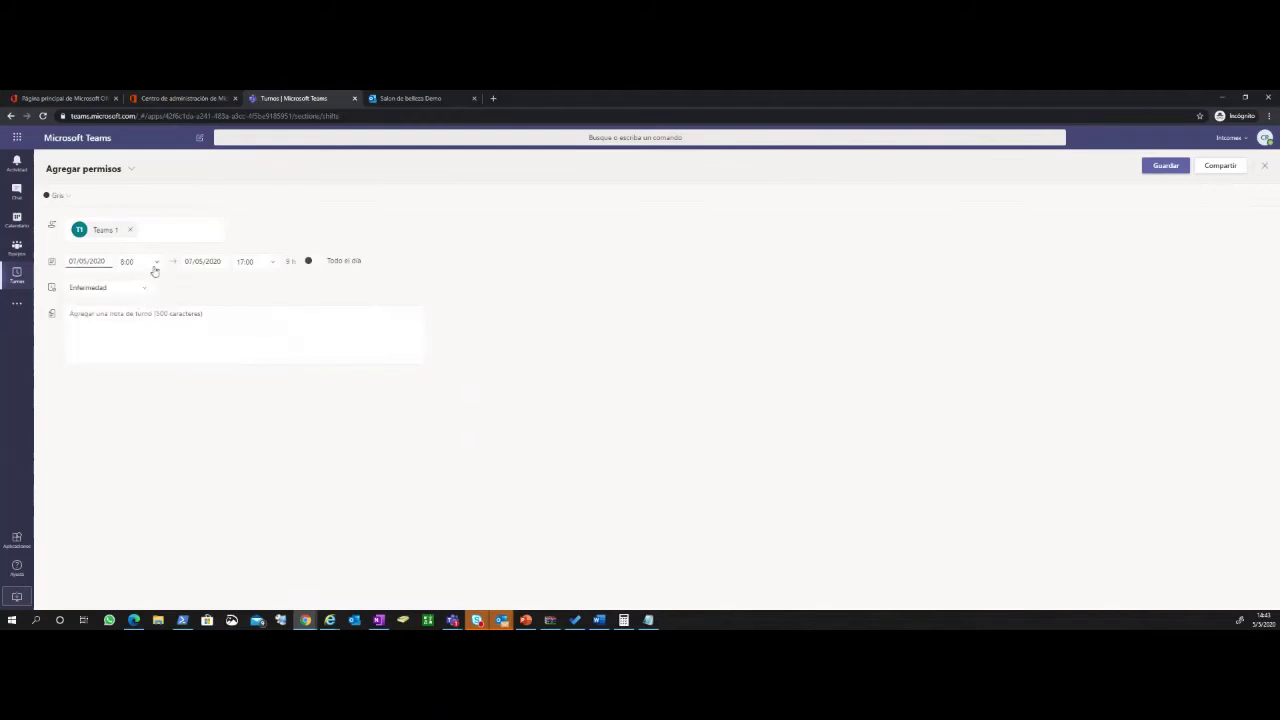
click(127, 261)
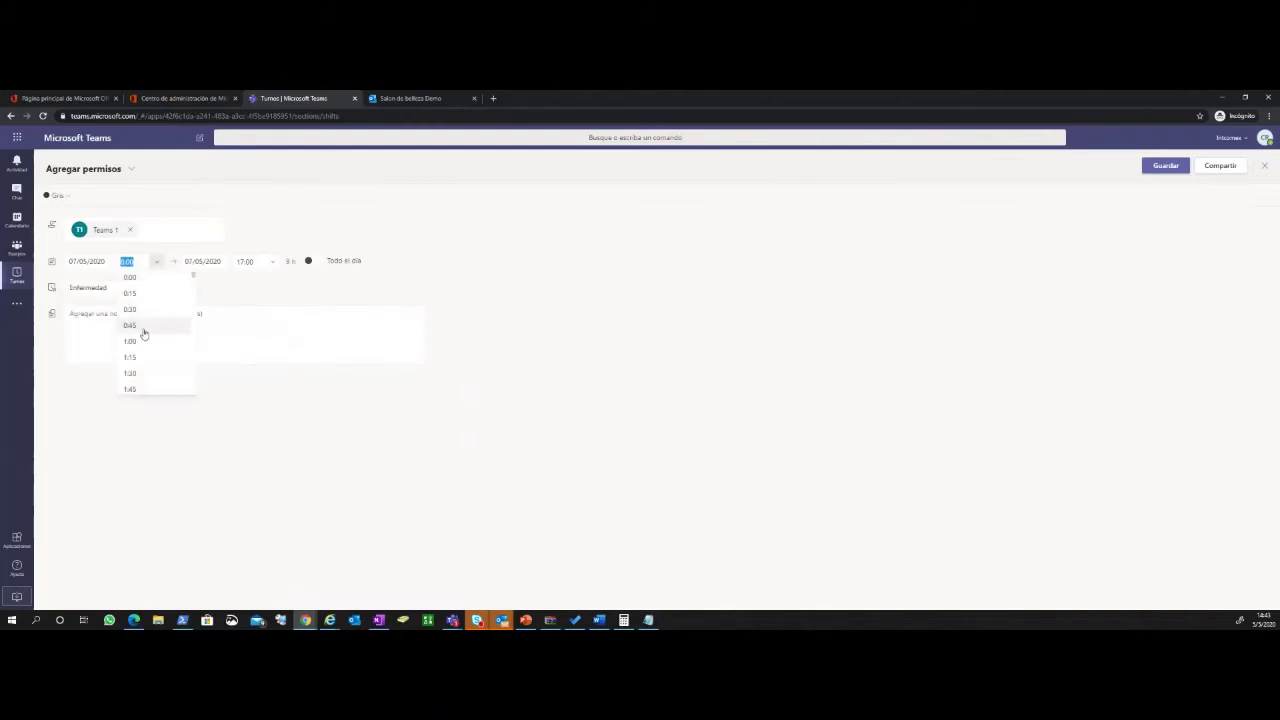
scroll(145, 340, up, 3)
scroll(145, 373, down, 6)
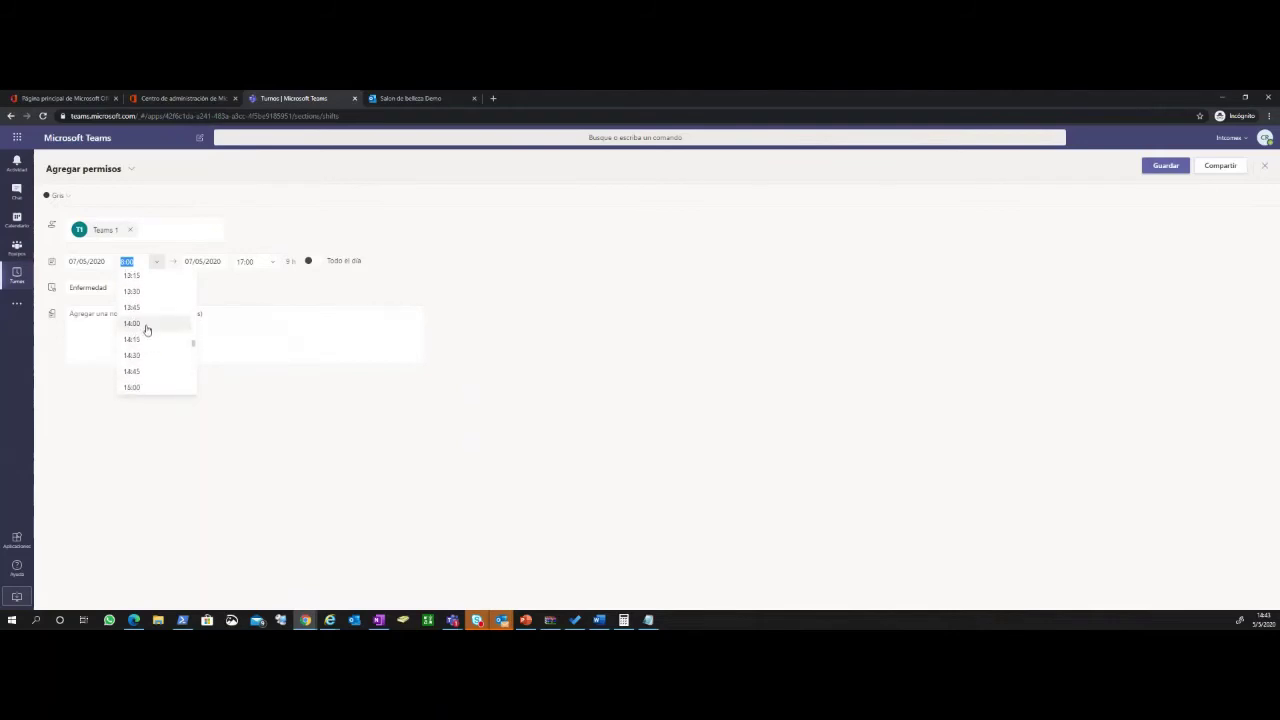
click(138, 323)
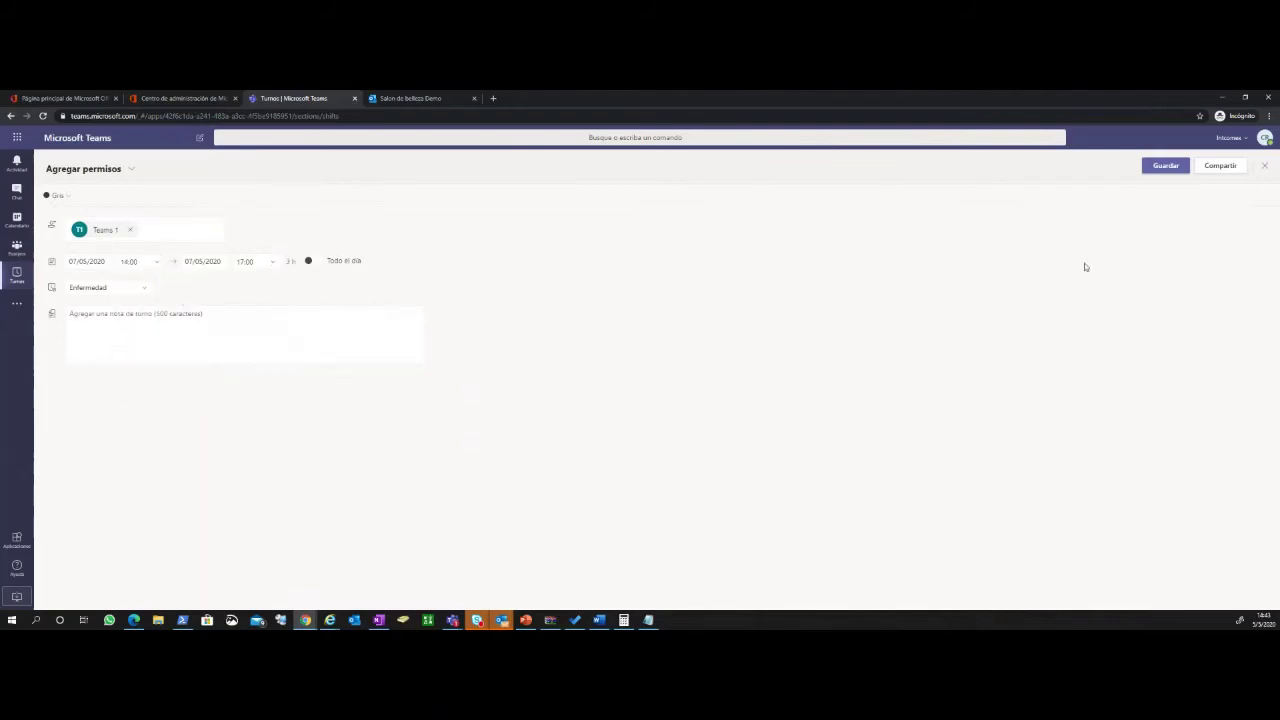
click(1165, 165)
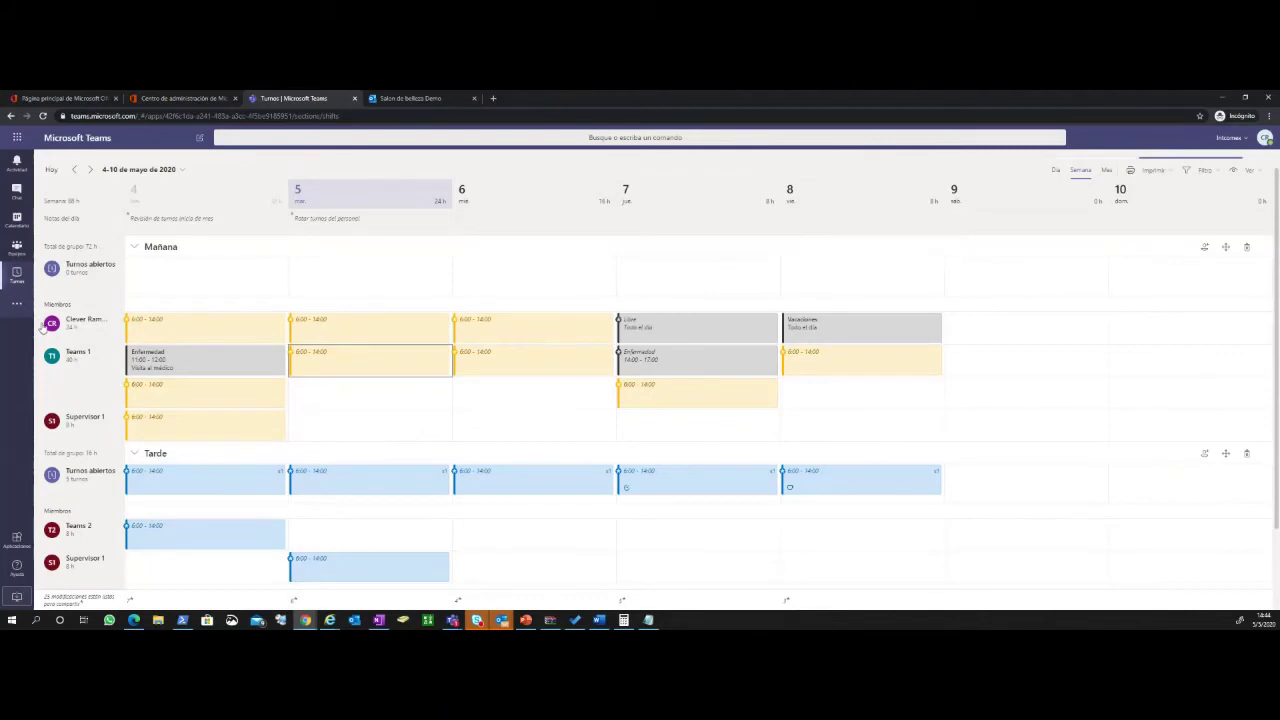
Glance at the more-apps list, then switch from Turnos to Tour Team Demo's General channel
click(16, 304)
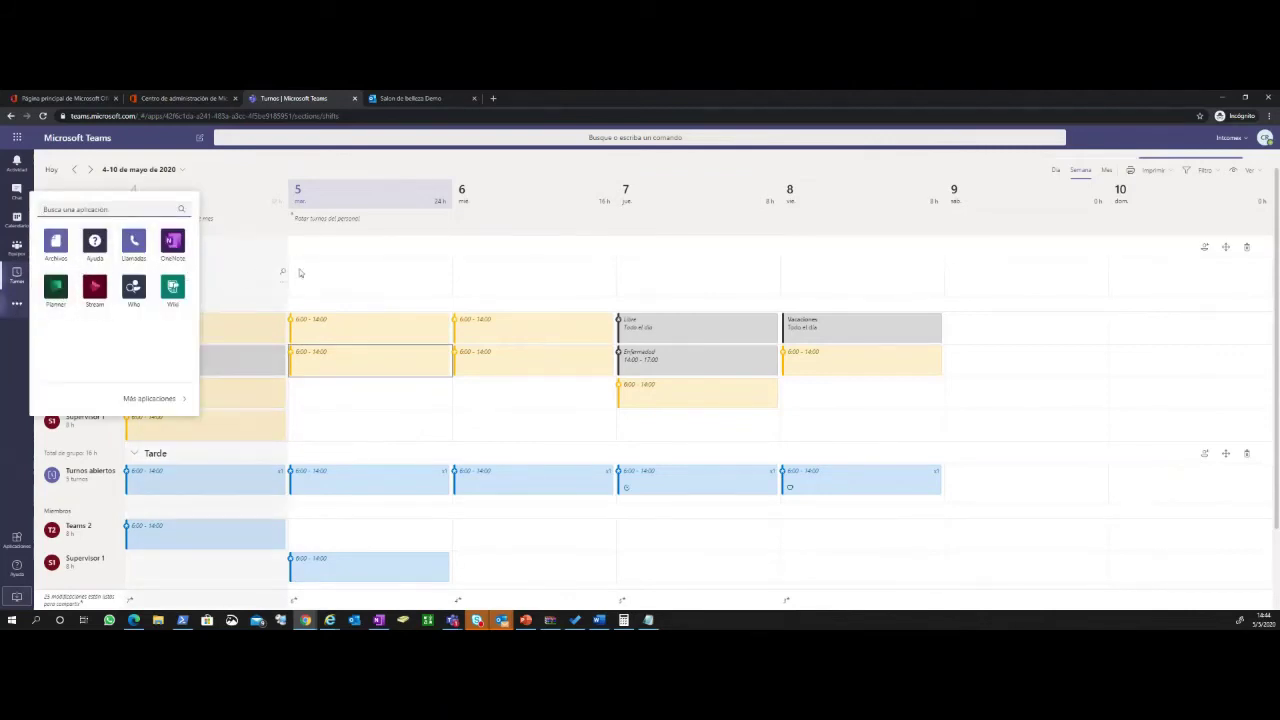
click(656, 261)
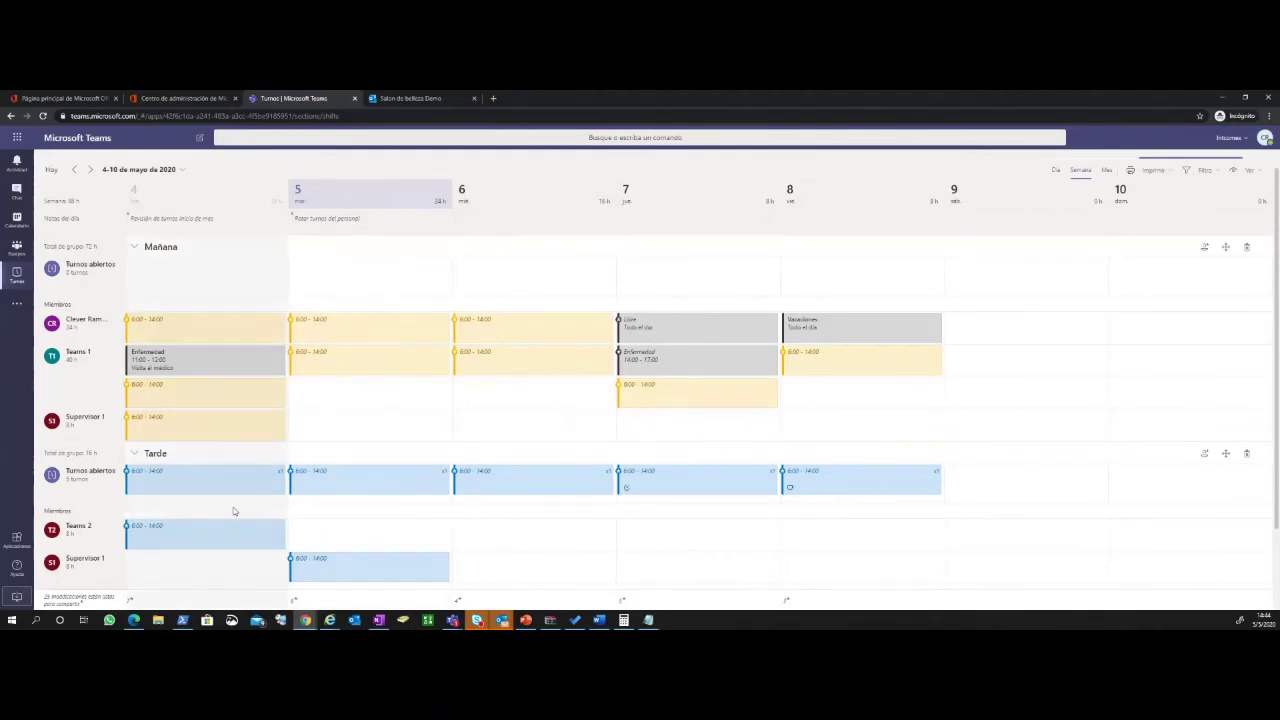
scroll(235, 508, down, 1)
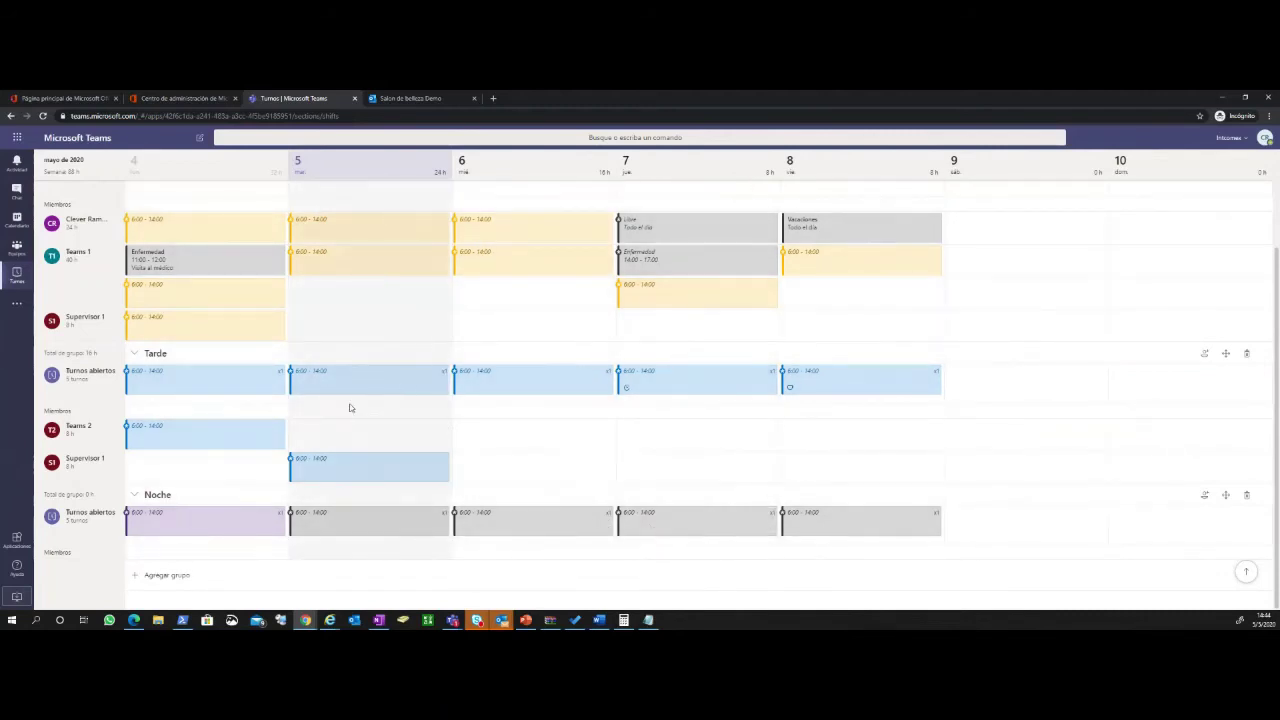
scroll(350, 408, up, 3)
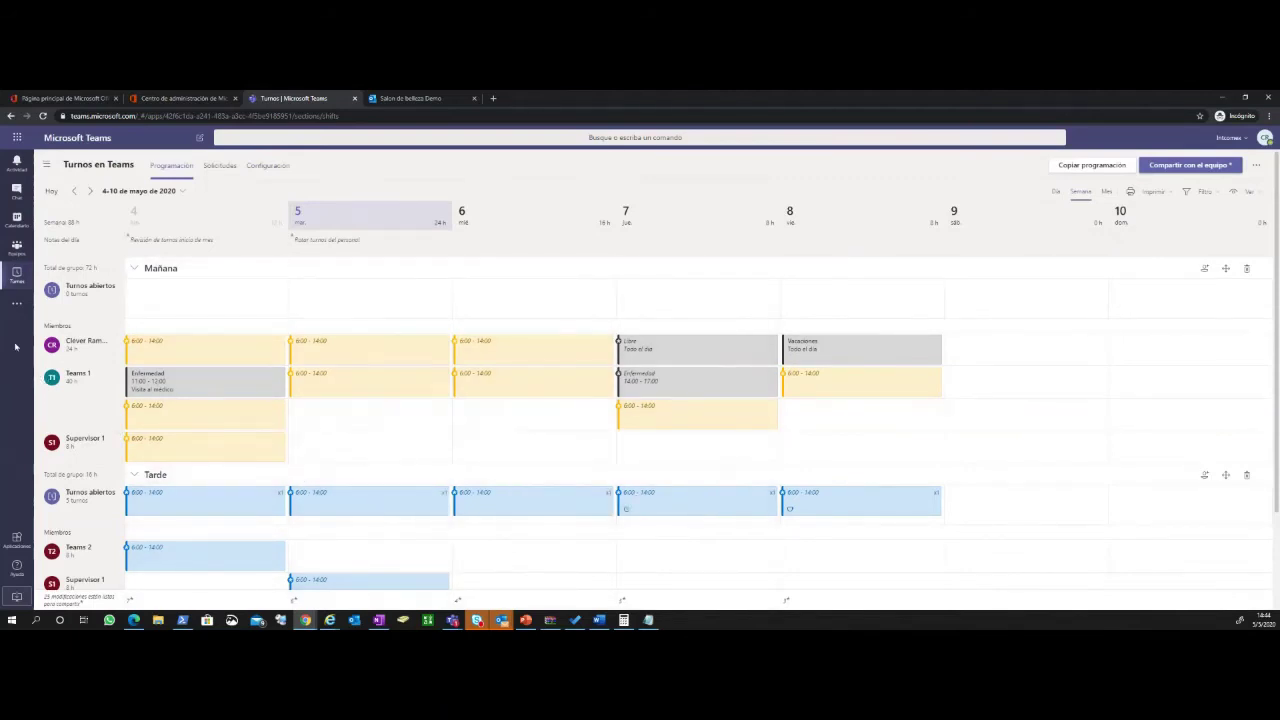
click(15, 252)
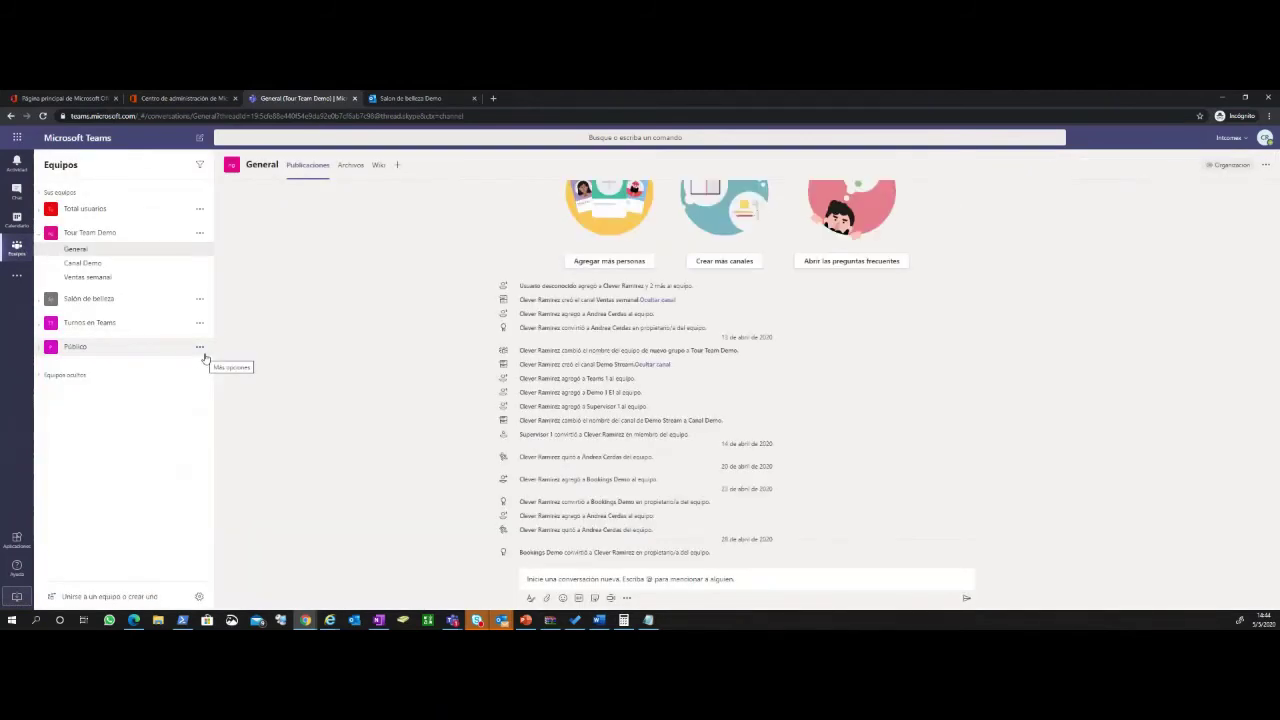
Open the Canal Demo channel and scroll through its posts
scroll(523, 470, up, 1)
scroll(600, 428, down, 1)
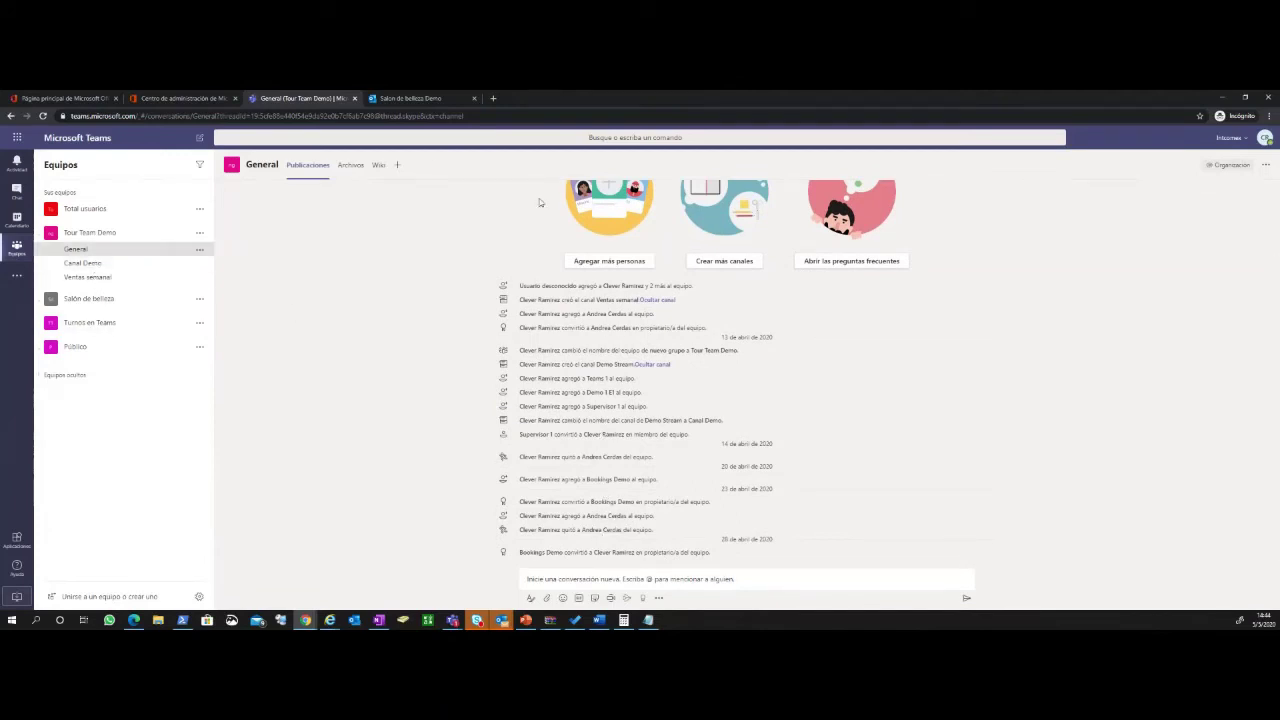
click(100, 263)
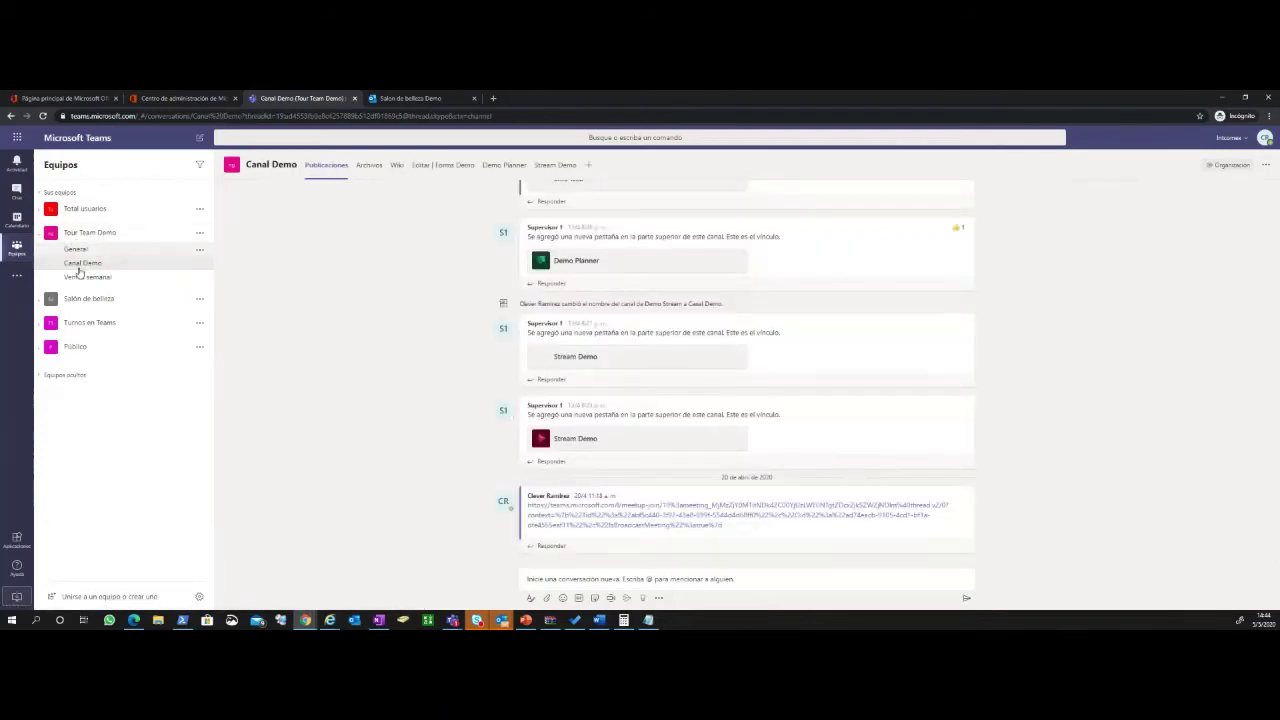
scroll(697, 468, up, 3)
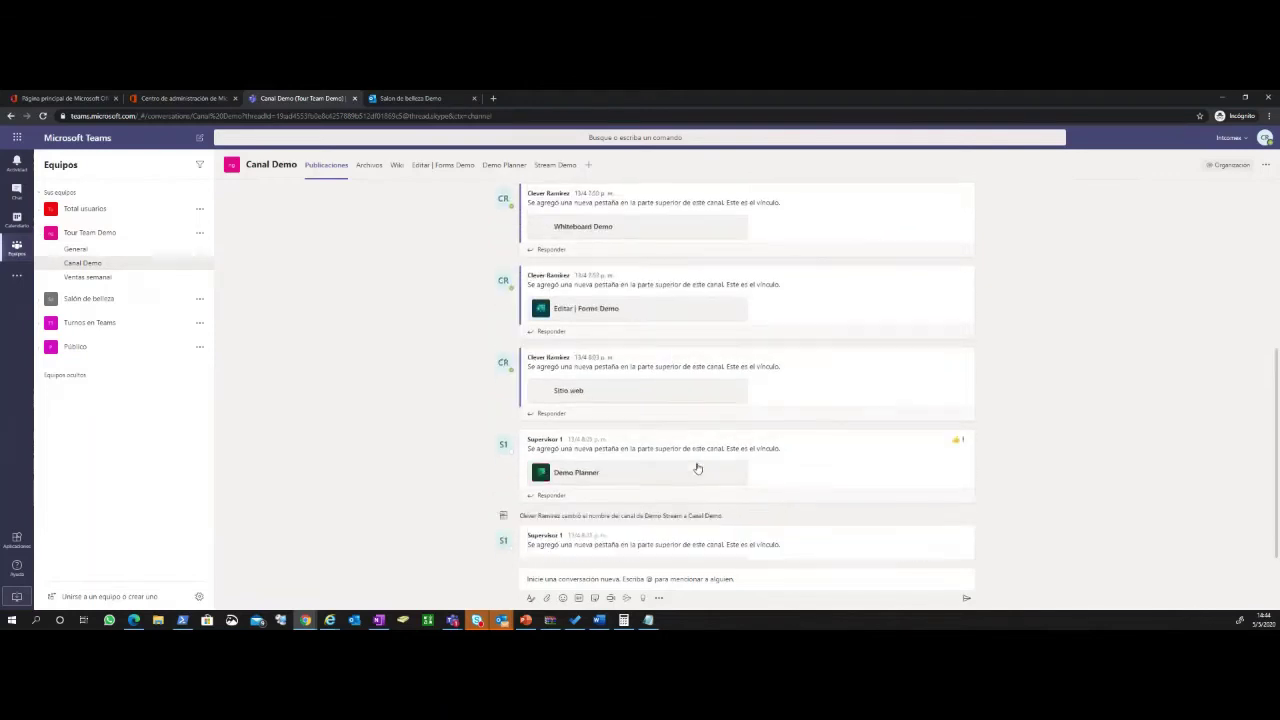
scroll(697, 468, up, 2)
scroll(710, 397, down, 5)
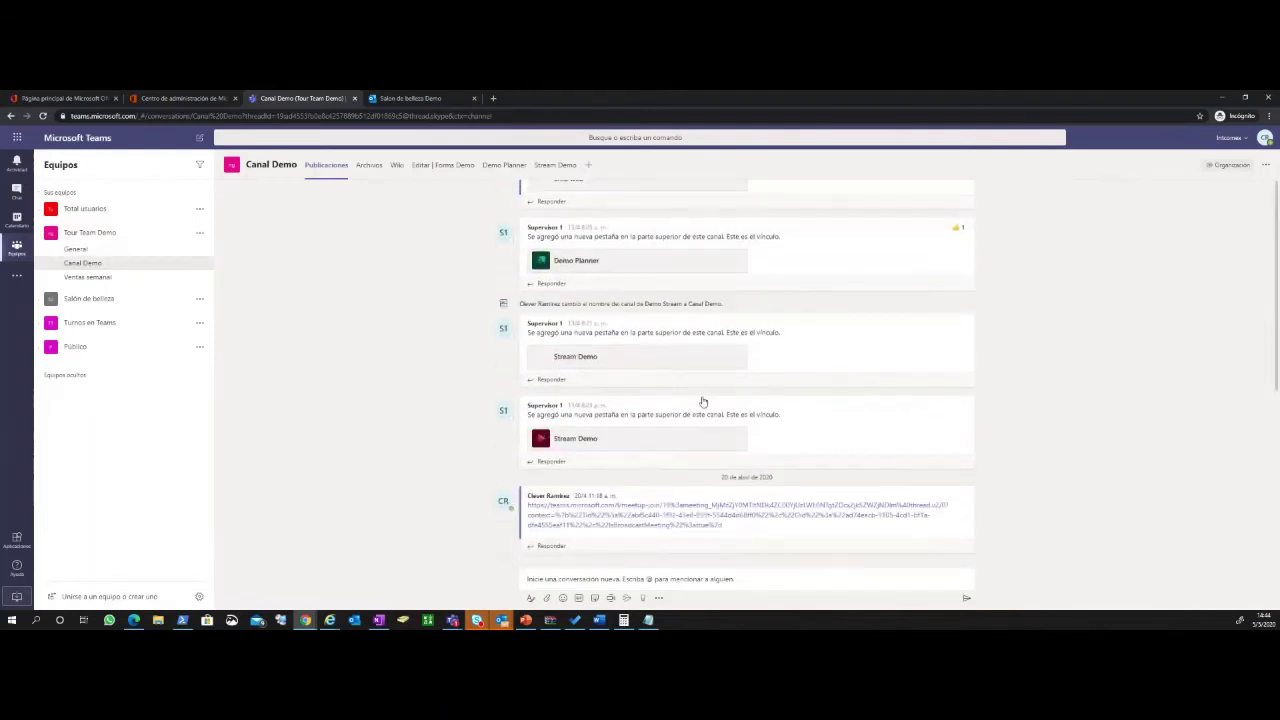
View the Ventas semanal channel's Archivos files, then return to Canal Demo
click(88, 277)
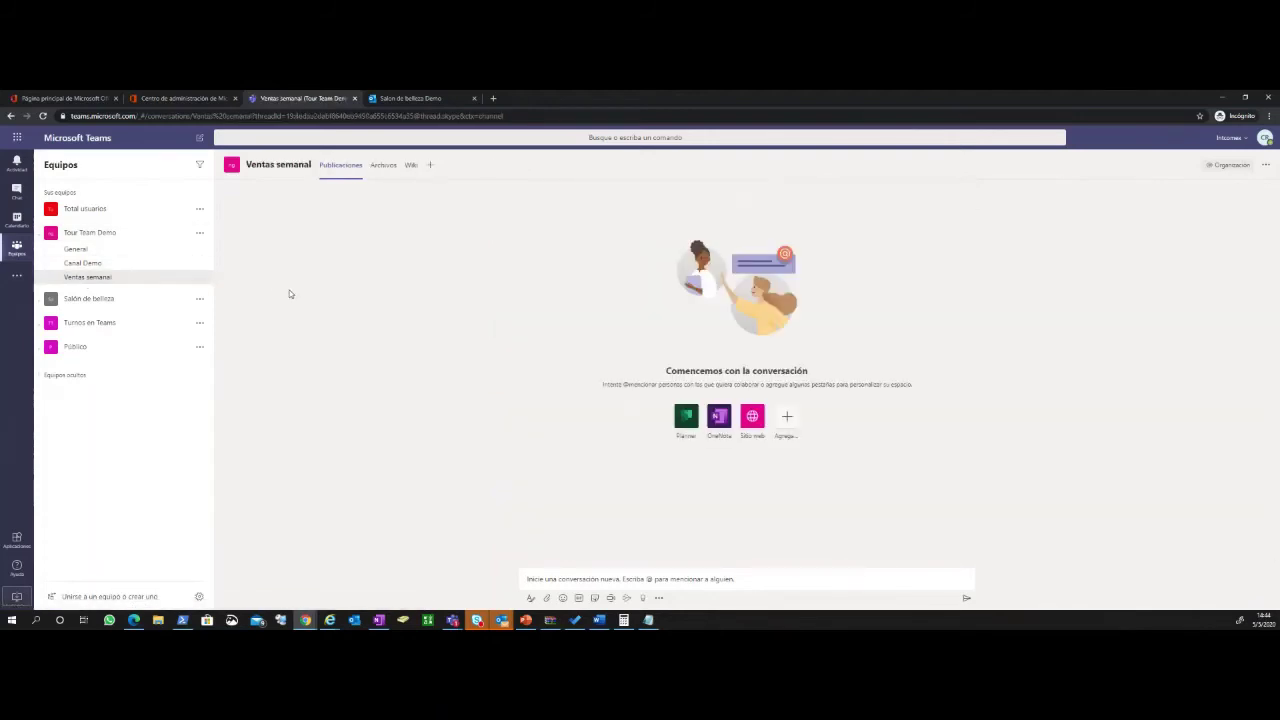
click(383, 166)
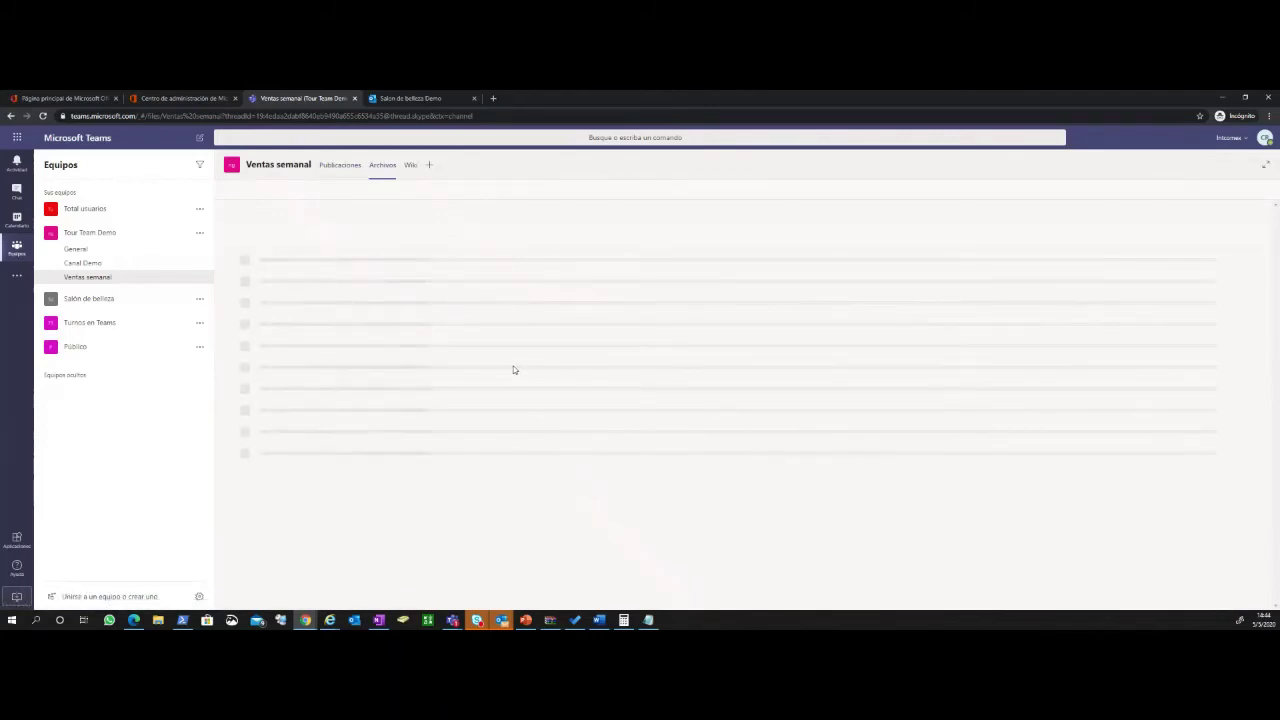
click(84, 263)
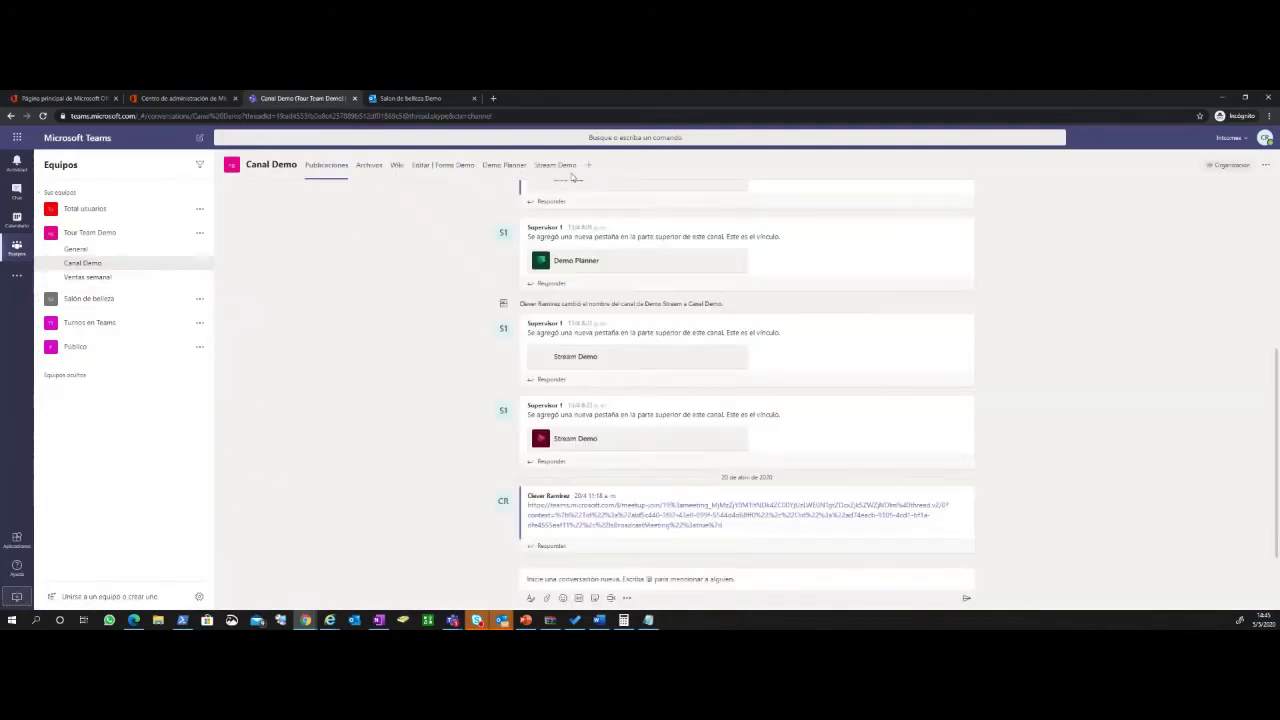
Open Canal Demo's files, browse to Introducción a la nube, then return to the Demo Stream folder
click(369, 168)
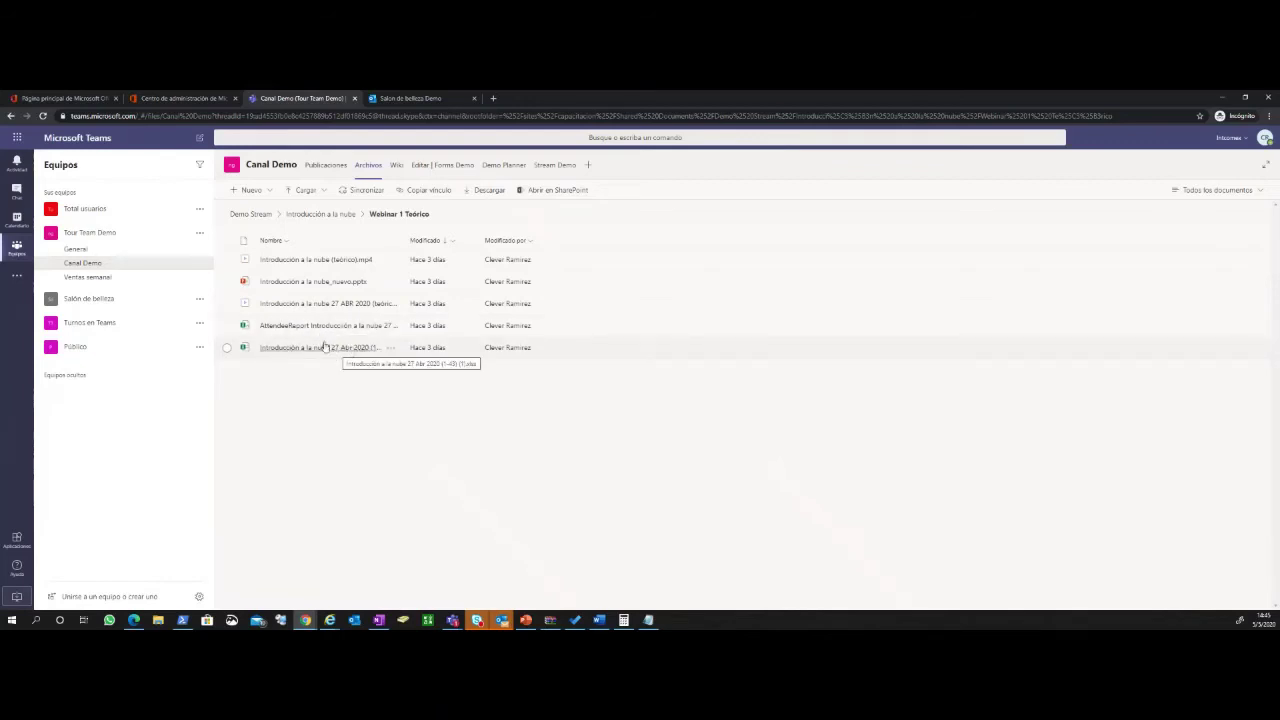
click(296, 215)
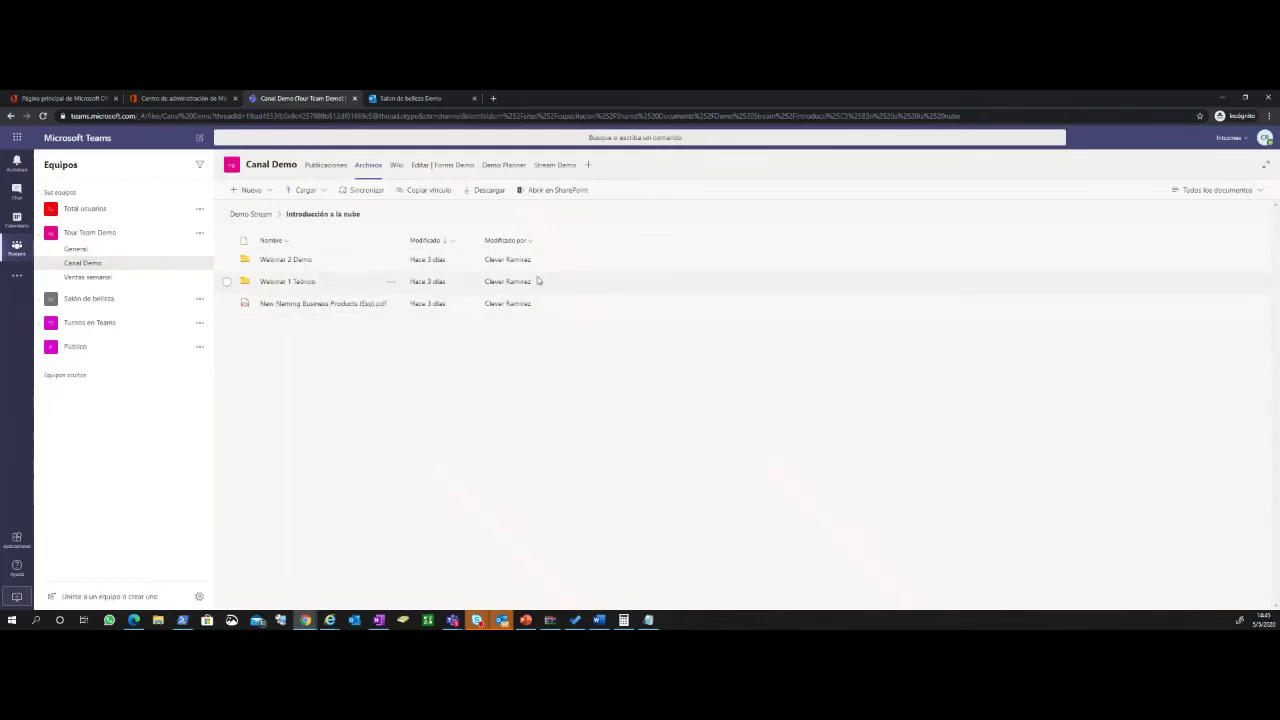
click(251, 190)
click(343, 352)
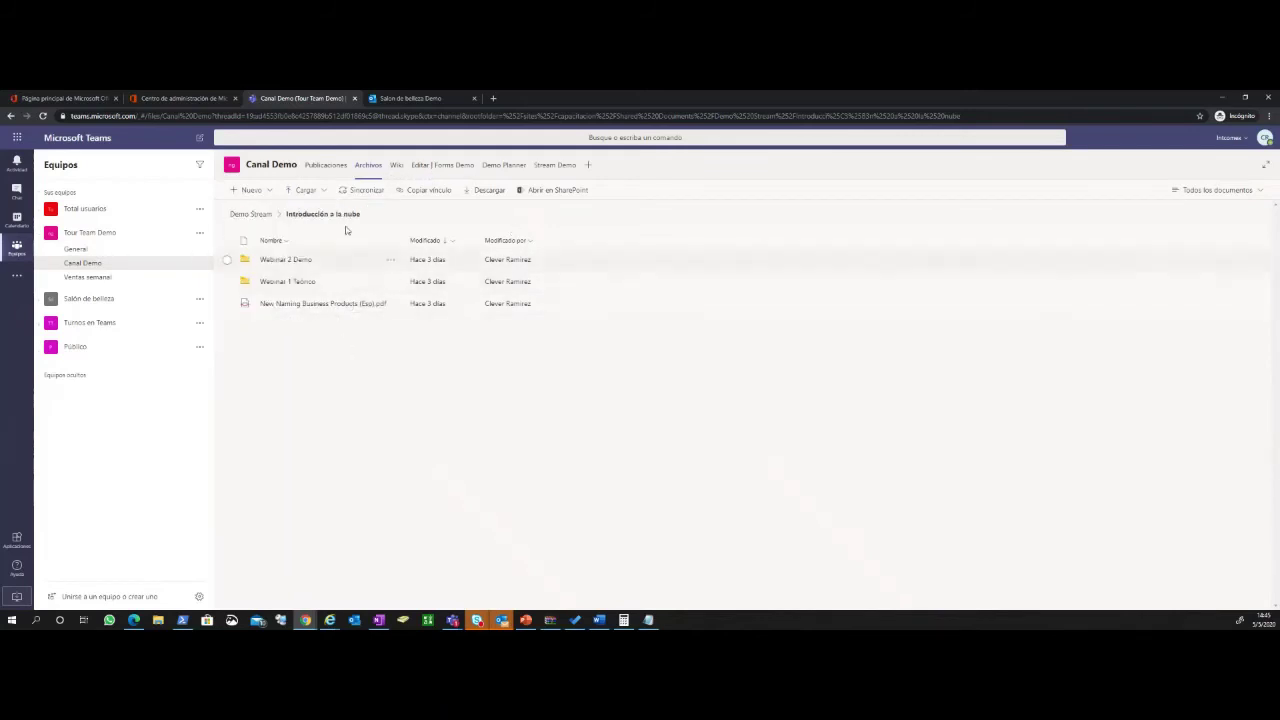
key(alt+Left)
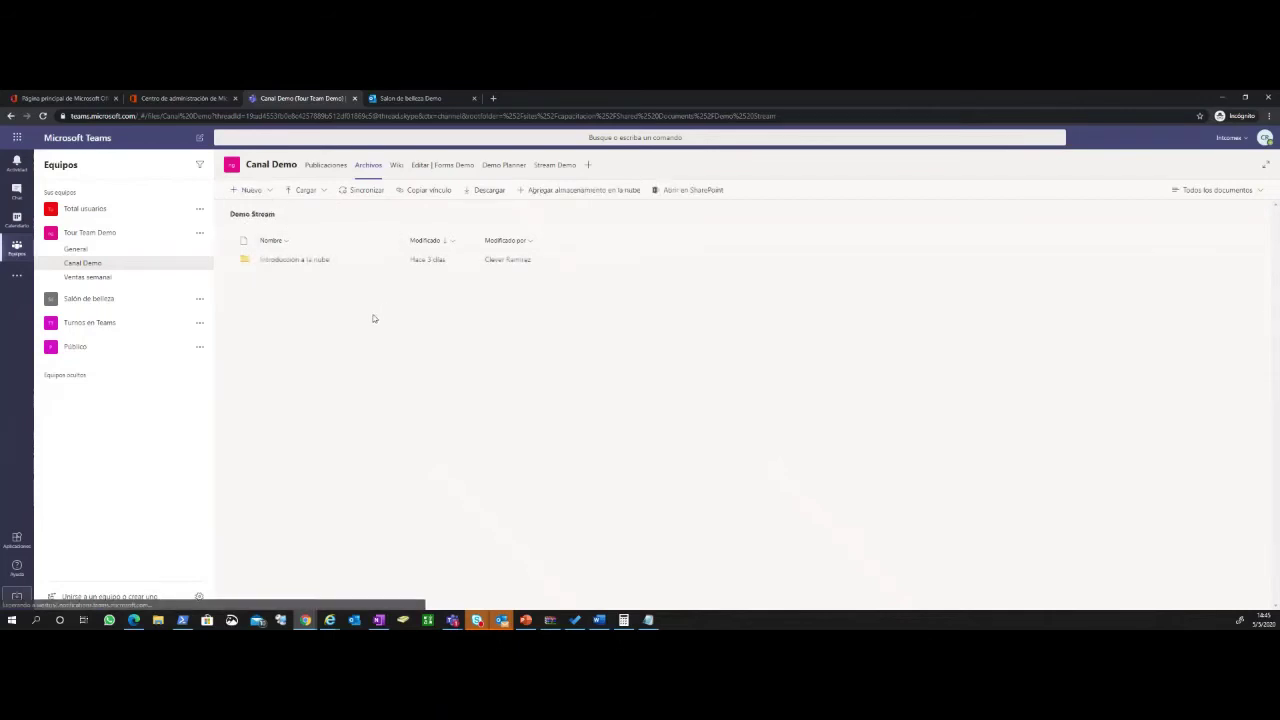
Create a new Word document named 'Demo Word' in the Canal Demo files
click(258, 192)
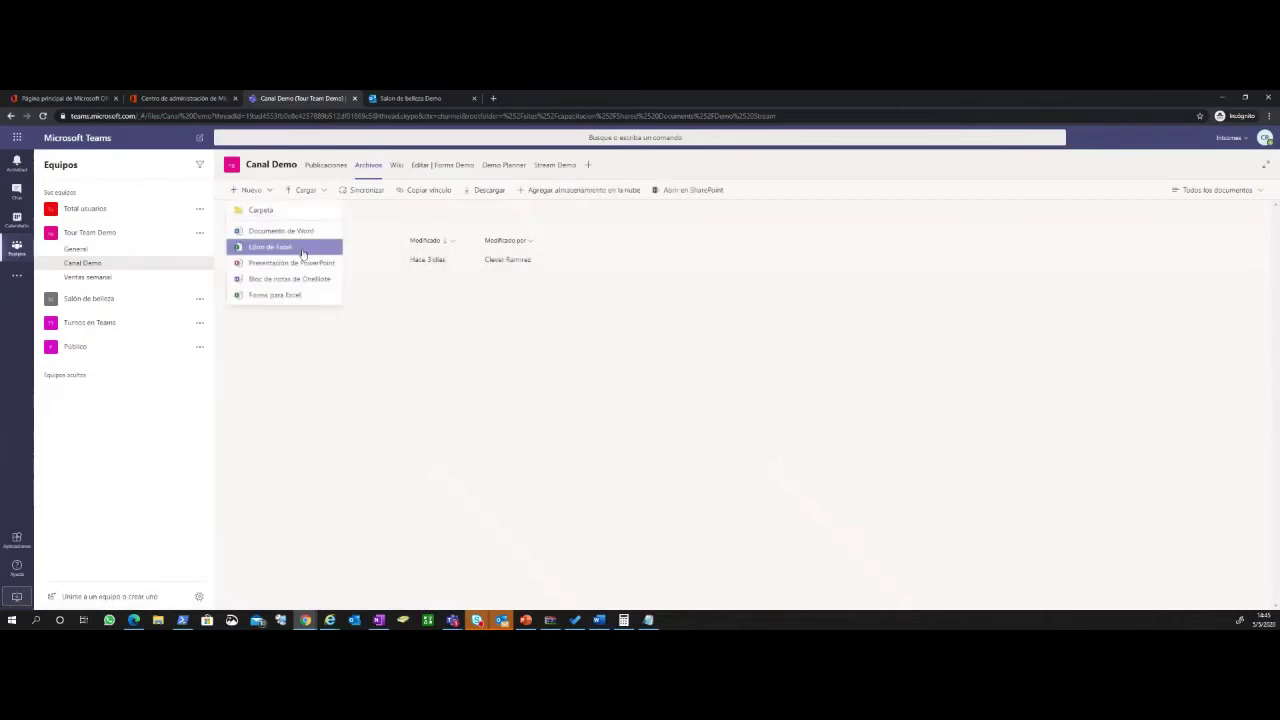
click(281, 233)
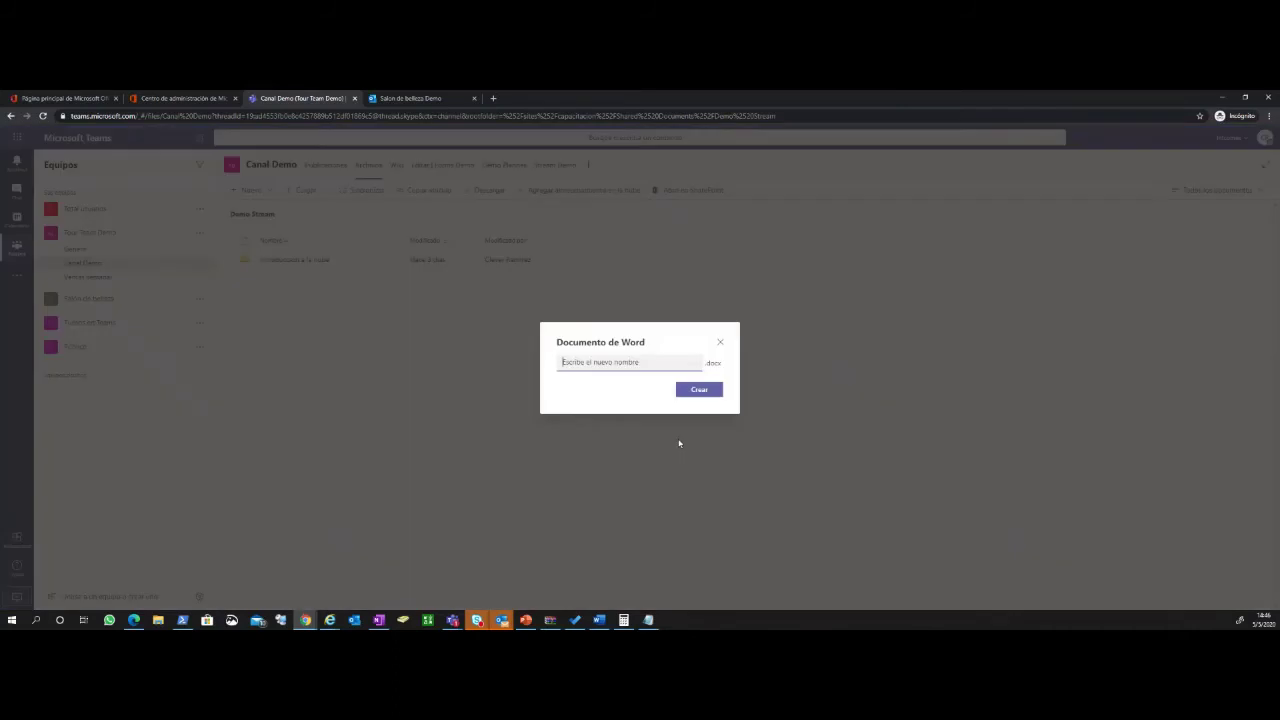
text(d)
key(BackSpace)
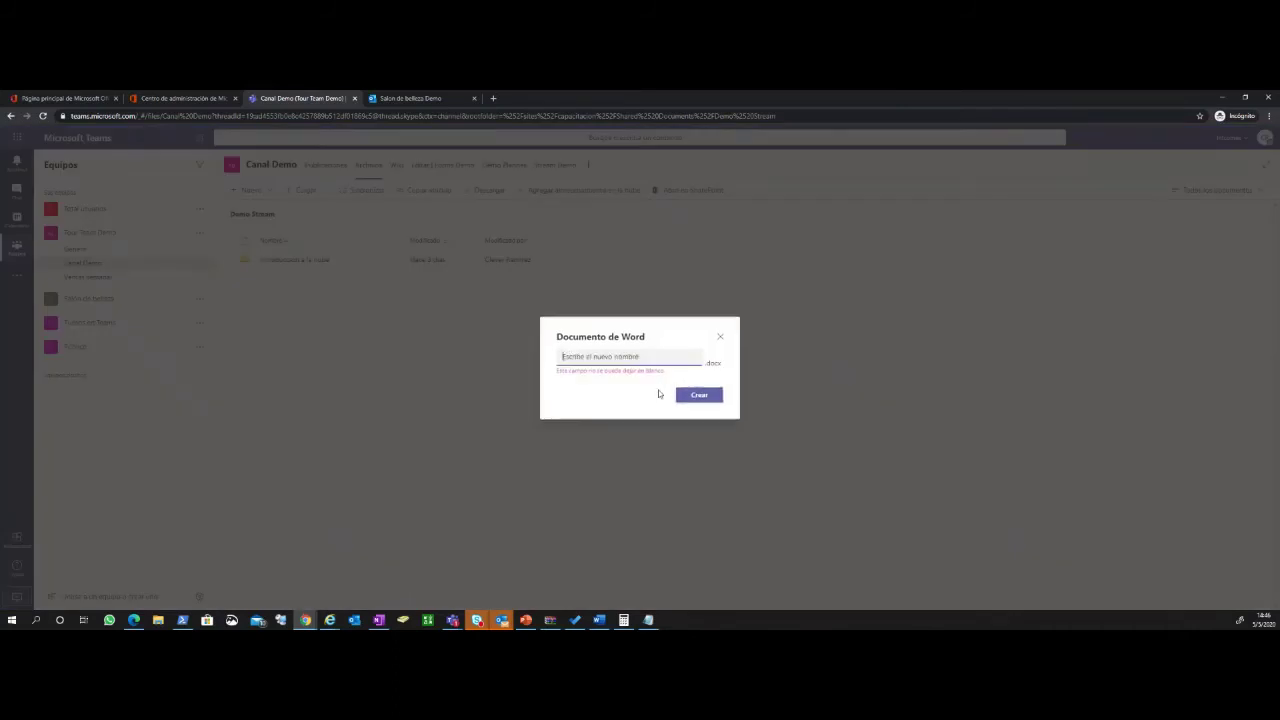
text(Demo)
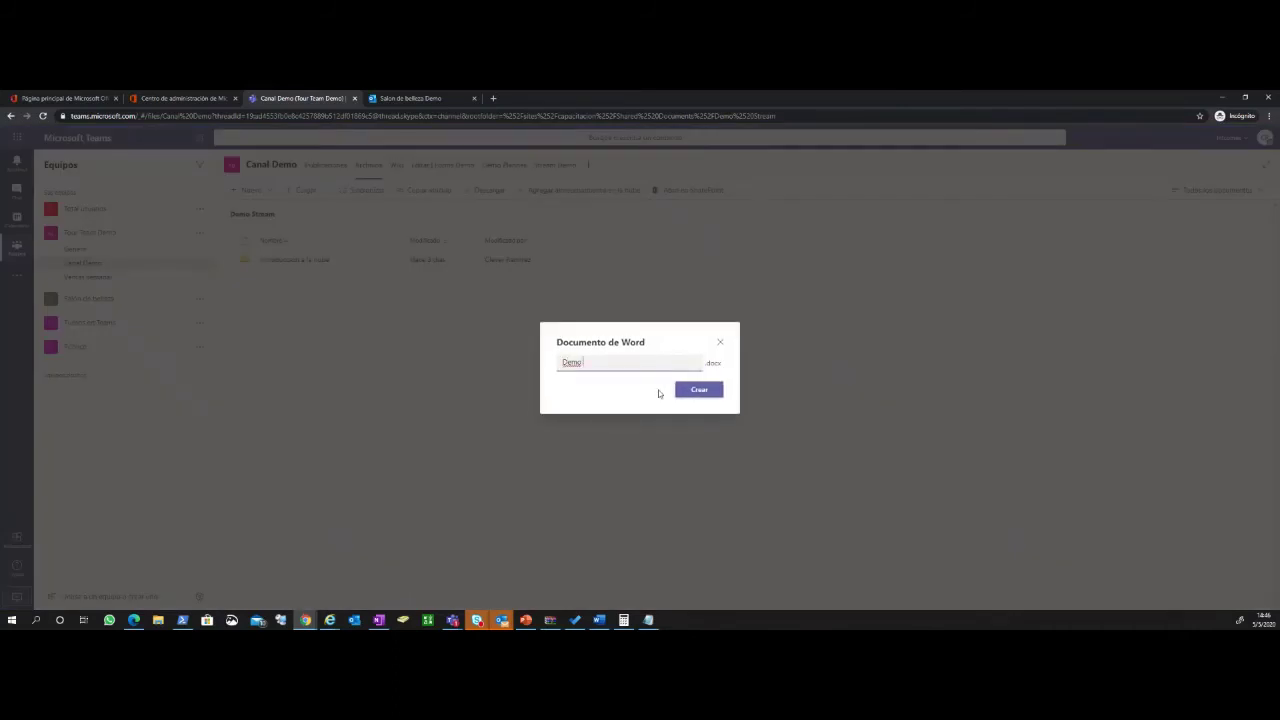
text( Word)
click(686, 390)
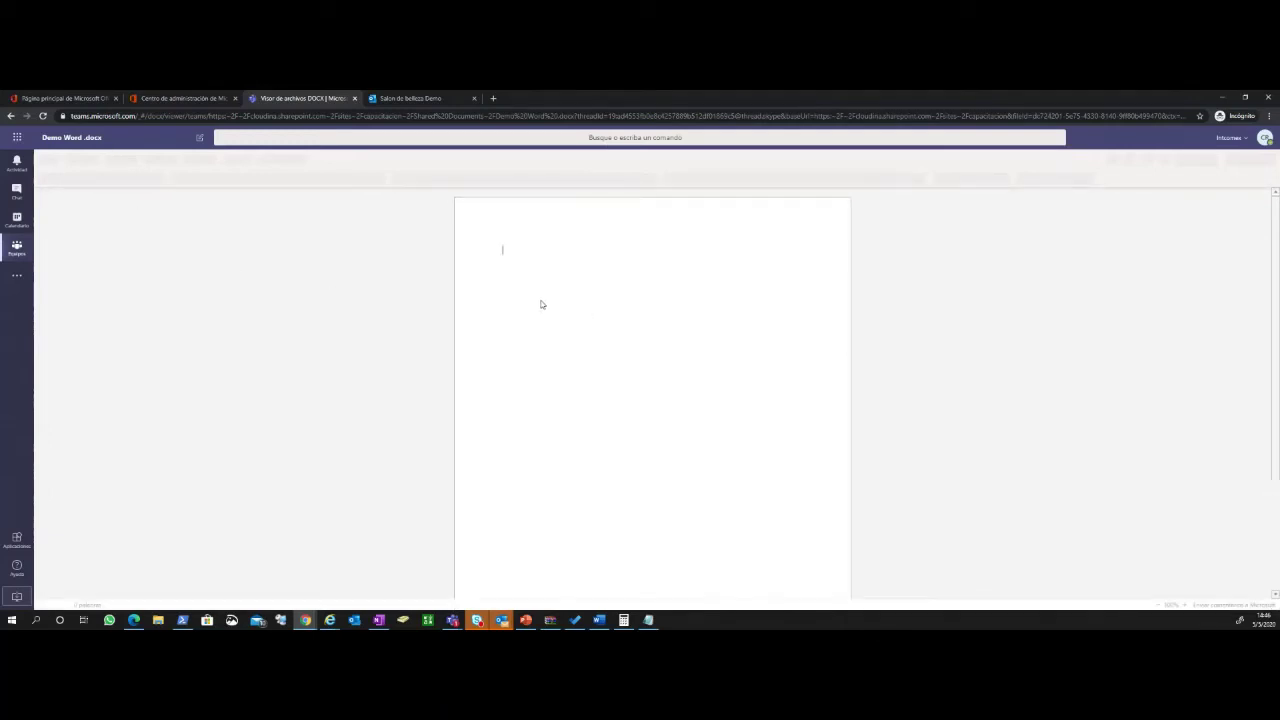
Type 'Demo word' as the first line of Demo Word.docx and check the co-author's presence card
text(Demo wo)
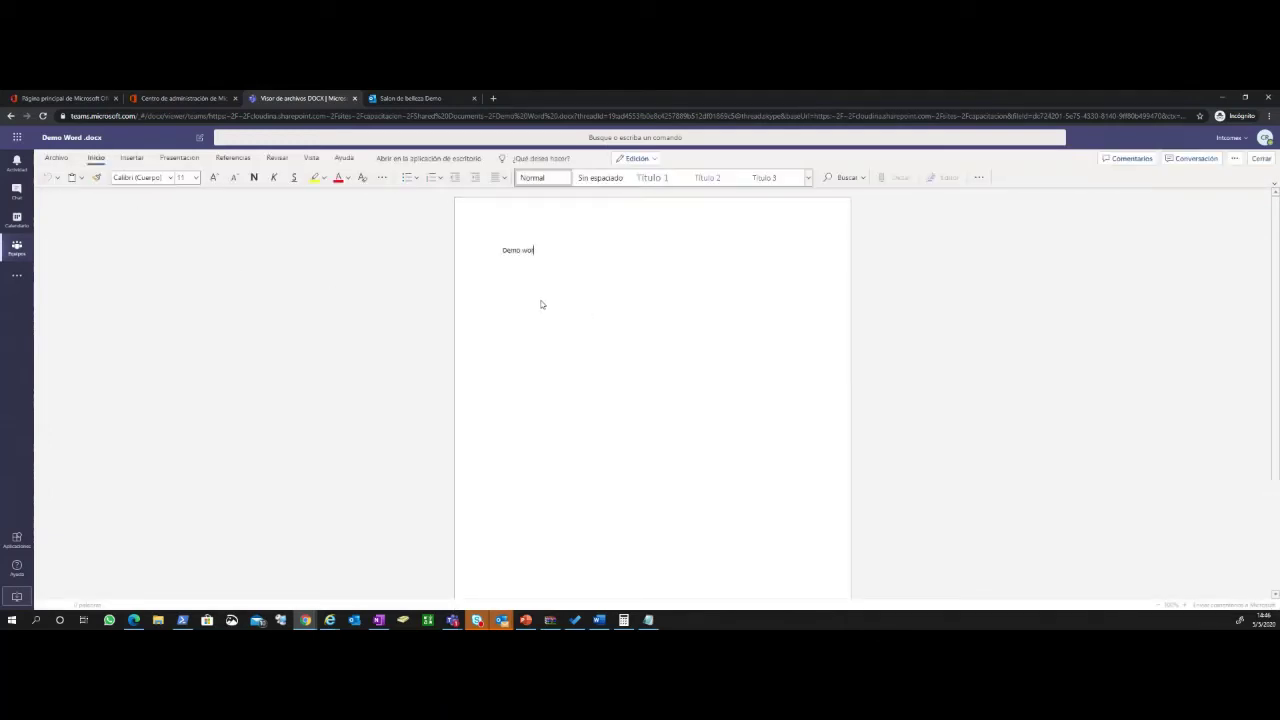
text(rd)
key(Return)
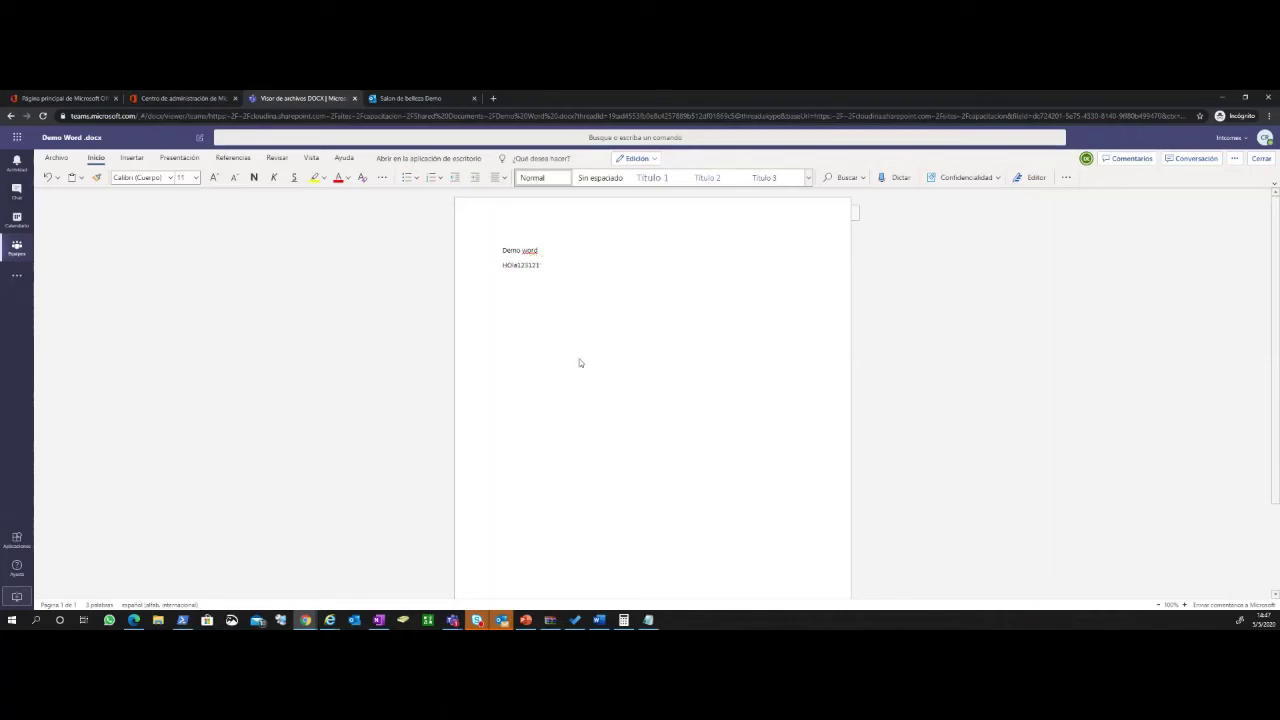
scroll(579, 363, down, 1)
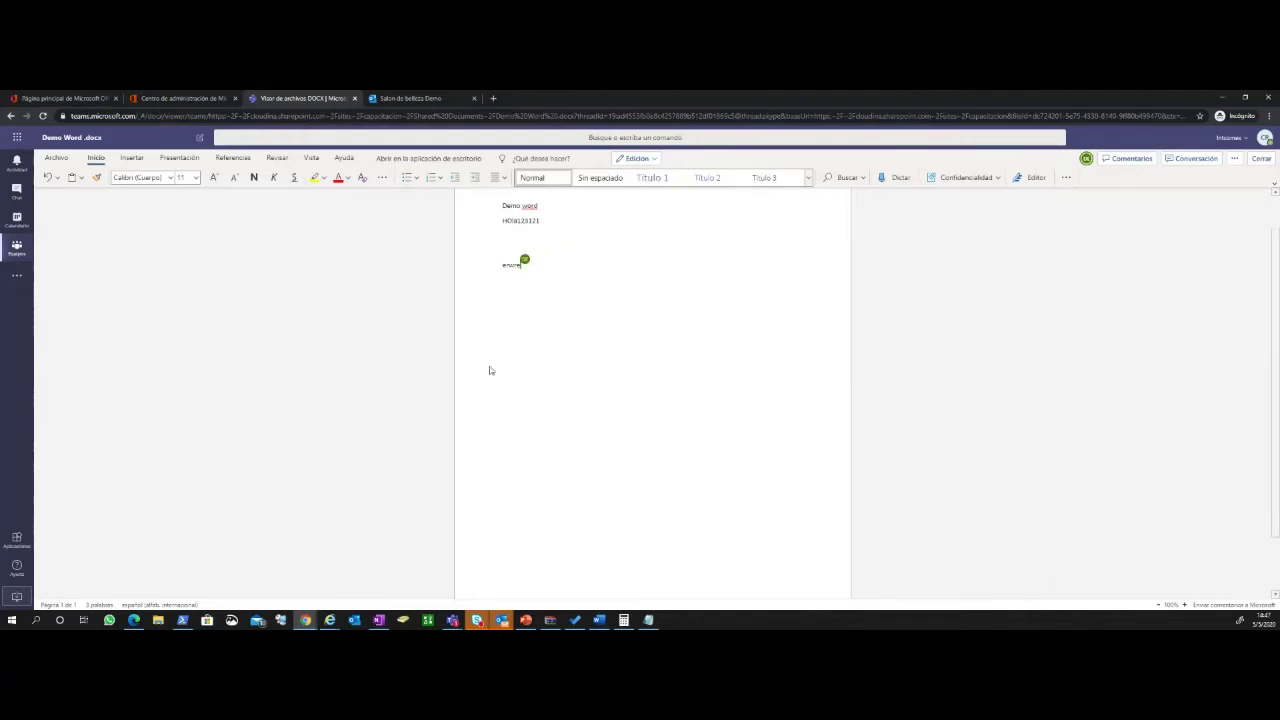
scroll(628, 303, up, 1)
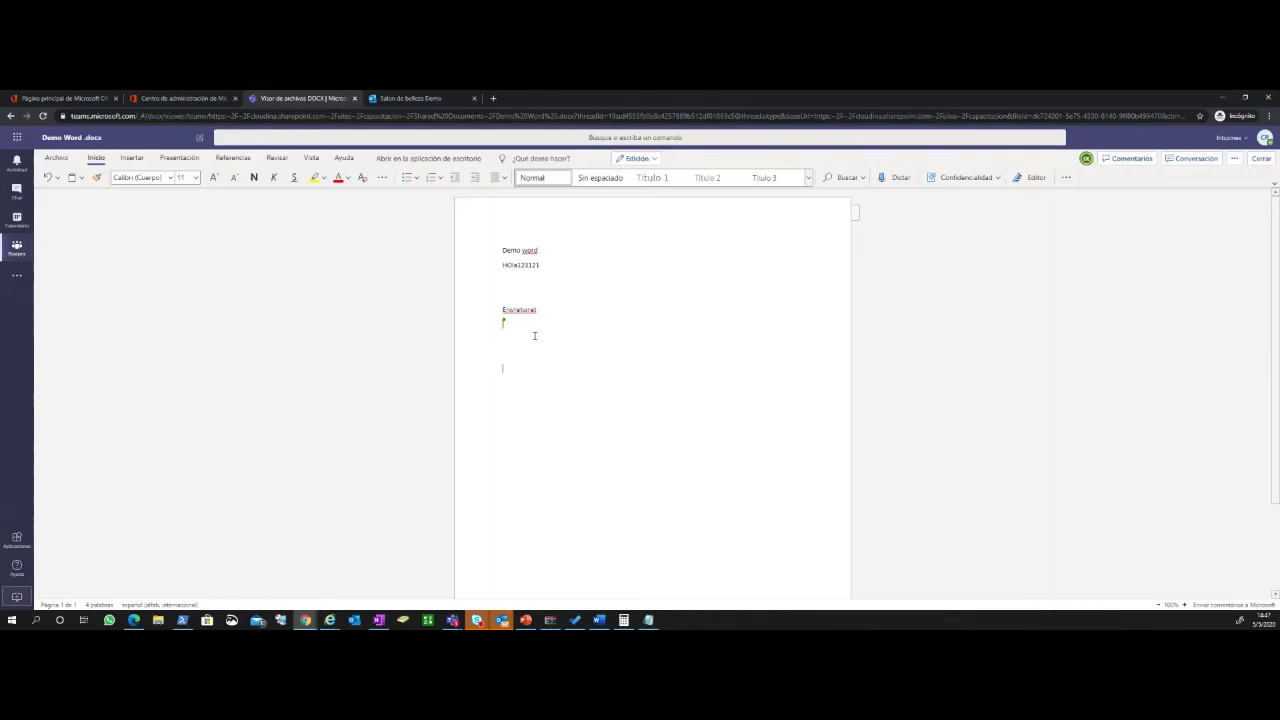
click(1087, 160)
scroll(340, 400, down, 1)
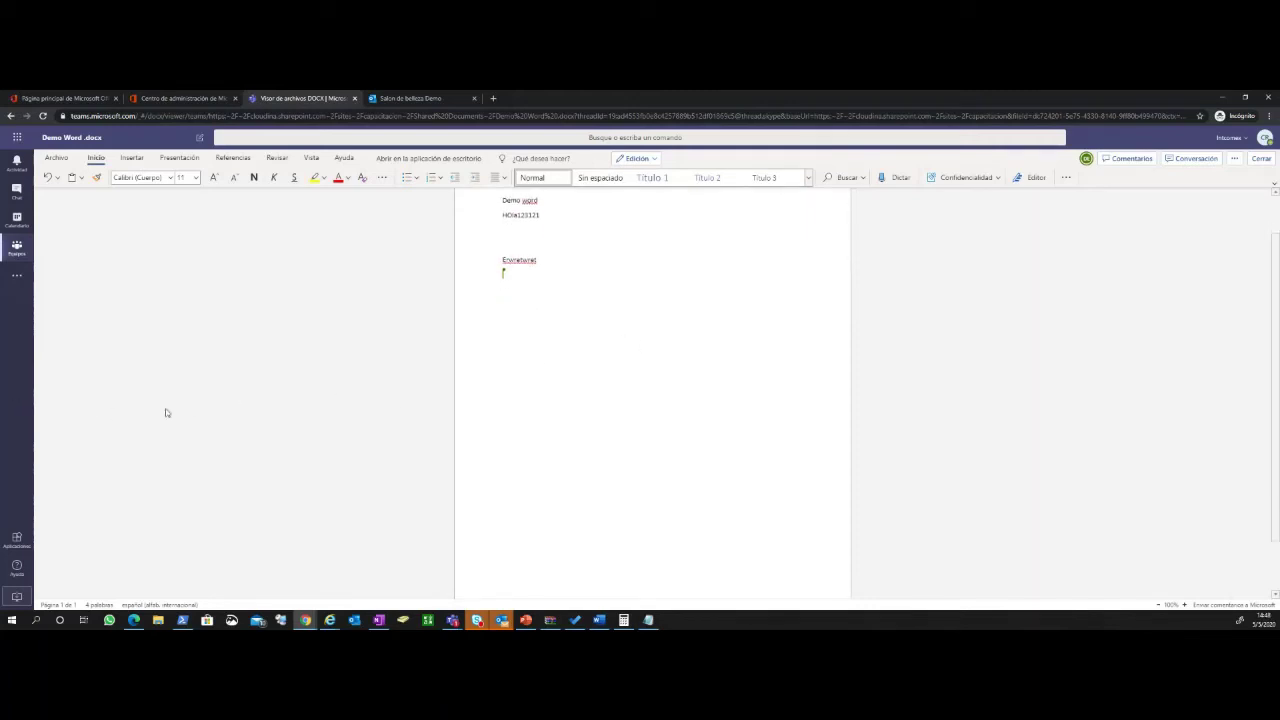
scroll(194, 391, up, 1)
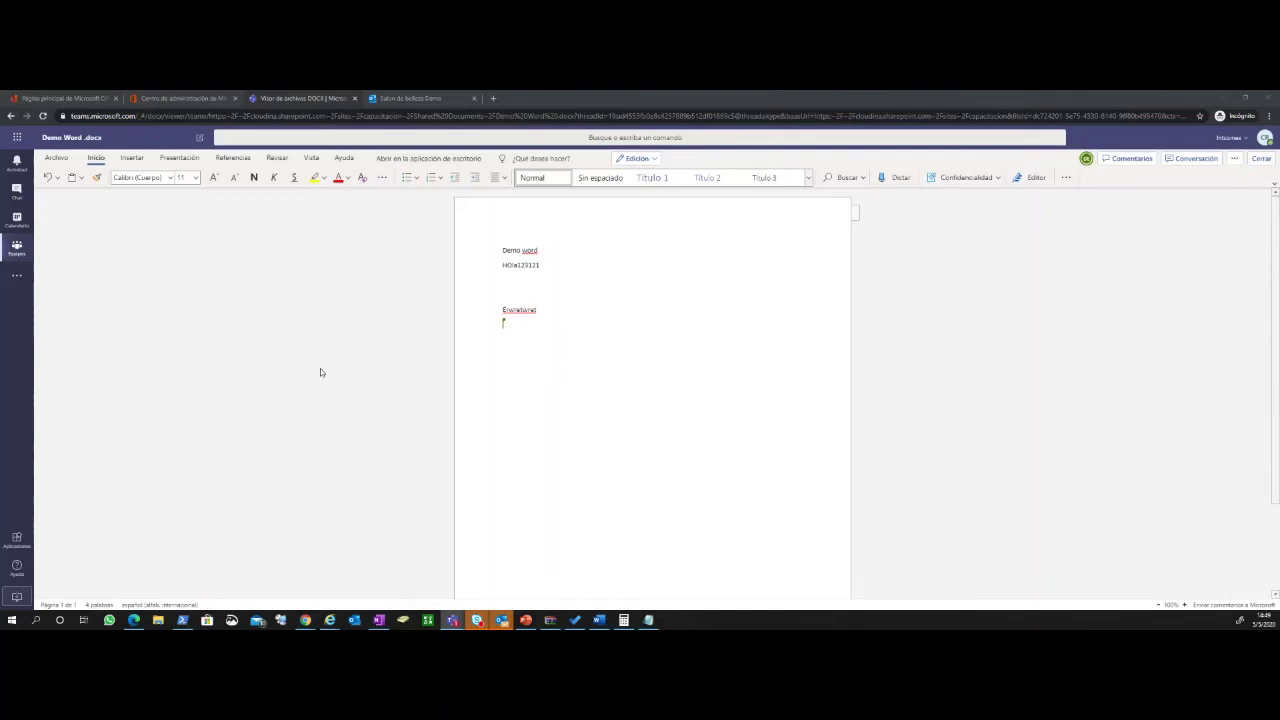
Return to the Canal Demo channel and open its Wiki tab
click(17, 281)
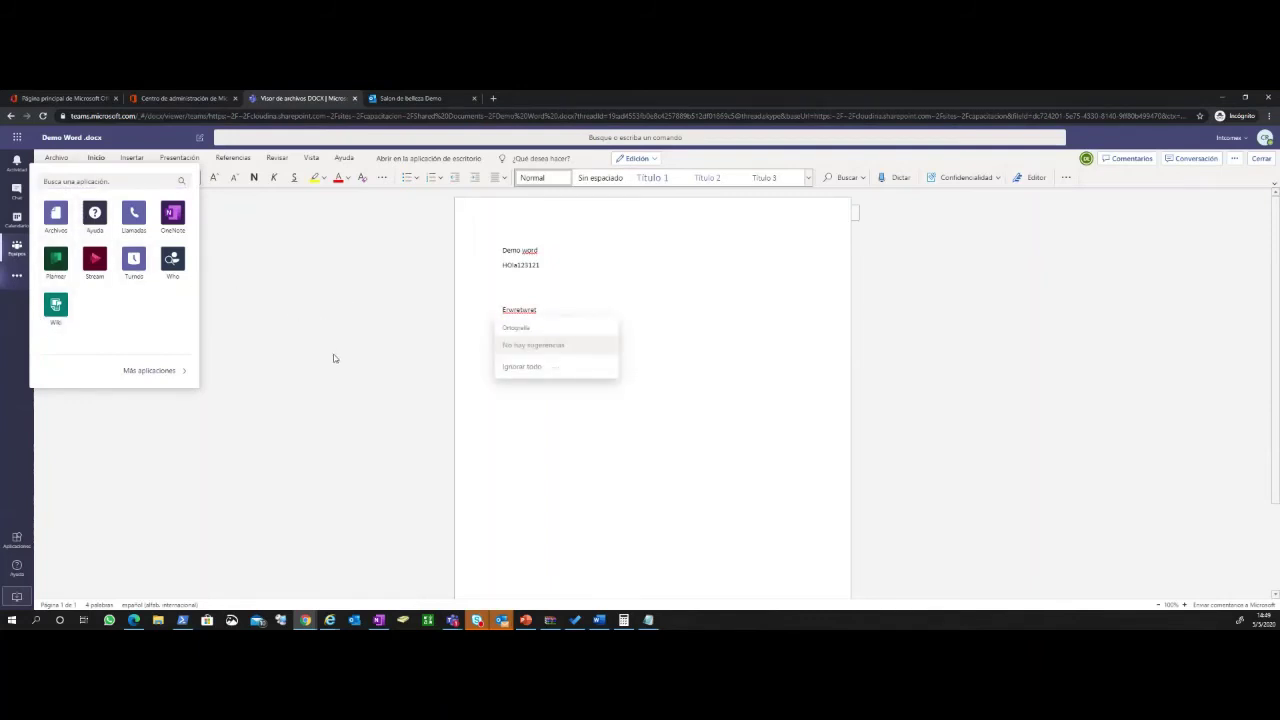
key(Escape)
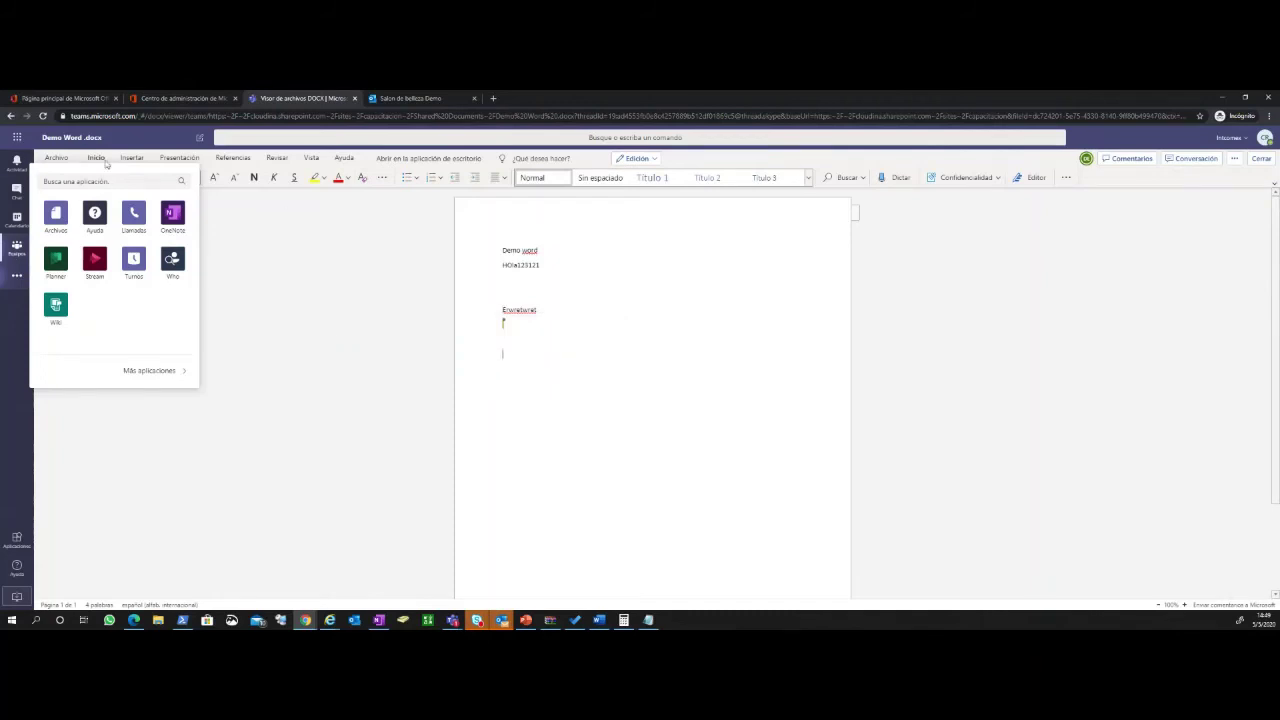
click(17, 246)
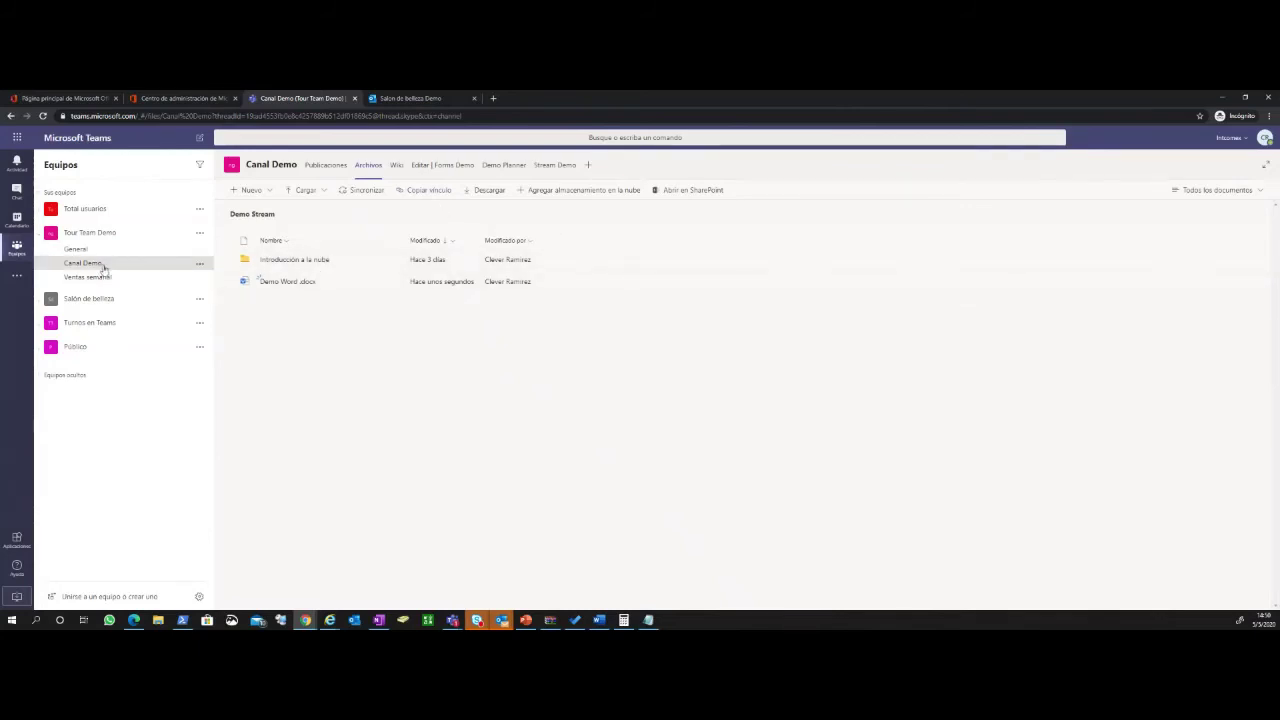
click(396, 165)
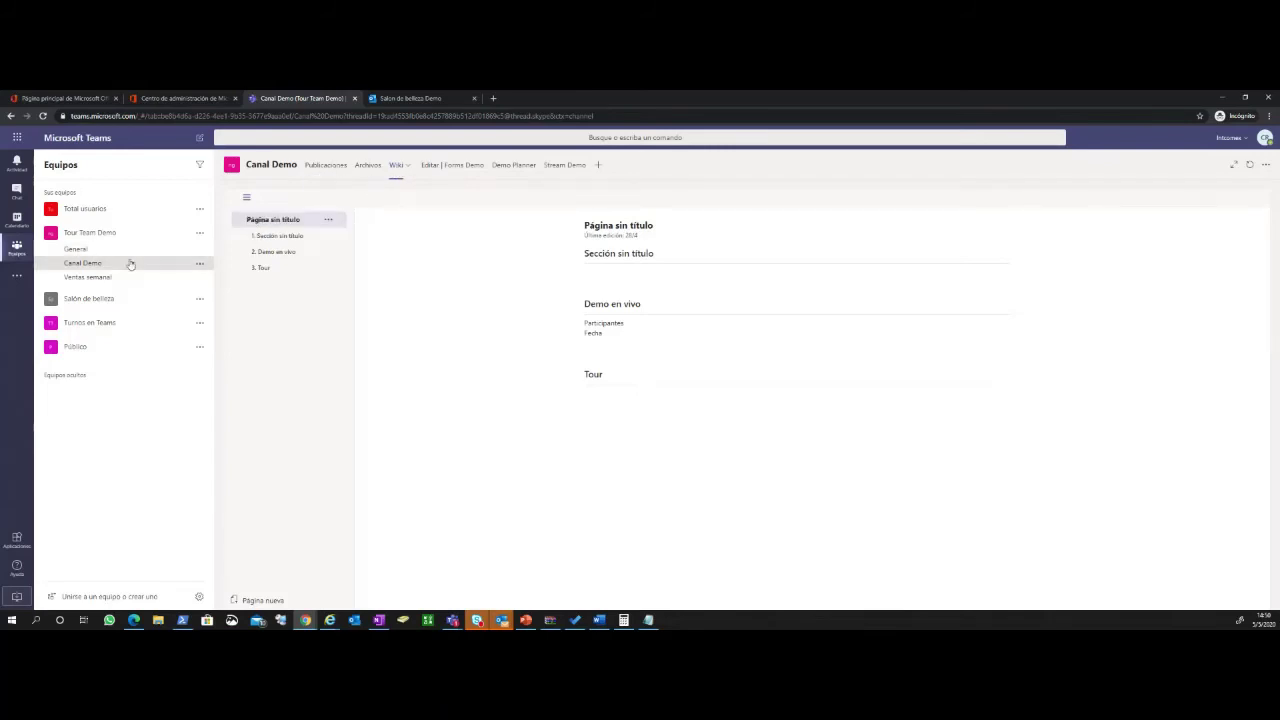
Add a 'Web 2' wiki section with lines 'Acá' and 'Acuerdos', then open the Forms Demo tab
click(587, 409)
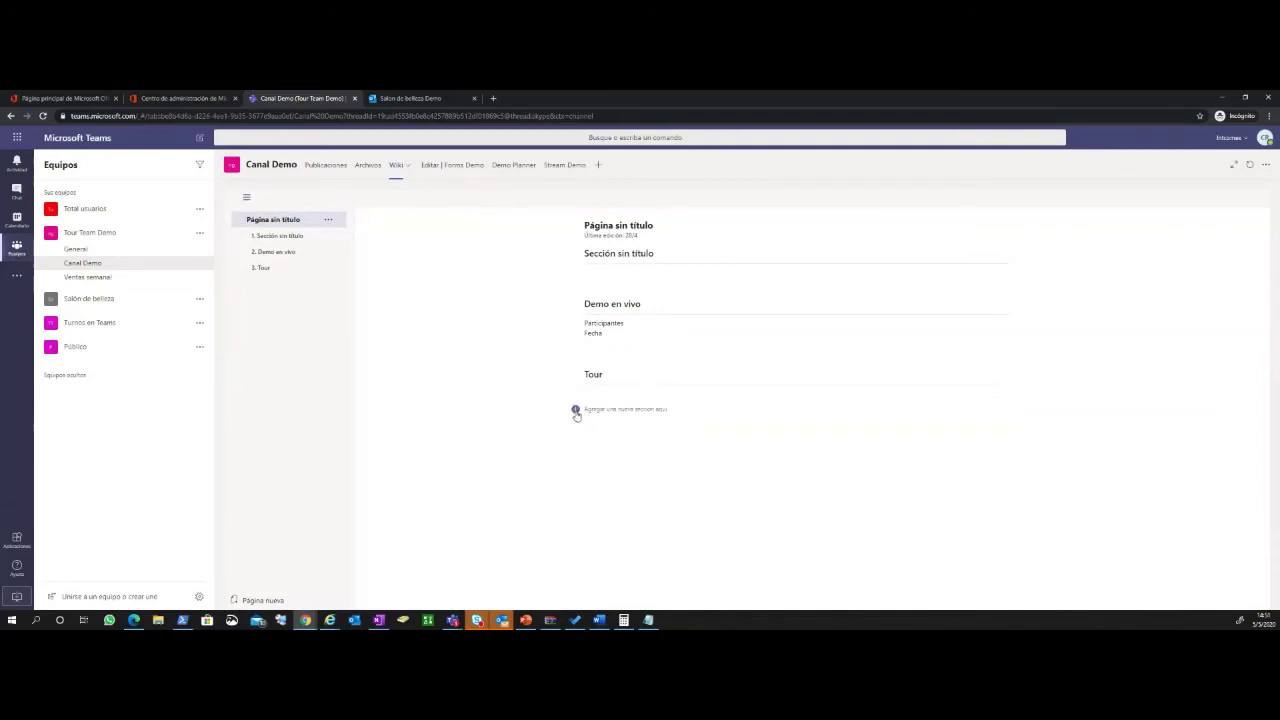
click(575, 409)
text(Web 2)
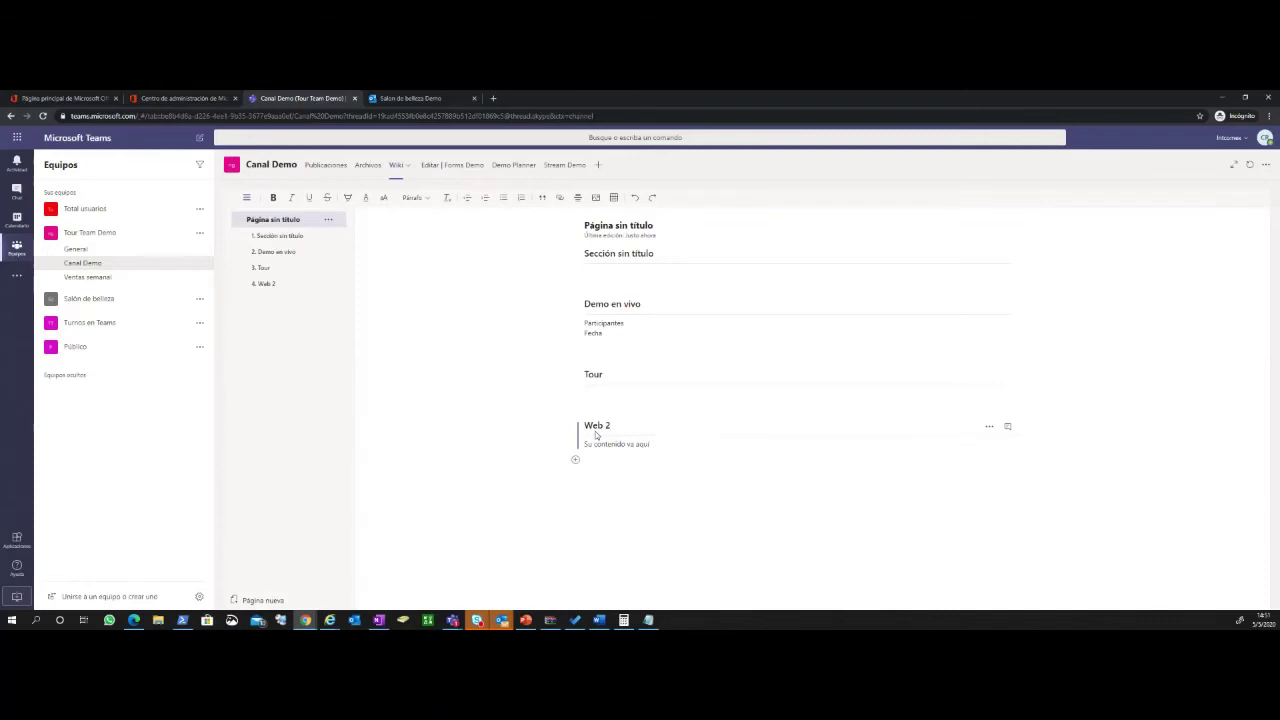
click(596, 434)
text(Acá)
key(Return)
key(Return)
key(Return)
text(Acuerdos)
key(Return)
click(455, 168)
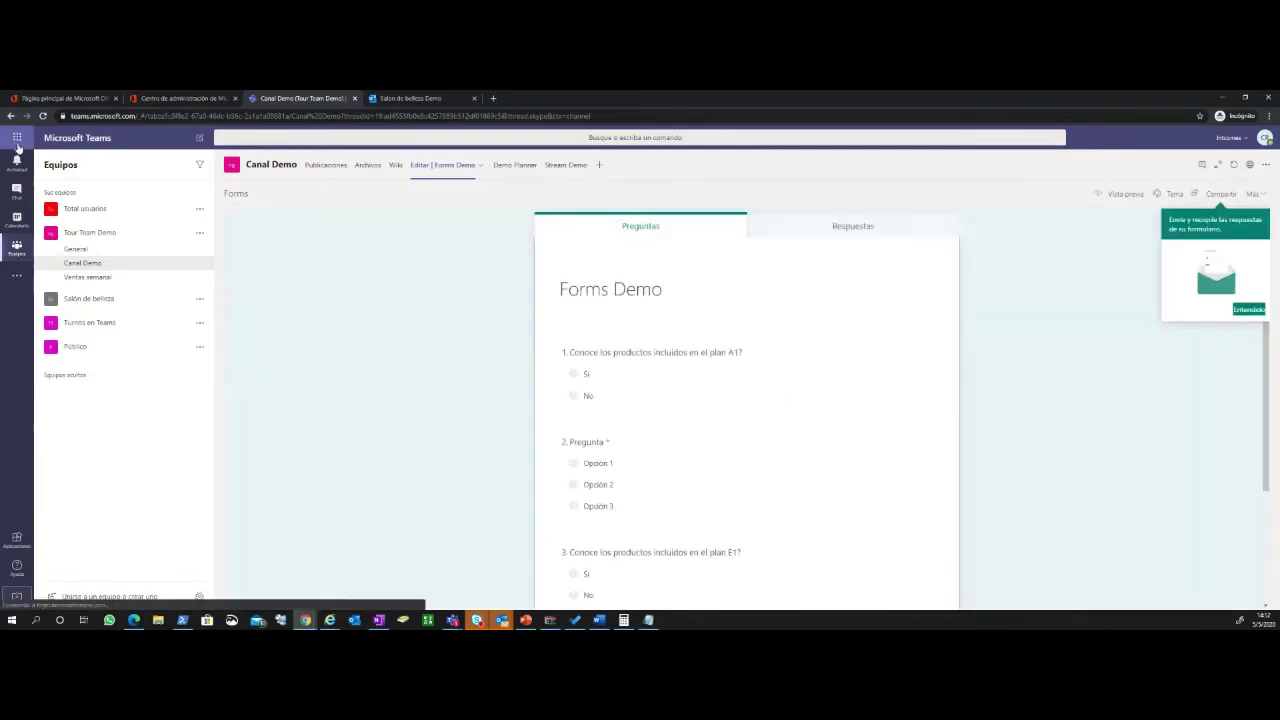
Open the Office 365 app list, scroll through the Forms Demo questions, and dismiss the sharing tip
click(17, 137)
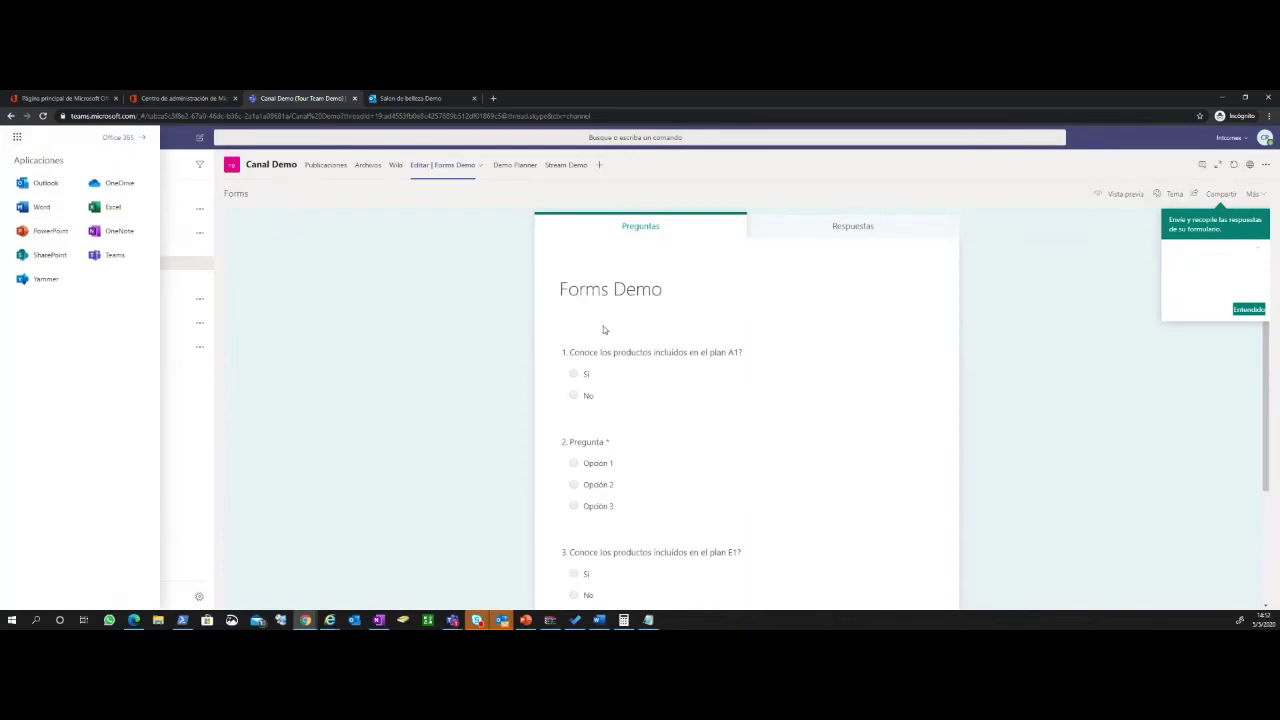
scroll(685, 415, down, 3)
scroll(690, 420, up, 3)
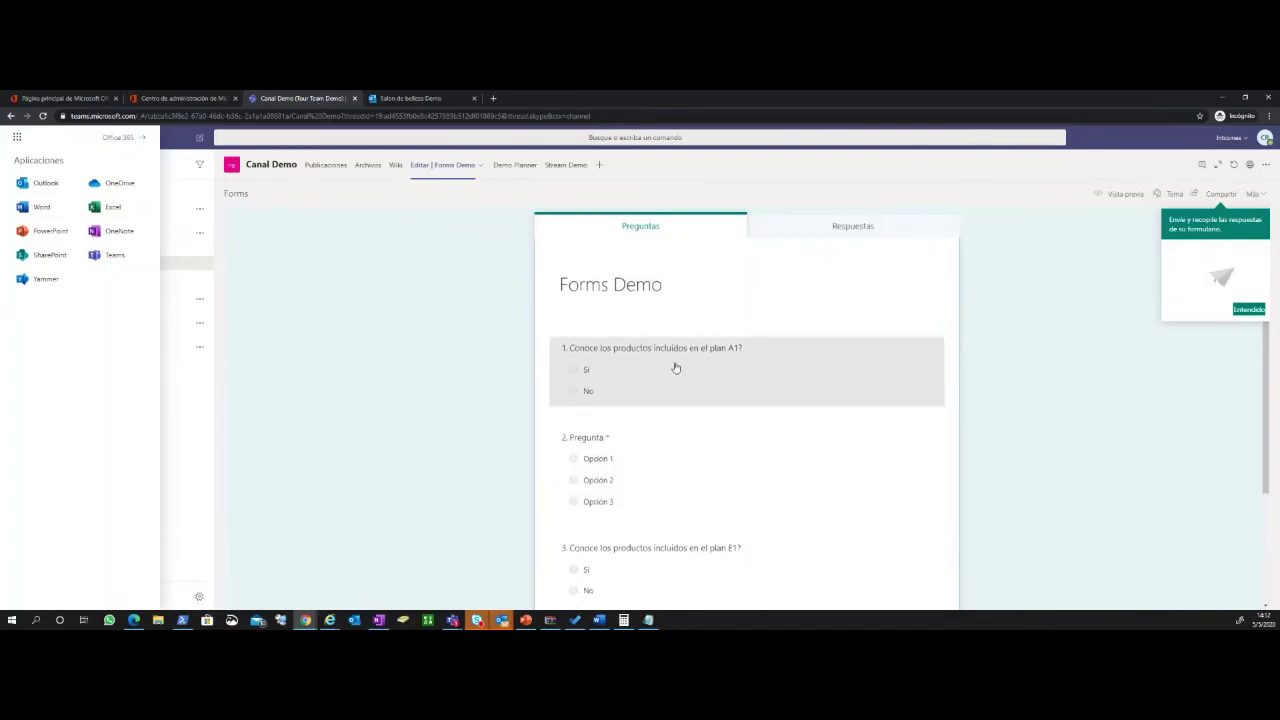
scroll(674, 366, down, 3)
scroll(674, 366, up, 3)
scroll(674, 366, down, 3)
scroll(674, 363, down, 1)
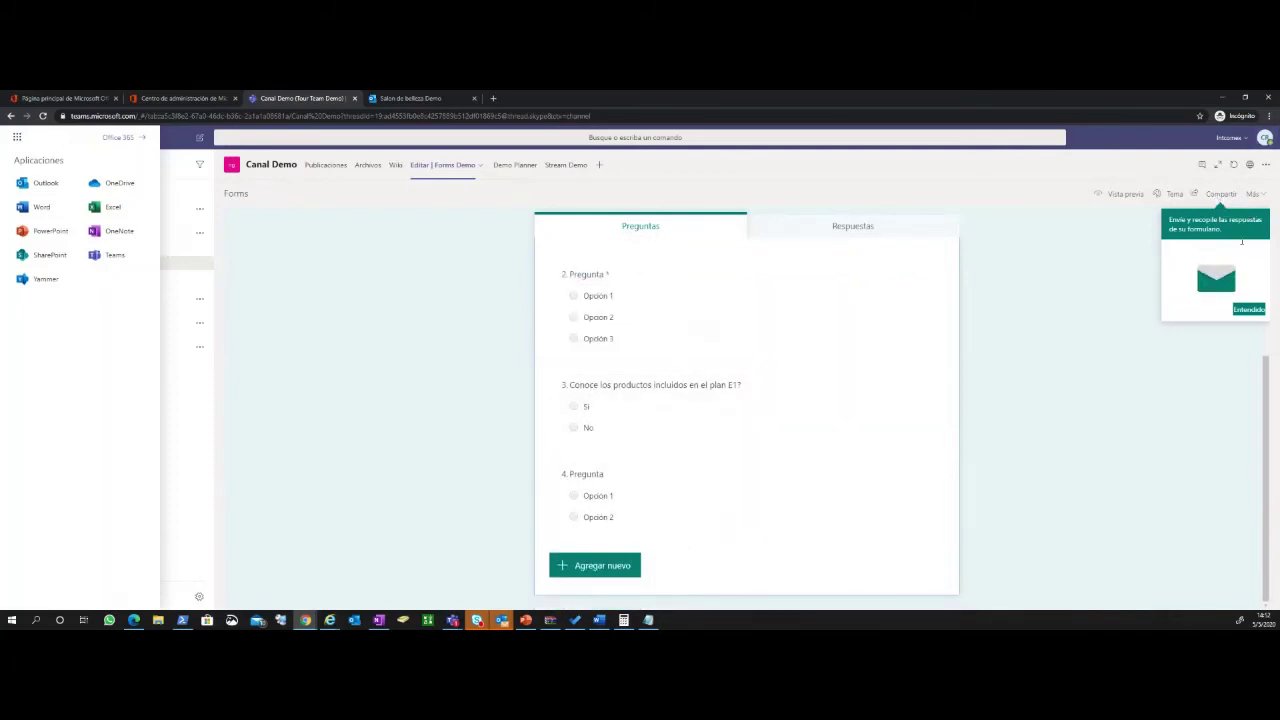
click(1251, 313)
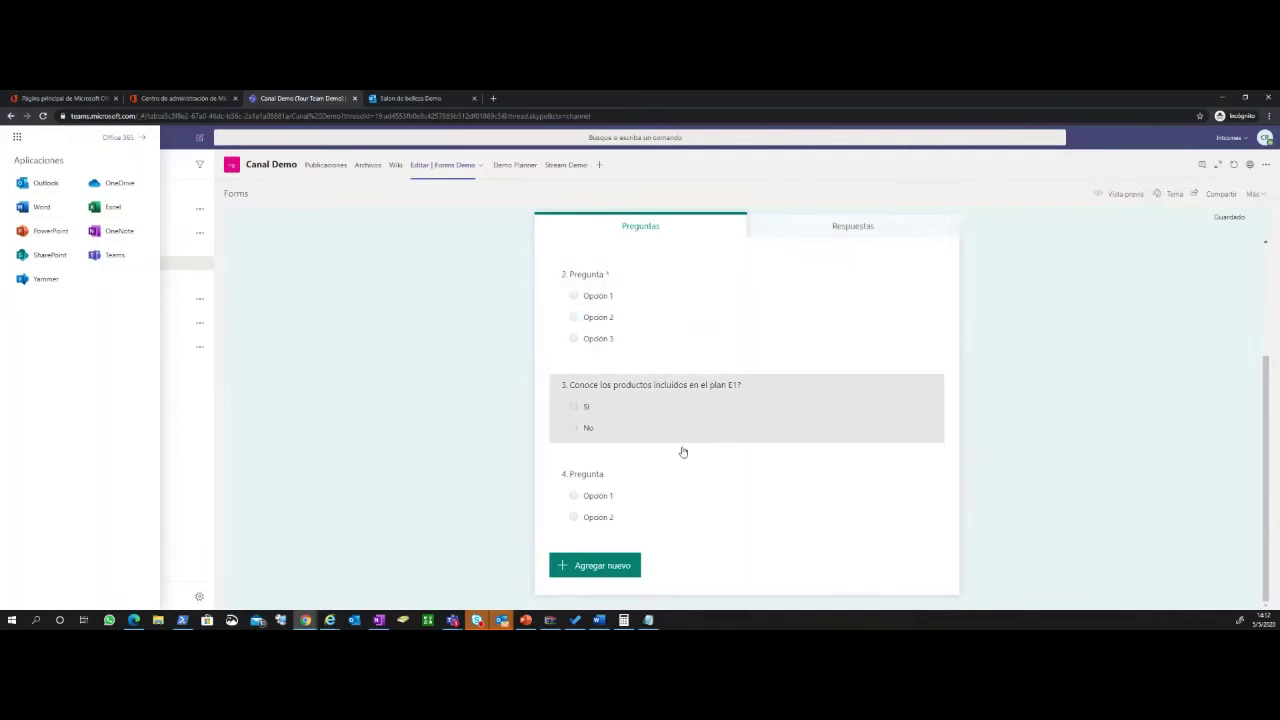
mouse_move(650, 618)
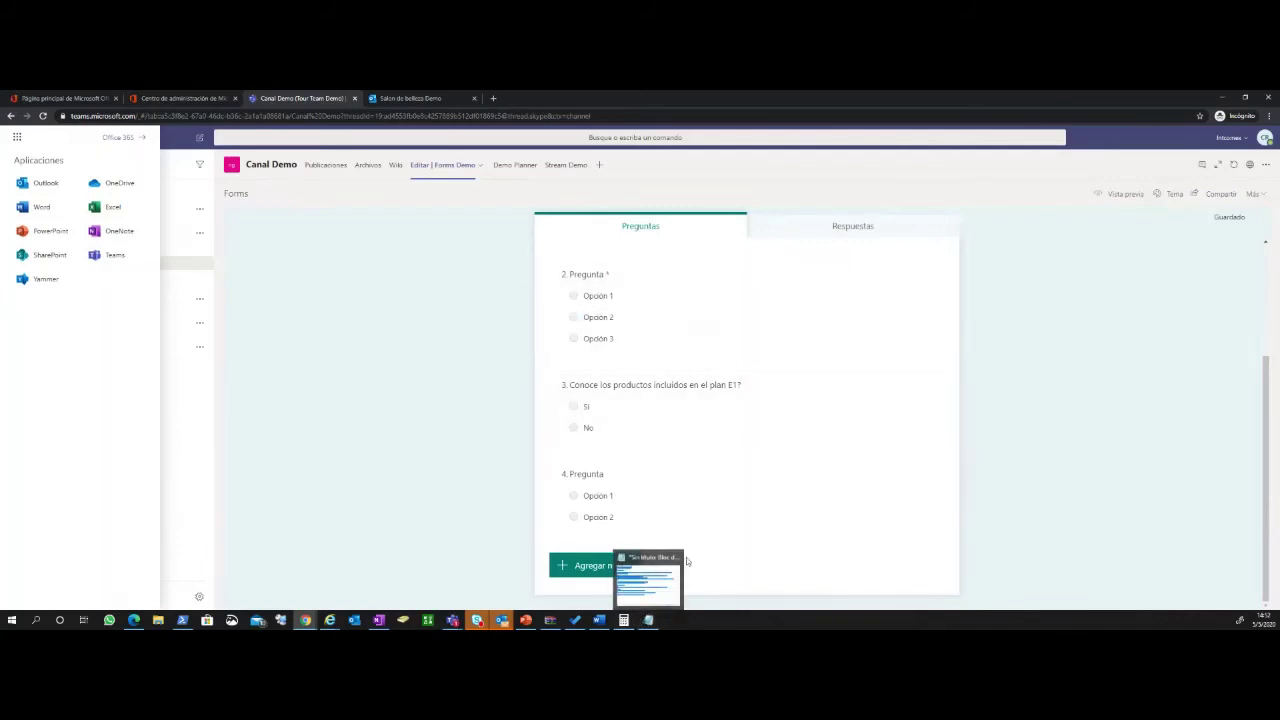
Retitle question 4 as 'Opción 1, 2 o 3'
click(584, 567)
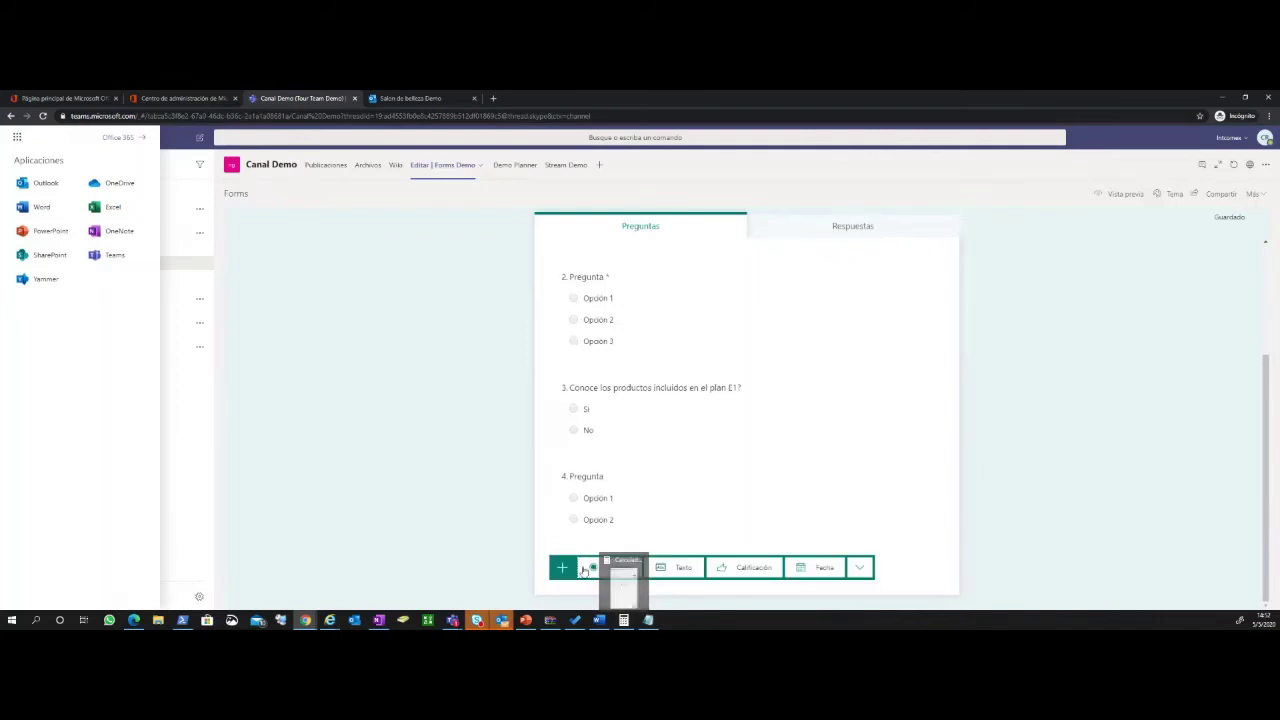
click(603, 483)
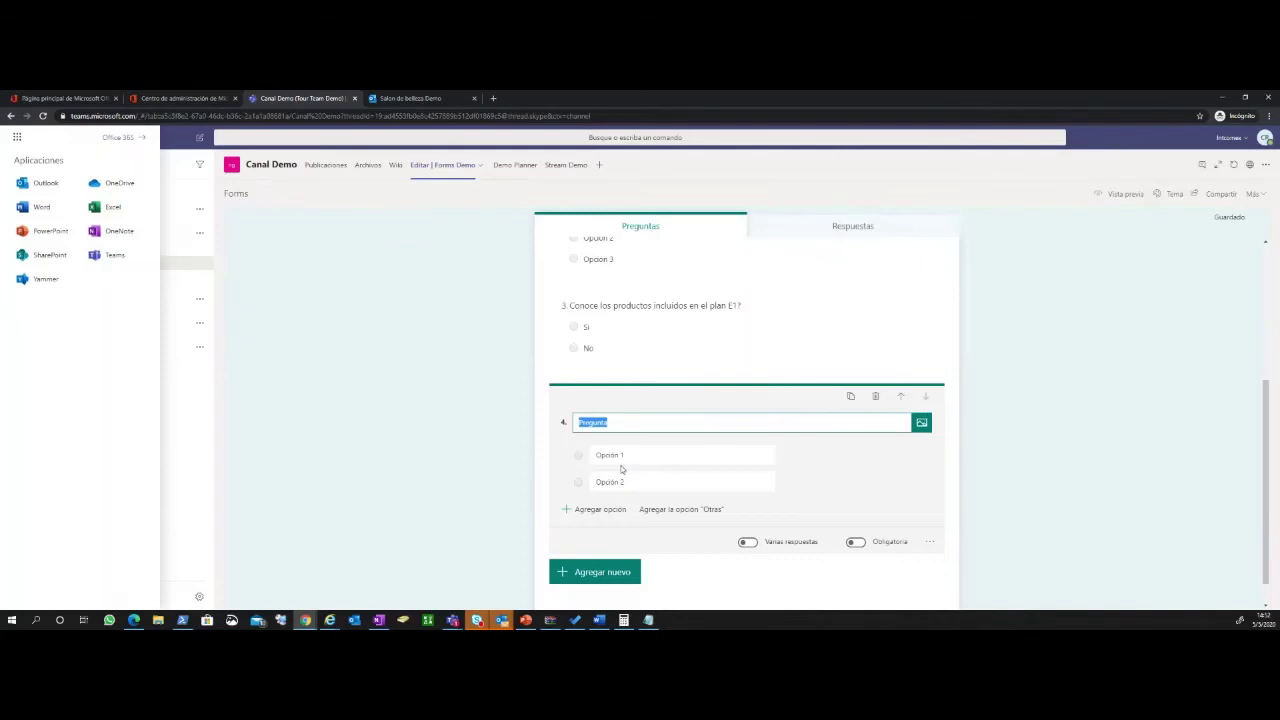
text(Opción 1, 2 o 3)
Give question 4 three answer choices: Si, No and Quiza
click(603, 510)
click(628, 456)
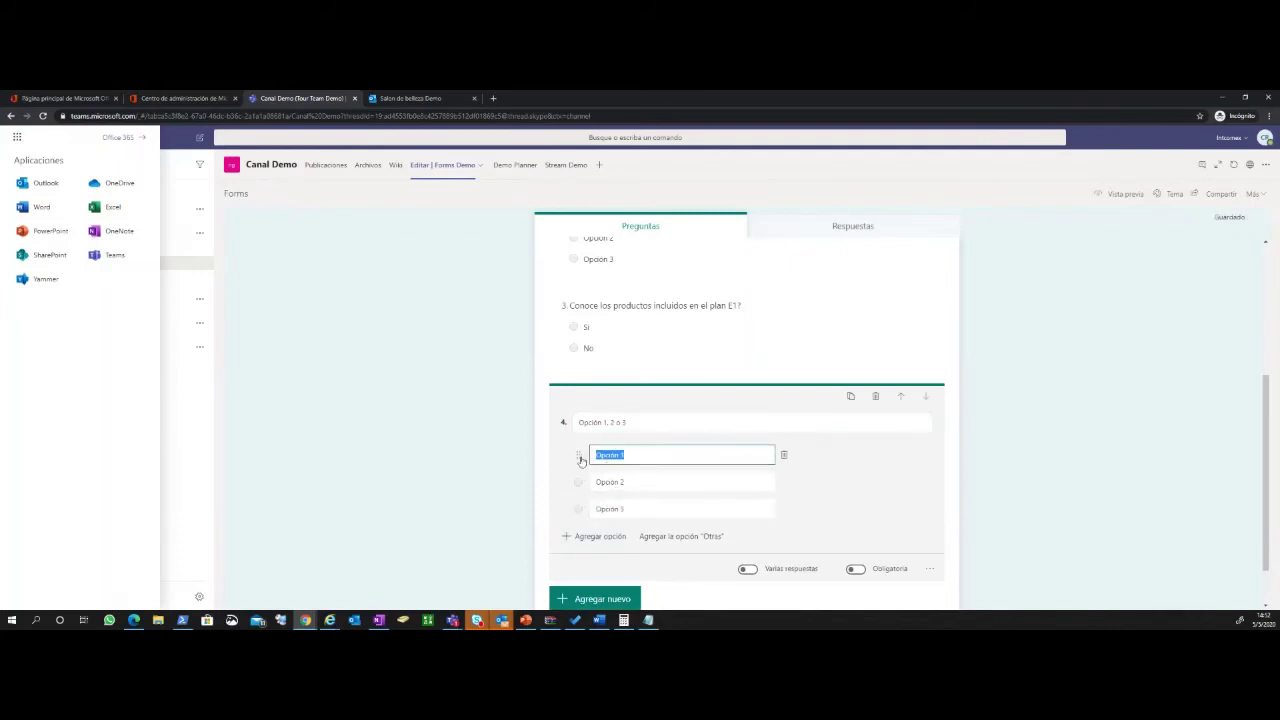
text(Si)
key(Return)
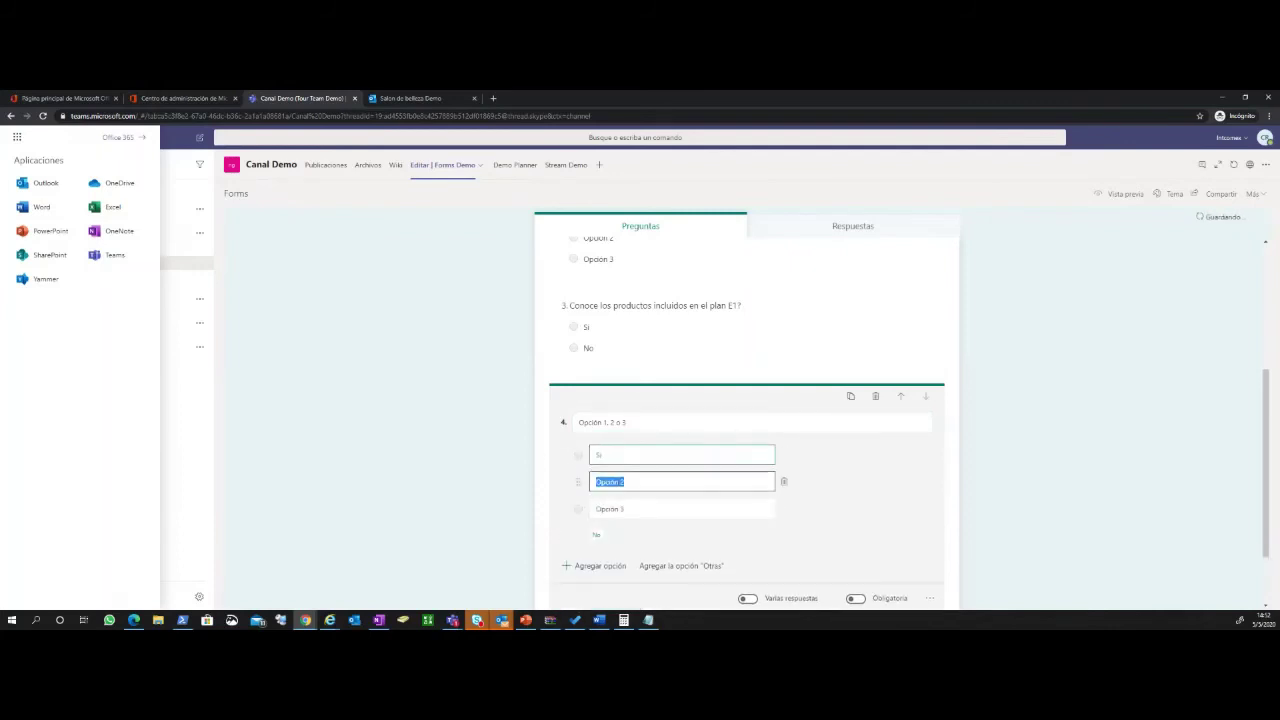
click(597, 535)
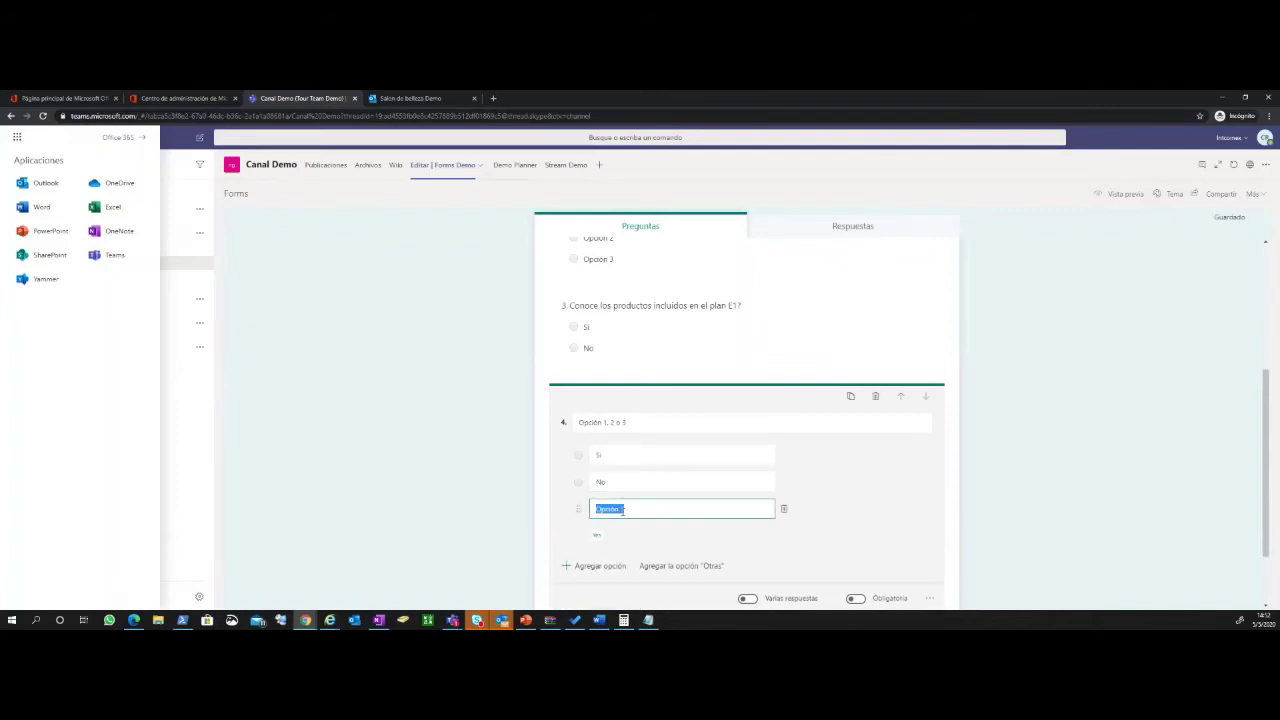
text(S)
key(BackSpace)
text(O)
key(BackSpace)
key(BackSpace)
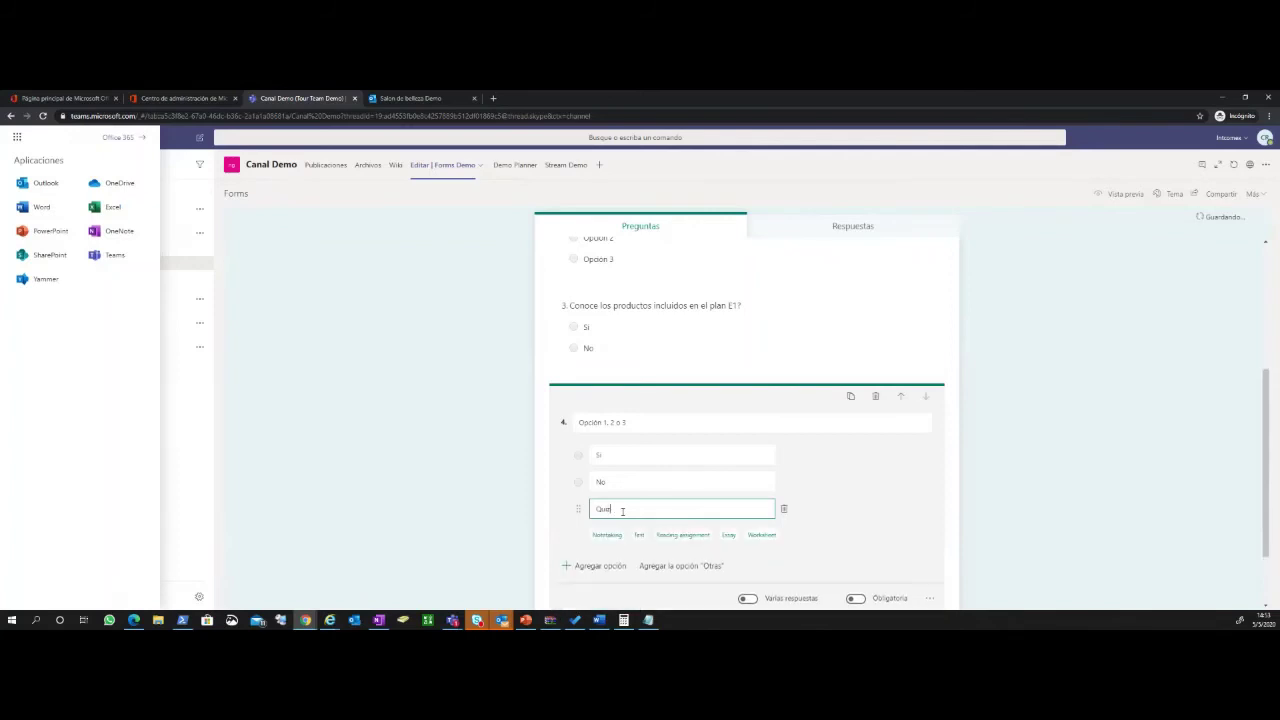
text(a)
click(1077, 603)
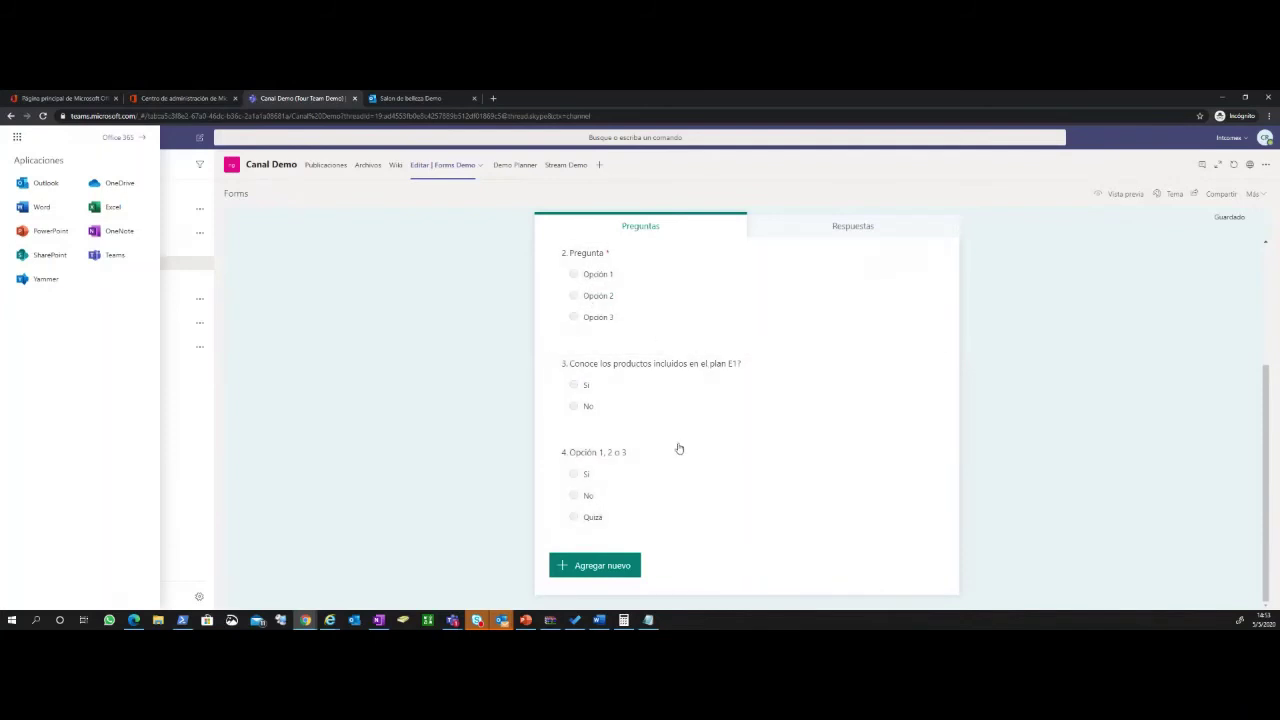
scroll(678, 458, up, 3)
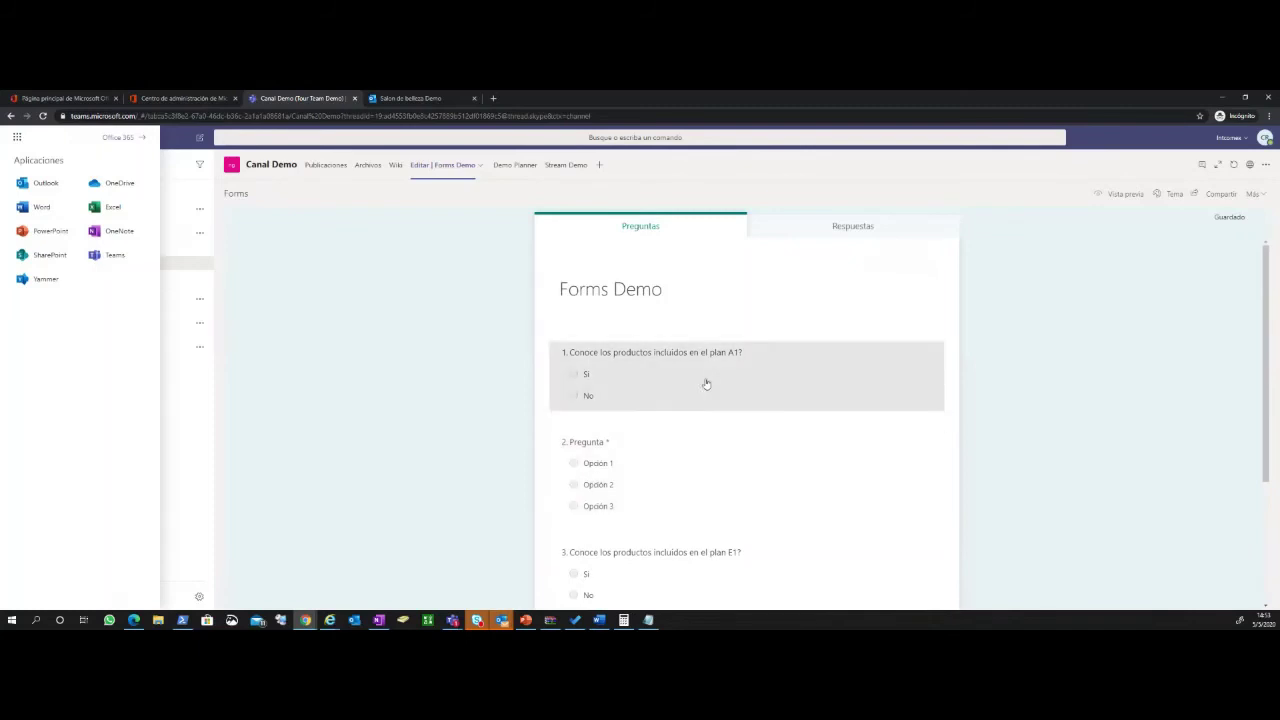
click(851, 225)
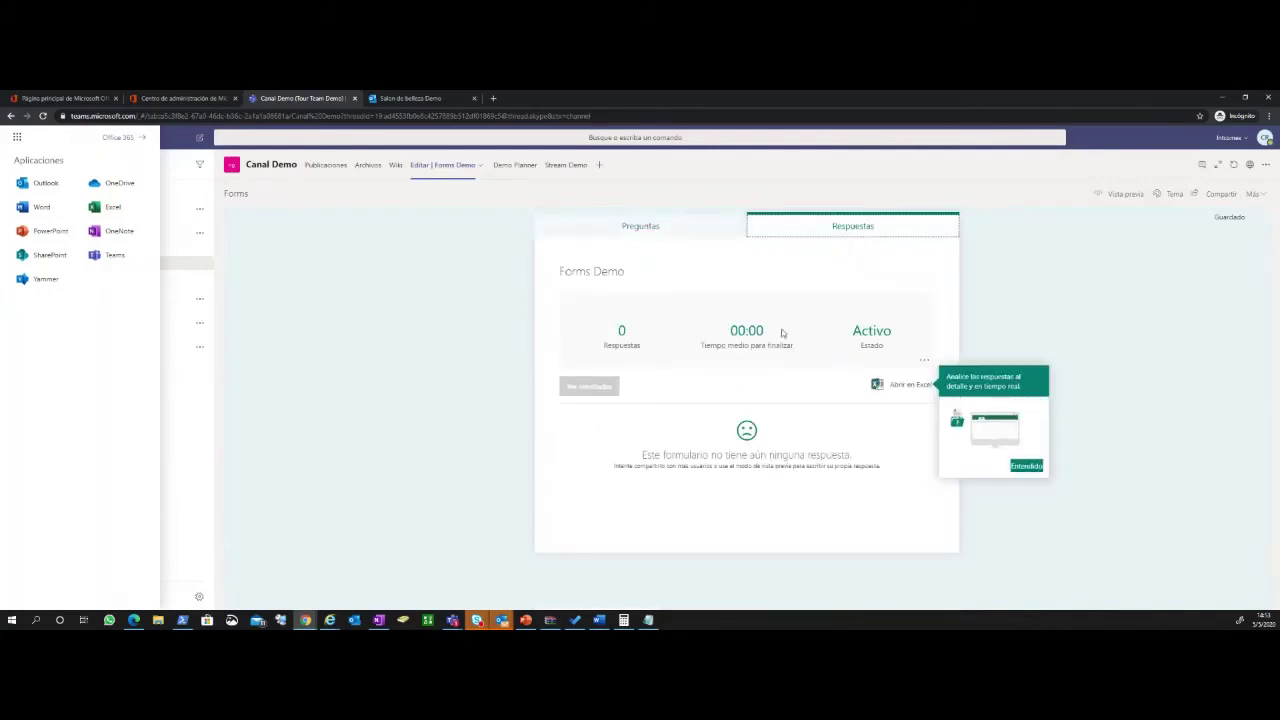
click(1027, 466)
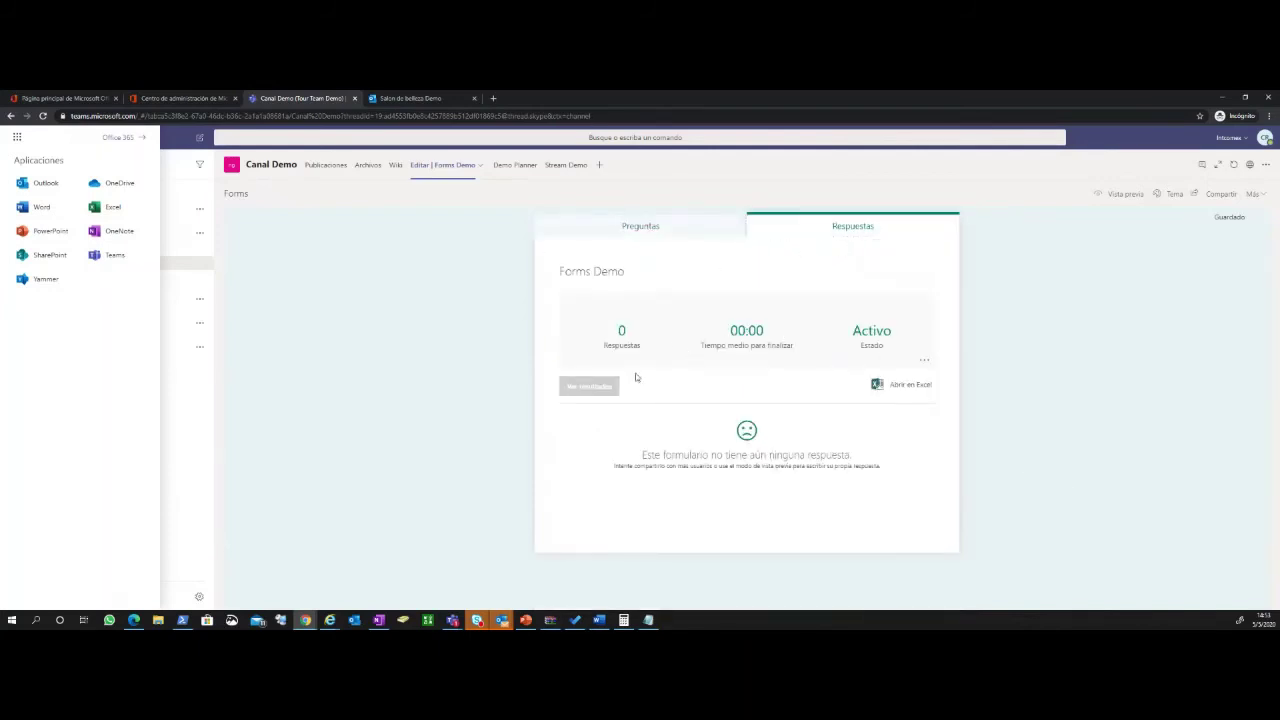
click(632, 233)
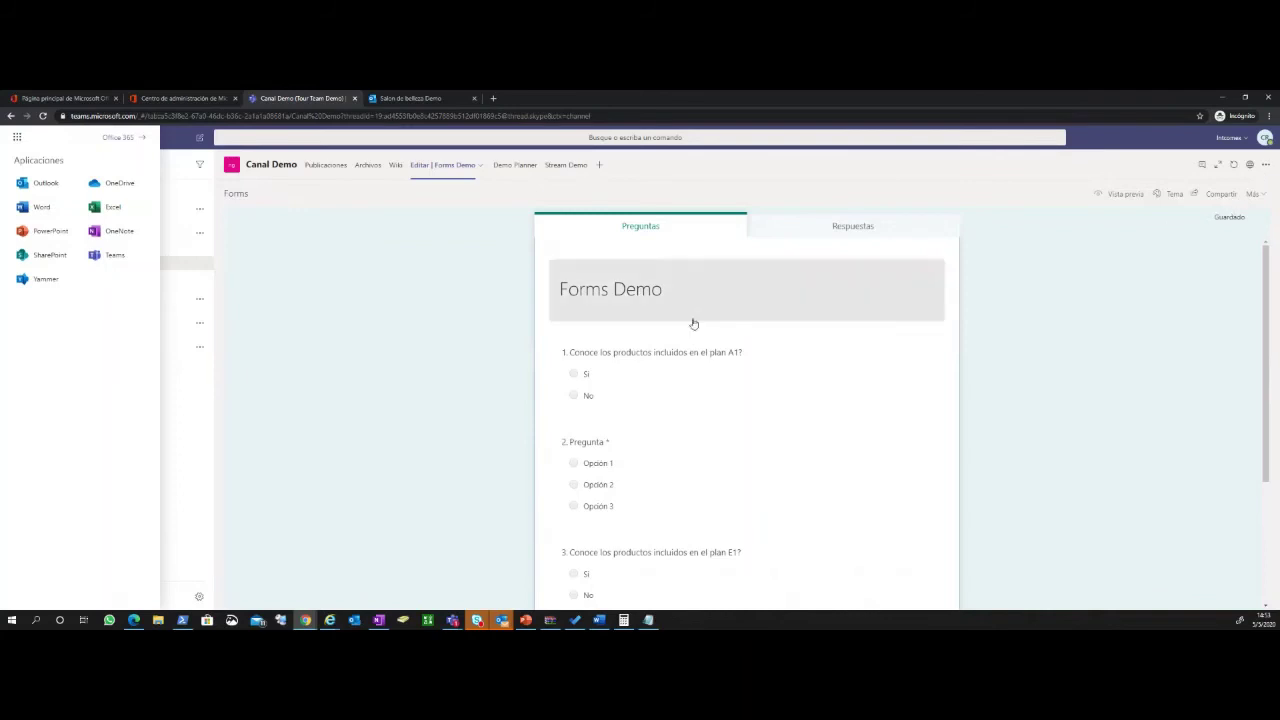
scroll(604, 422, down, 3)
scroll(608, 420, up, 3)
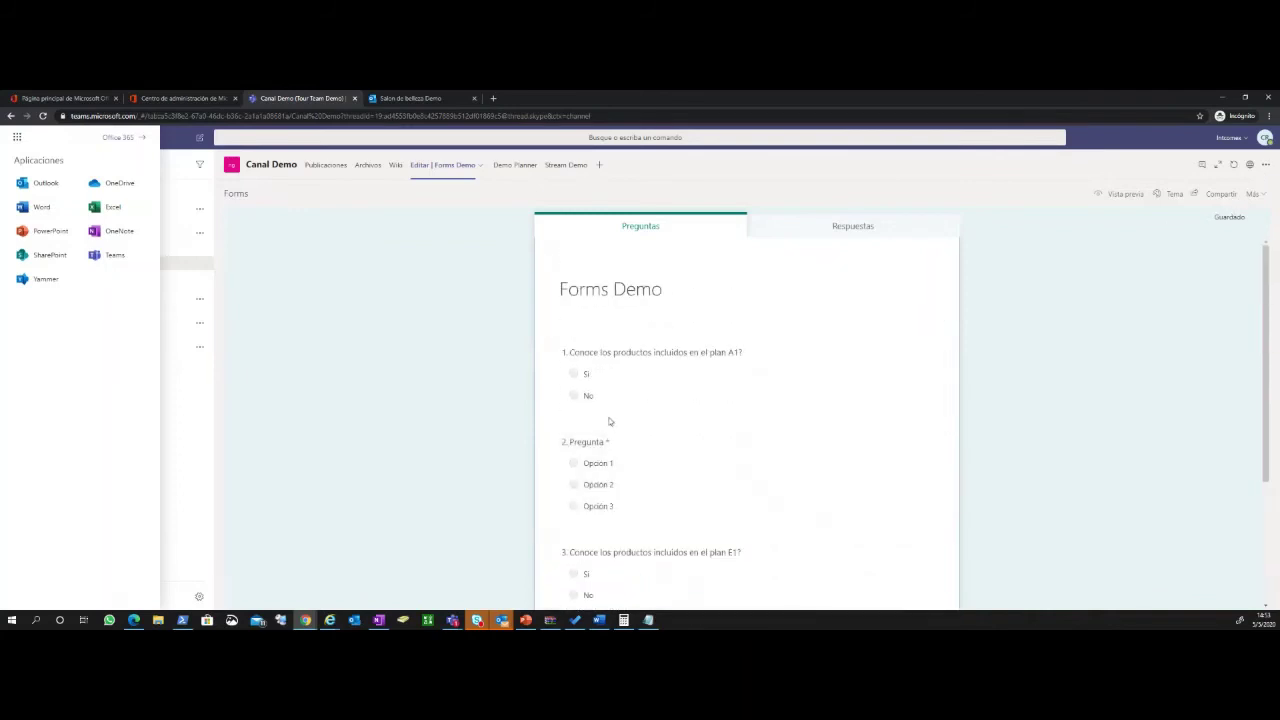
click(657, 292)
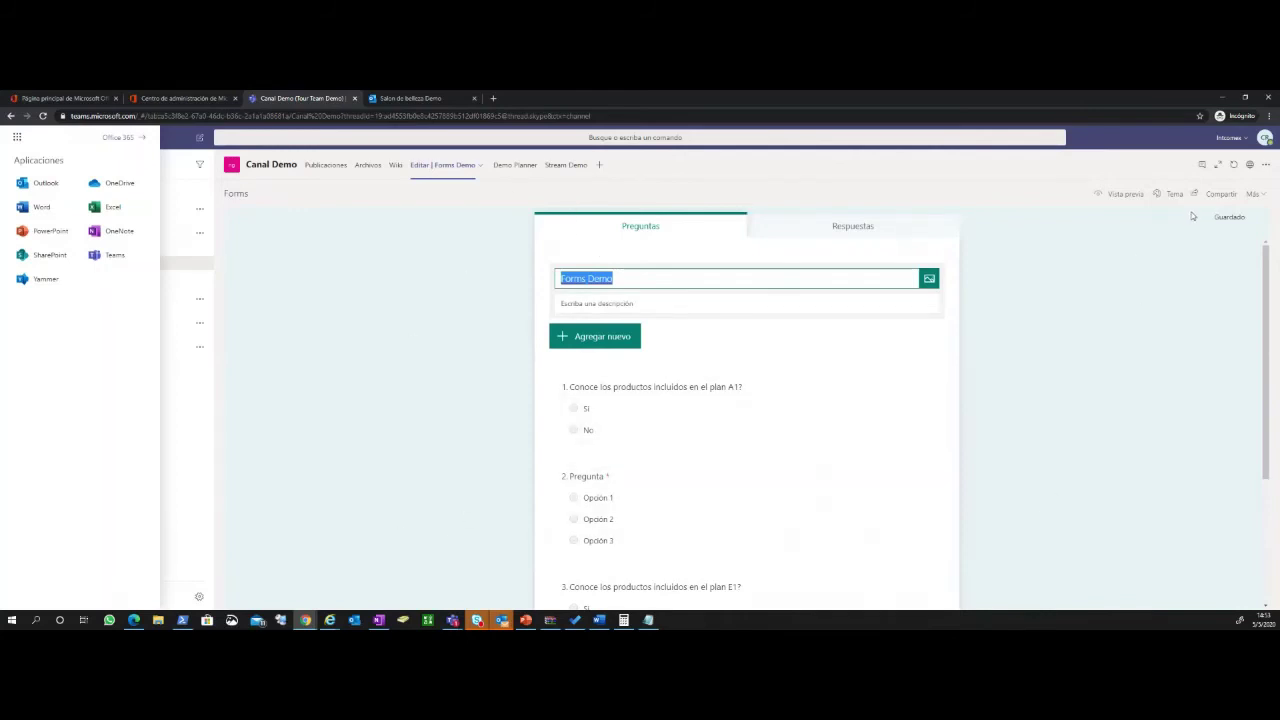
Copy the form's response link from its sharing options
click(1220, 194)
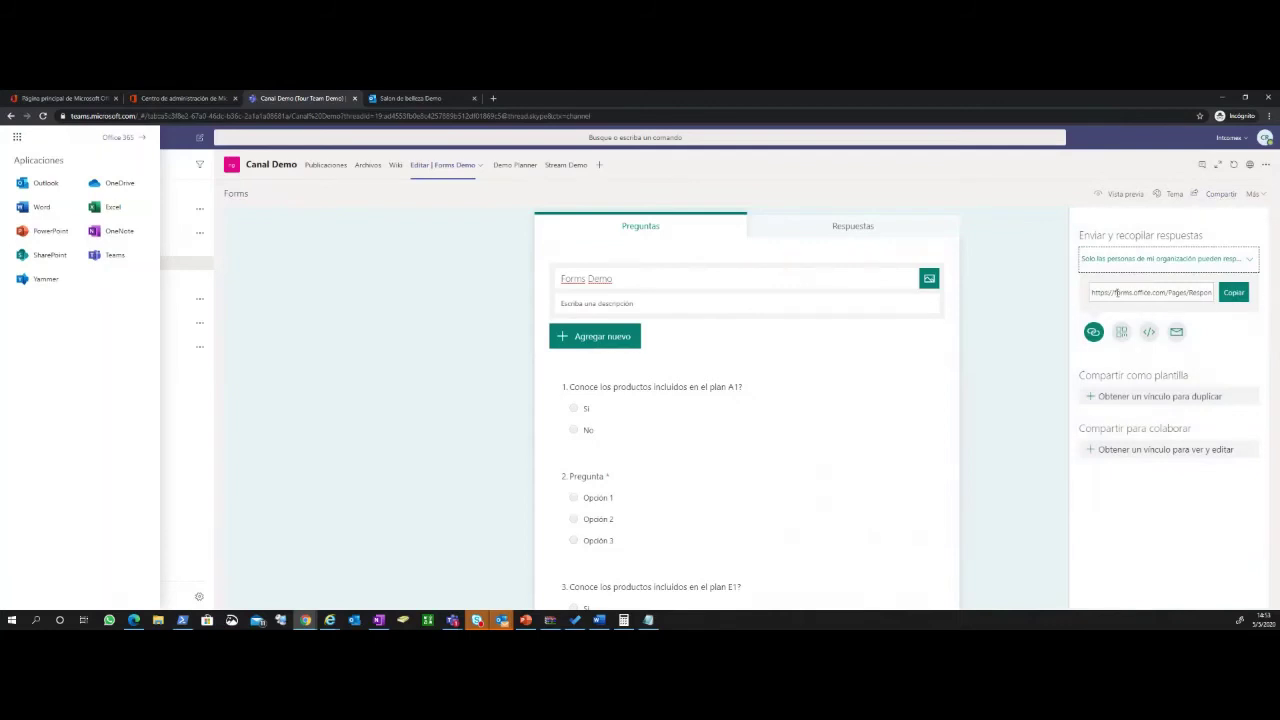
drag(1116, 292, 1214, 291)
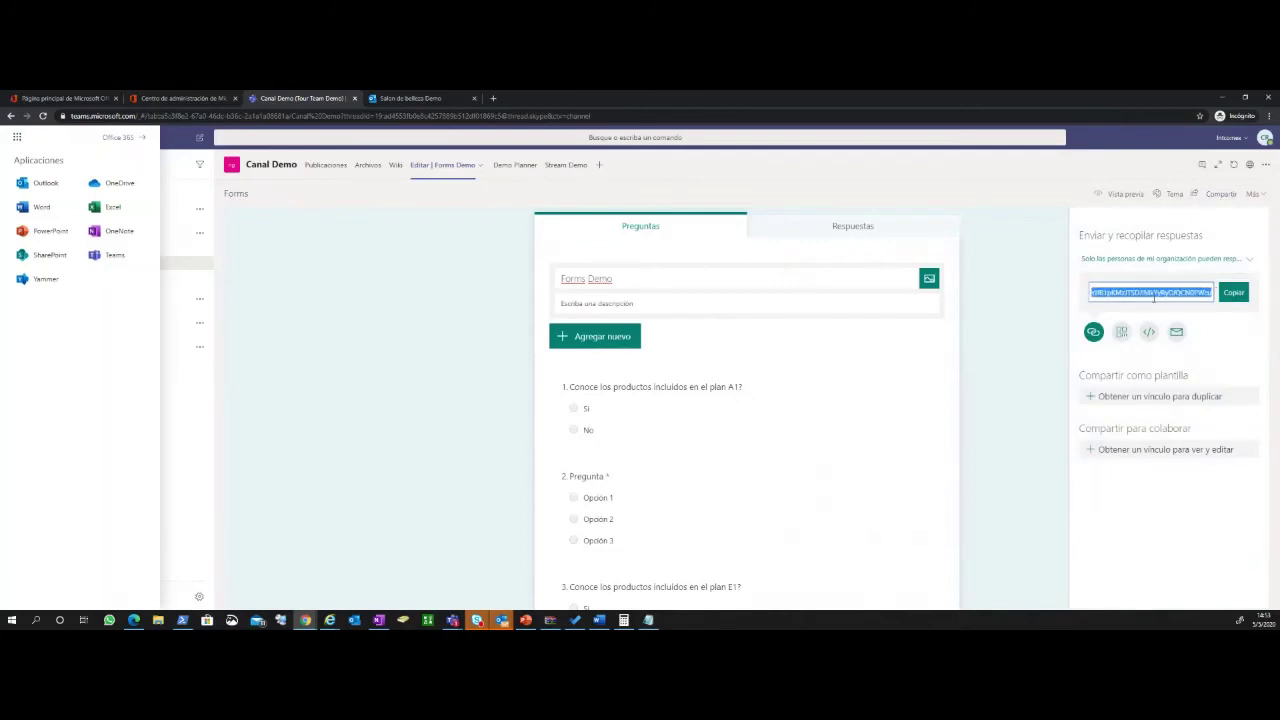
click(1236, 294)
Preview the form's QR code, then close the sharing options
click(1121, 334)
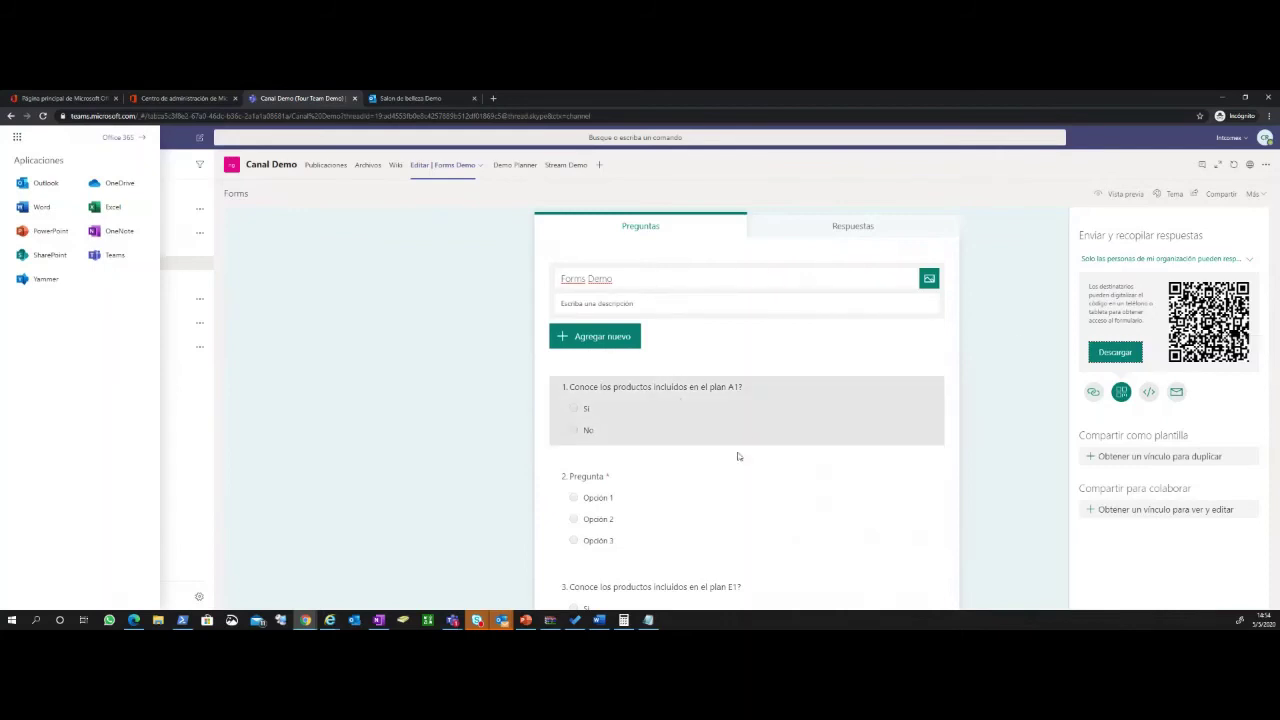
click(1256, 196)
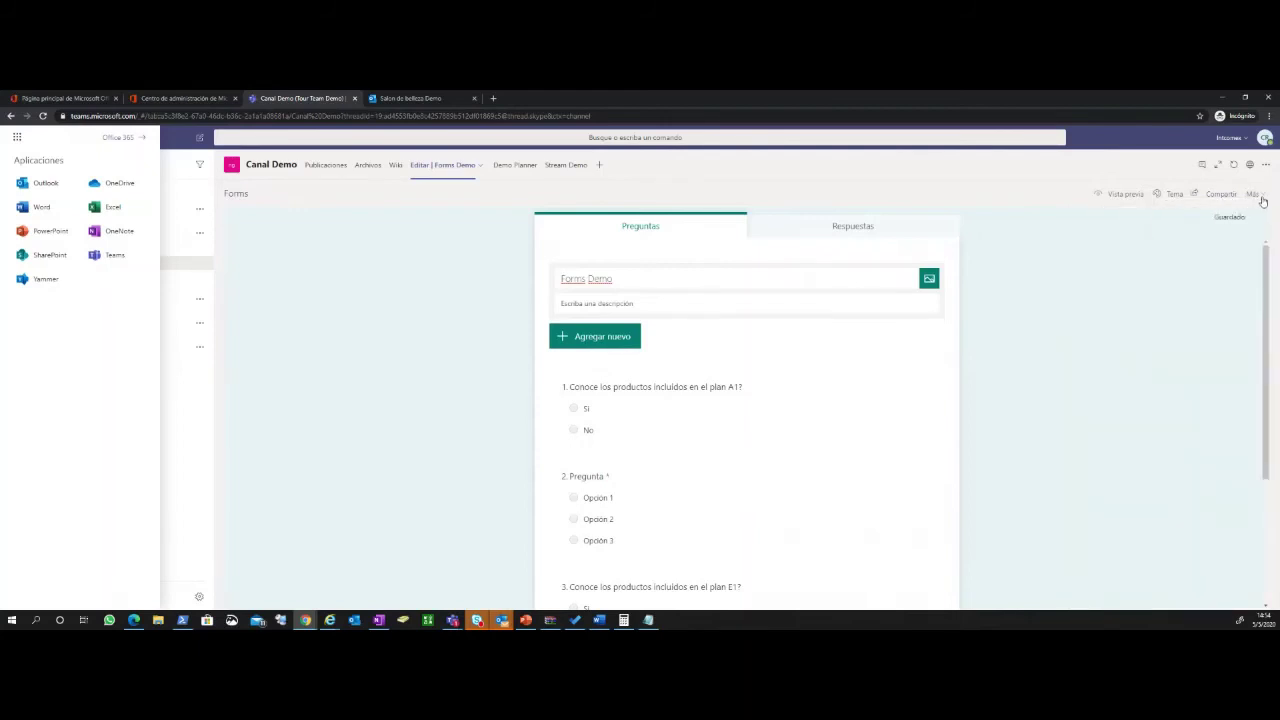
click(1258, 196)
In Configuración, allow anyone with the link to respond and set a 5/5/2020 15:00 start date
click(1205, 217)
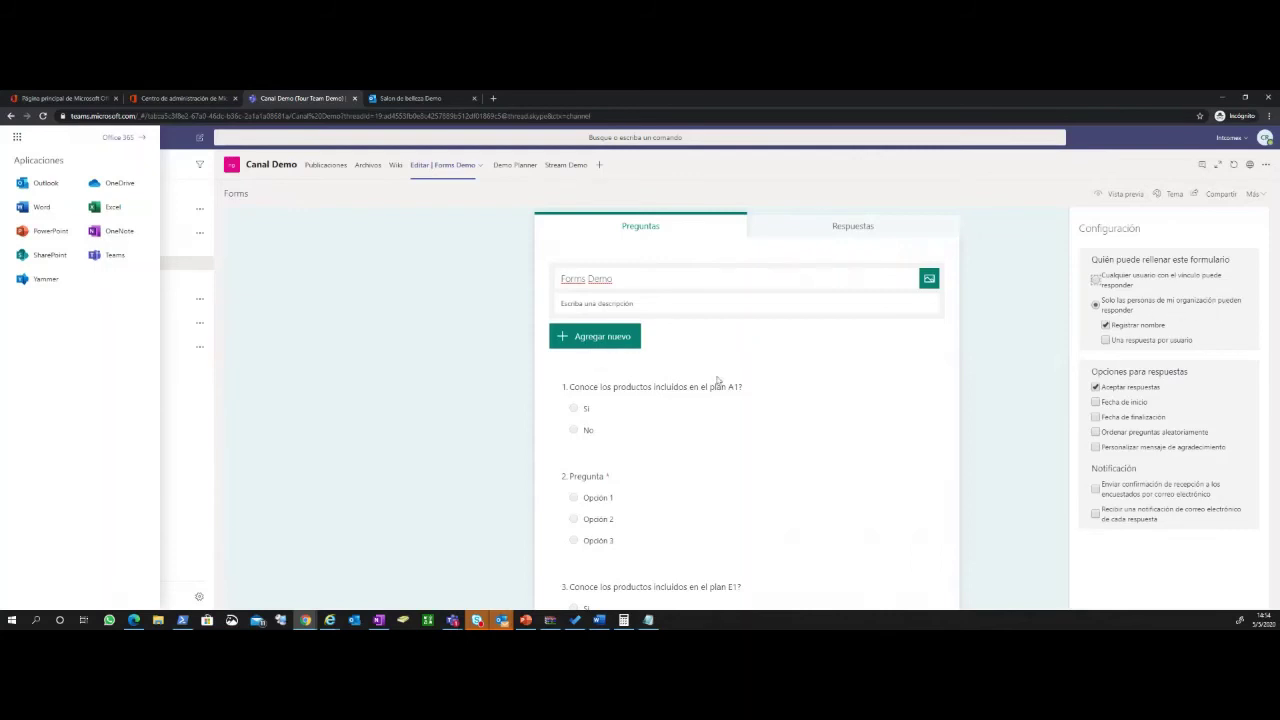
click(1095, 280)
click(1096, 403)
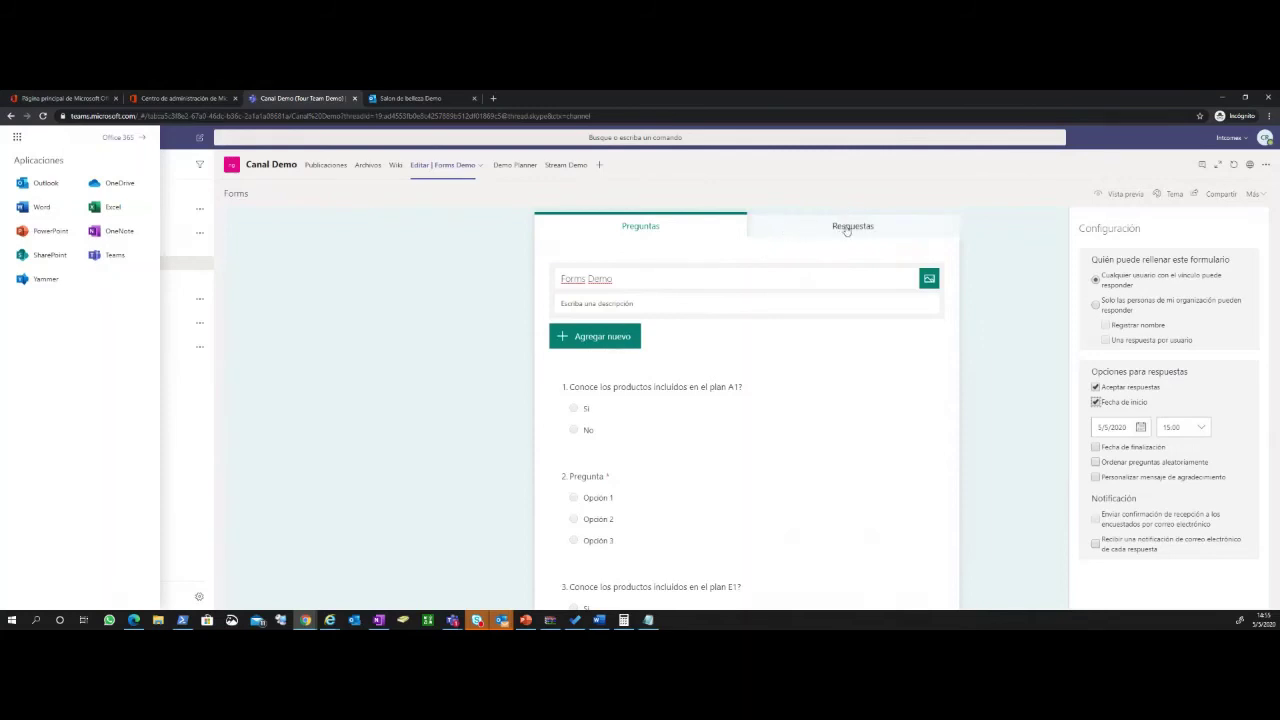
Check Respuestas shows the form Cerrado with no responses, then go to Demo Planner
click(846, 228)
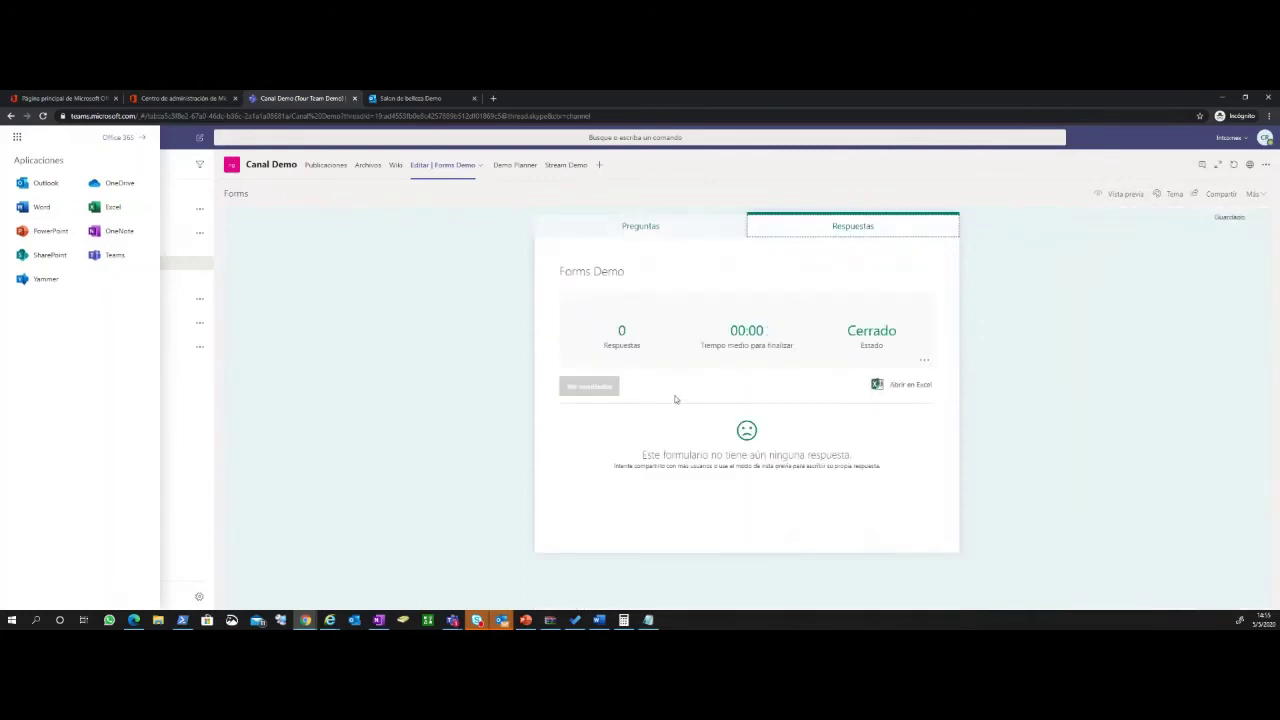
click(651, 230)
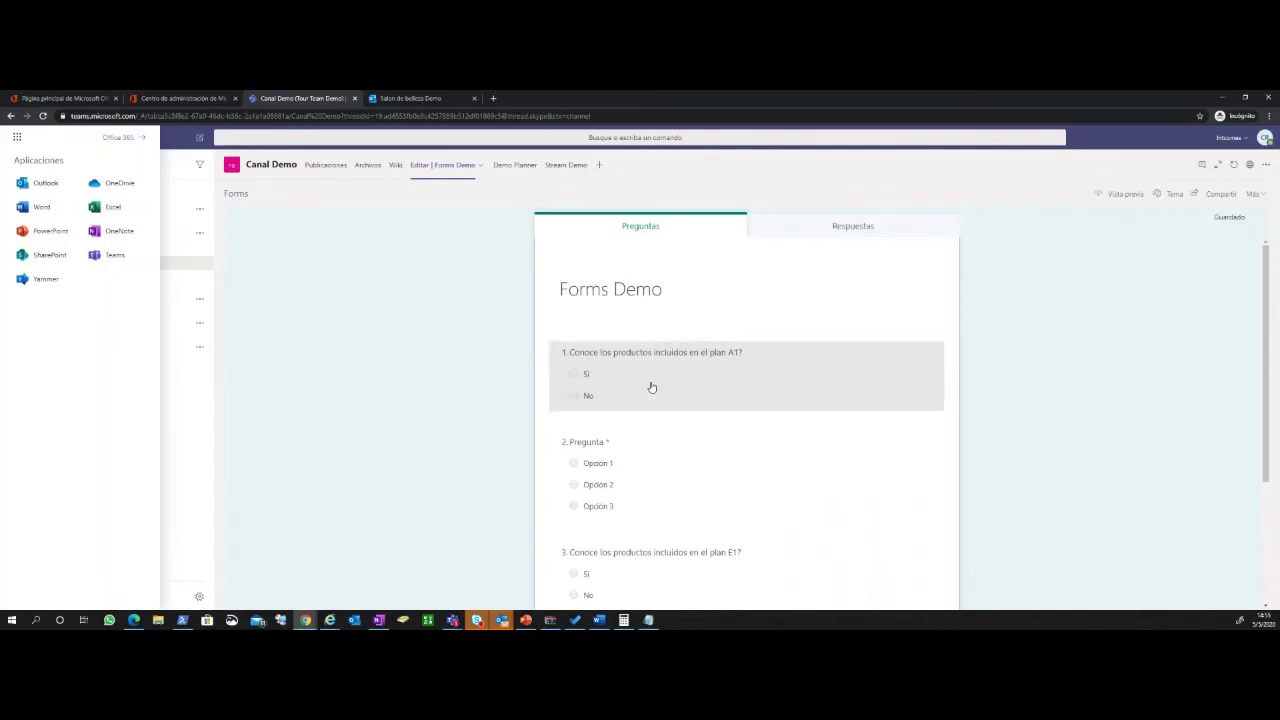
scroll(668, 569, down, 2)
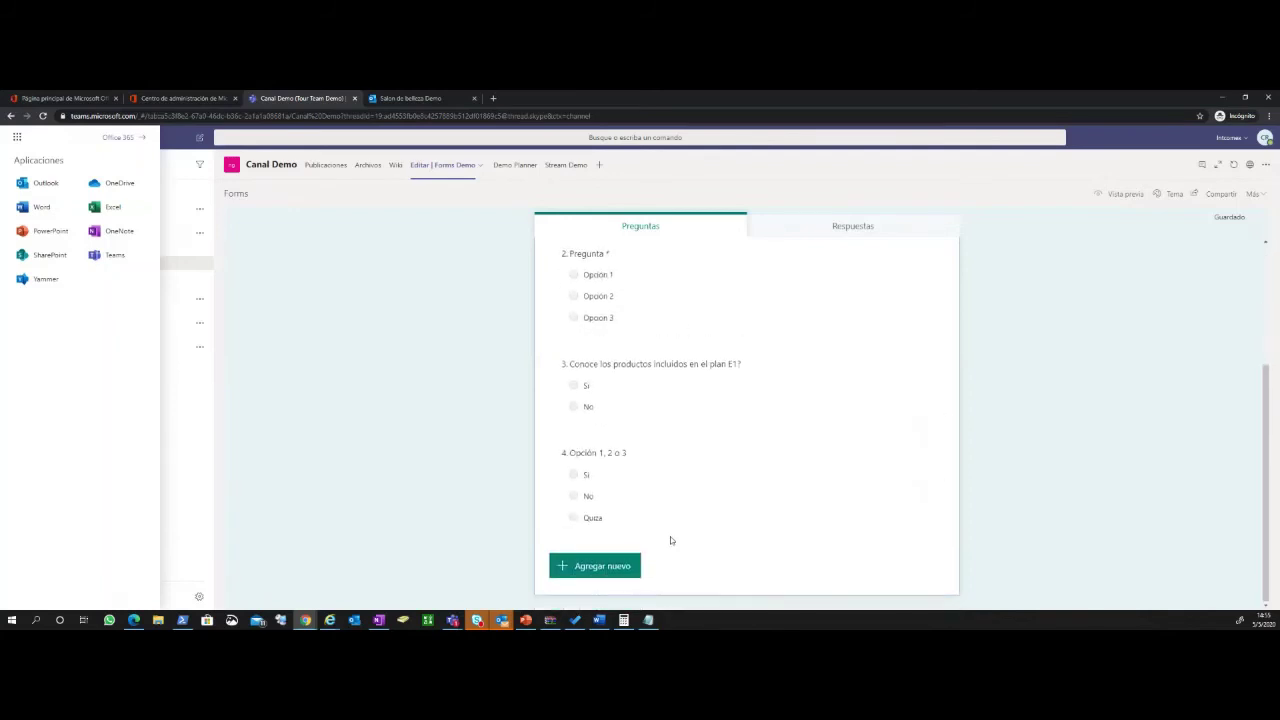
scroll(669, 537, up, 2)
click(820, 232)
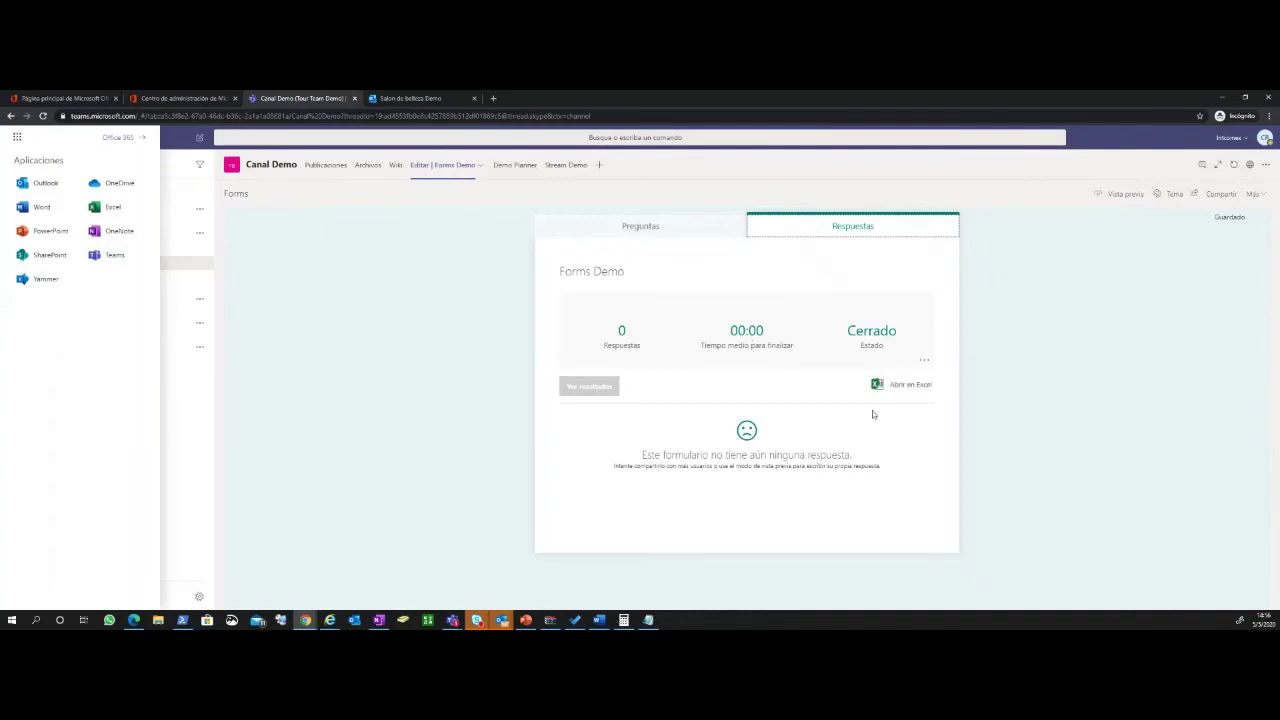
click(518, 166)
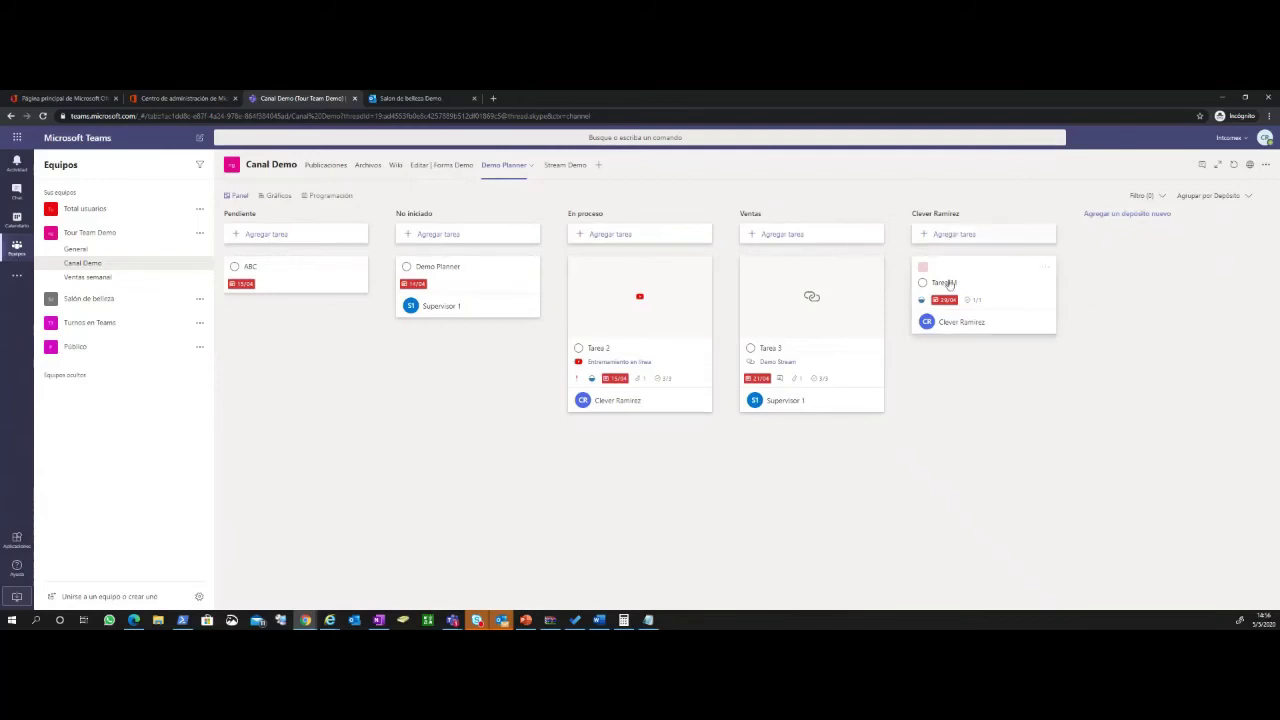
Drag the Tarea 11 and Demo Planner cards into the Ventas bucket
drag(992, 296, 832, 482)
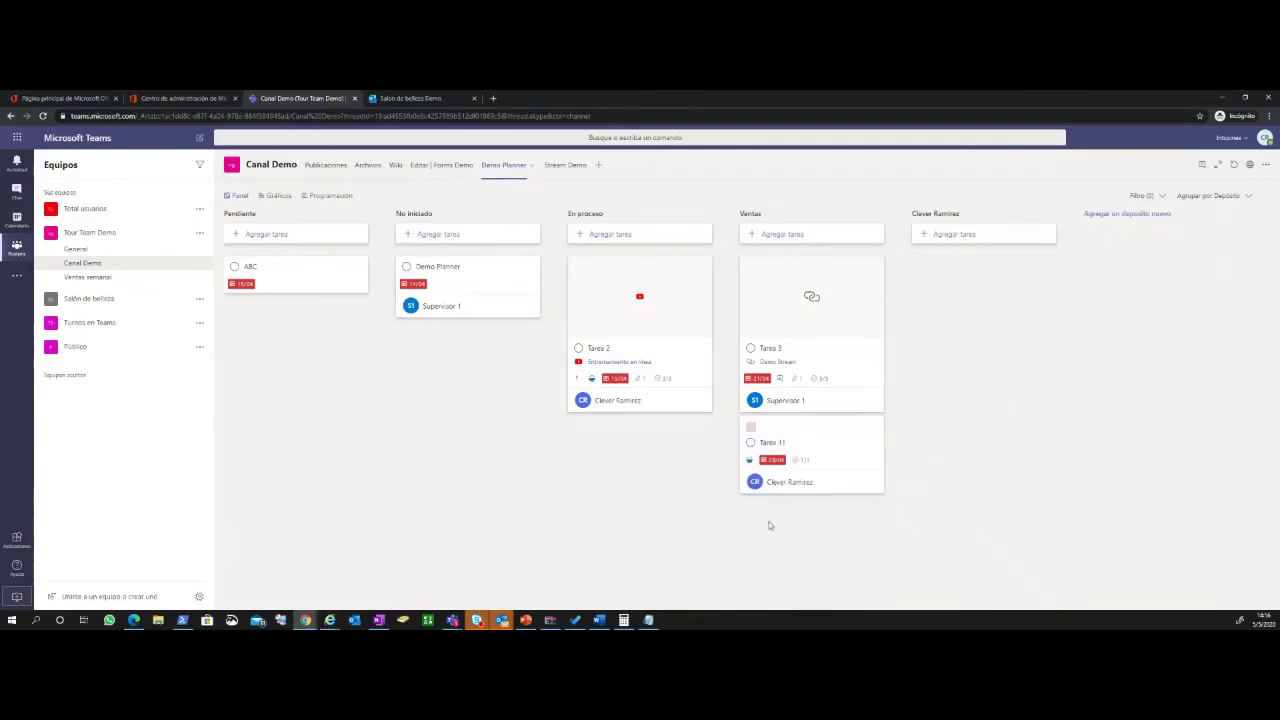
drag(450, 310, 785, 528)
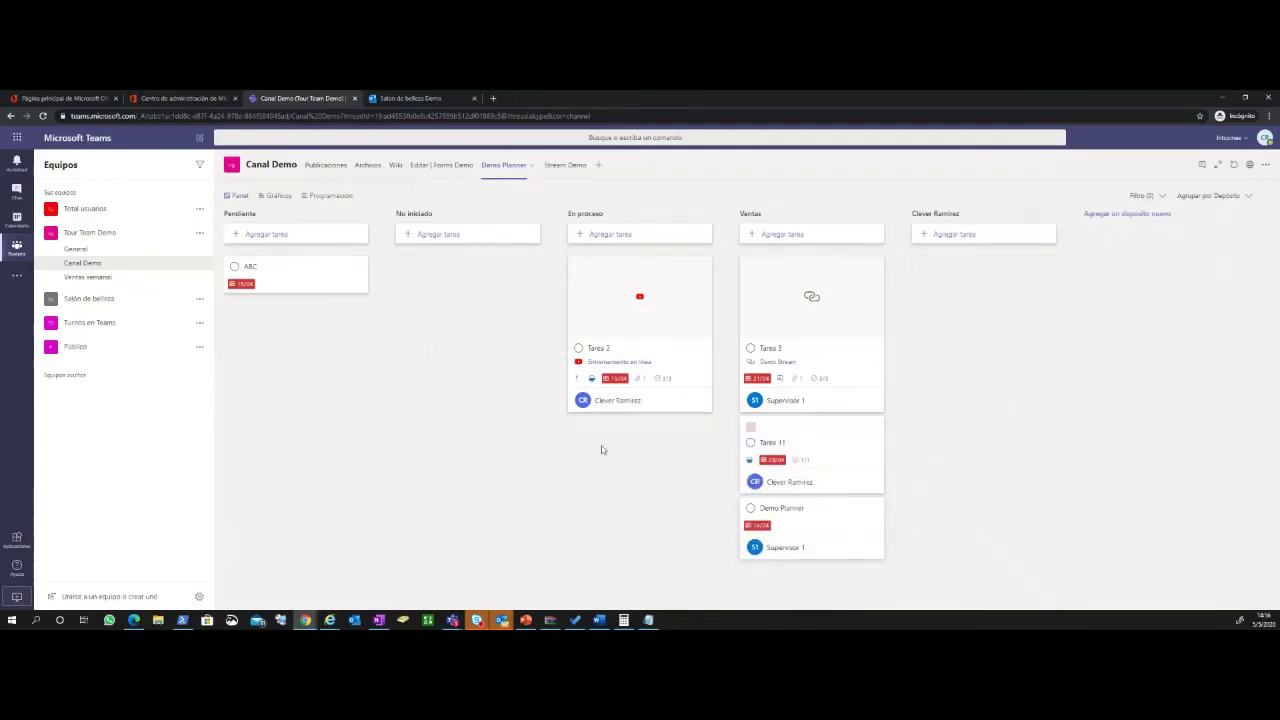
drag(237, 277, 262, 290)
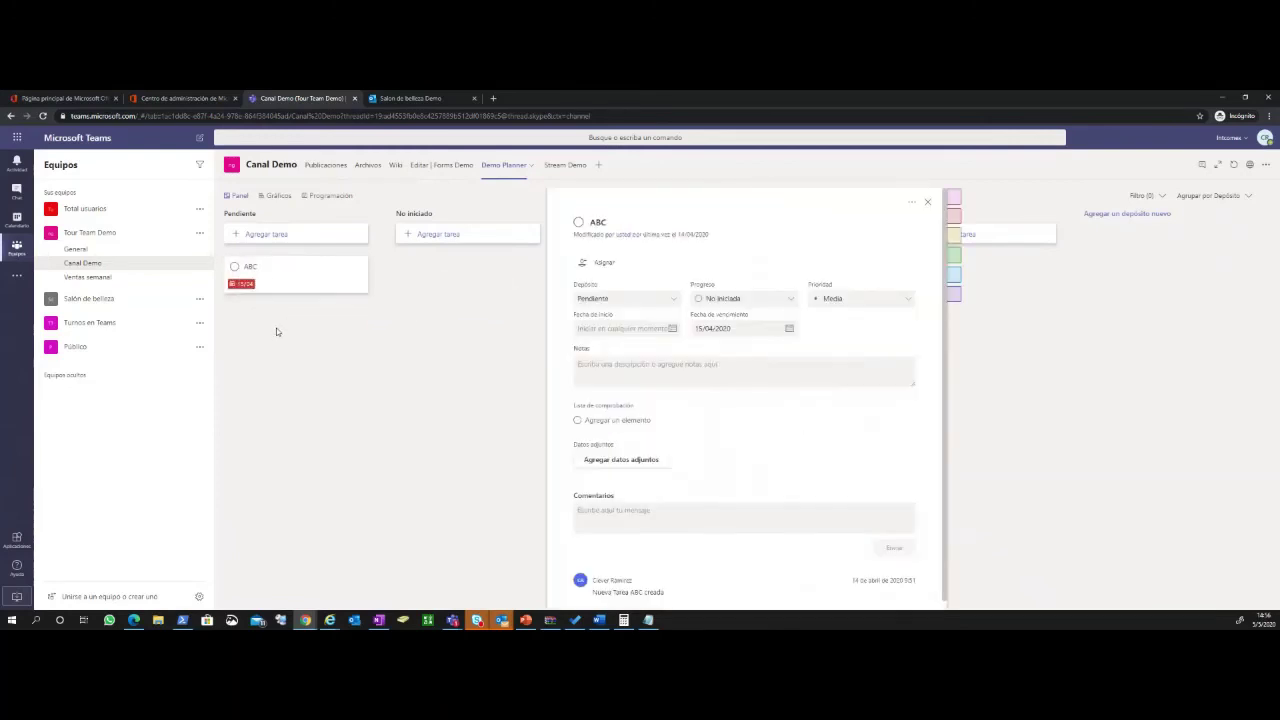
Mark ABC as En curso and move it into the En proceso bucket
click(757, 305)
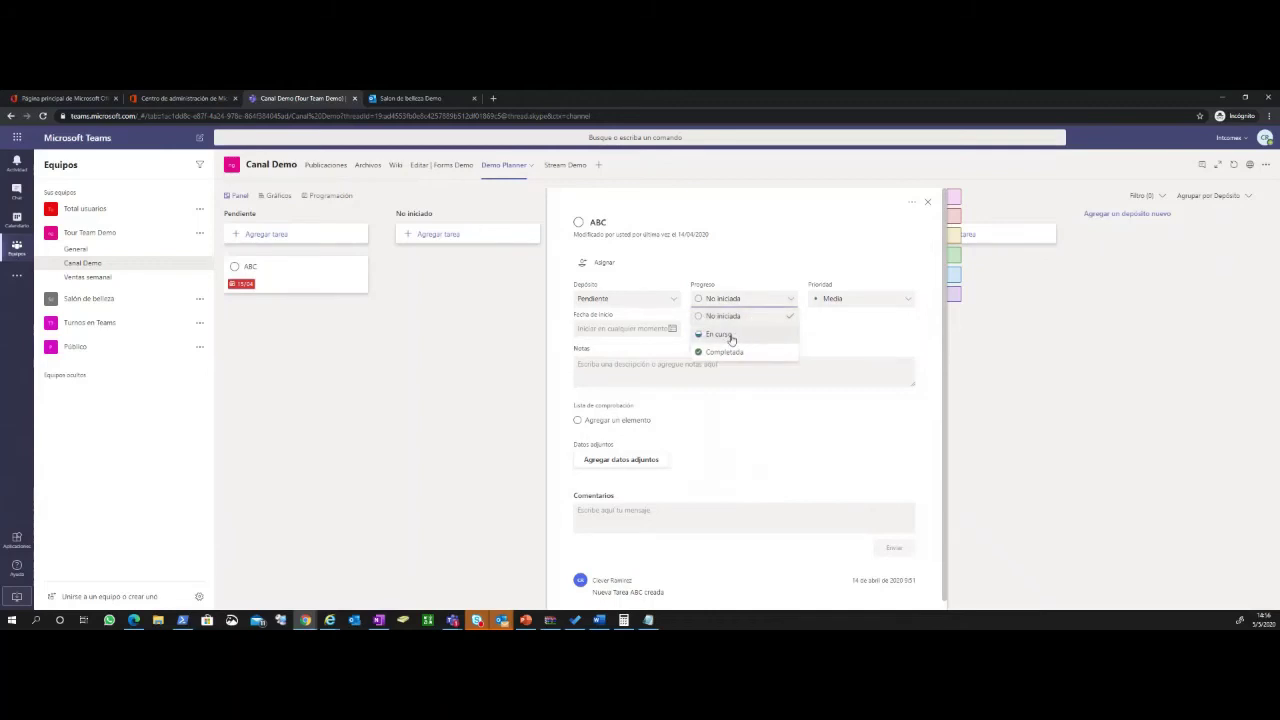
click(729, 336)
click(1011, 478)
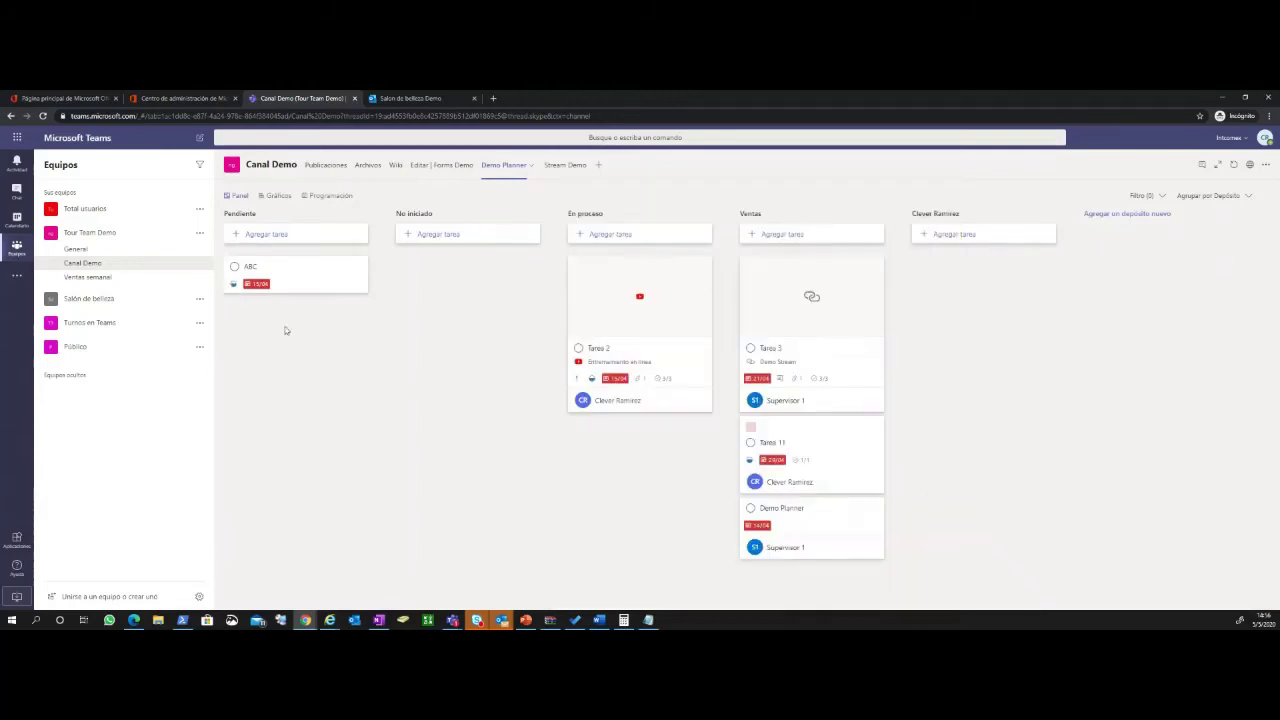
drag(272, 302, 630, 455)
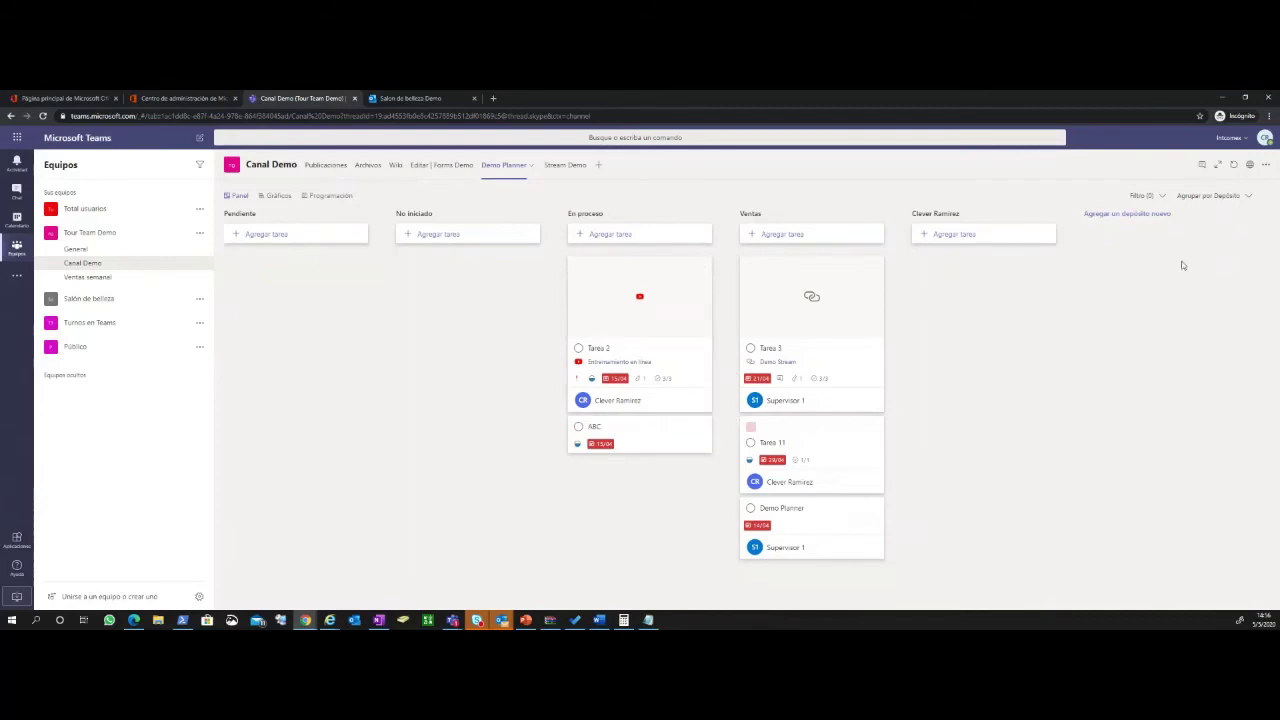
Add a new bucket named Nuevo at the end of the board
click(1135, 216)
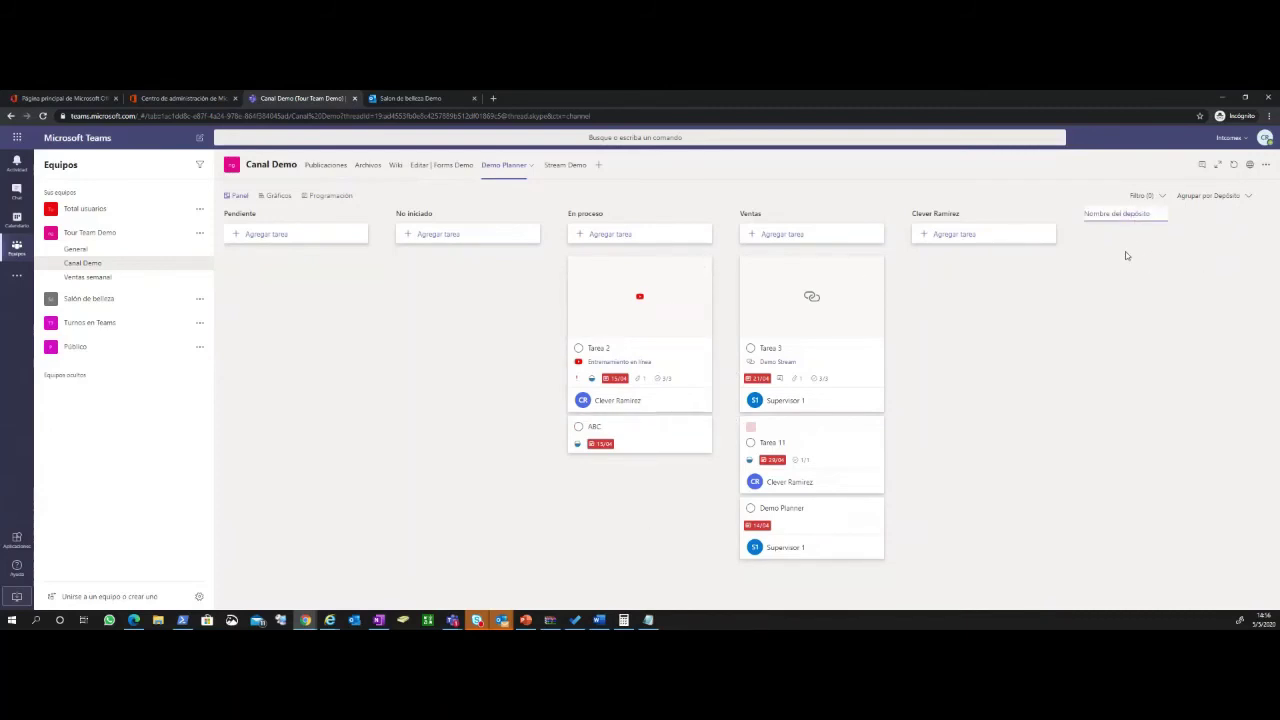
text(Nuevo)
key(Return)
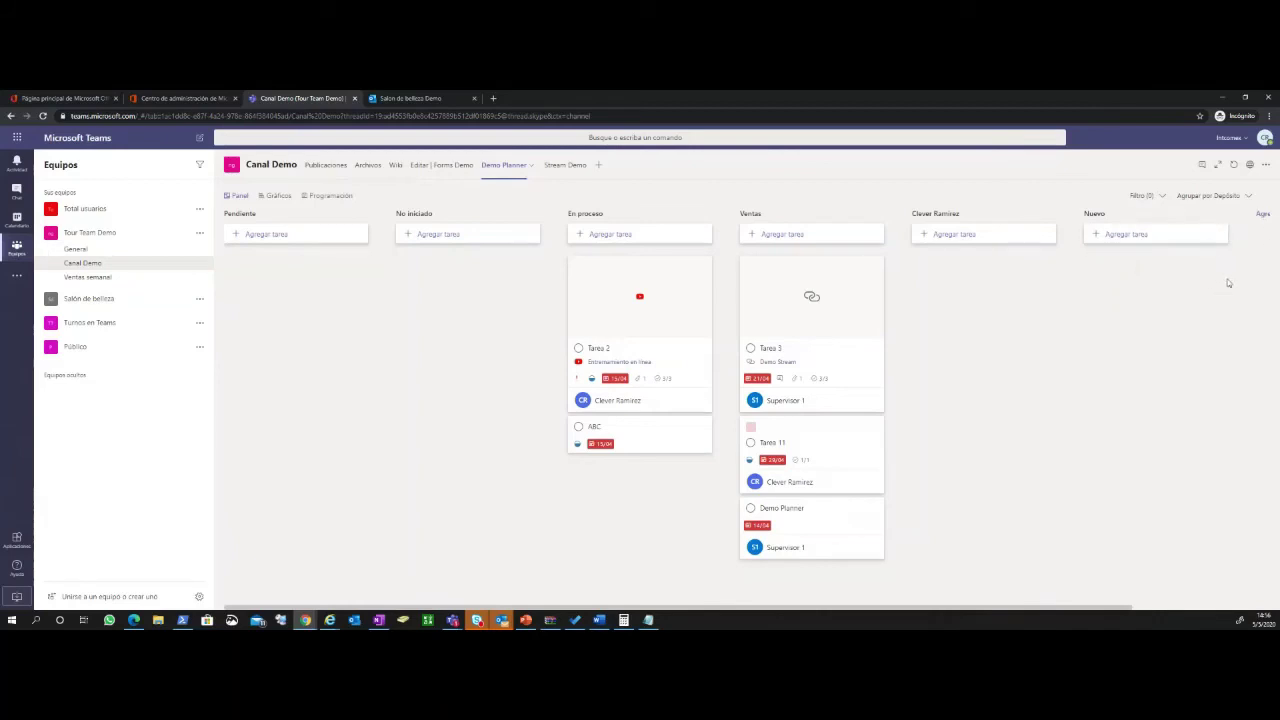
drag(855, 610, 760, 420)
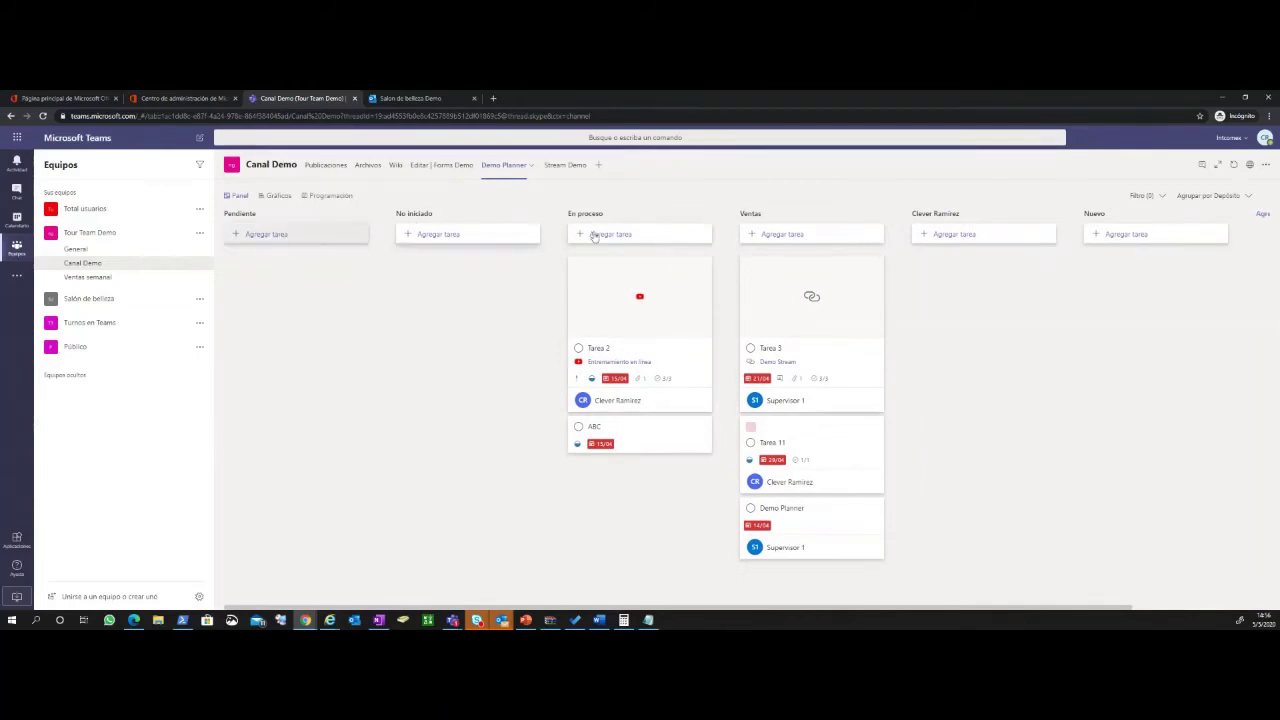
Start a Pendiente task named Tarea nueva and assign it to a team member
click(305, 242)
text(Tarea nueva)
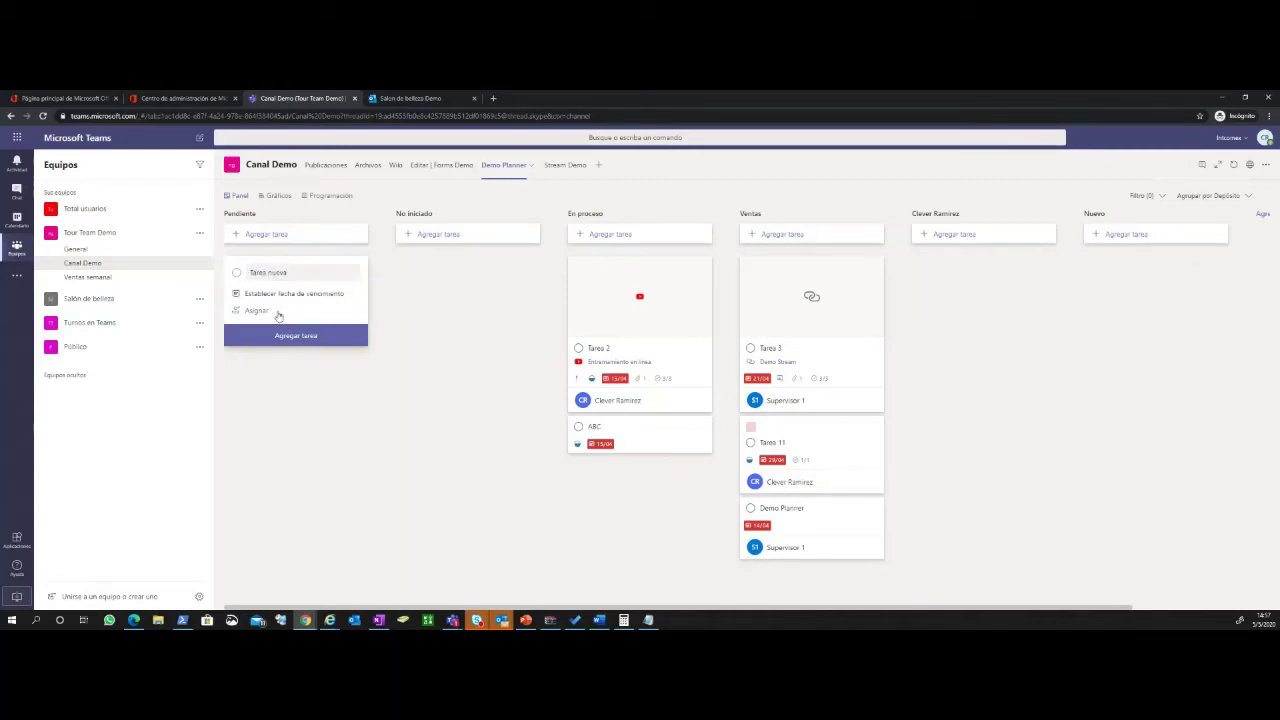
click(280, 316)
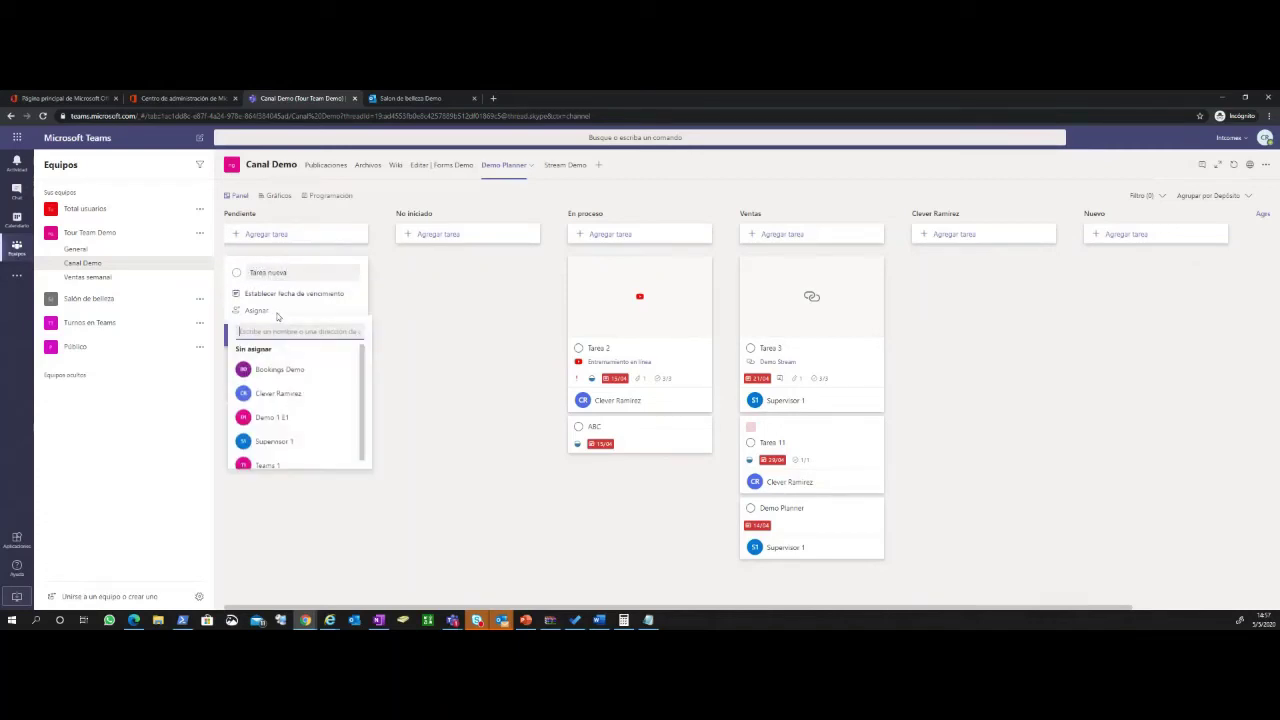
click(278, 393)
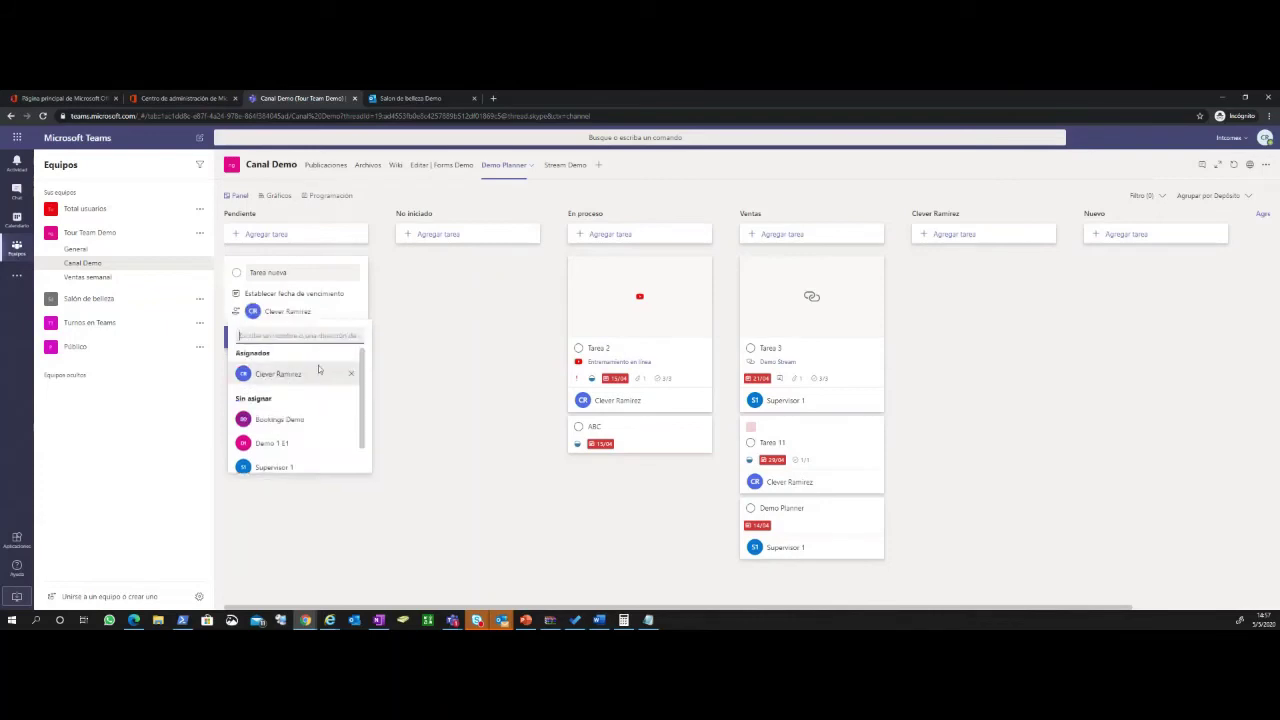
click(405, 346)
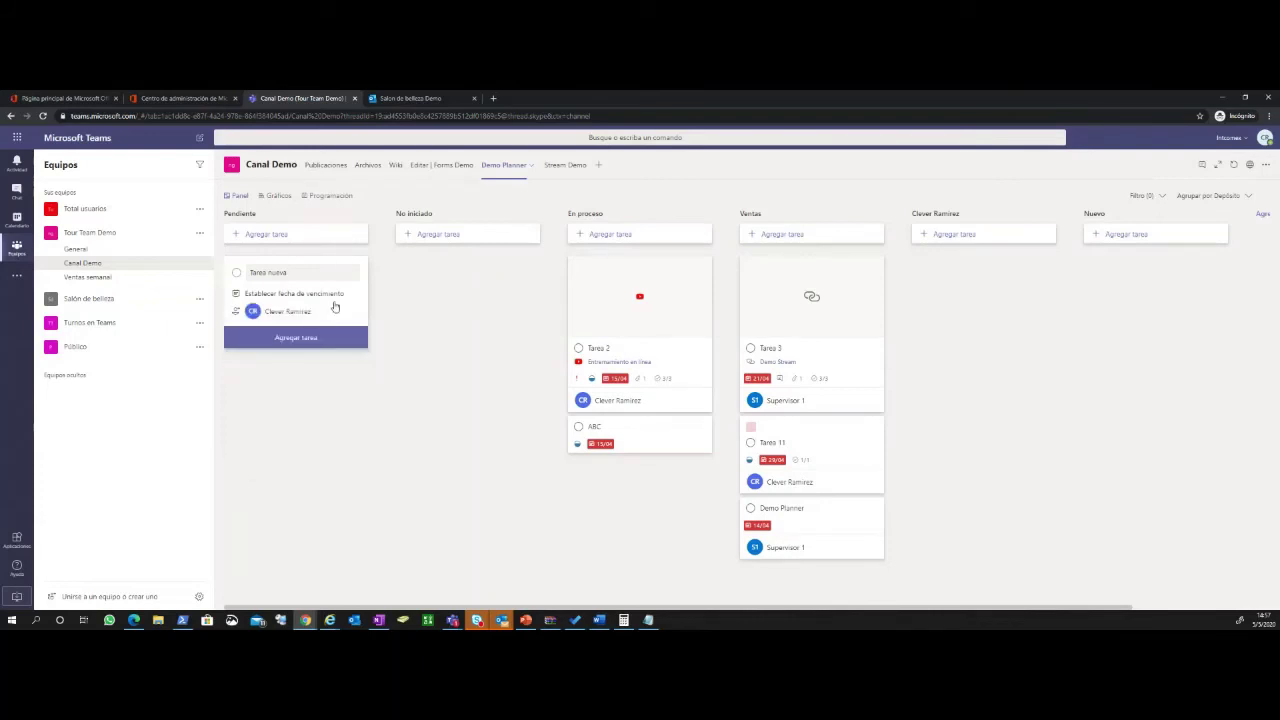
Set Tarea nueva's due date to 05/05, create the task and view its details
click(334, 302)
click(298, 357)
drag(313, 264, 409, 320)
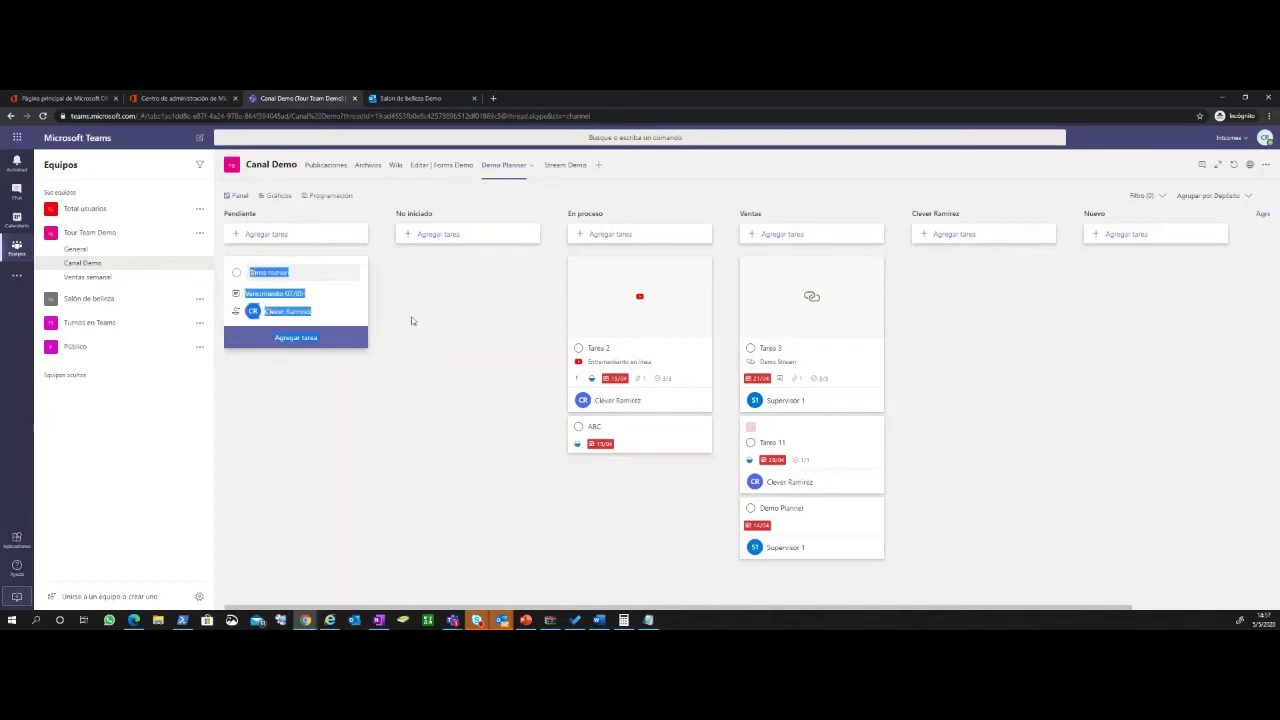
click(330, 300)
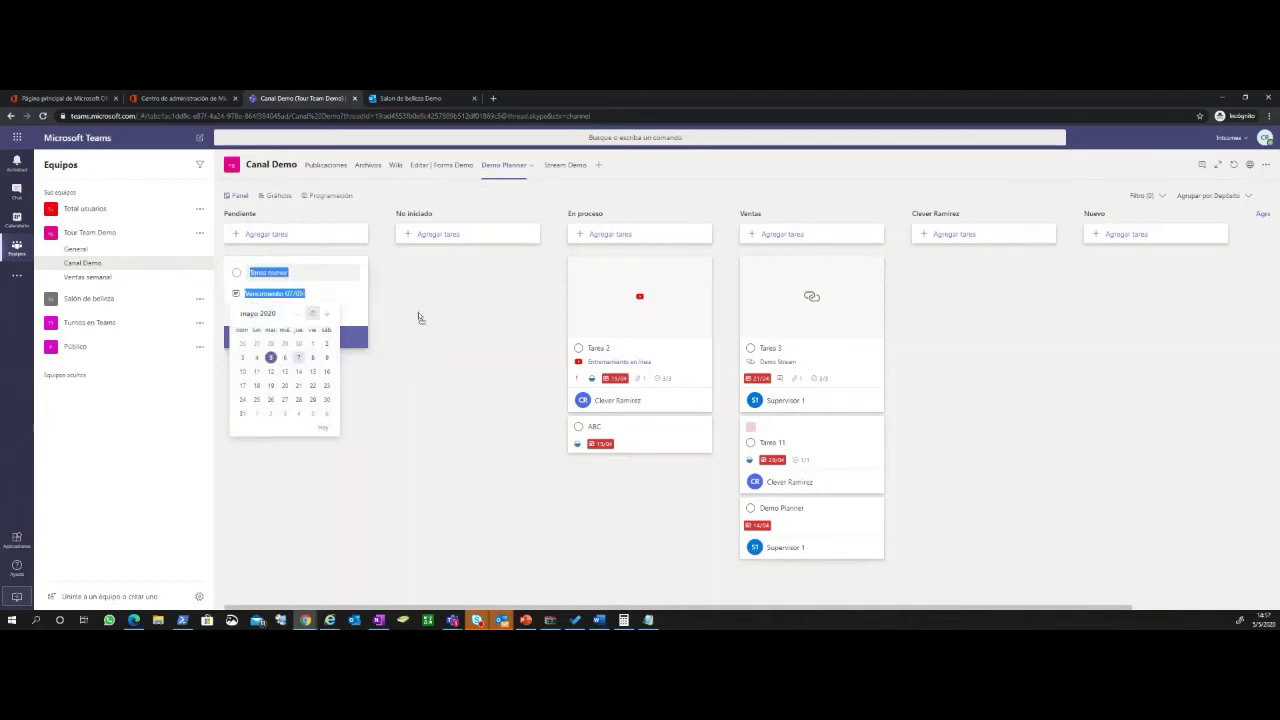
click(323, 430)
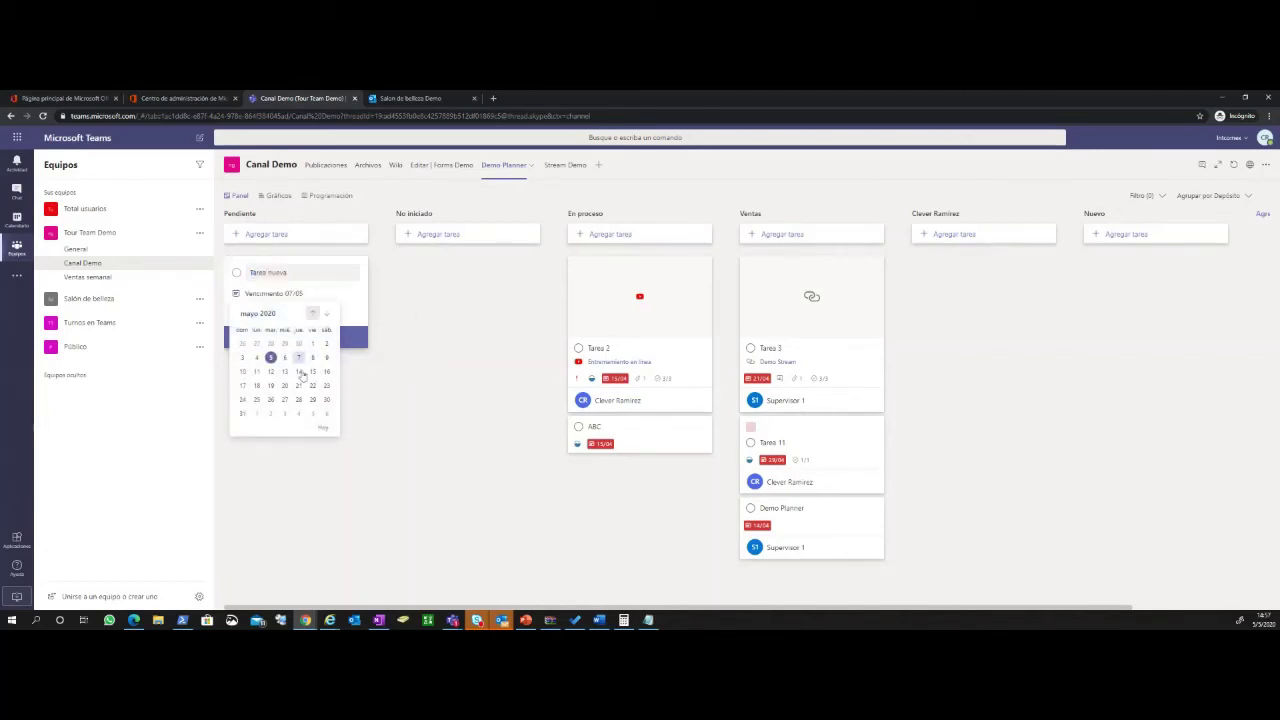
click(270, 357)
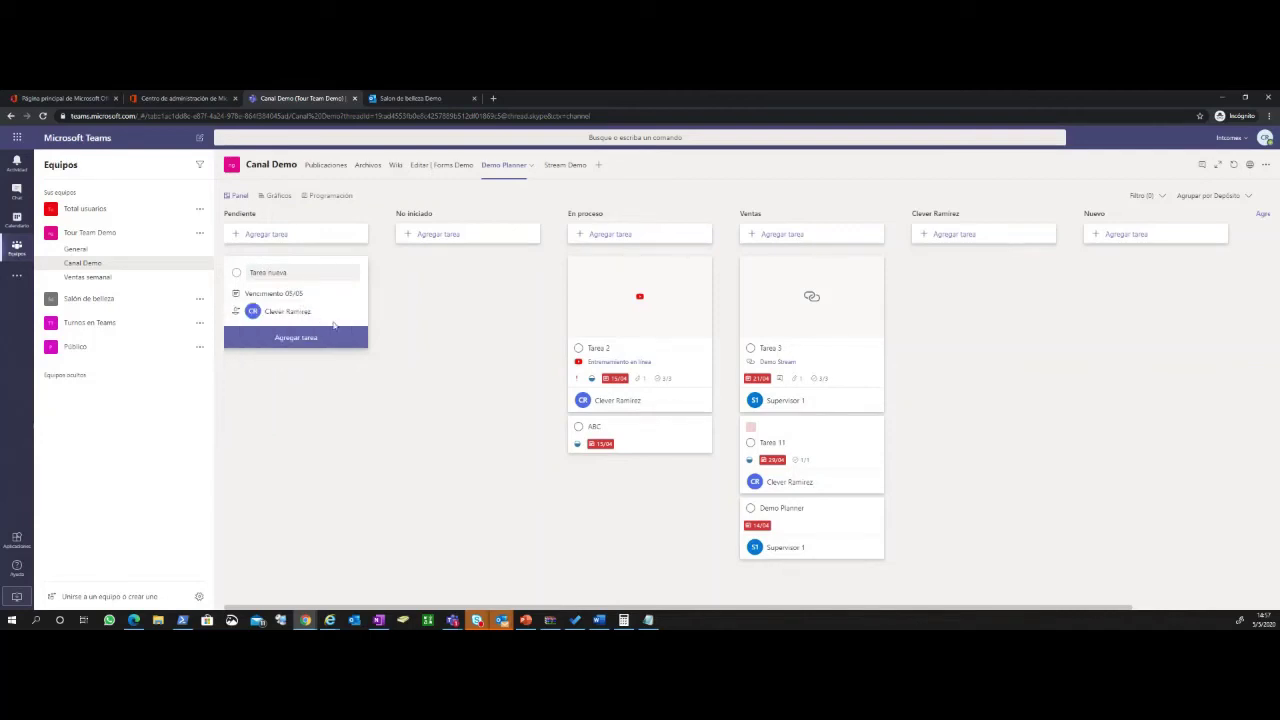
click(322, 274)
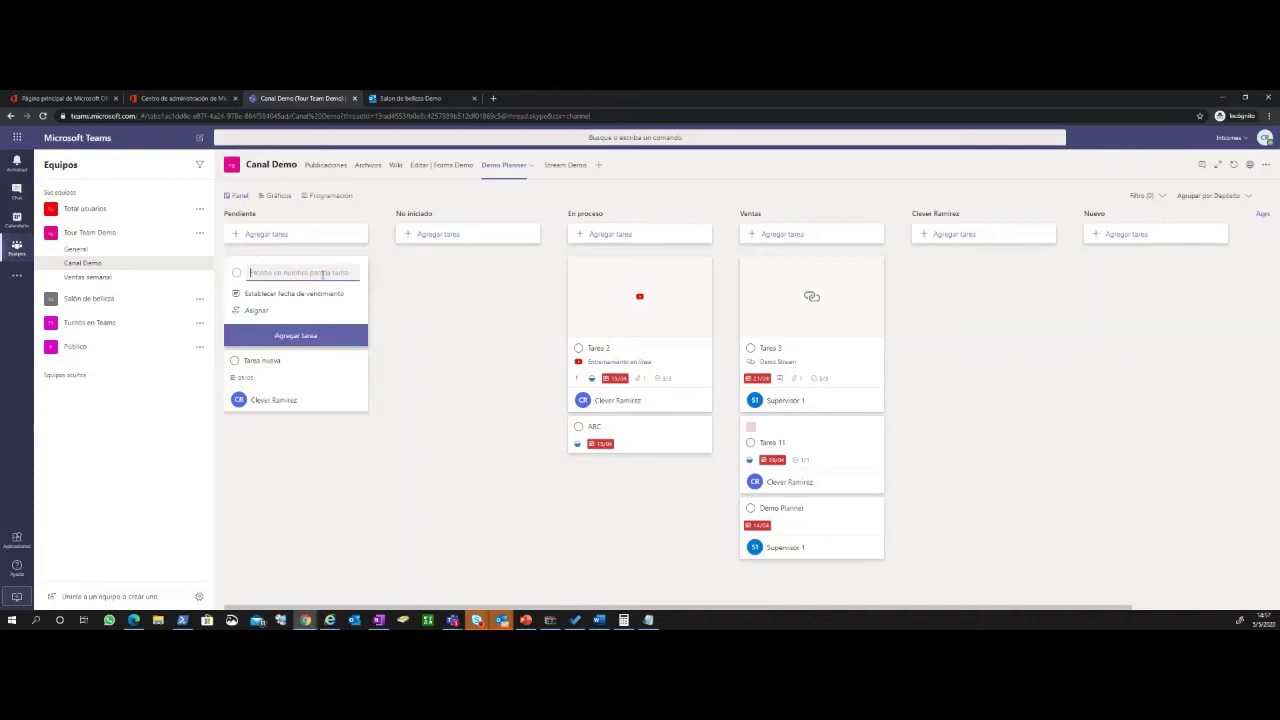
click(298, 376)
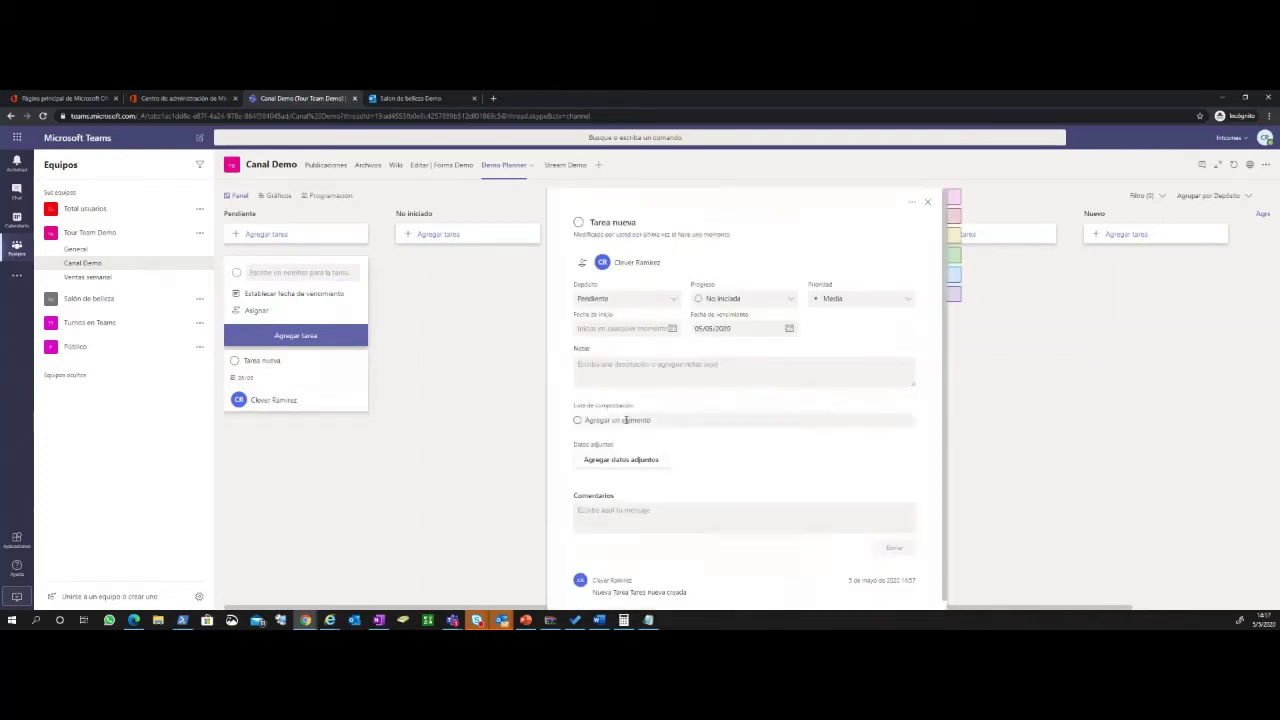
Set Tarea nueva's priority to Urgente
scroll(745, 490, down, 1)
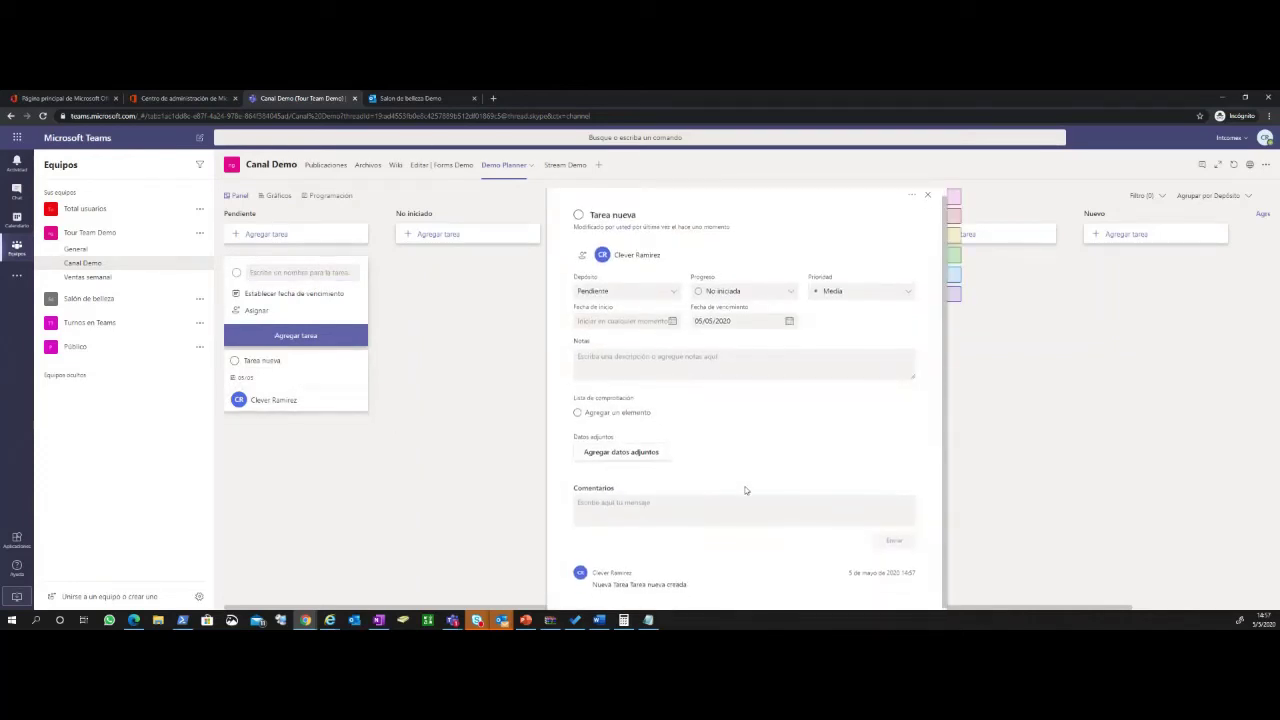
mouse_move(956, 238)
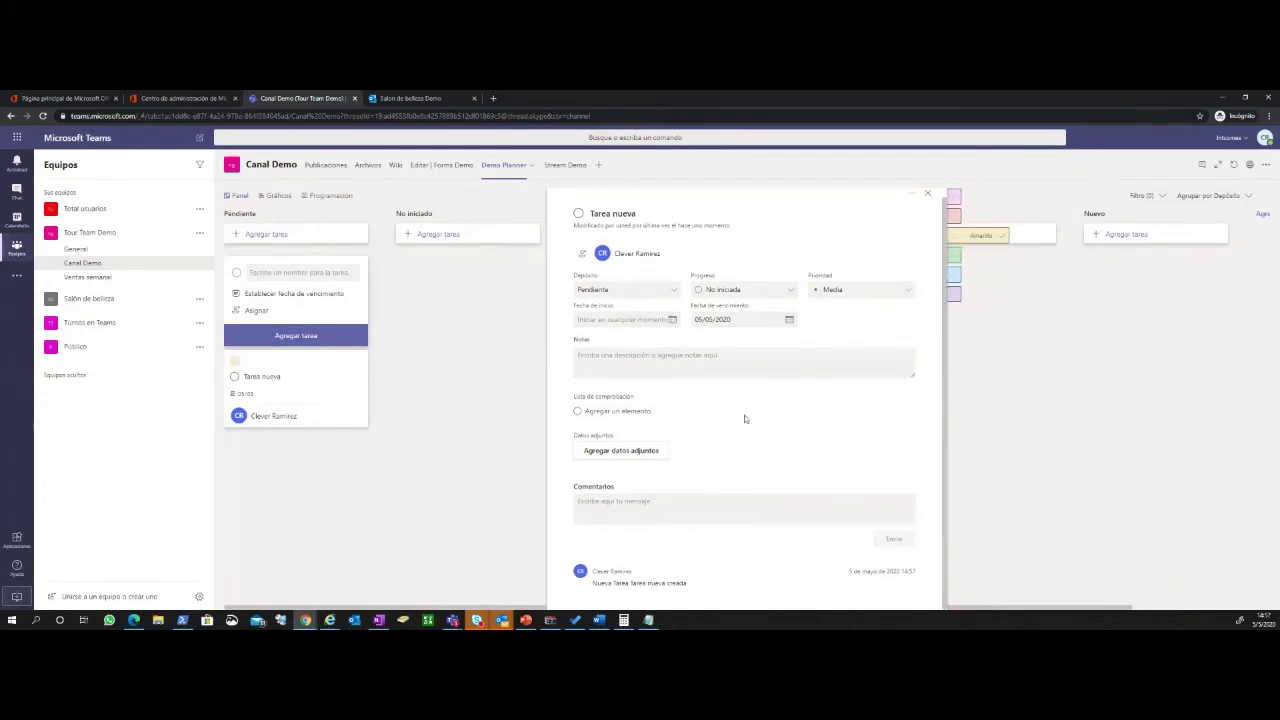
drag(585, 197, 611, 250)
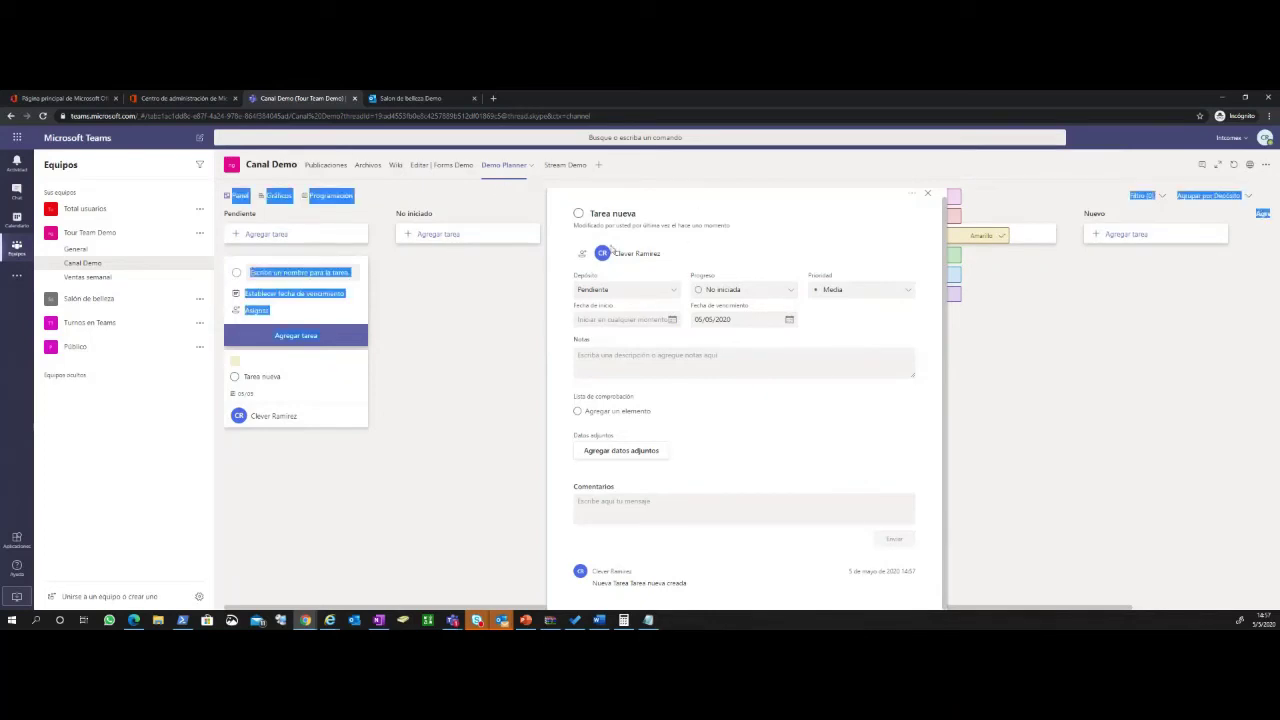
click(855, 292)
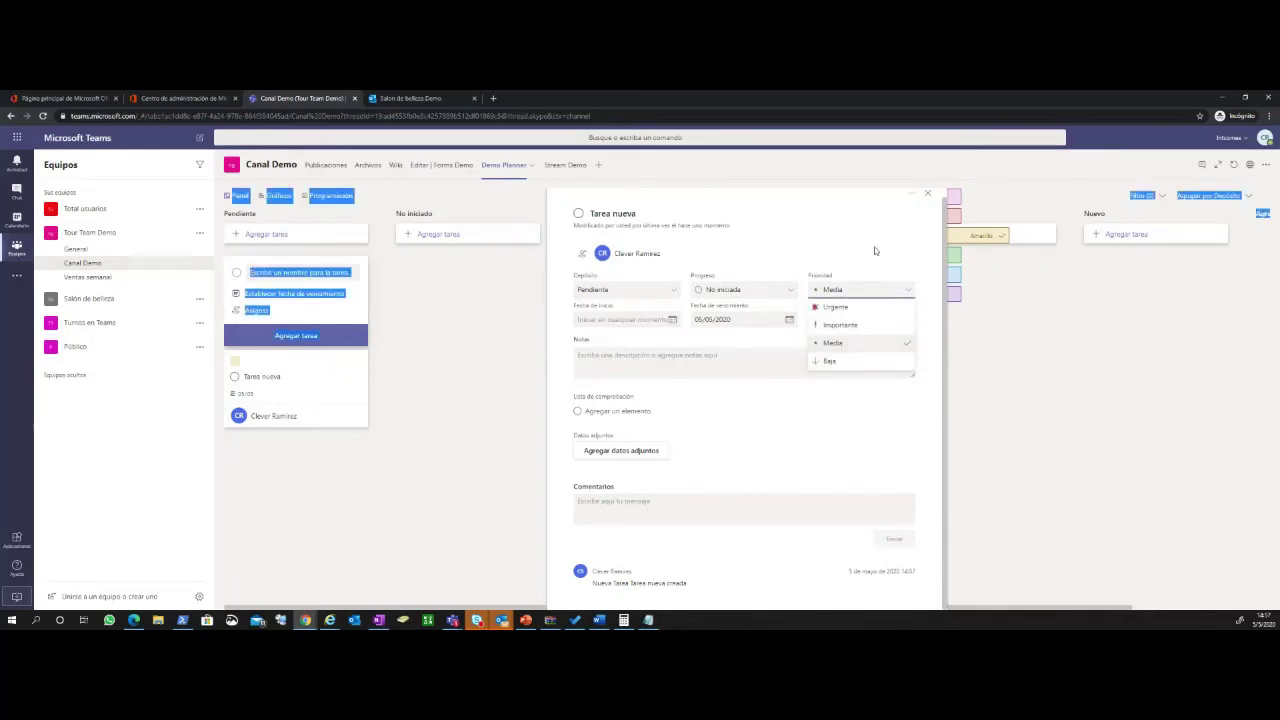
click(864, 308)
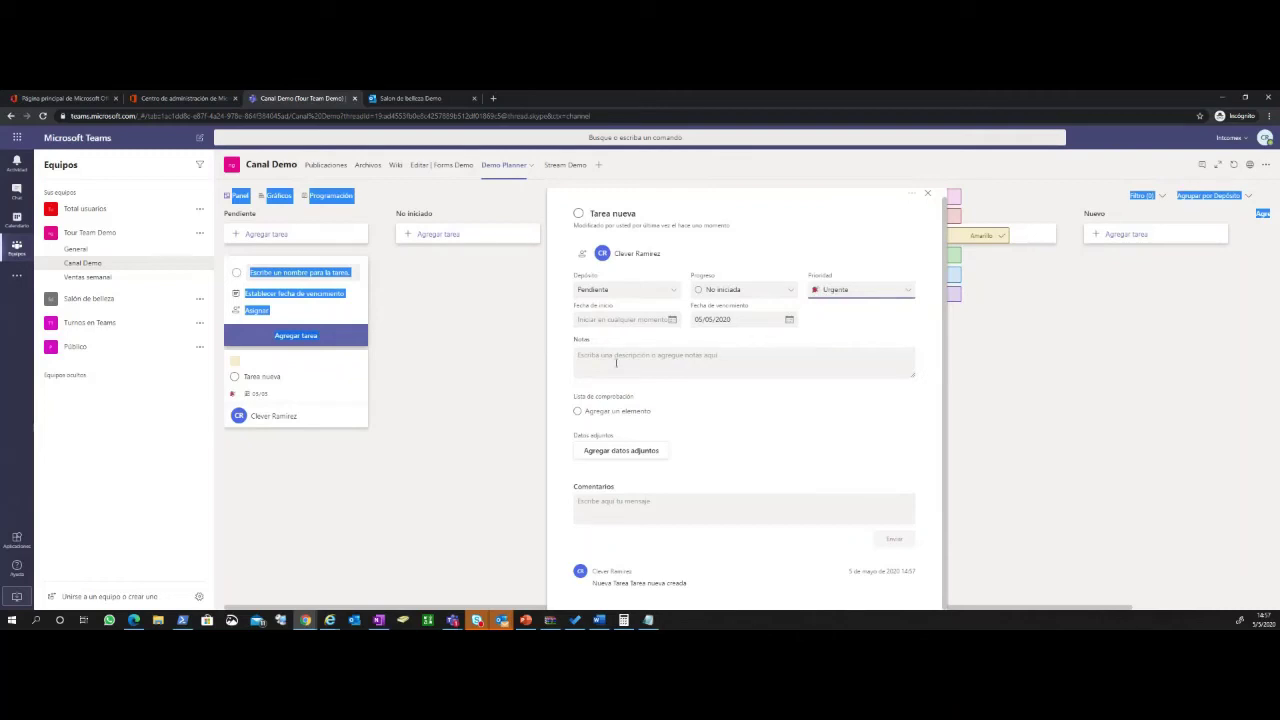
Add the checklist item 'Revisar punto 1' and mark it complete
click(620, 364)
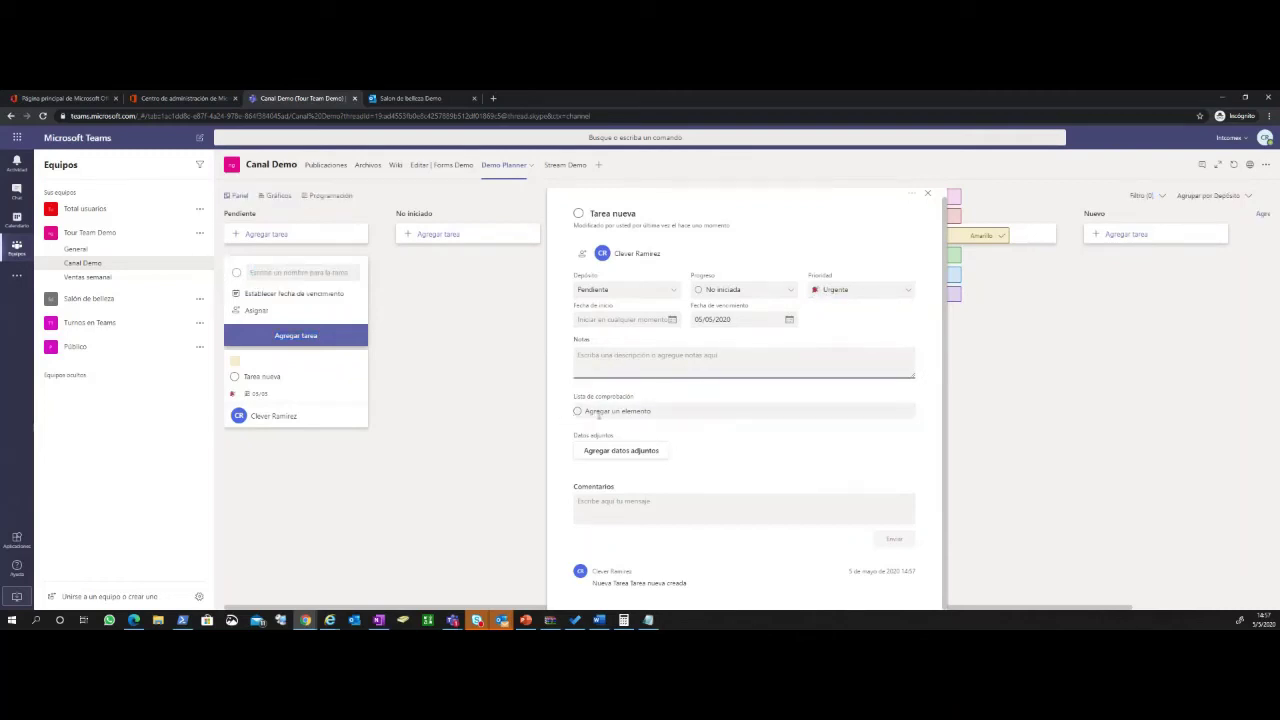
click(602, 410)
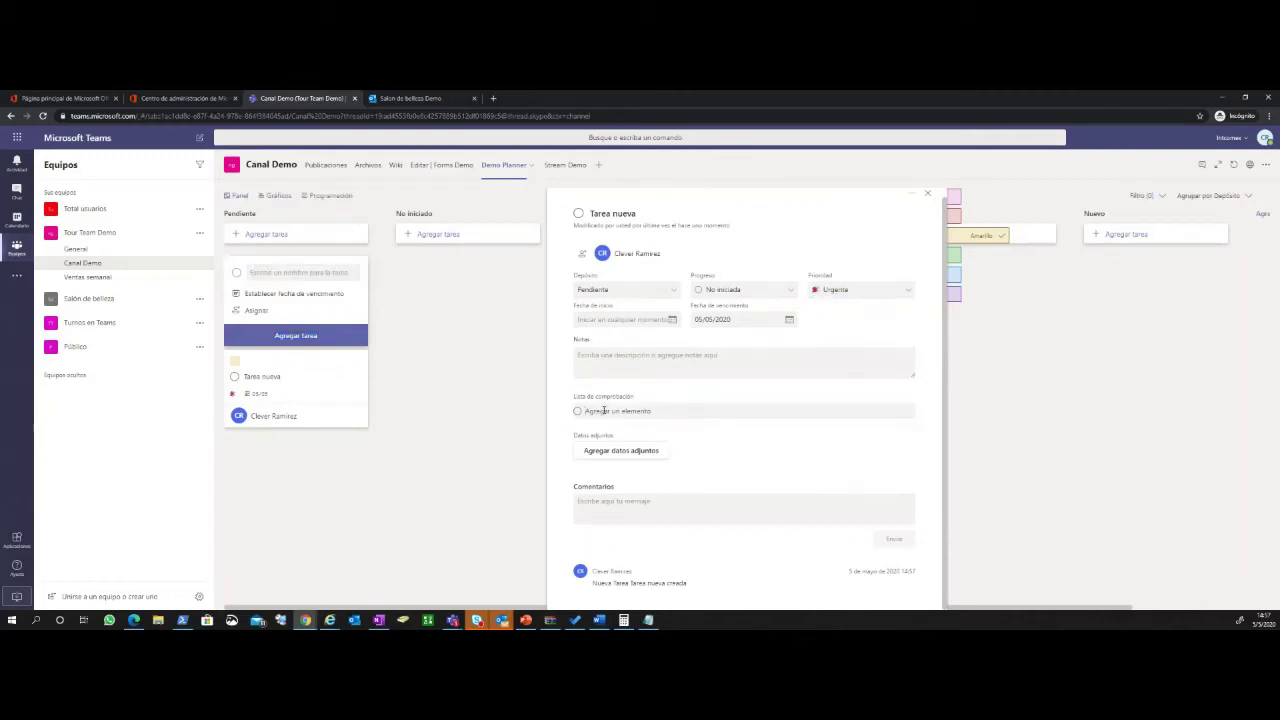
text(Revis)
text(isar punto 1)
key(Return)
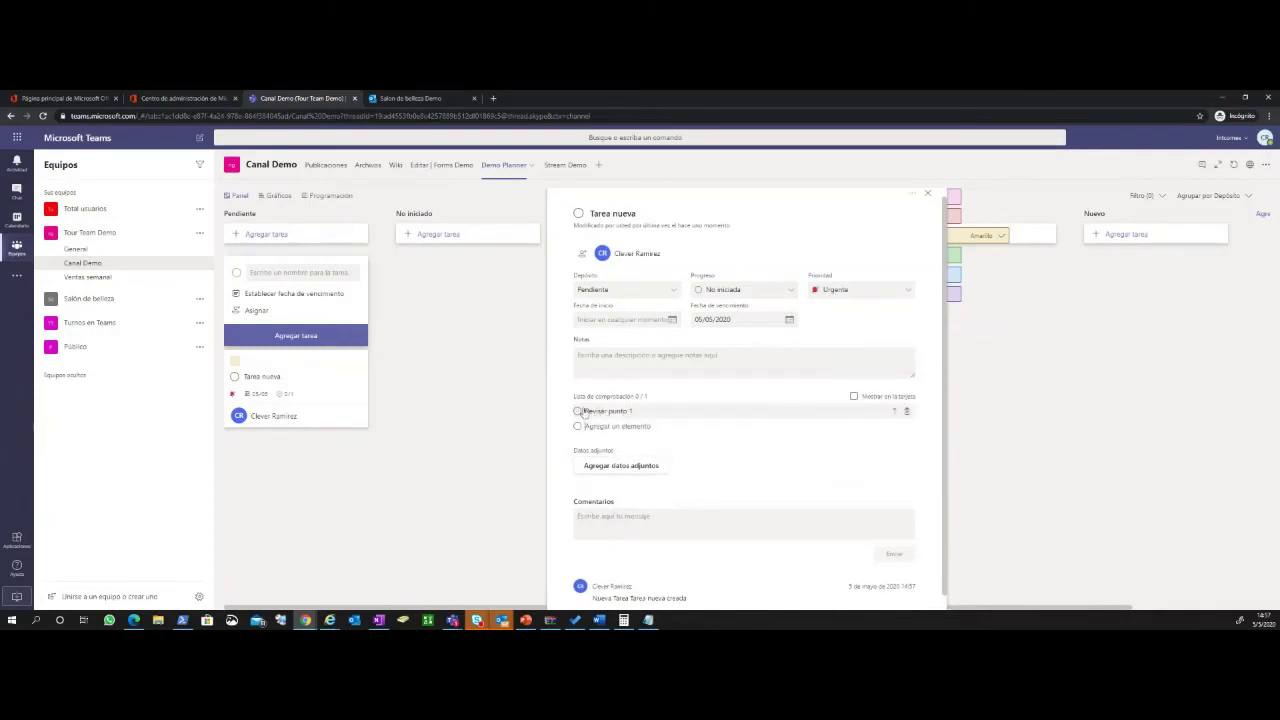
click(577, 411)
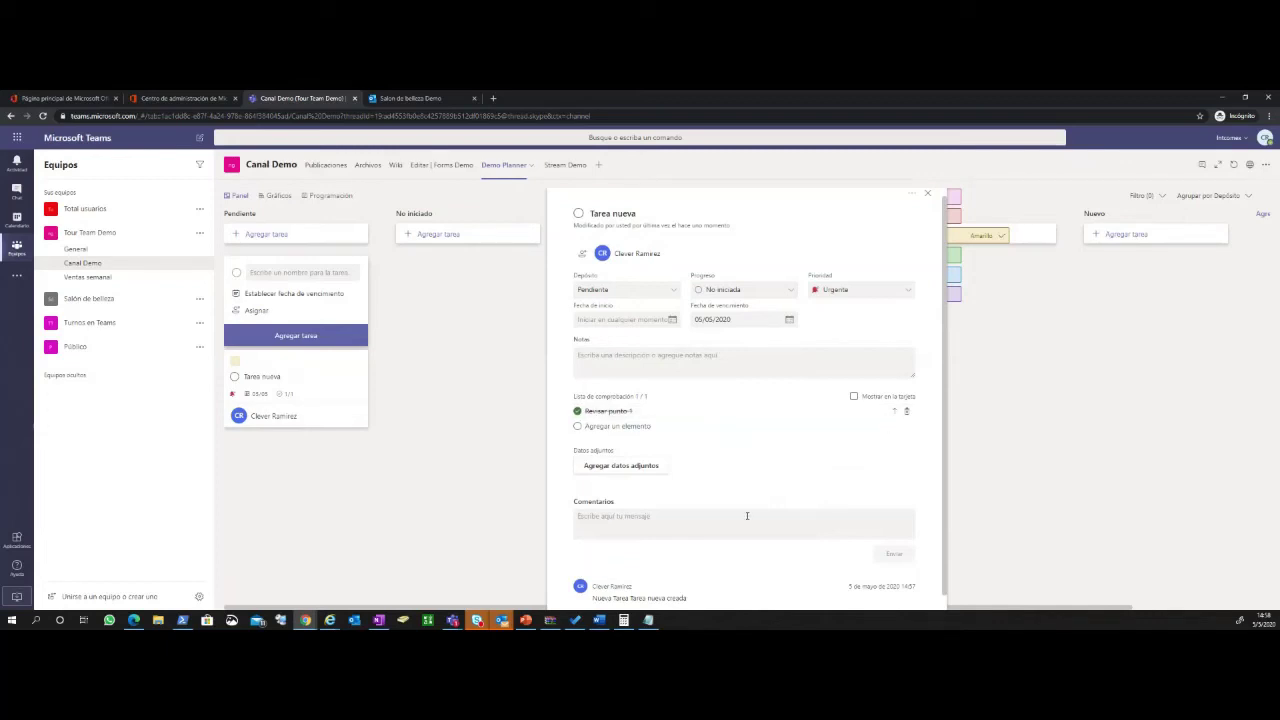
Post the comment 'Revisar la ppt' and close the task details
scroll(668, 497, down, 1)
click(648, 454)
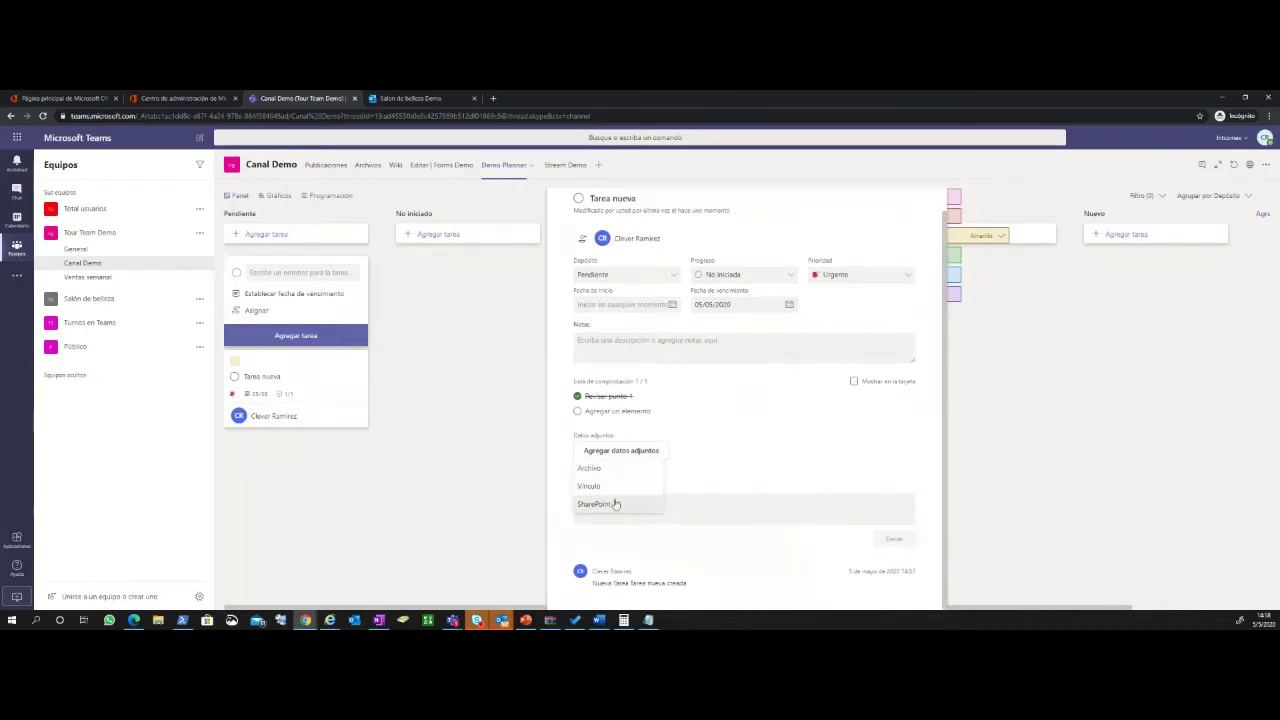
click(760, 483)
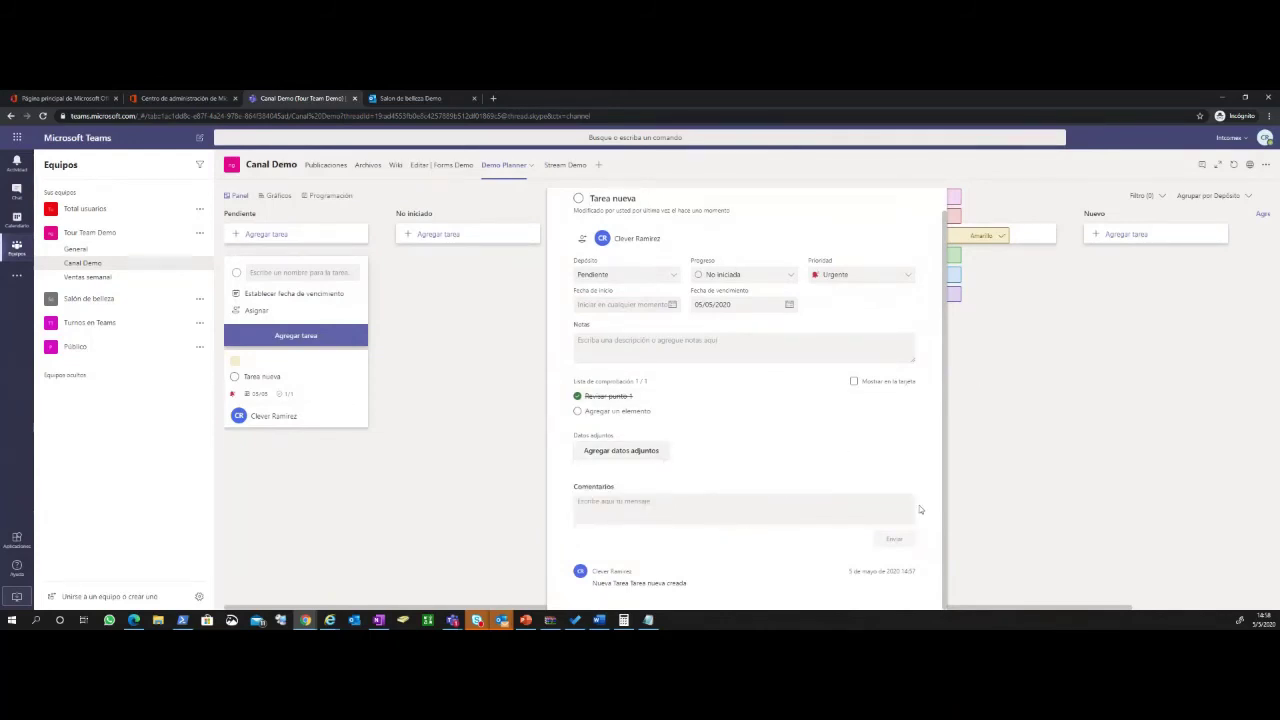
click(705, 508)
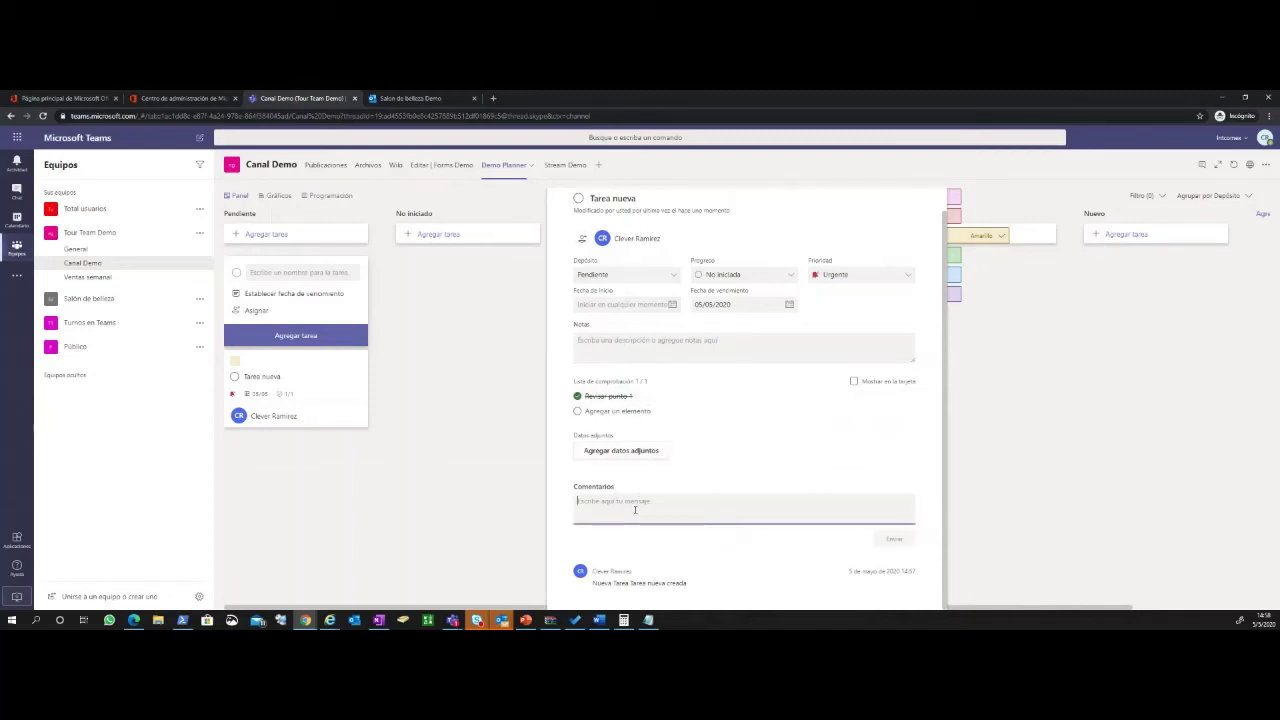
text(Revisar la ppt)
click(890, 539)
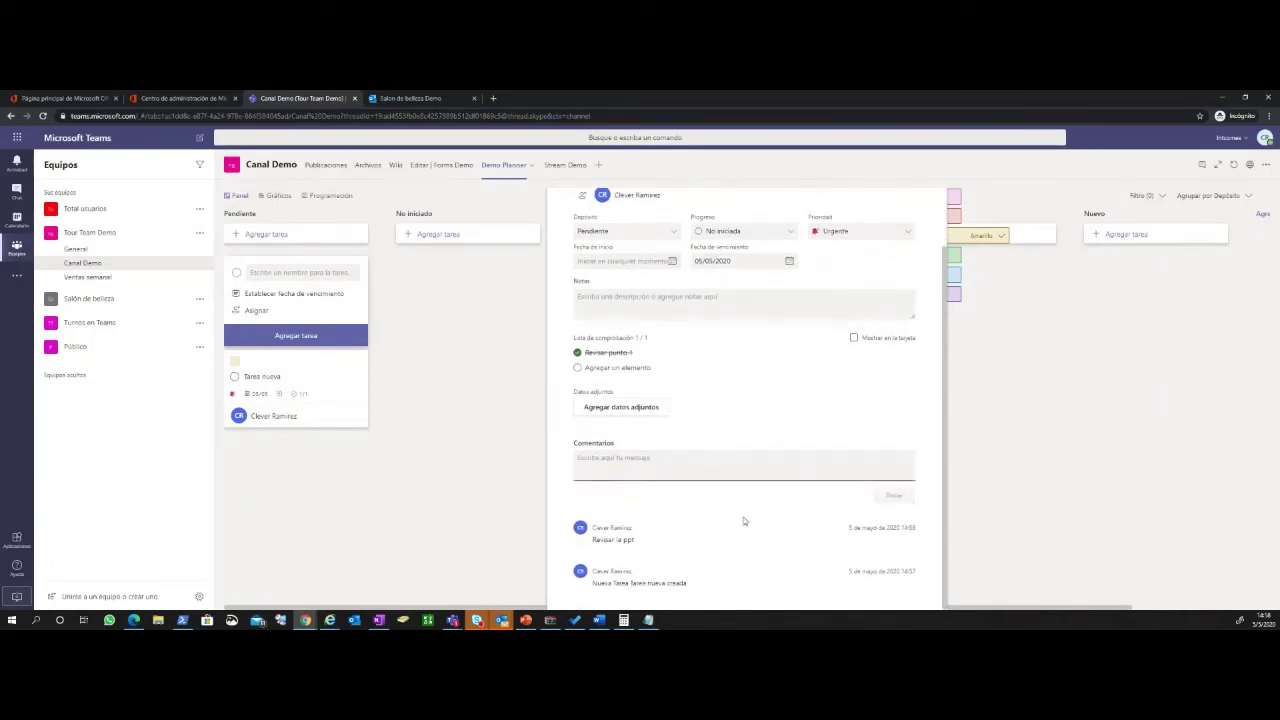
click(1017, 392)
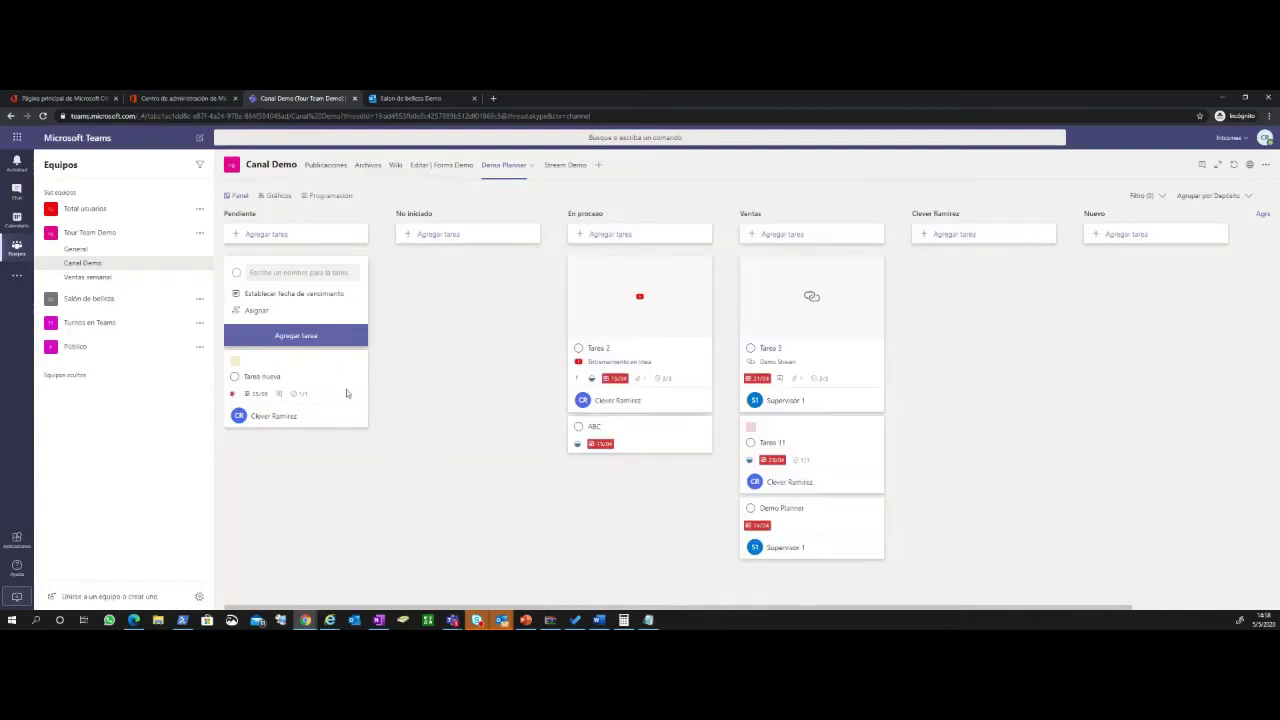
Set Tarea nueva's progress to En curso and drag it into the bucket after Ventas
click(293, 376)
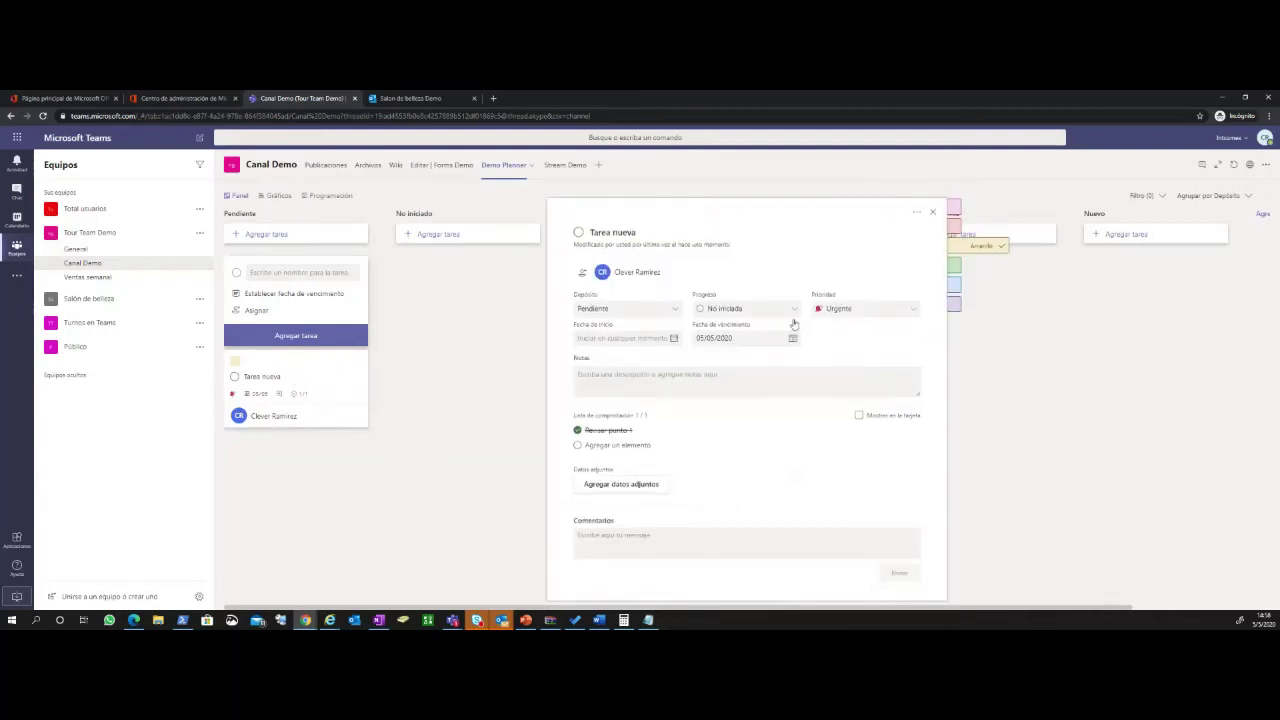
click(764, 315)
click(715, 343)
click(403, 508)
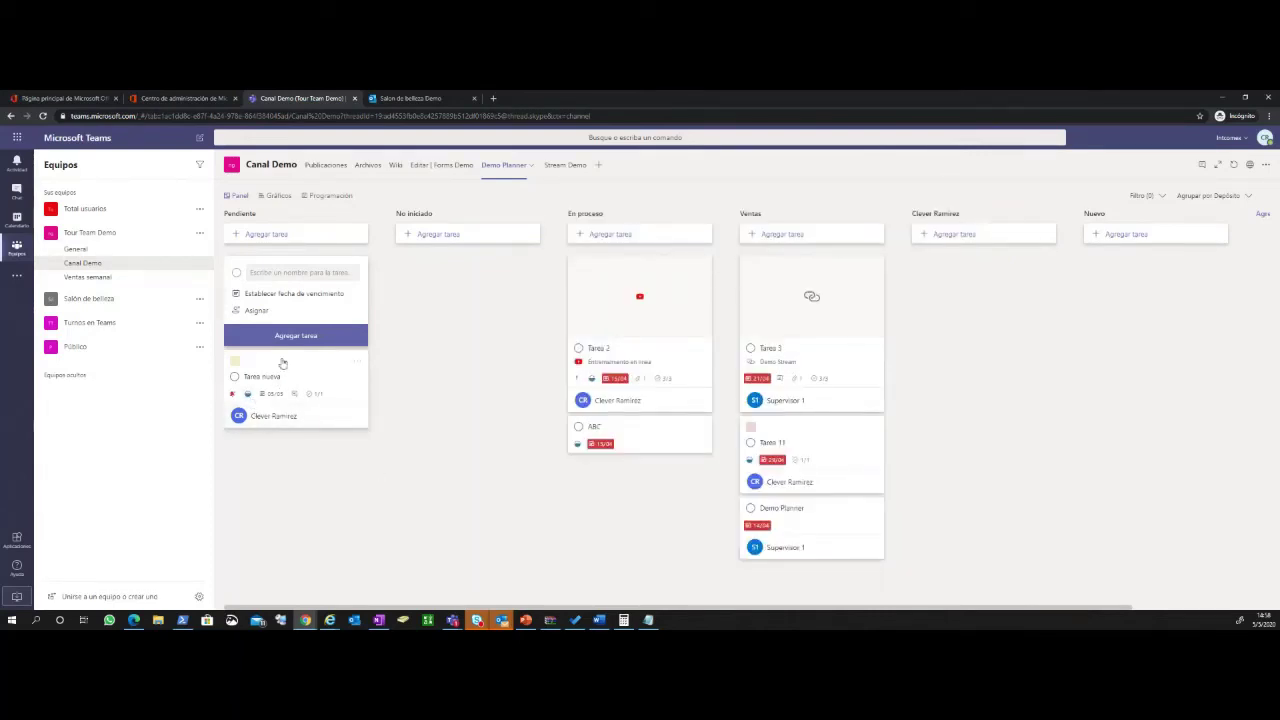
drag(248, 396, 955, 266)
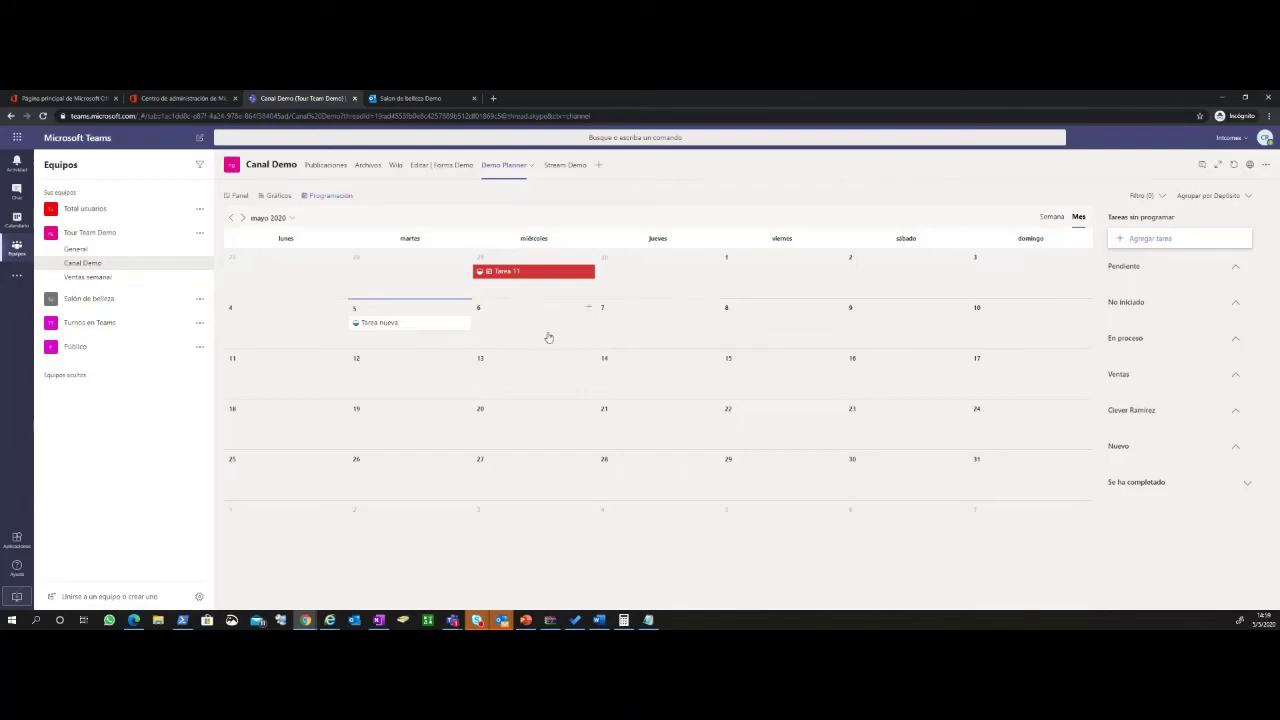
Step the schedule back to April 2020, scroll through the Gráficos charts, then open Stream Demo
click(233, 219)
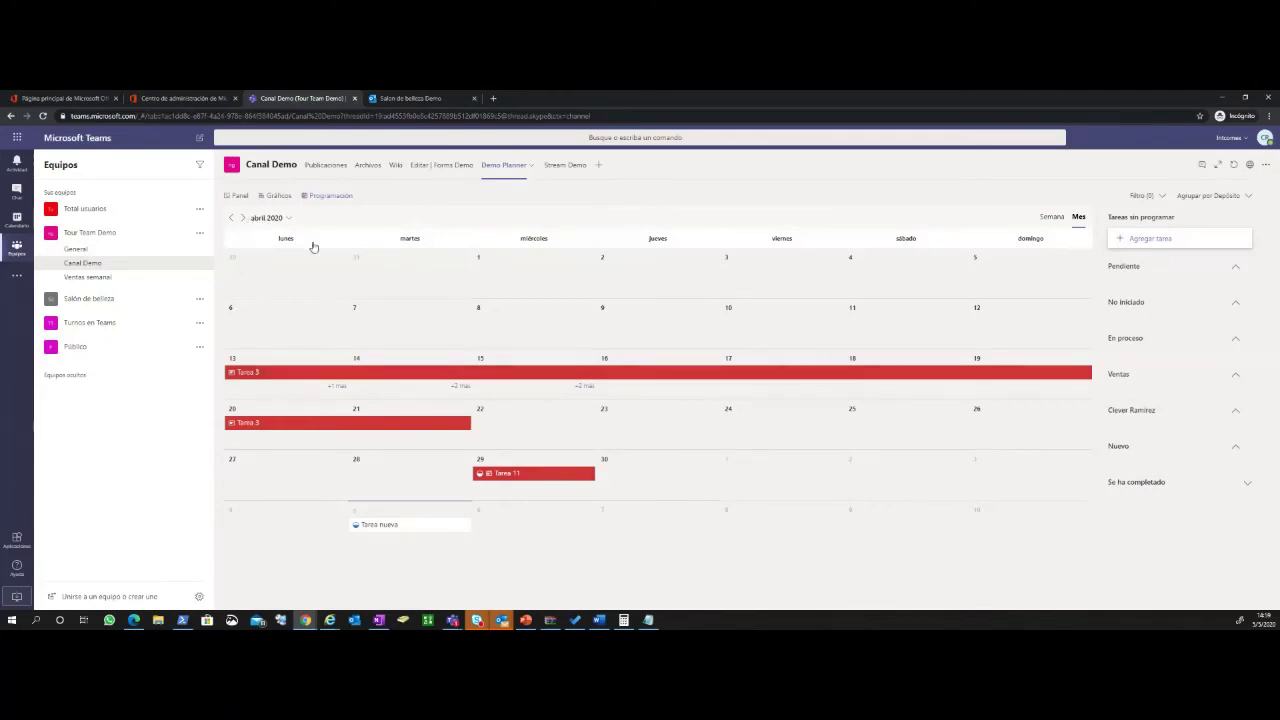
scroll(313, 247, down, 1)
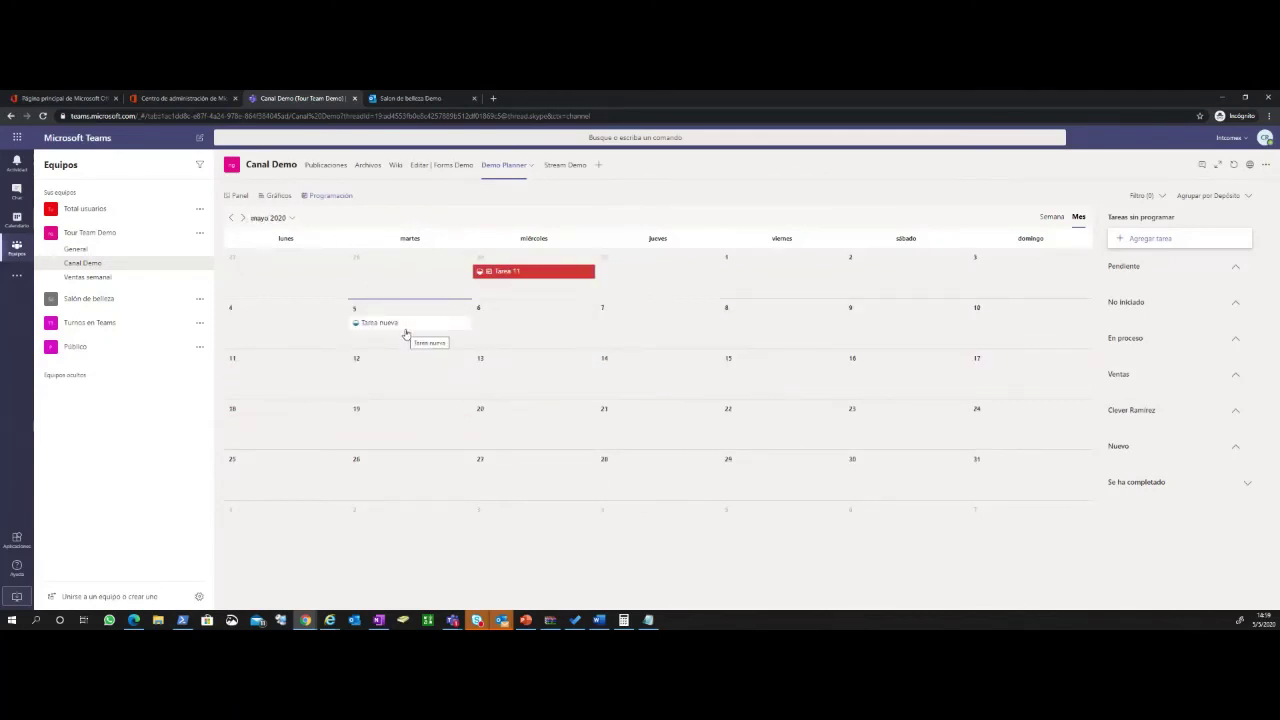
click(279, 197)
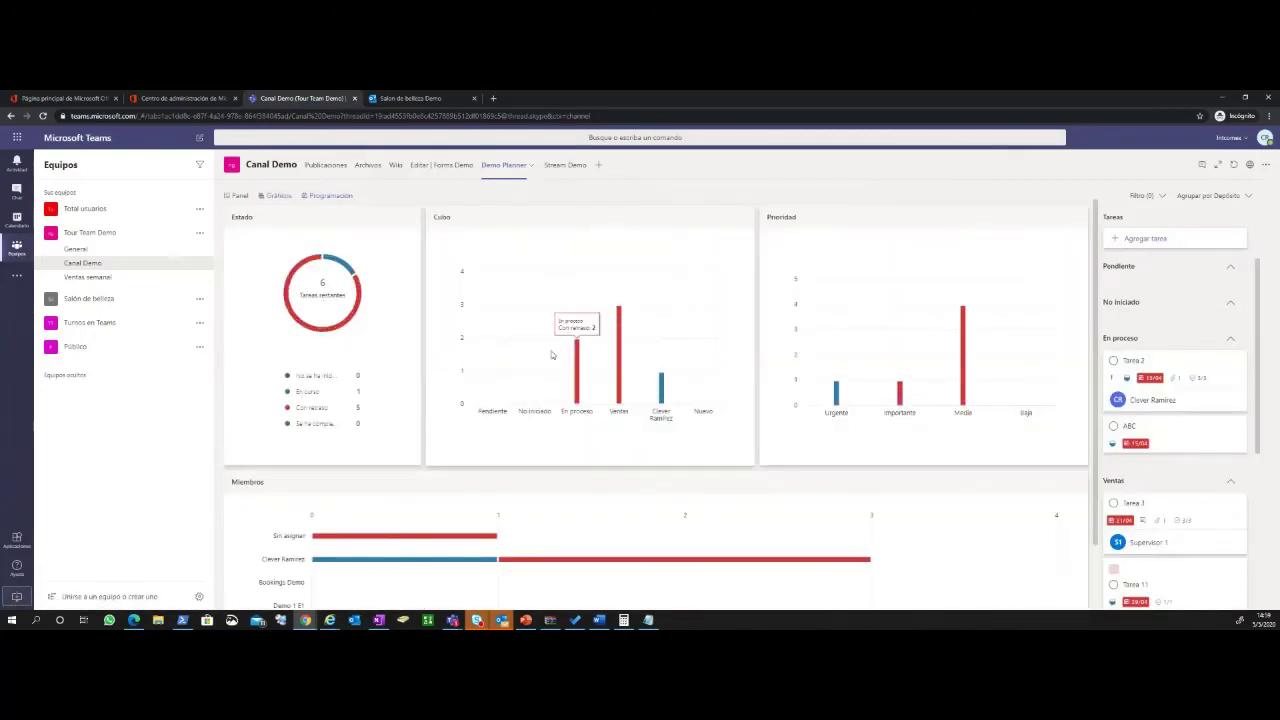
scroll(560, 360, down, 1)
scroll(600, 365, up, 1)
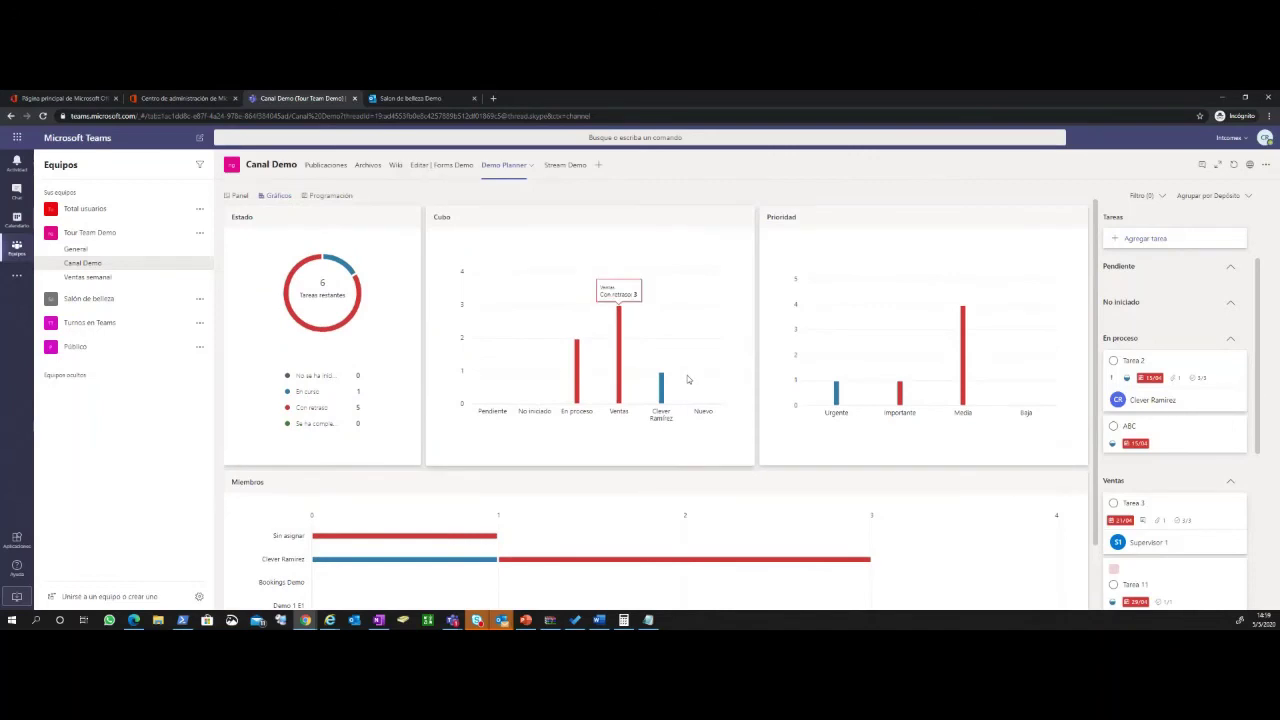
scroll(686, 384, down, 2)
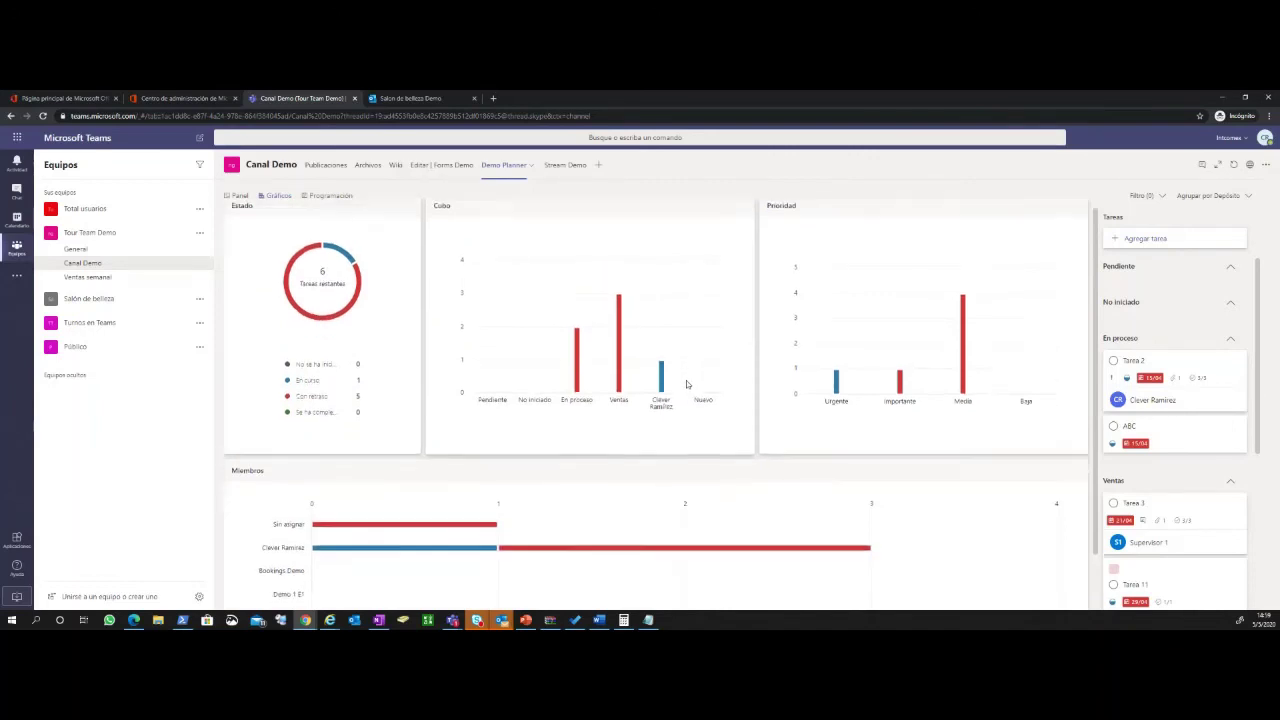
scroll(686, 384, up, 2)
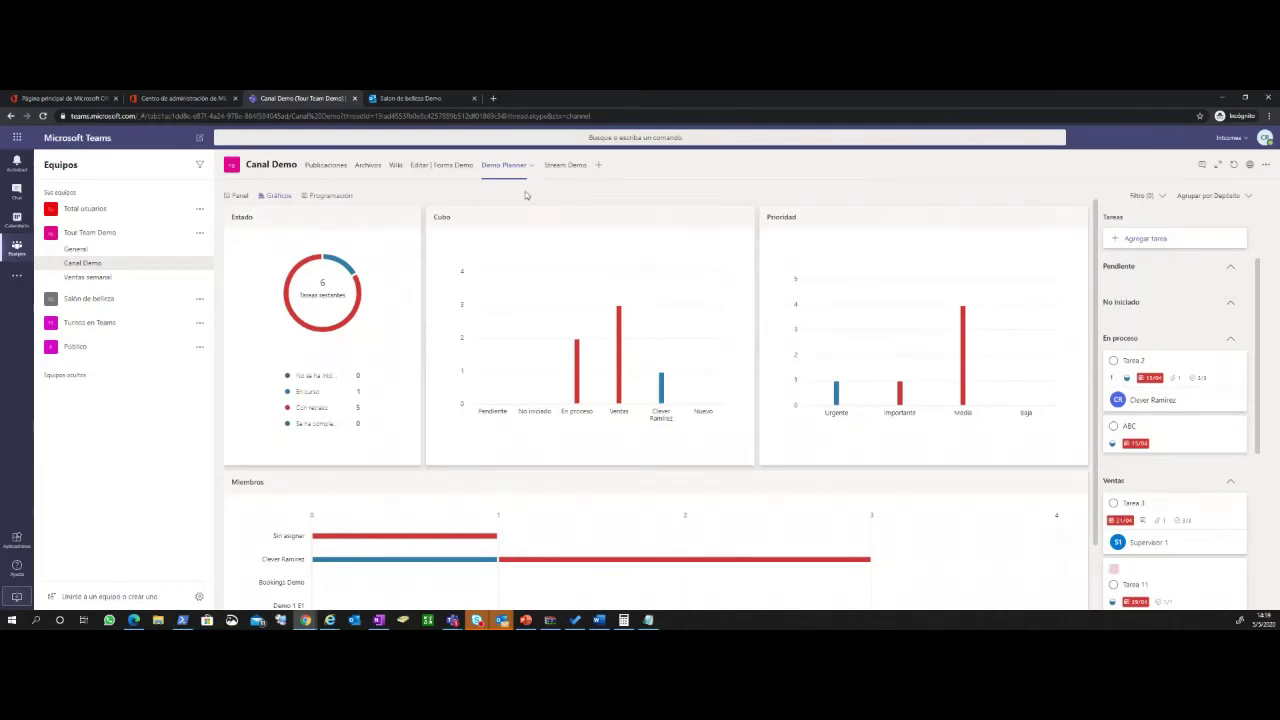
click(555, 166)
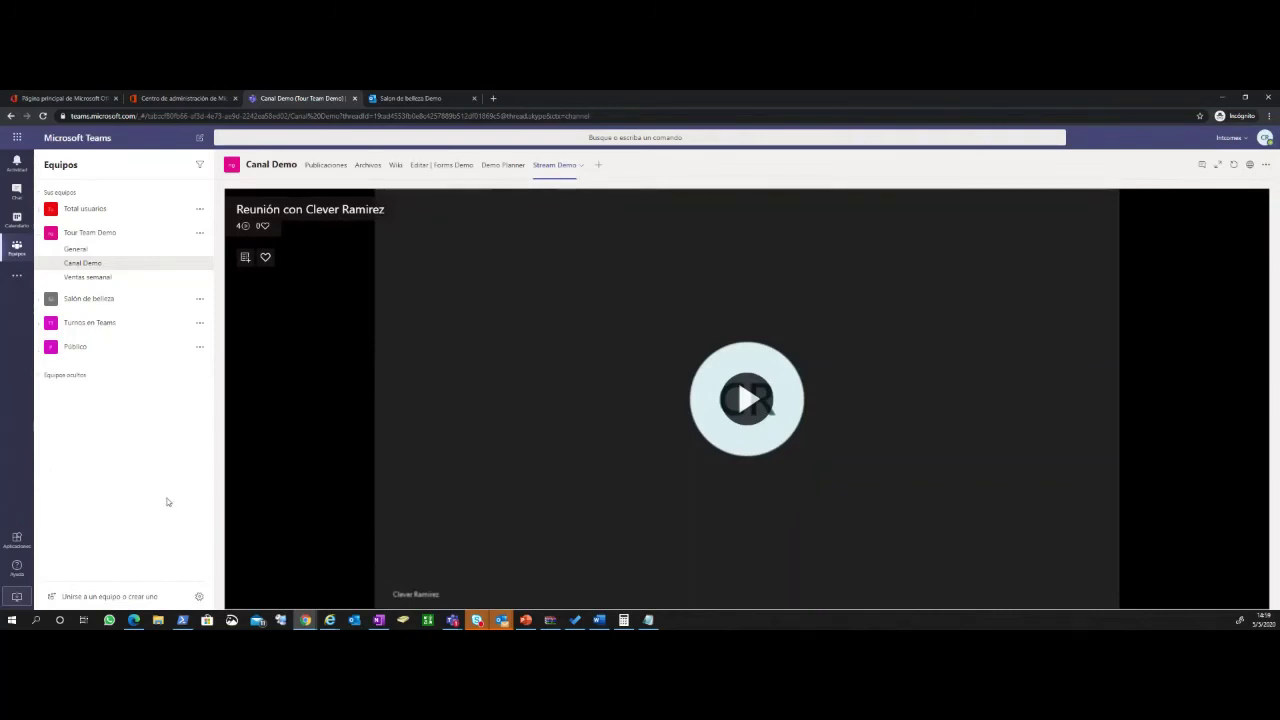
Return to the Demo Planner board and look over Tarea 2's details
click(501, 166)
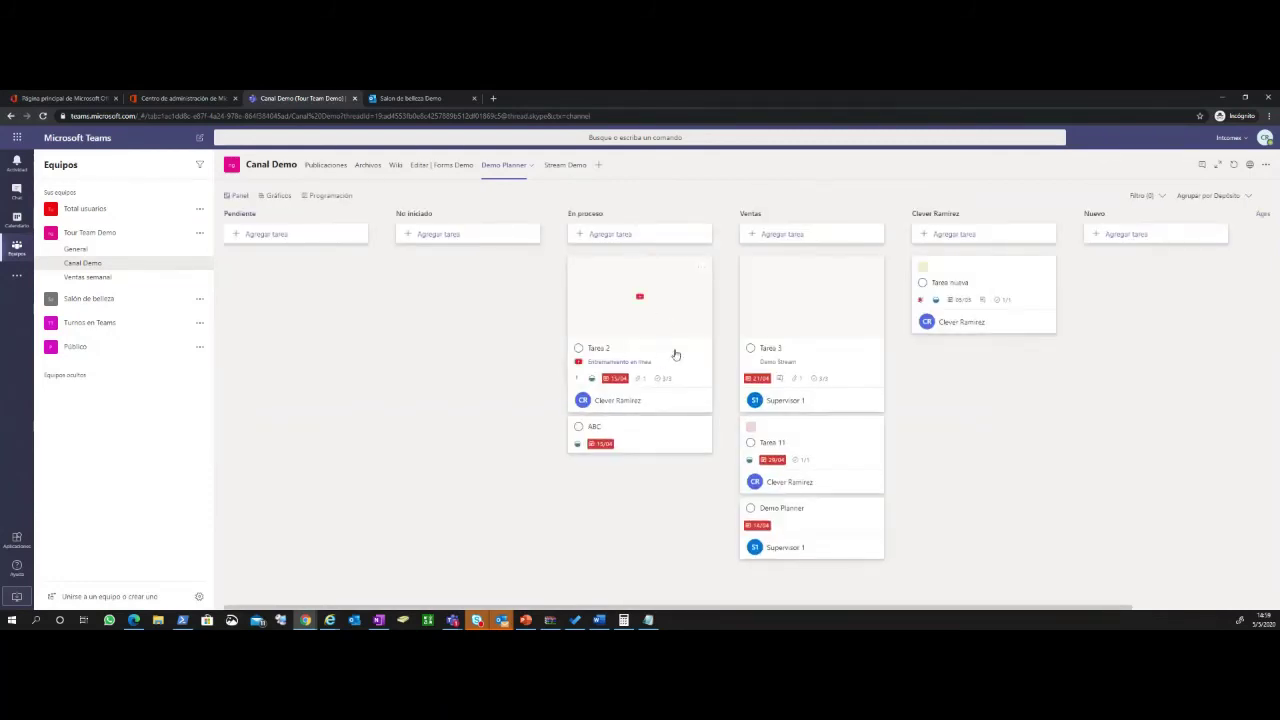
click(675, 355)
scroll(650, 470, down, 2)
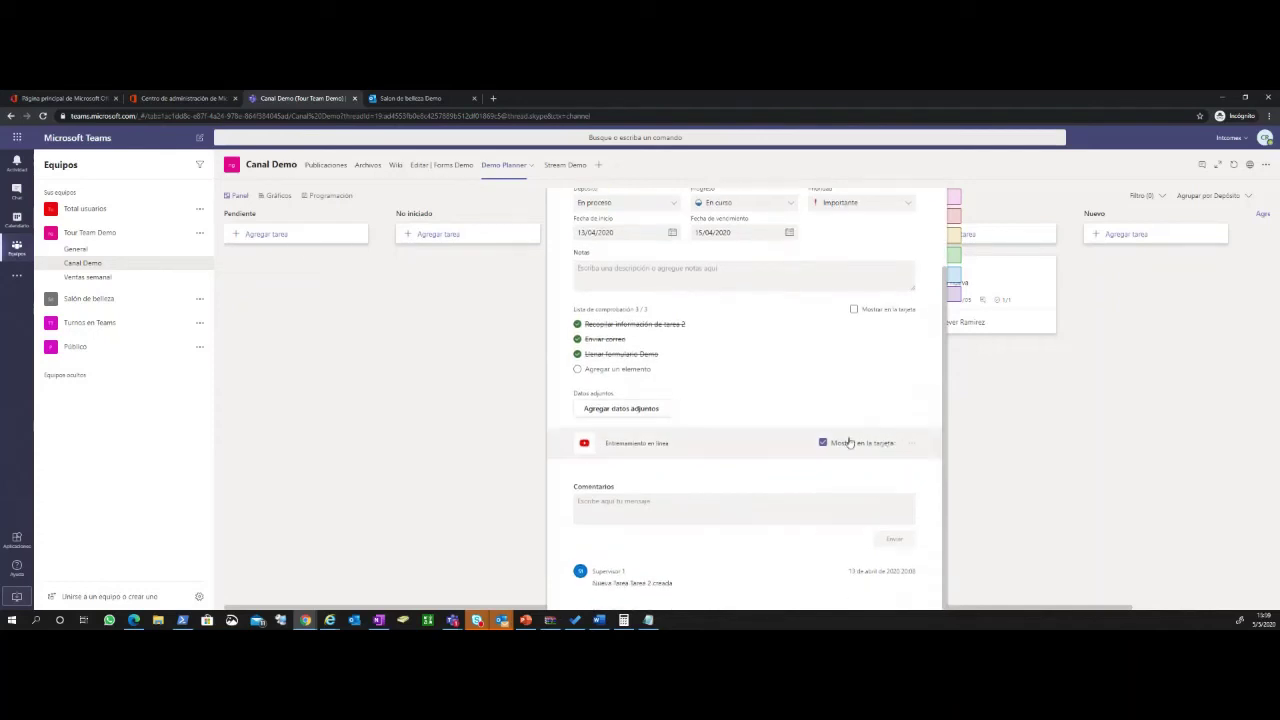
click(453, 473)
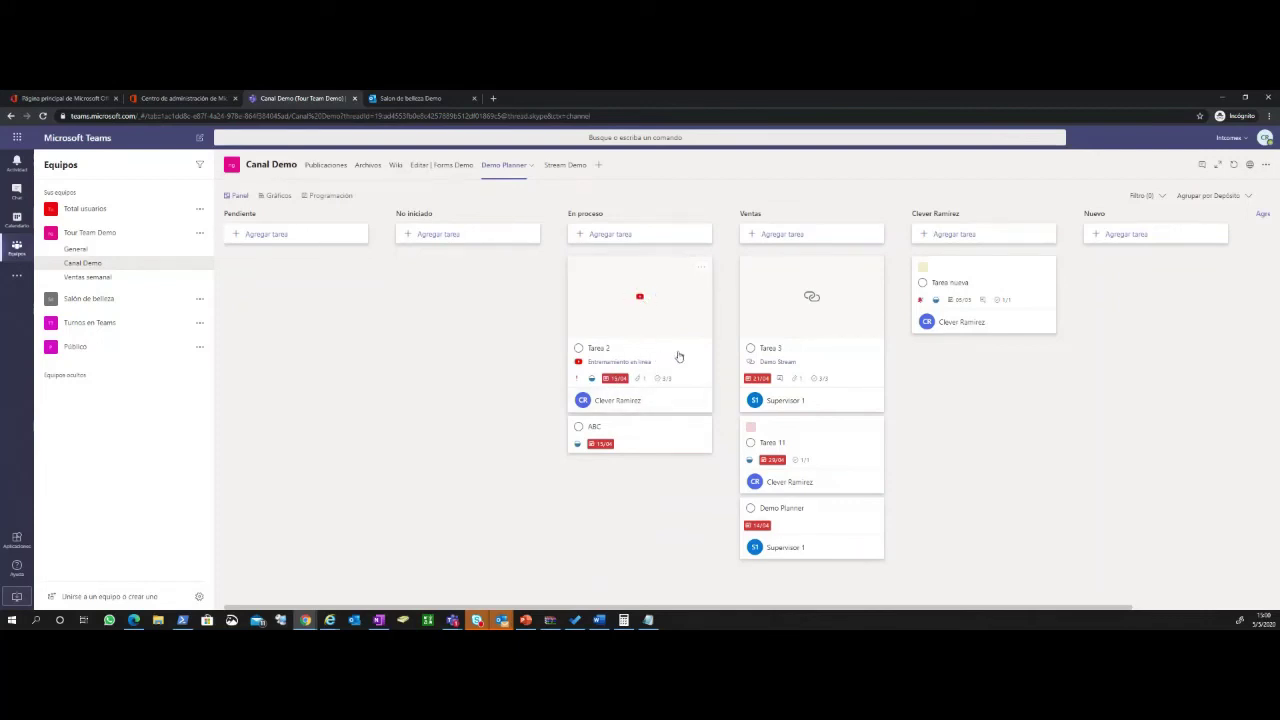
Reopen Tarea 2 and give it the Púrpura label
click(656, 395)
scroll(656, 393, down, 2)
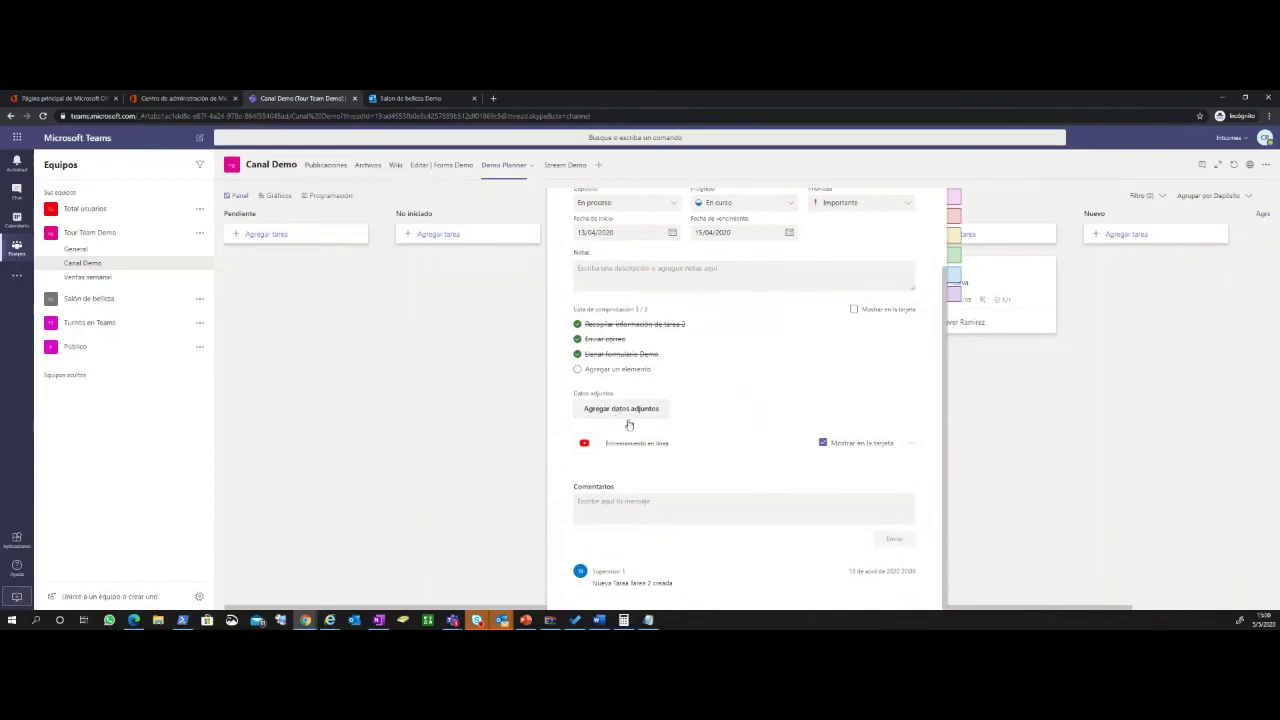
click(624, 412)
click(871, 420)
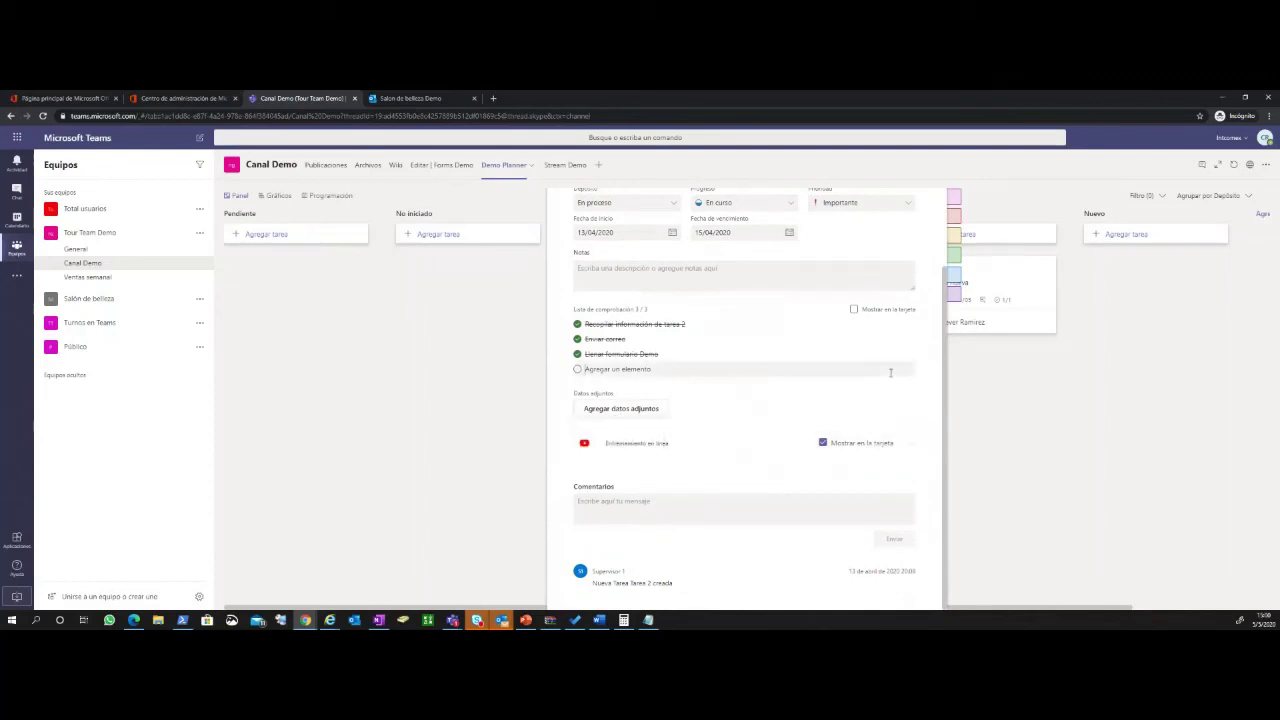
scroll(871, 420, up, 2)
mouse_move(978, 236)
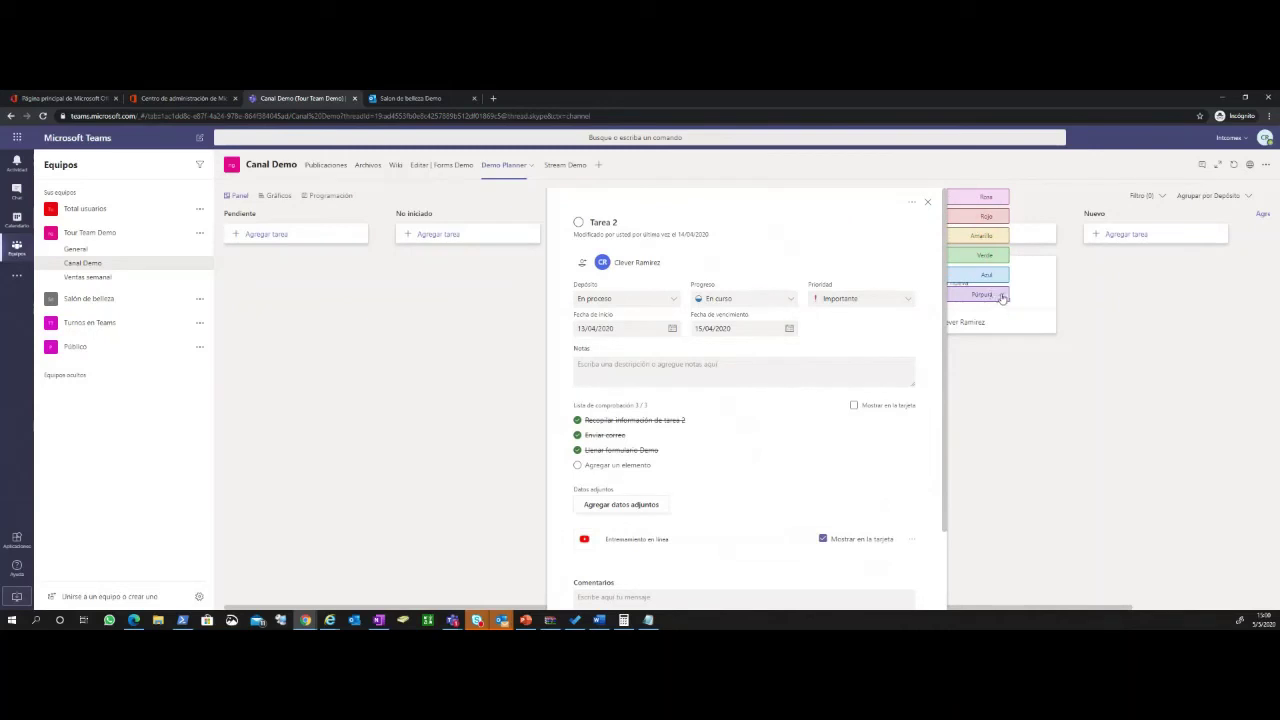
click(946, 423)
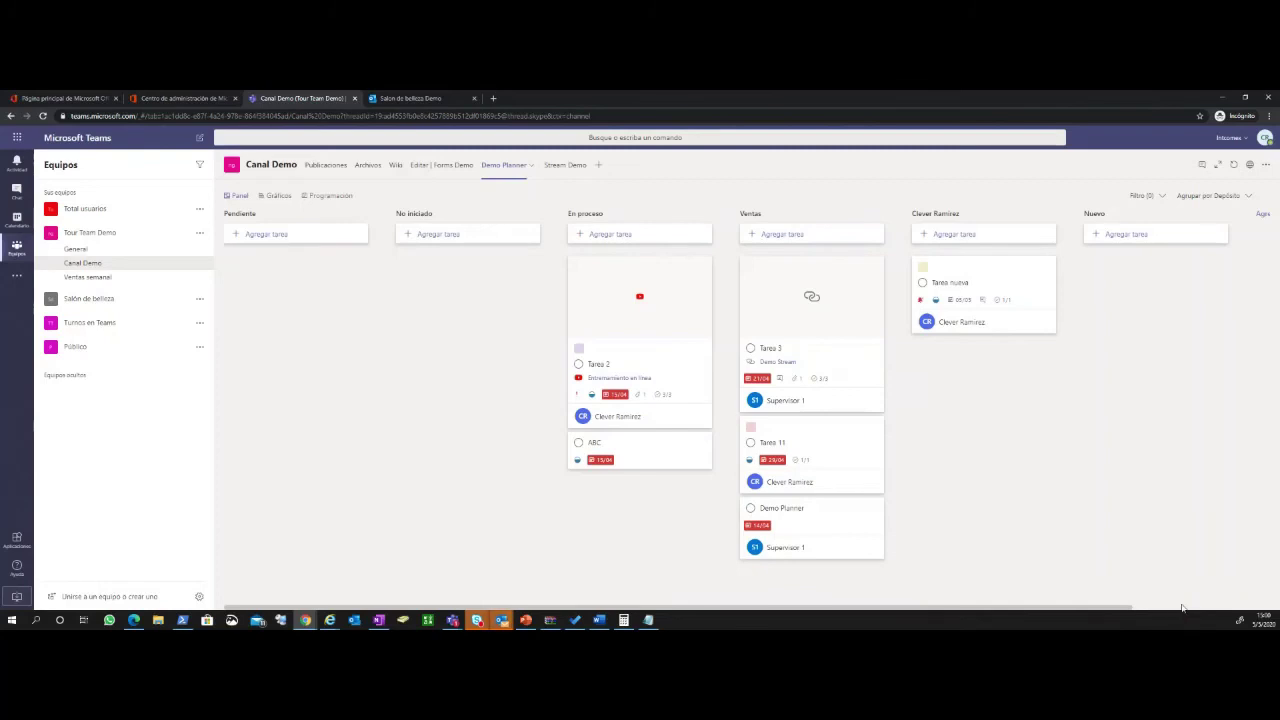
scroll(1193, 607, right, 3)
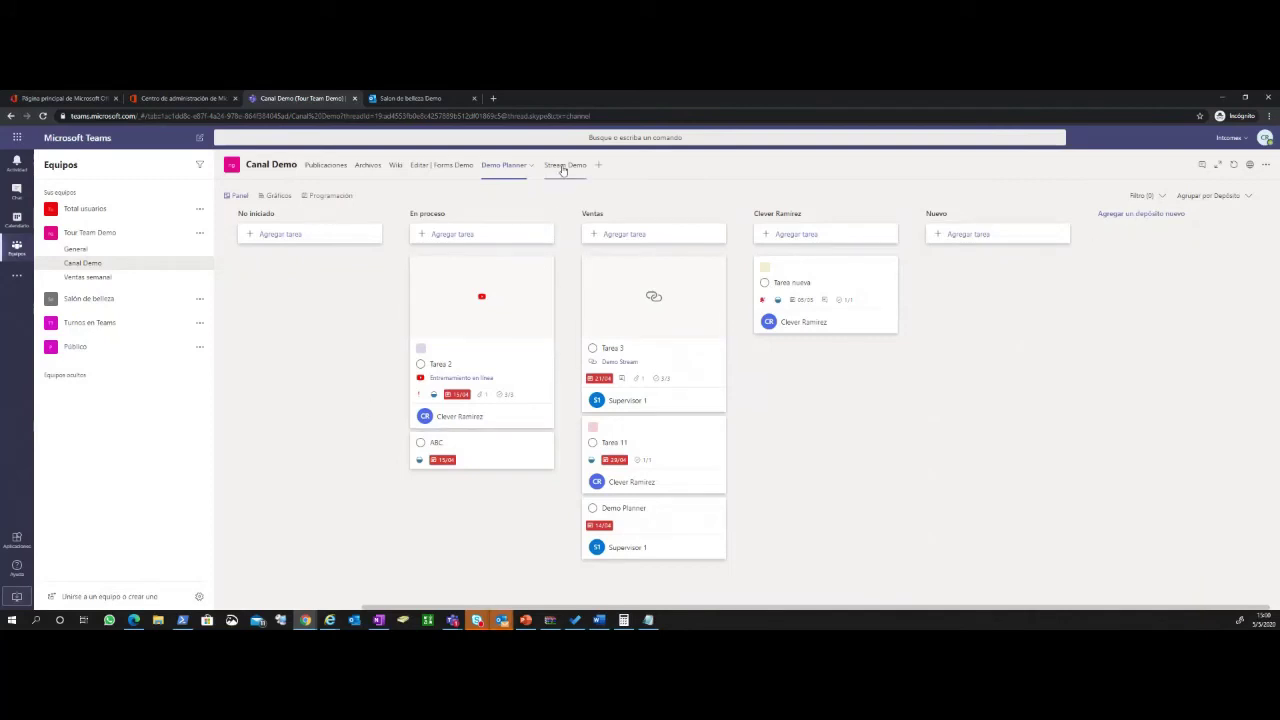
Play the meeting recording in the Stream Demo tab, advancing it through 0:28, 0:39, 0:49, 0:59 and 1:08 to about 1:15
click(563, 166)
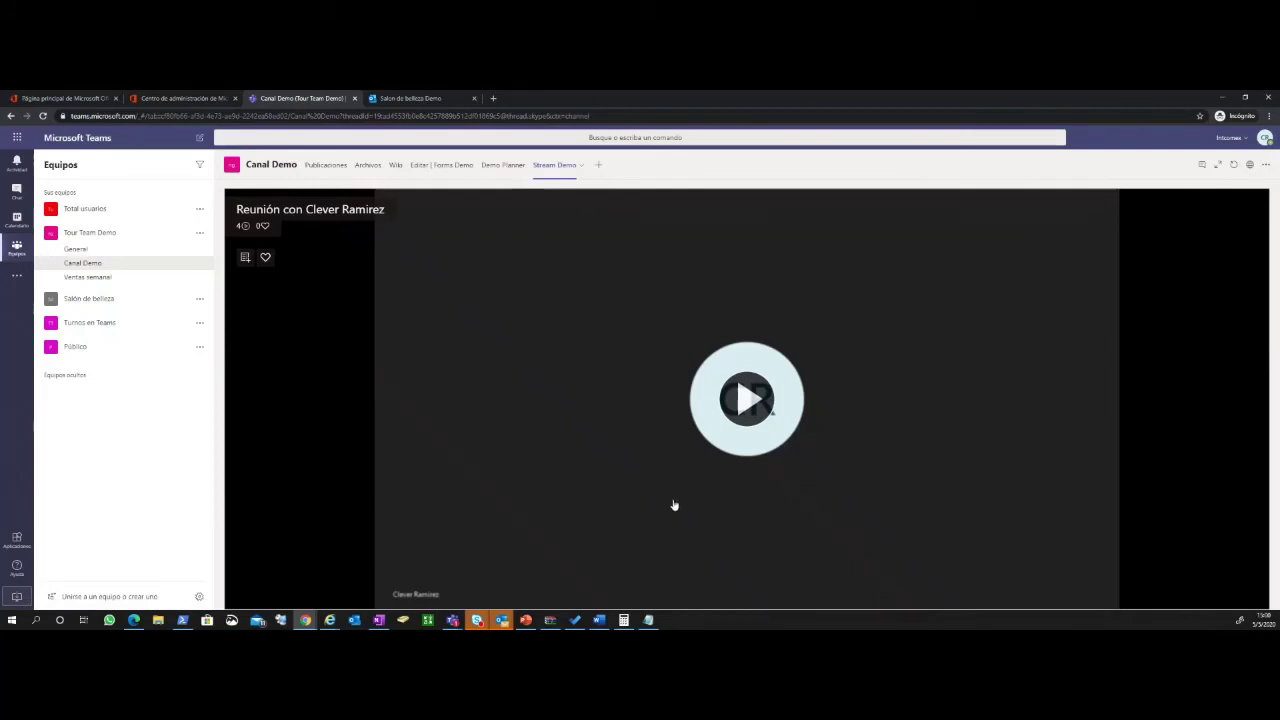
click(741, 403)
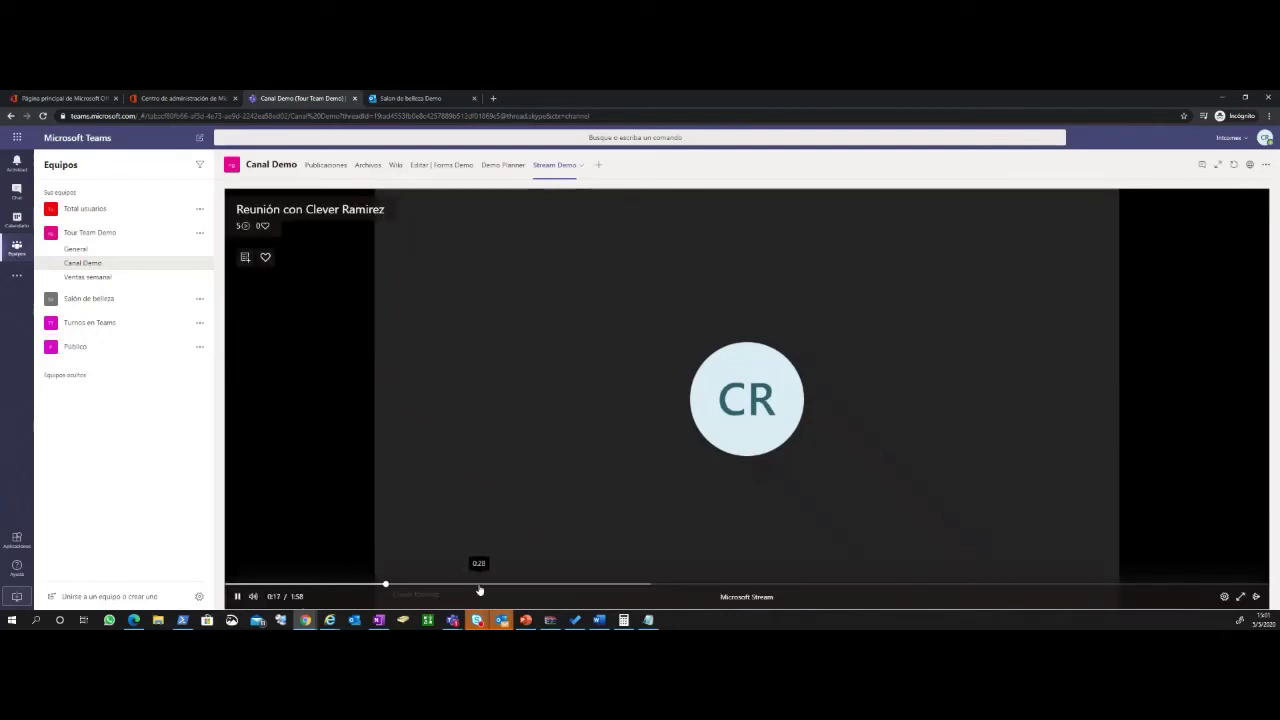
click(478, 584)
click(575, 585)
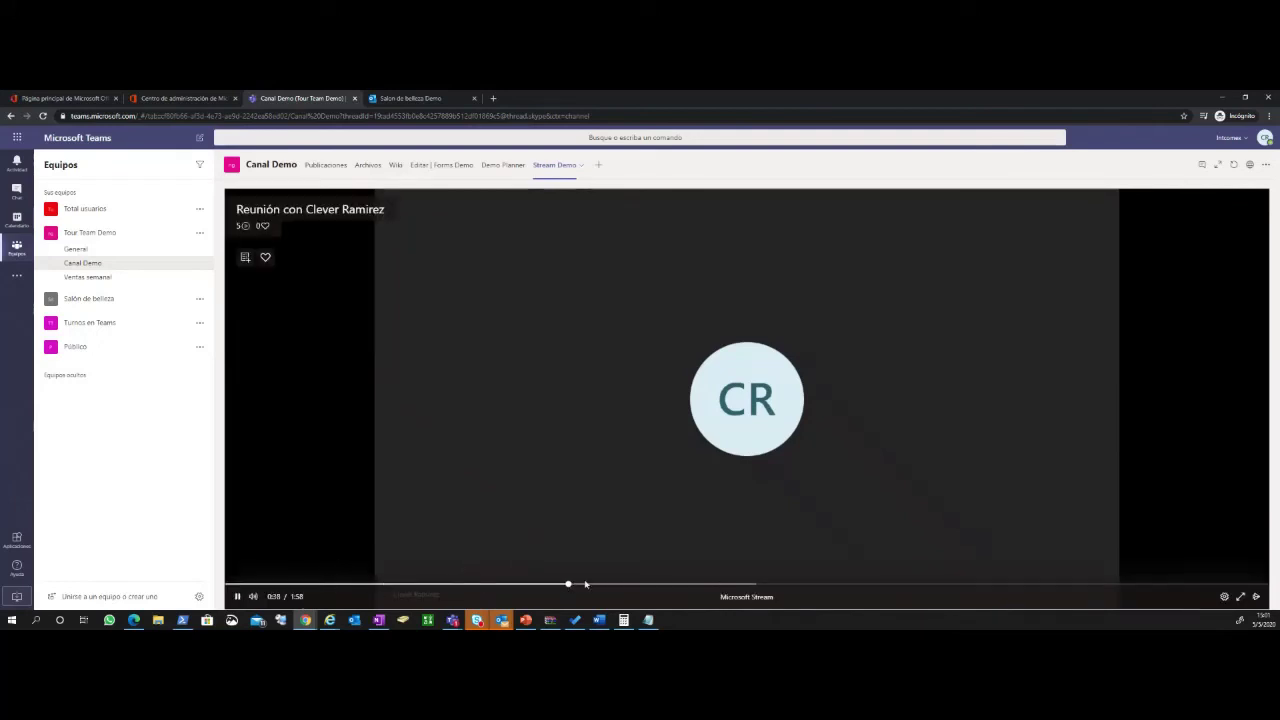
click(662, 585)
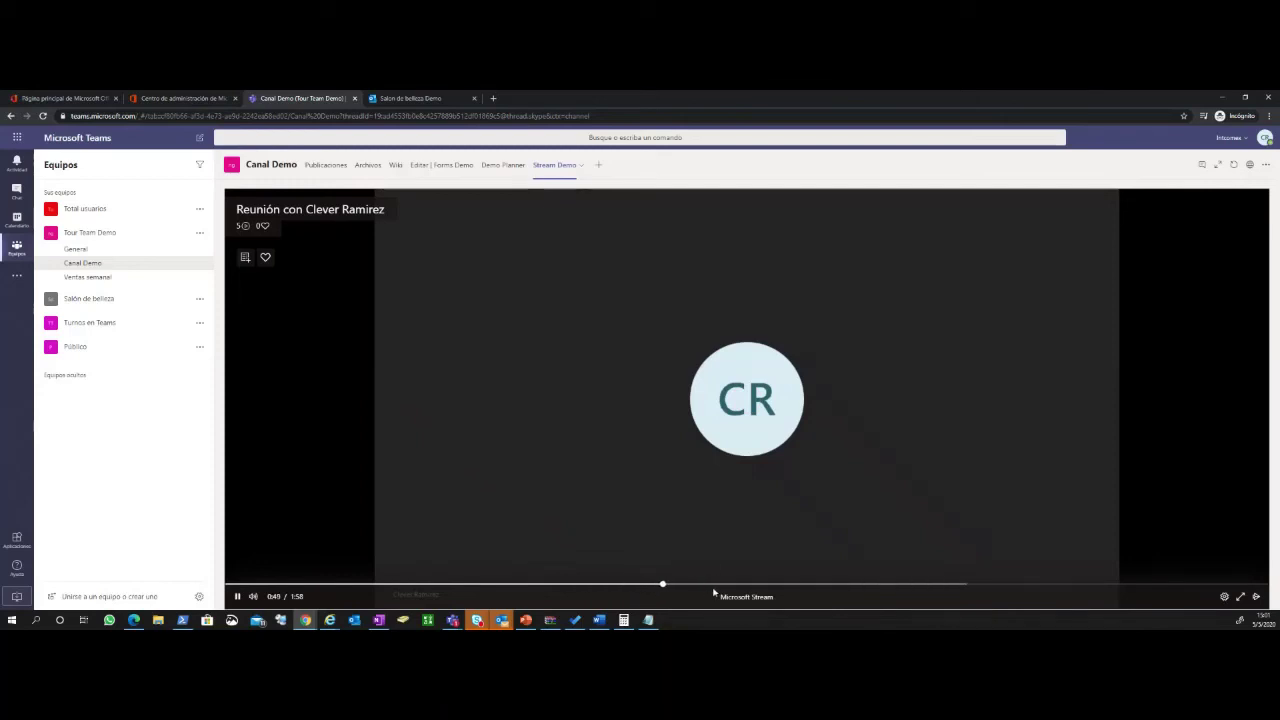
click(750, 585)
click(786, 585)
click(827, 585)
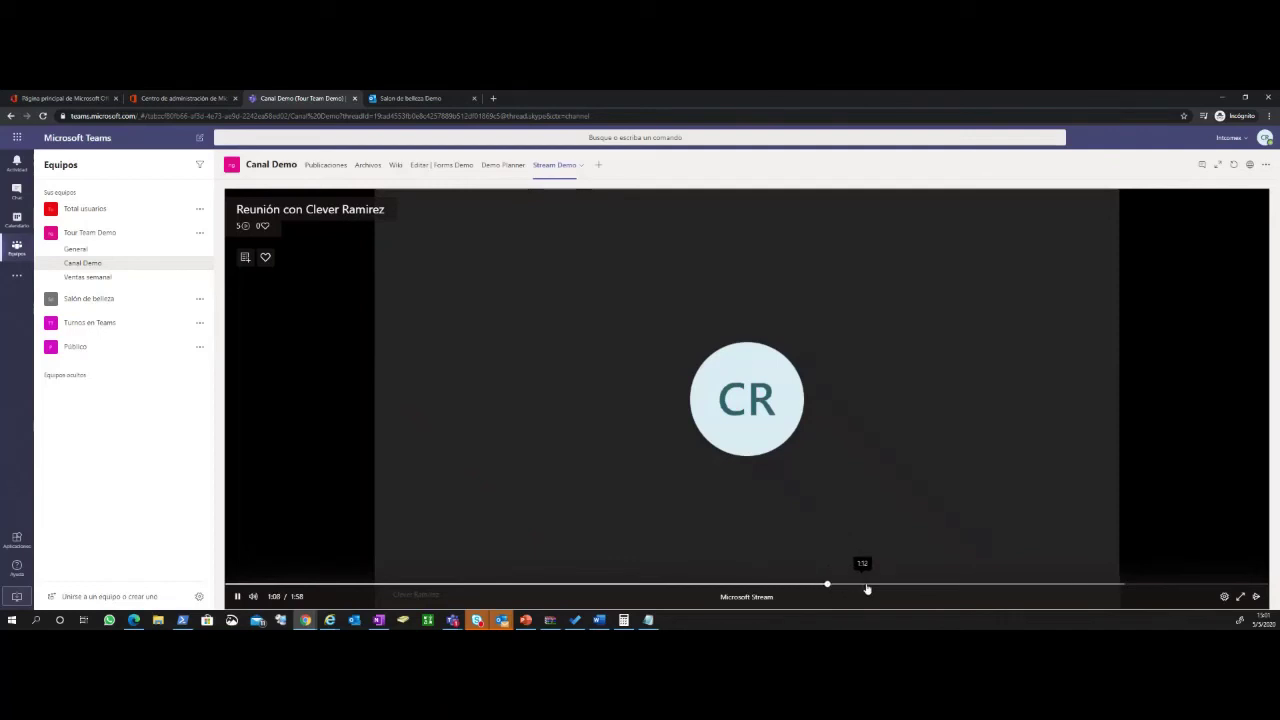
click(878, 585)
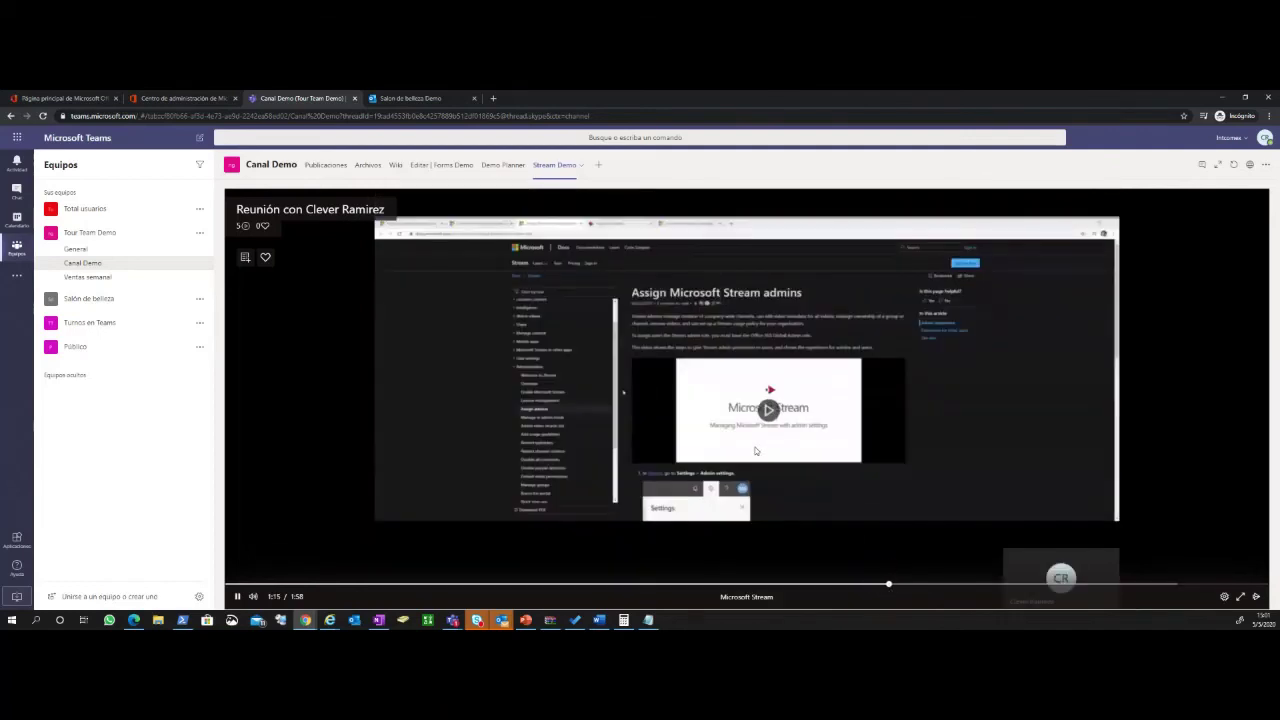
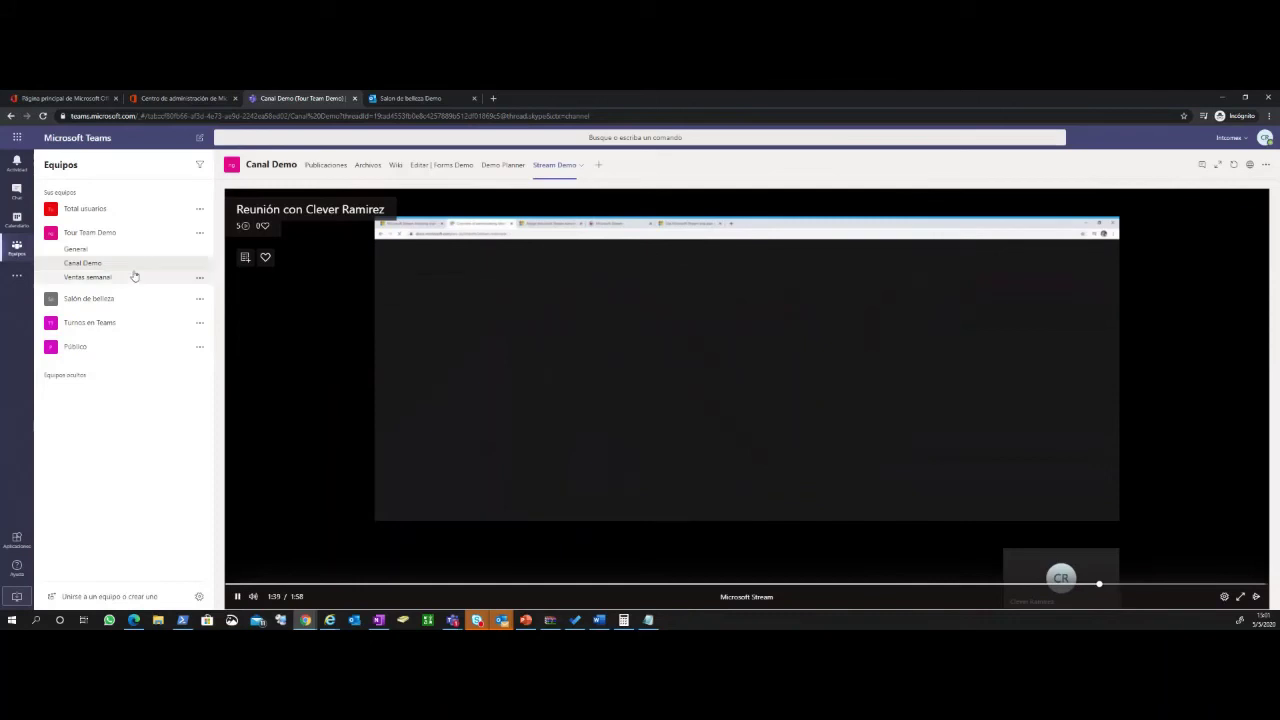
Open Tour Team Demo's General channel, then the Calendario work-week view for May 2020
click(108, 254)
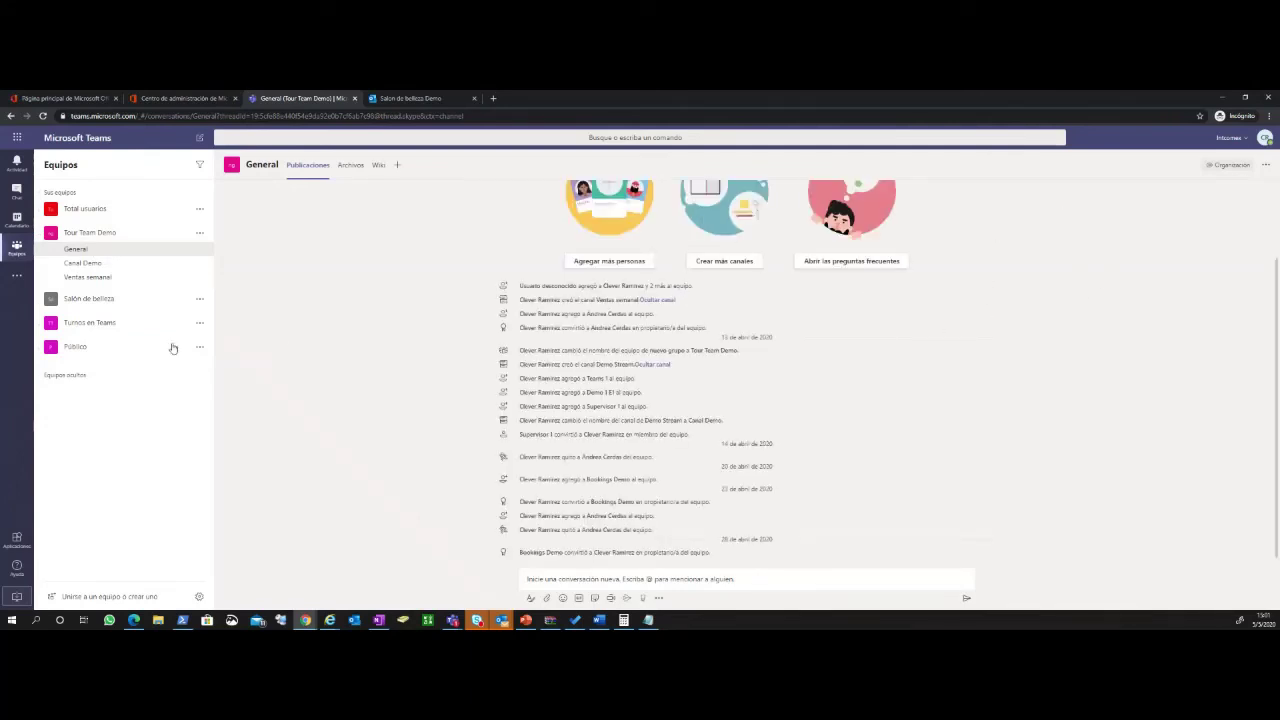
click(16, 219)
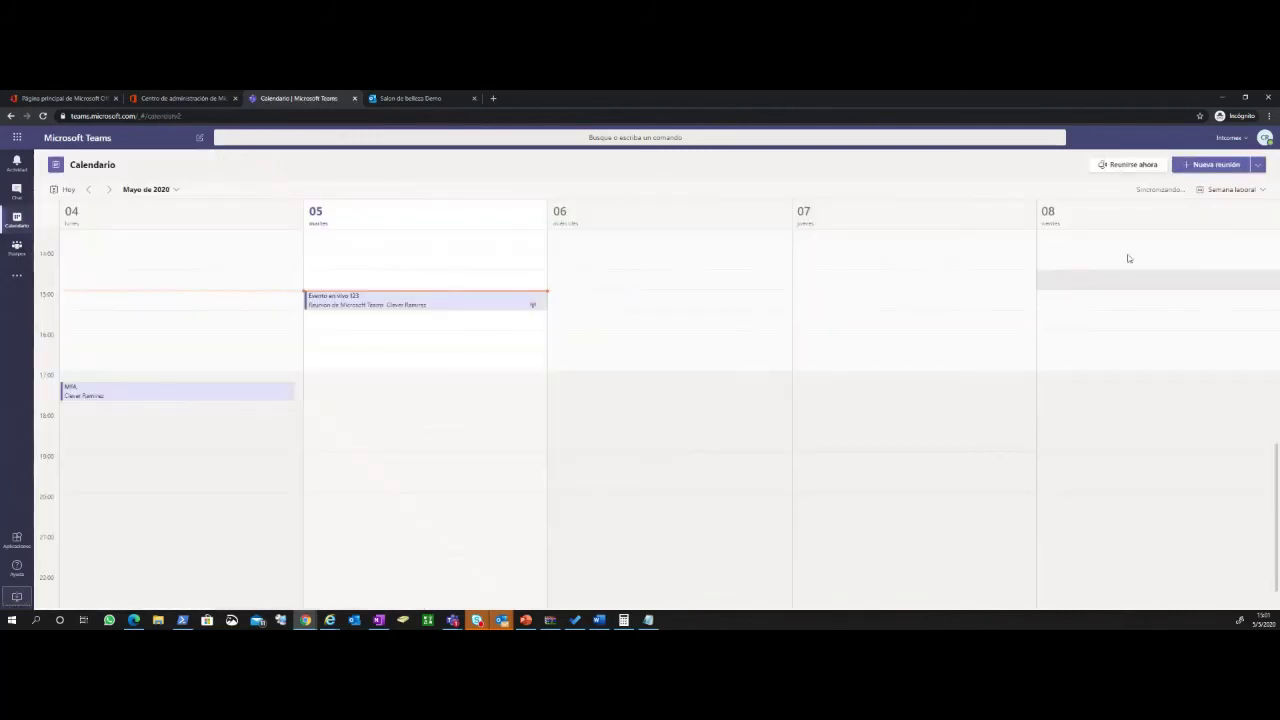
Draft a new meeting in Tour Team Demo's Canal Demo channel, then discard it unsaved
click(1214, 164)
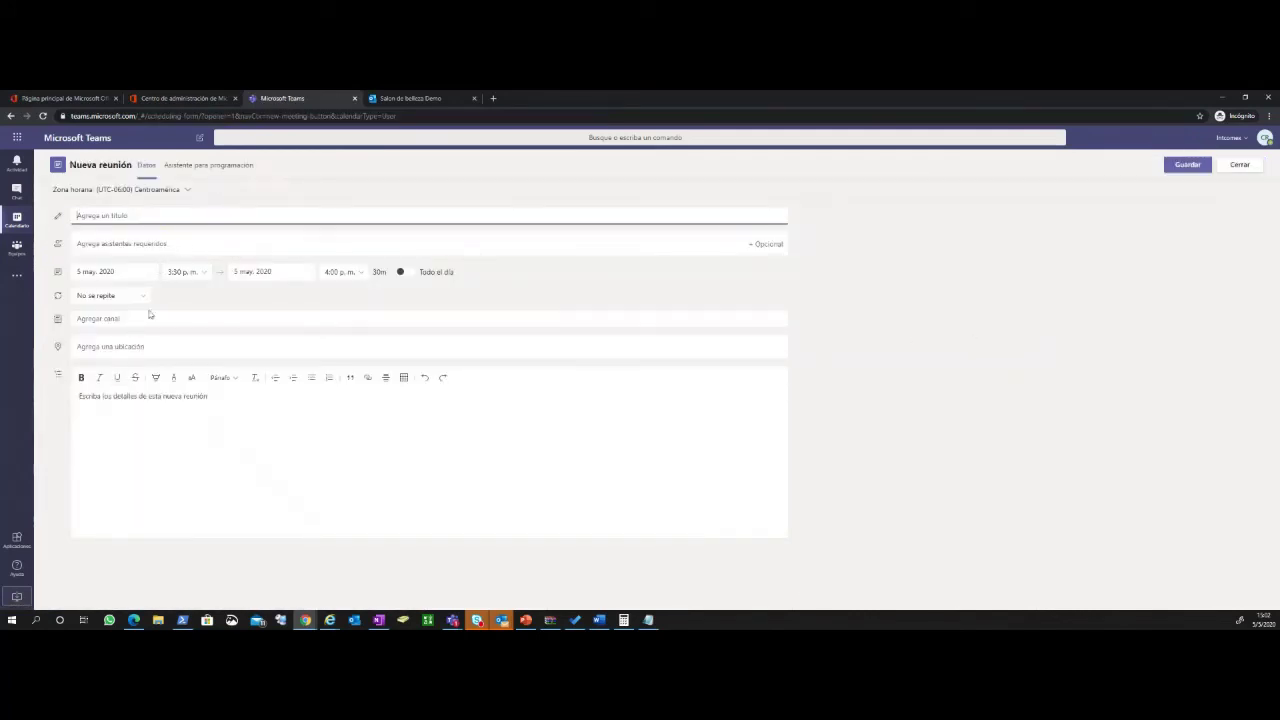
click(145, 299)
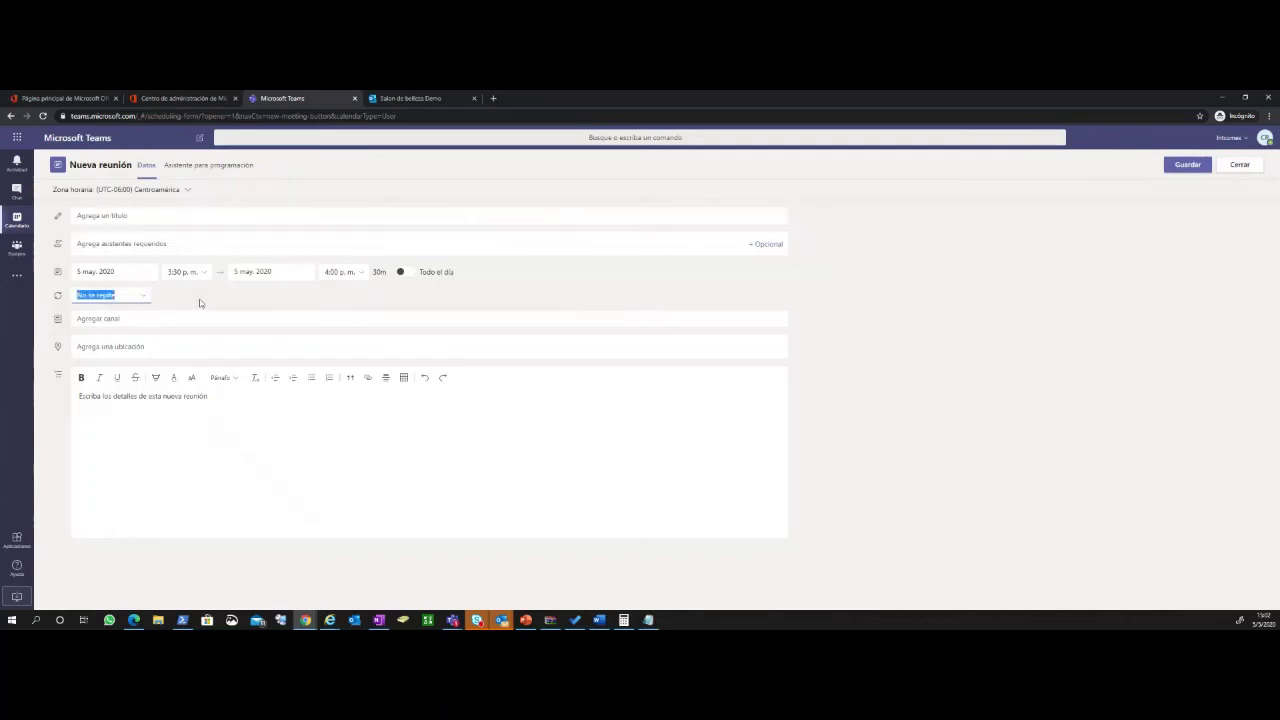
click(170, 319)
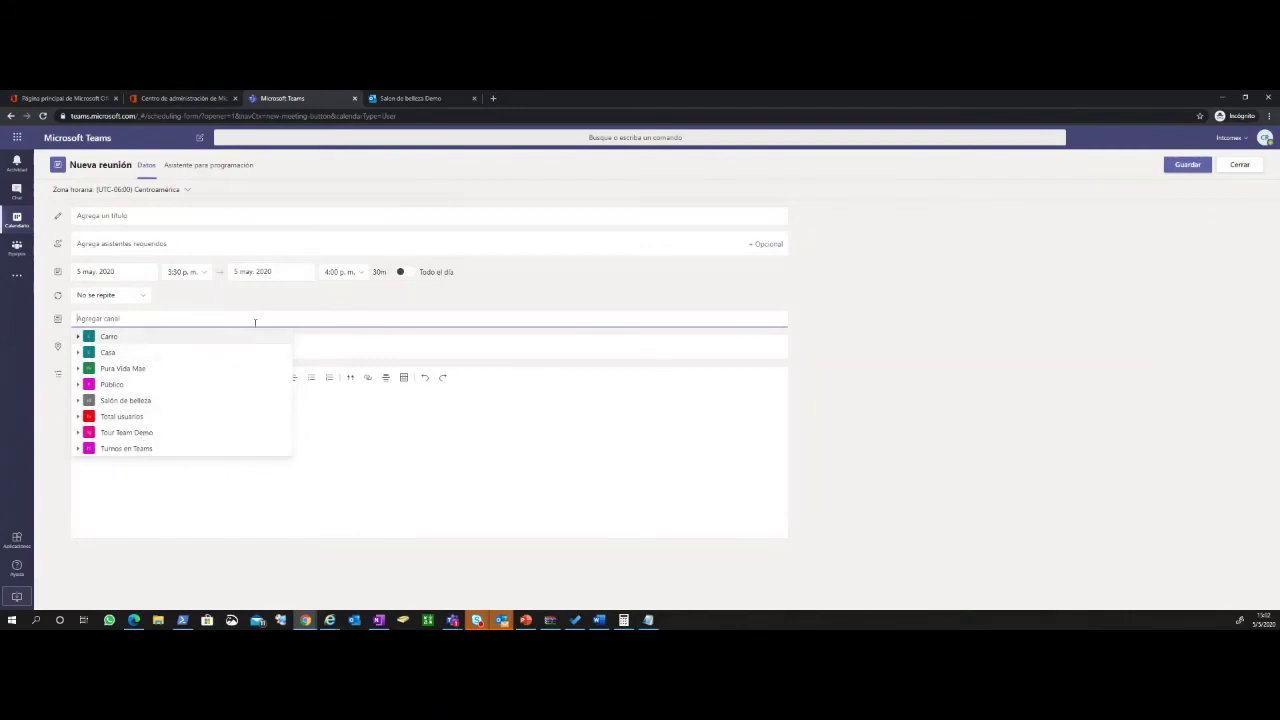
click(138, 432)
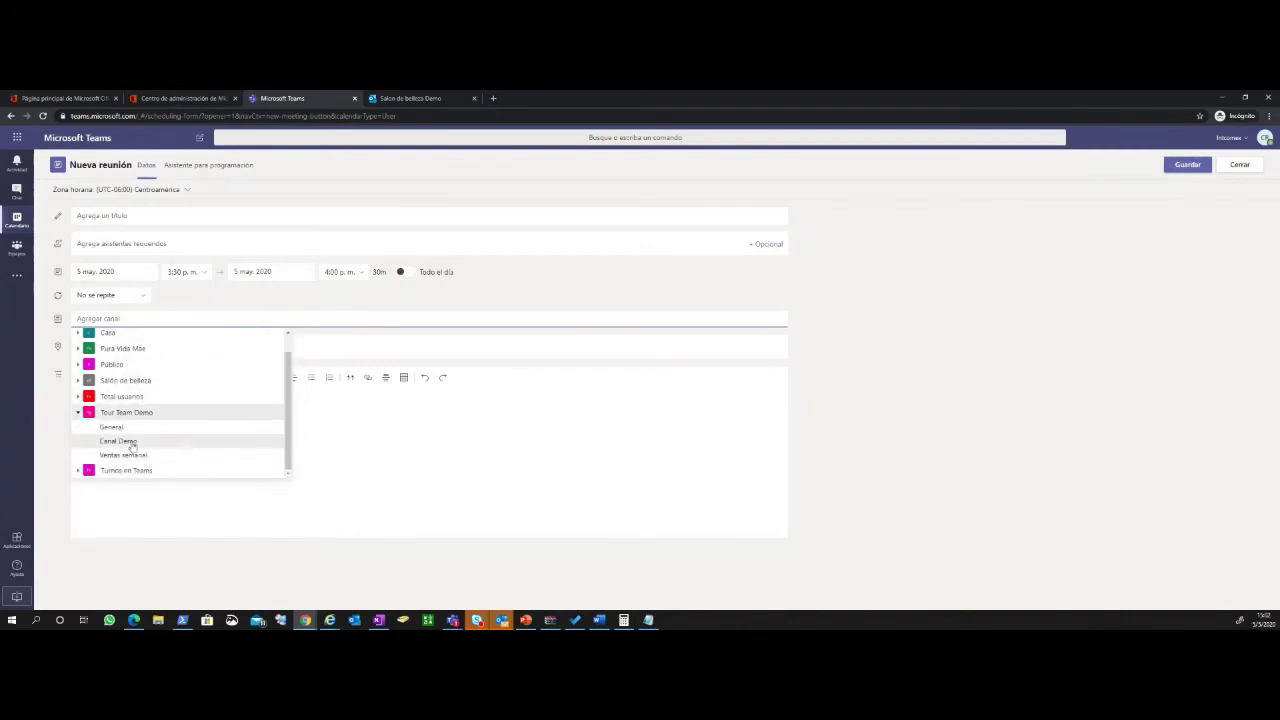
click(128, 443)
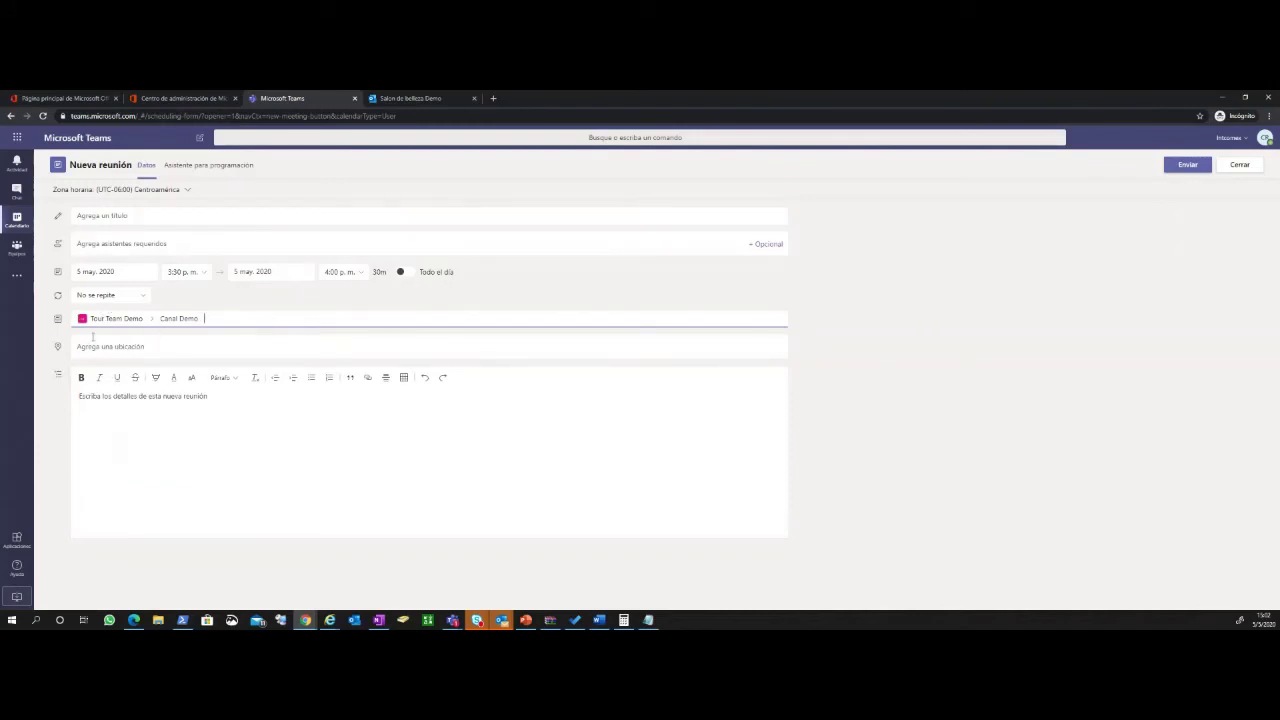
click(17, 248)
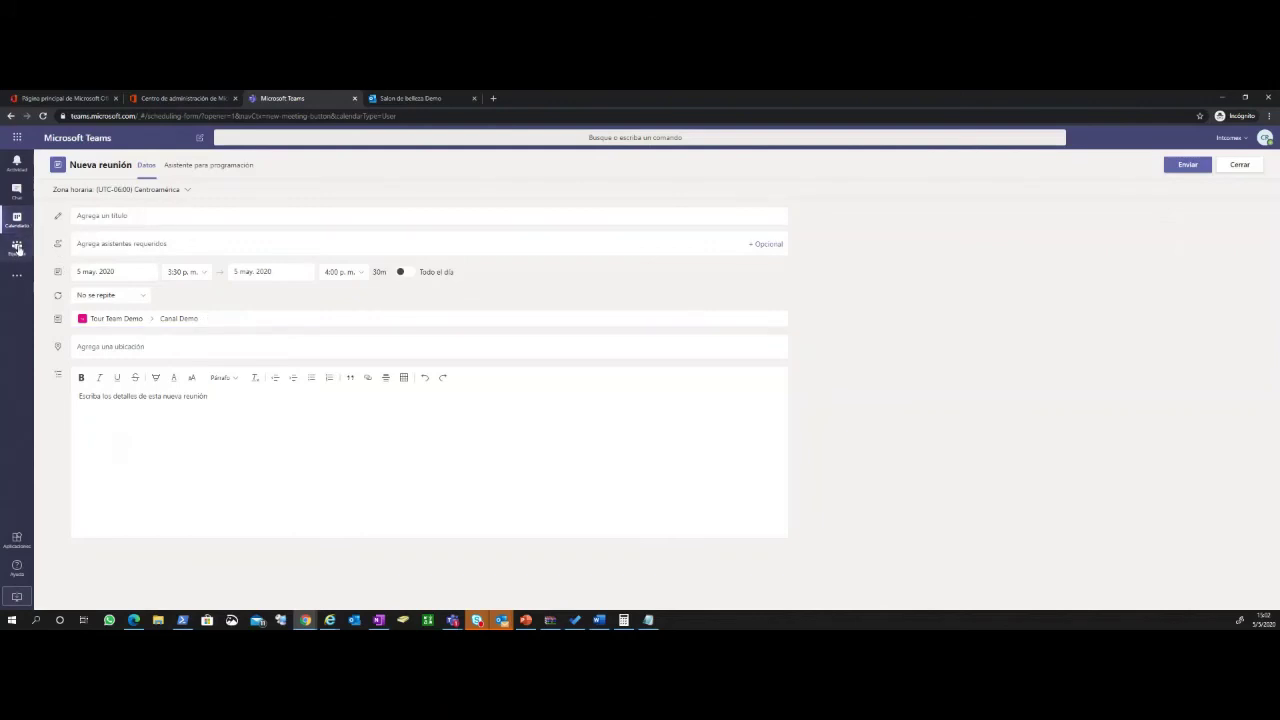
click(603, 391)
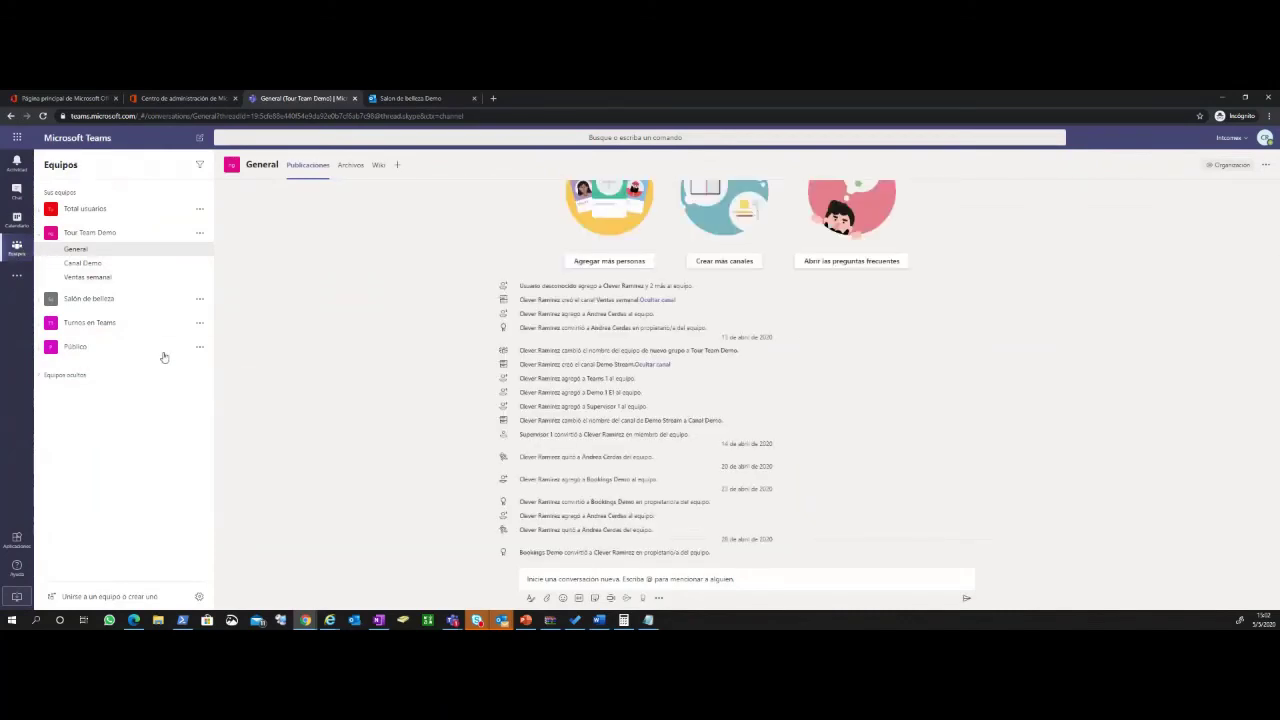
Open Salón de belleza's General channel and browse its salon photo, booking link and booking-page posts
click(140, 302)
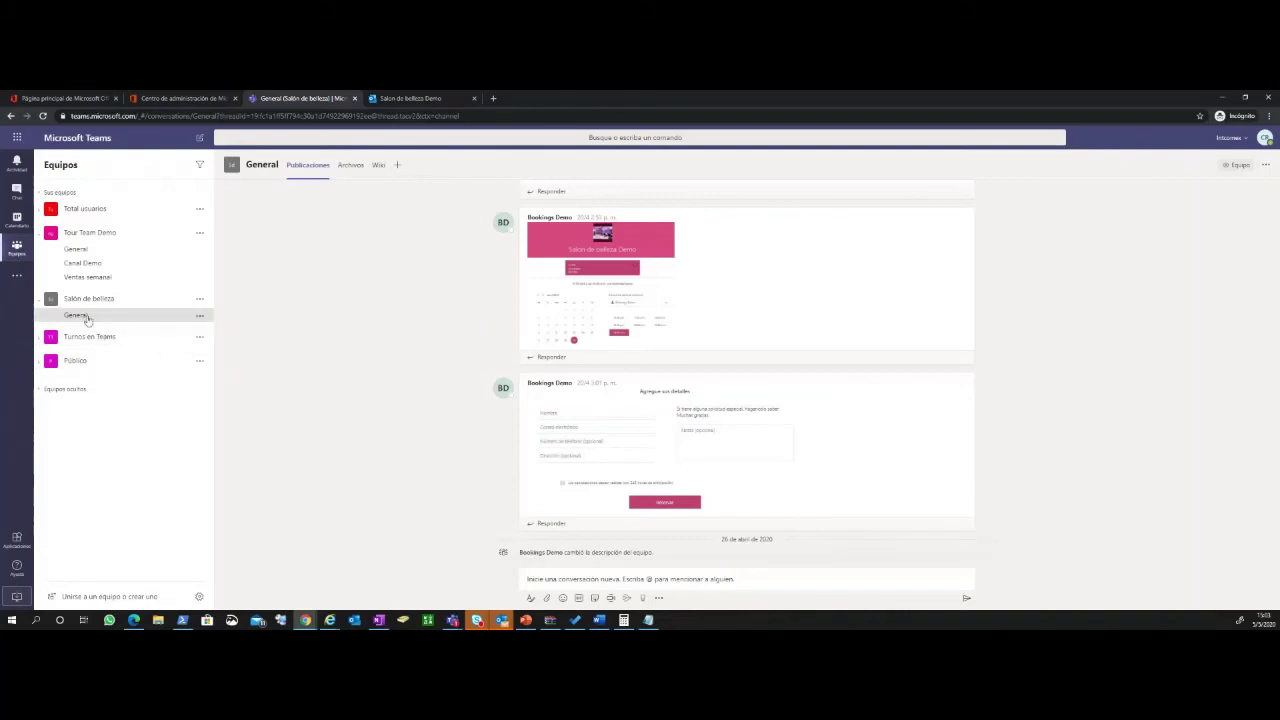
scroll(732, 380, up, 10)
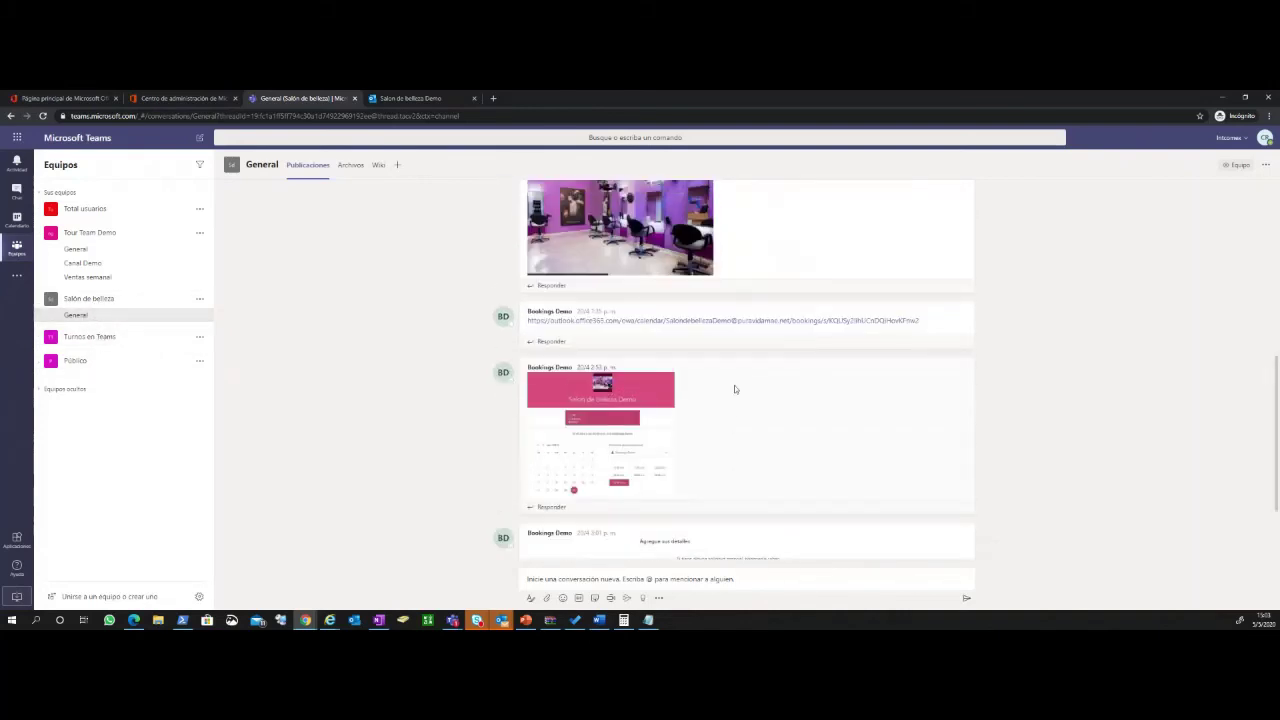
scroll(735, 405, down, 3)
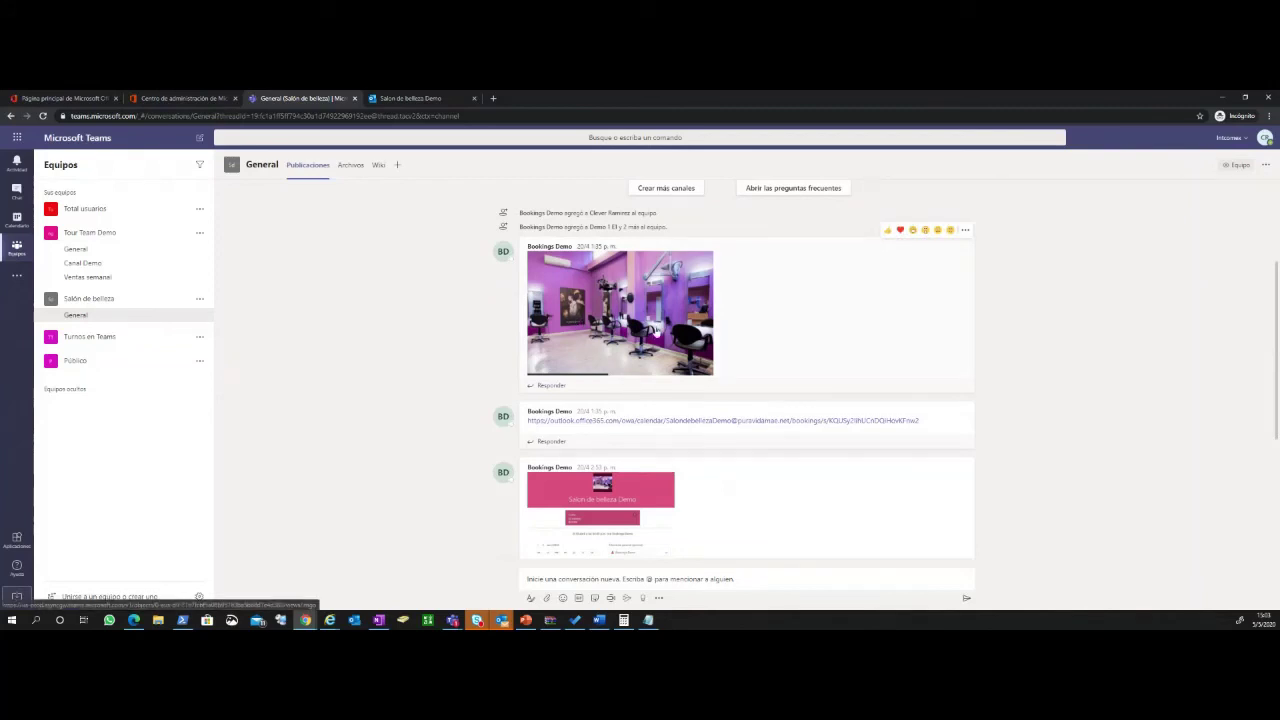
scroll(622, 318, down, 1)
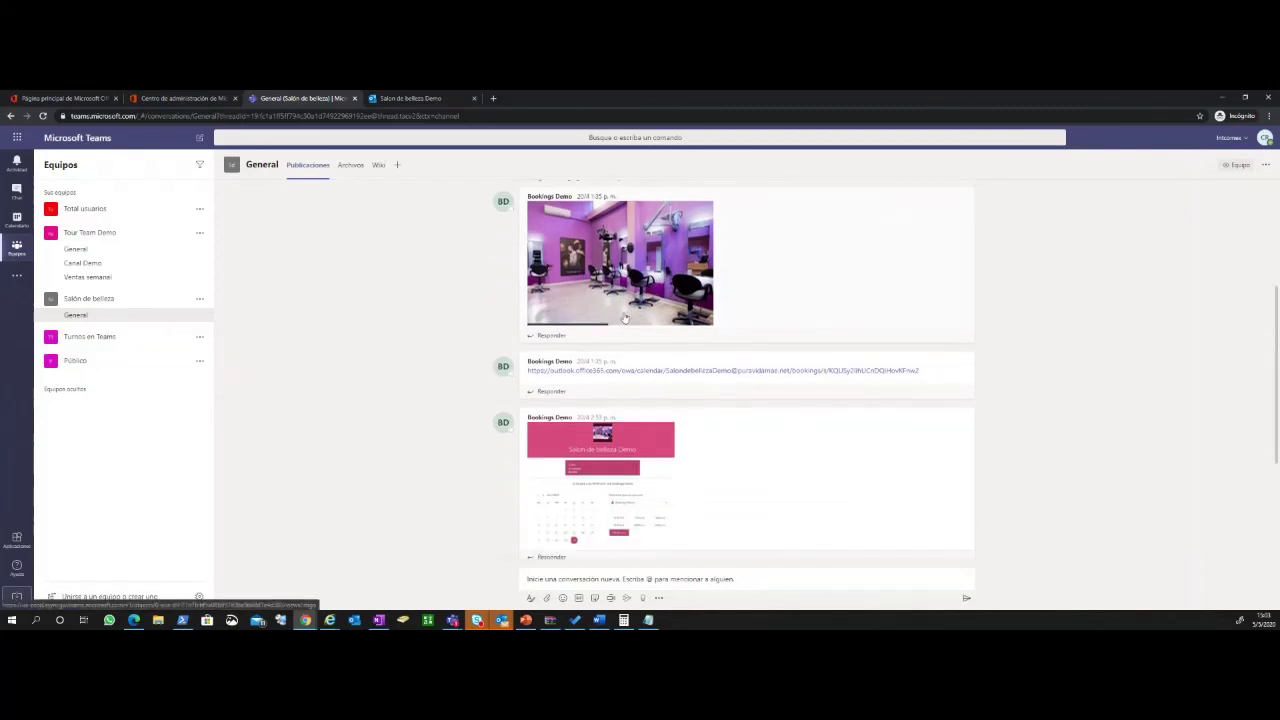
scroll(602, 418, down, 3)
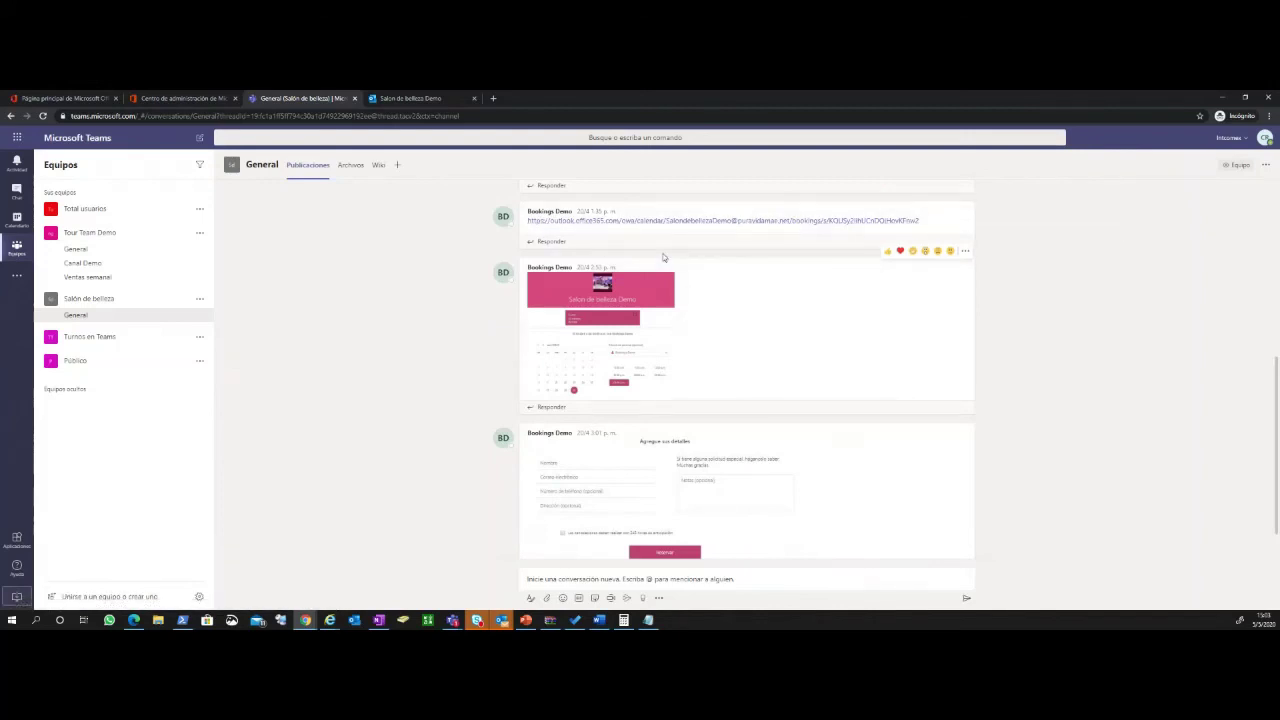
scroll(625, 285, up, 2)
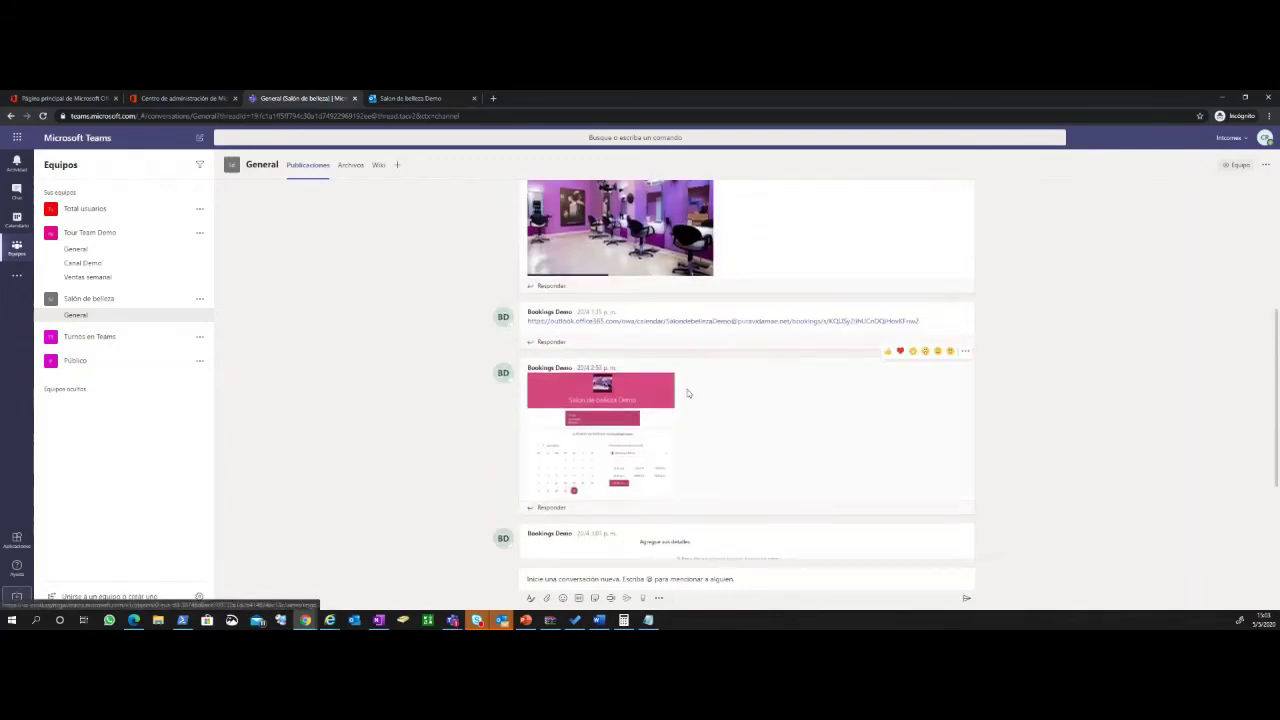
scroll(690, 391, up, 1)
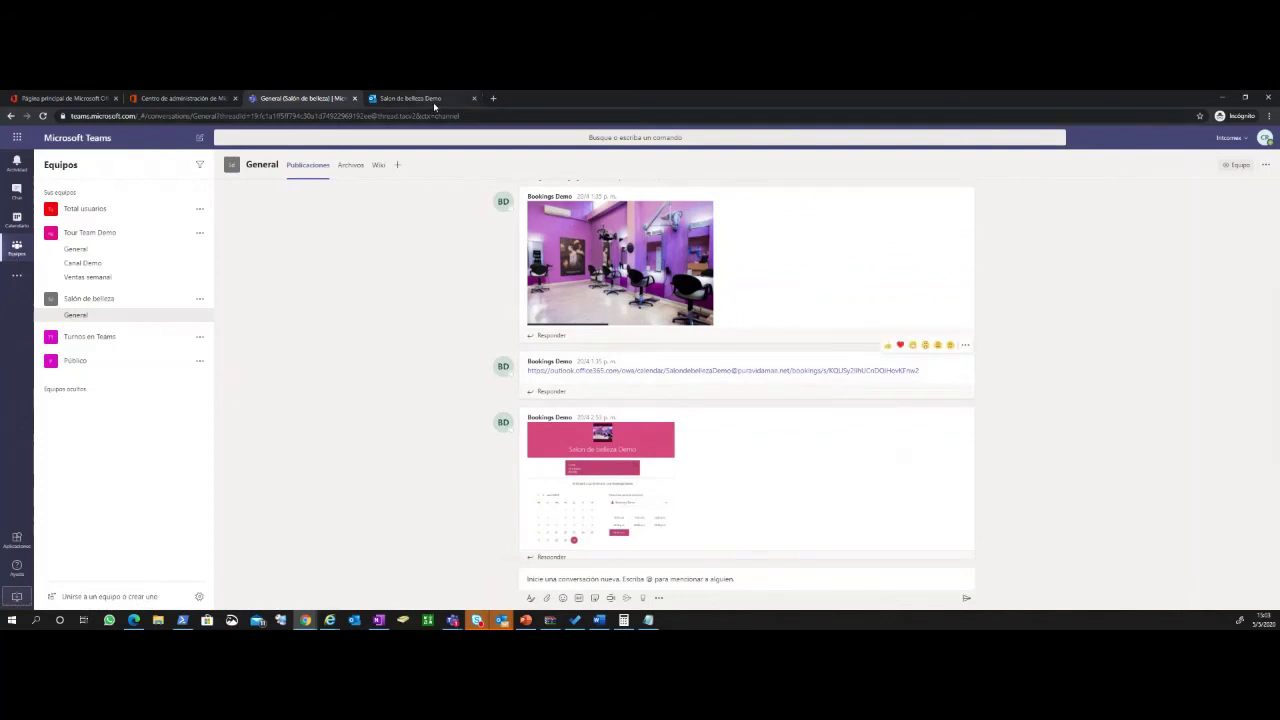
Switch to the Salon de belleza Demo booking page and read the 1-hour Consulta inicial details
click(433, 100)
scroll(666, 406, down, 3)
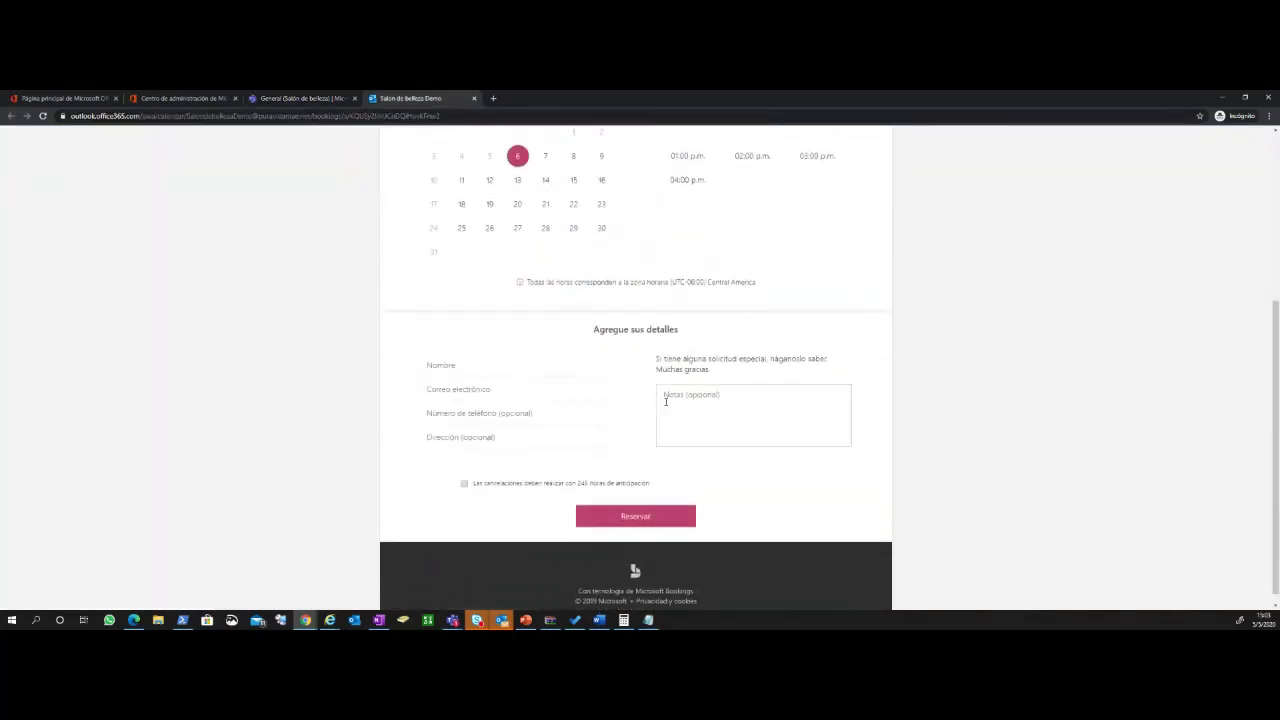
scroll(666, 403, up, 3)
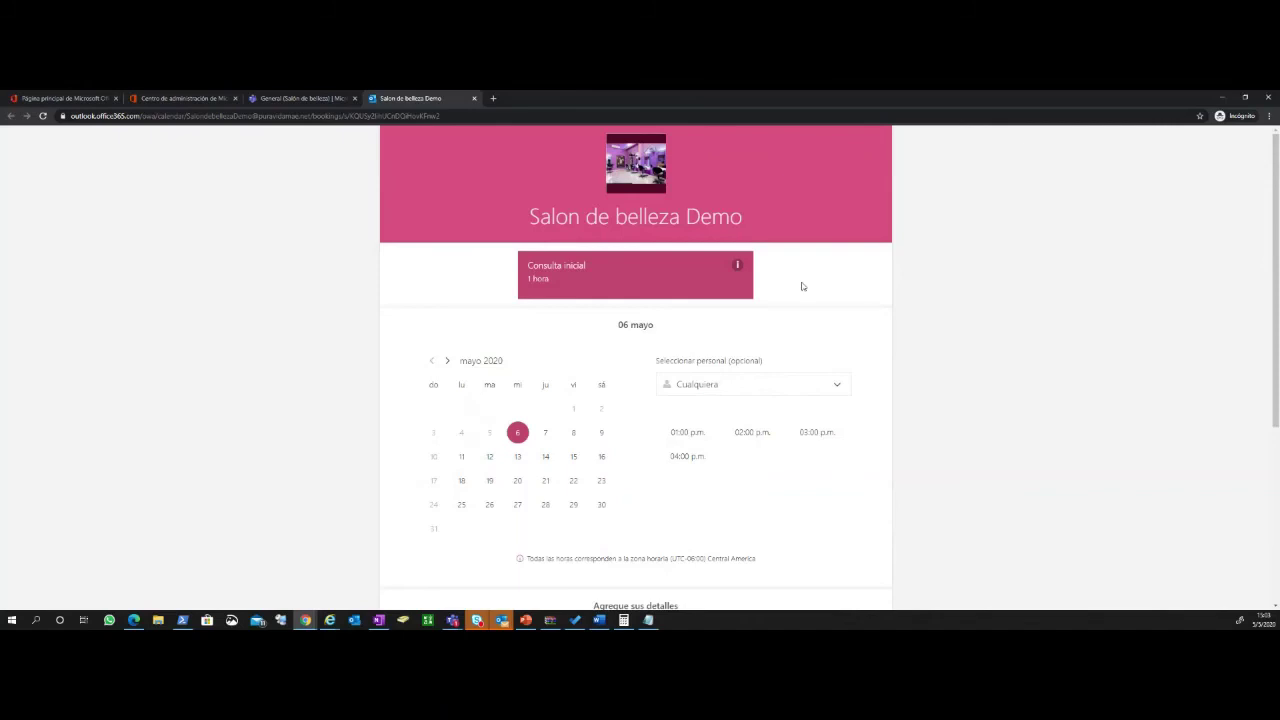
click(628, 287)
click(737, 265)
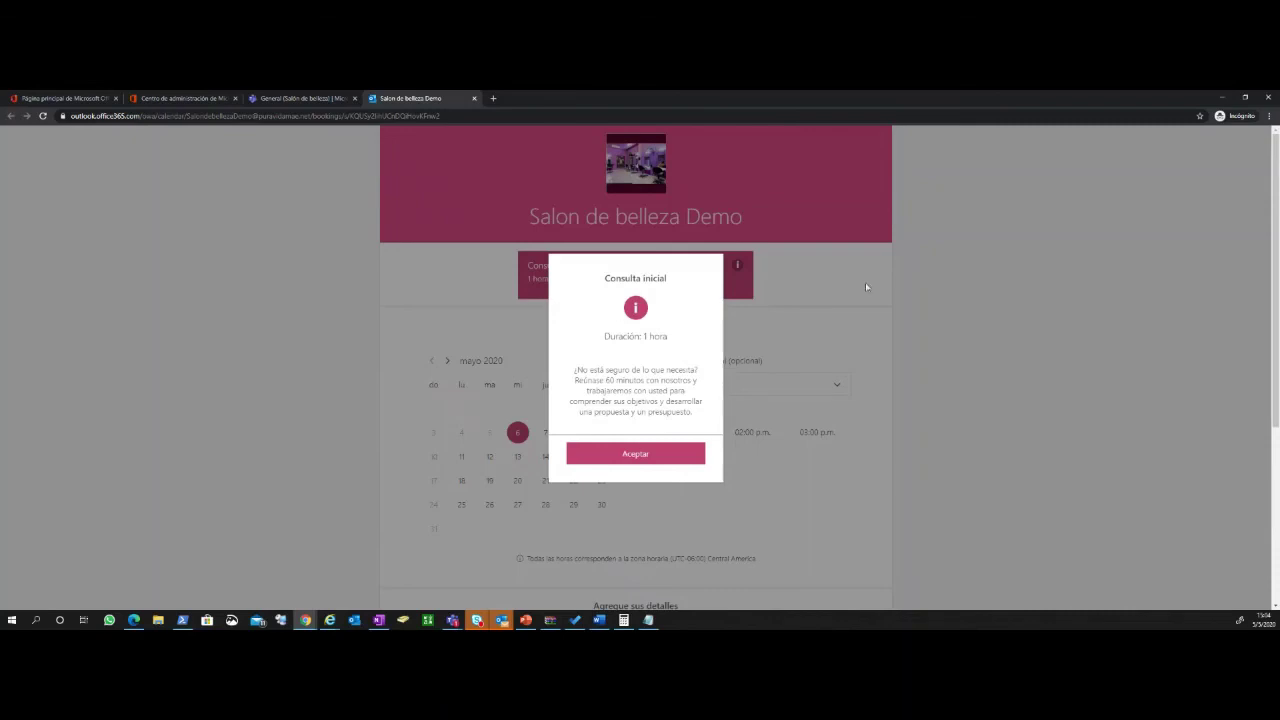
click(850, 281)
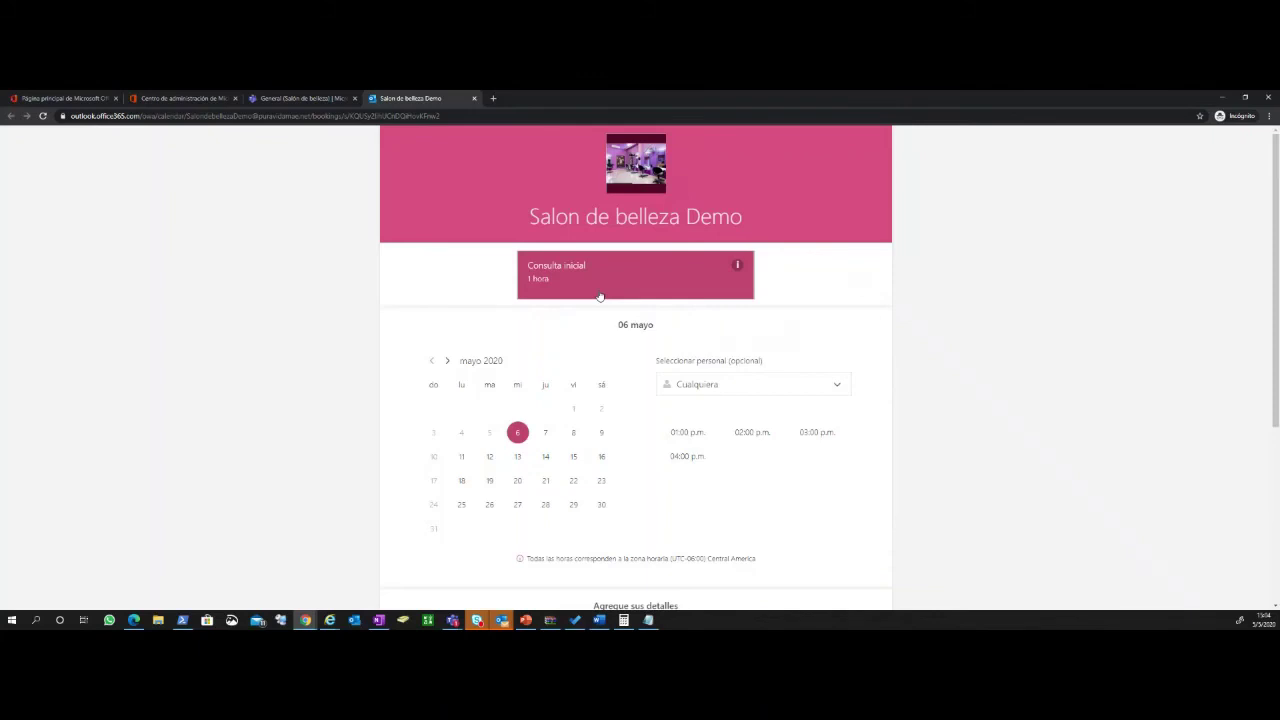
click(738, 264)
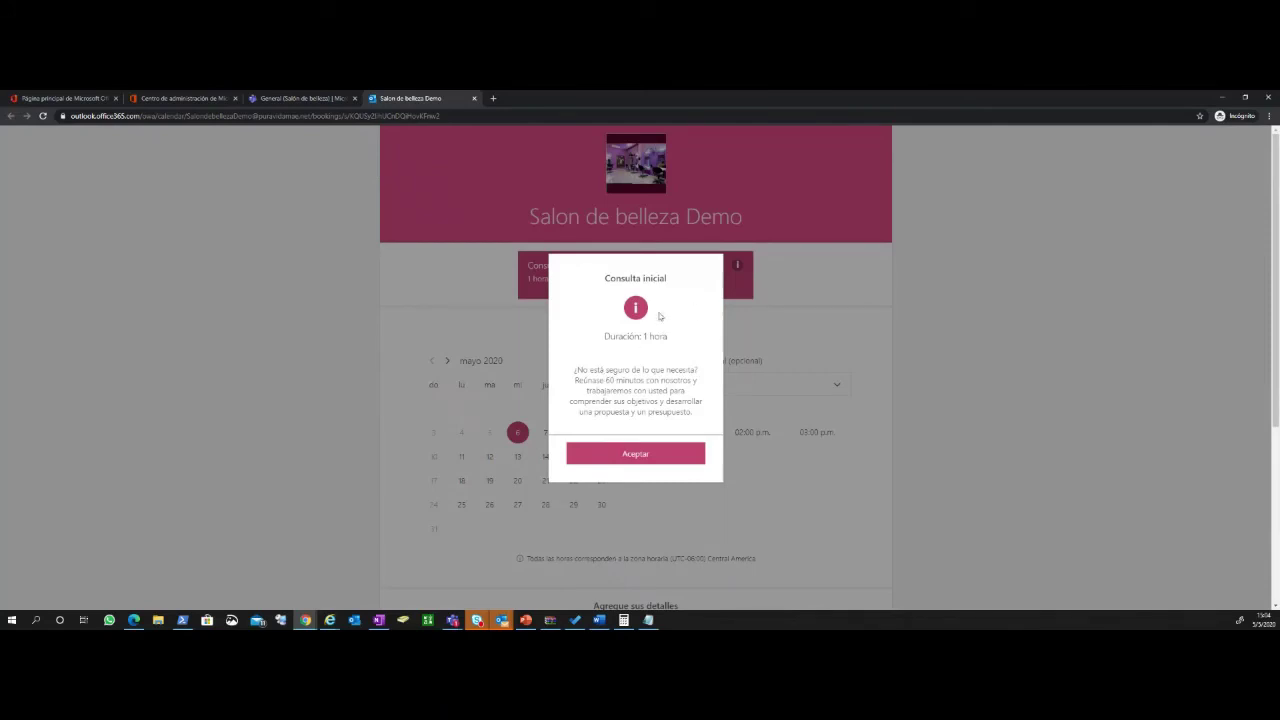
click(809, 290)
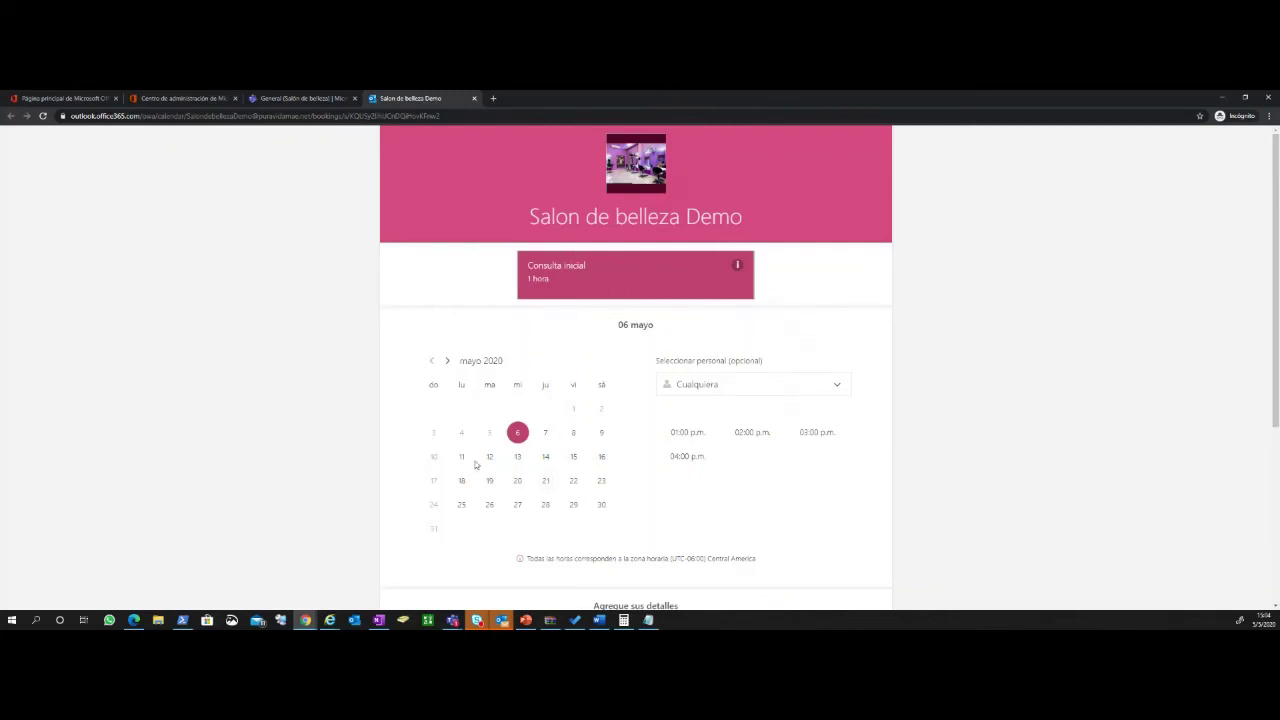
Pick 9 May for the consultation and set Bookings Demo as the staff member
click(600, 433)
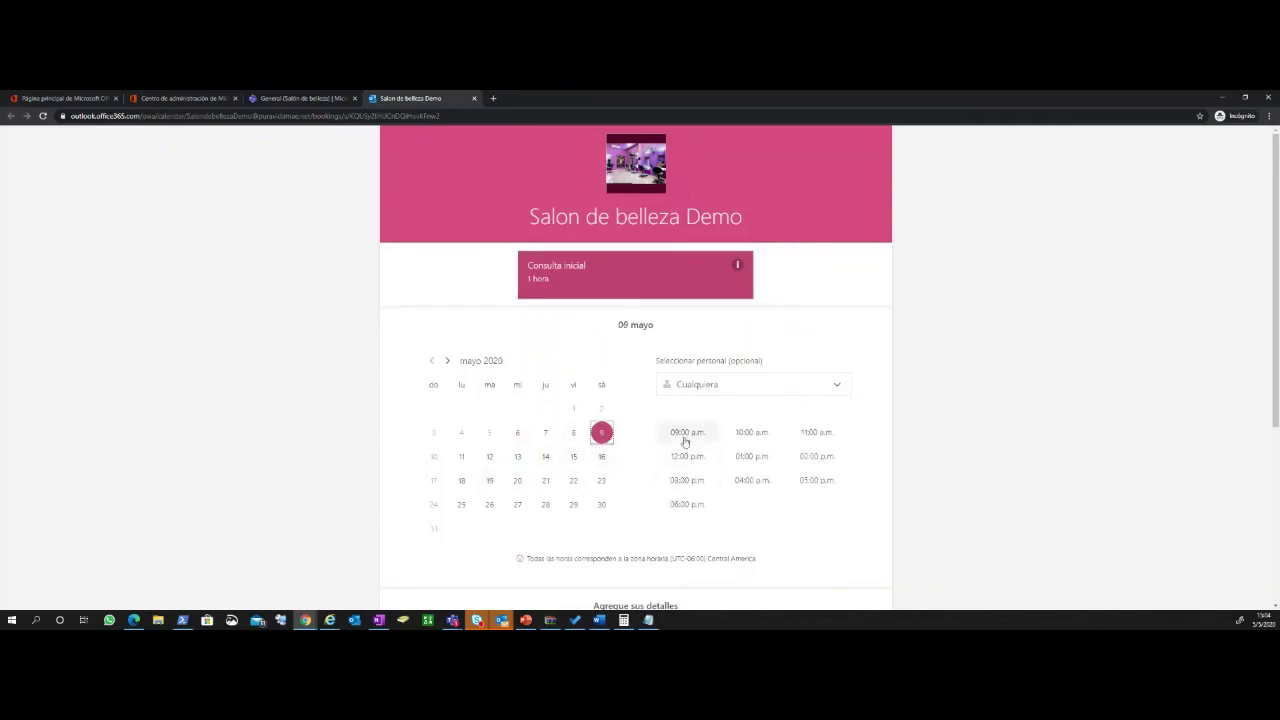
click(755, 462)
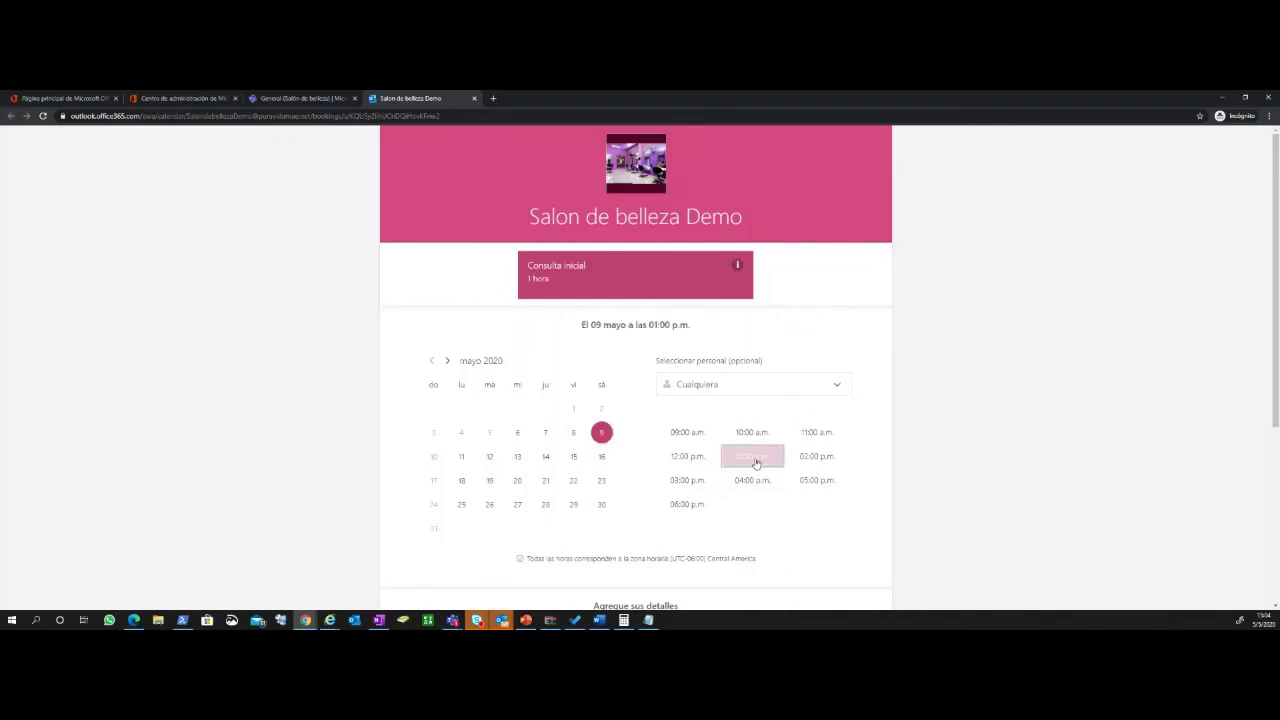
click(742, 392)
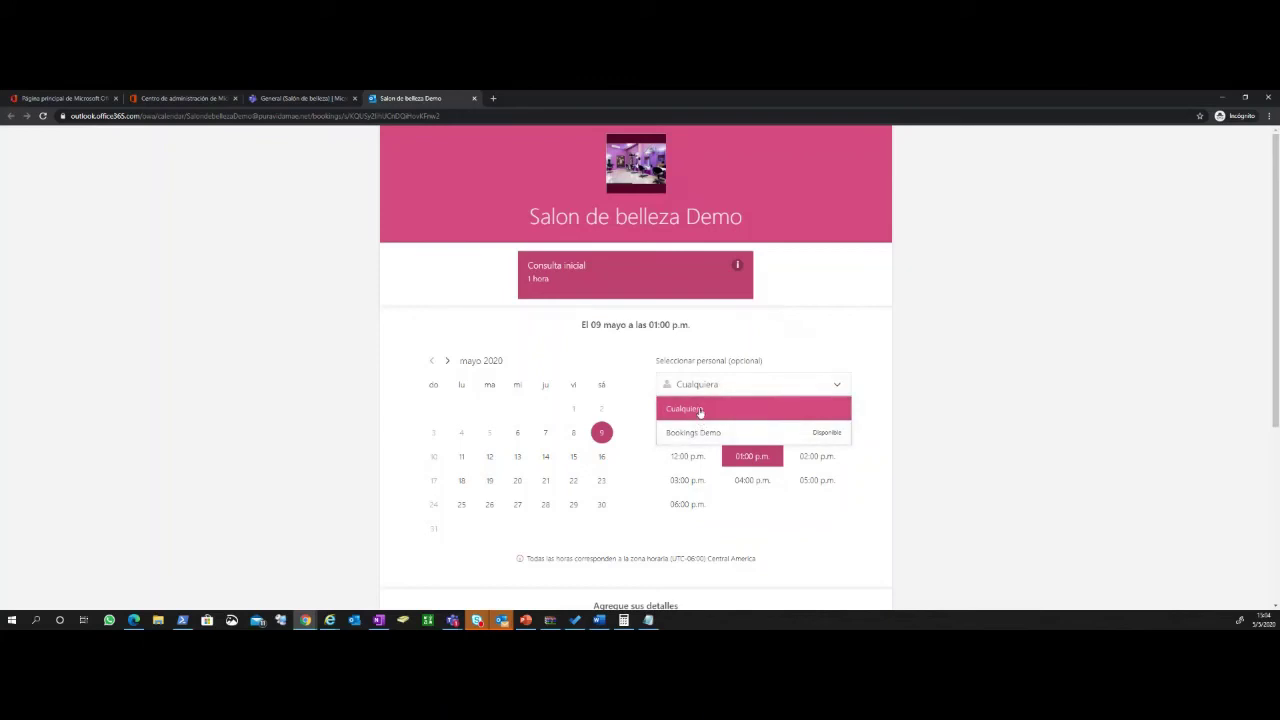
click(828, 320)
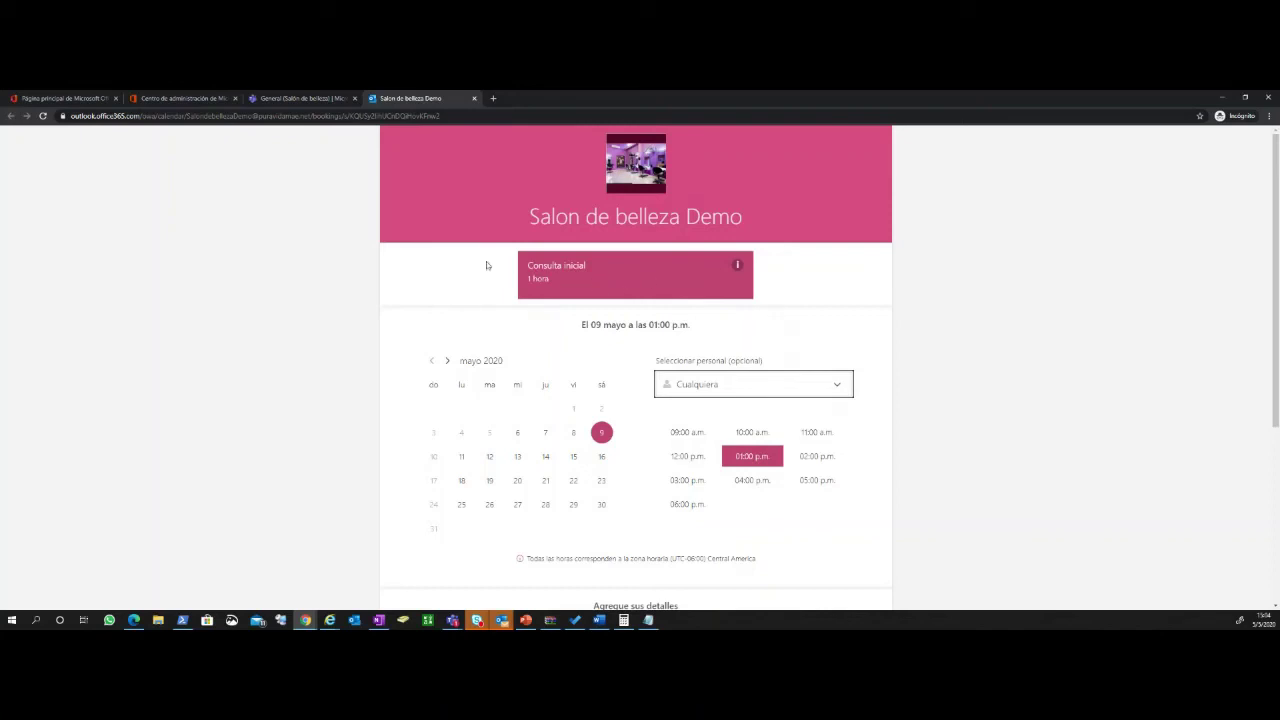
click(707, 386)
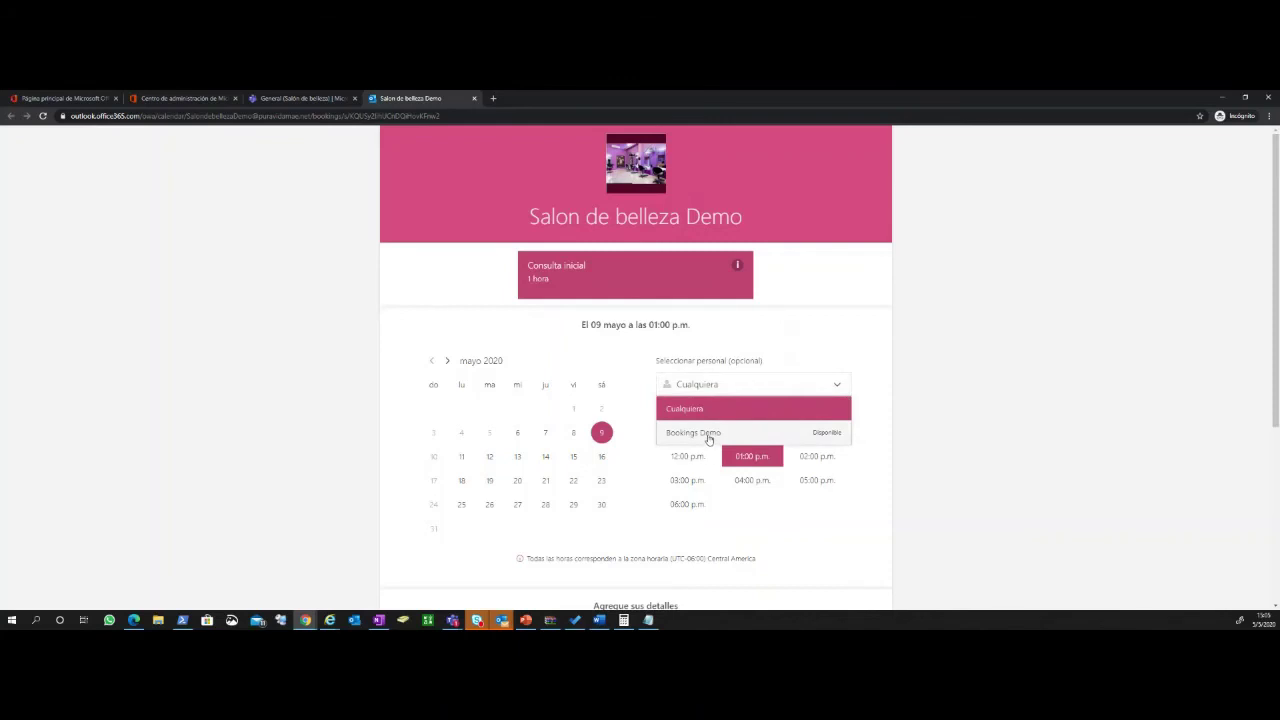
click(708, 434)
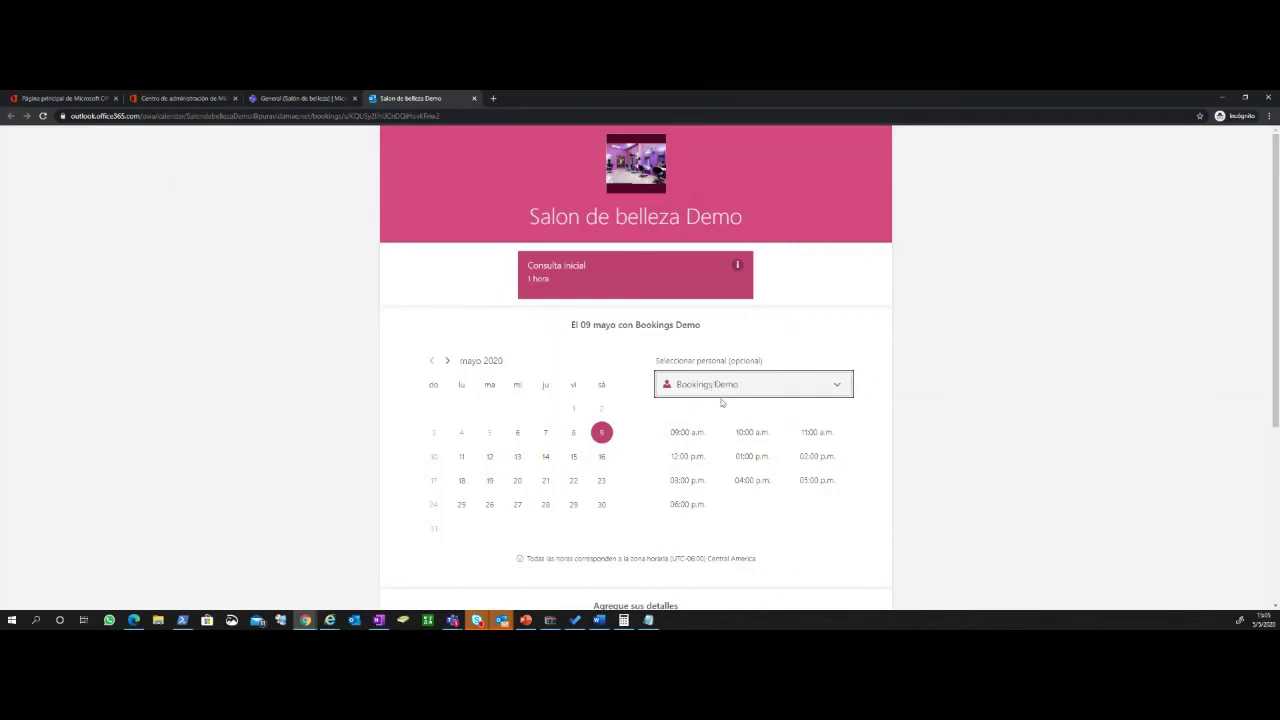
Choose the 03:00 p.m. slot and scroll down to the customer details form
click(808, 482)
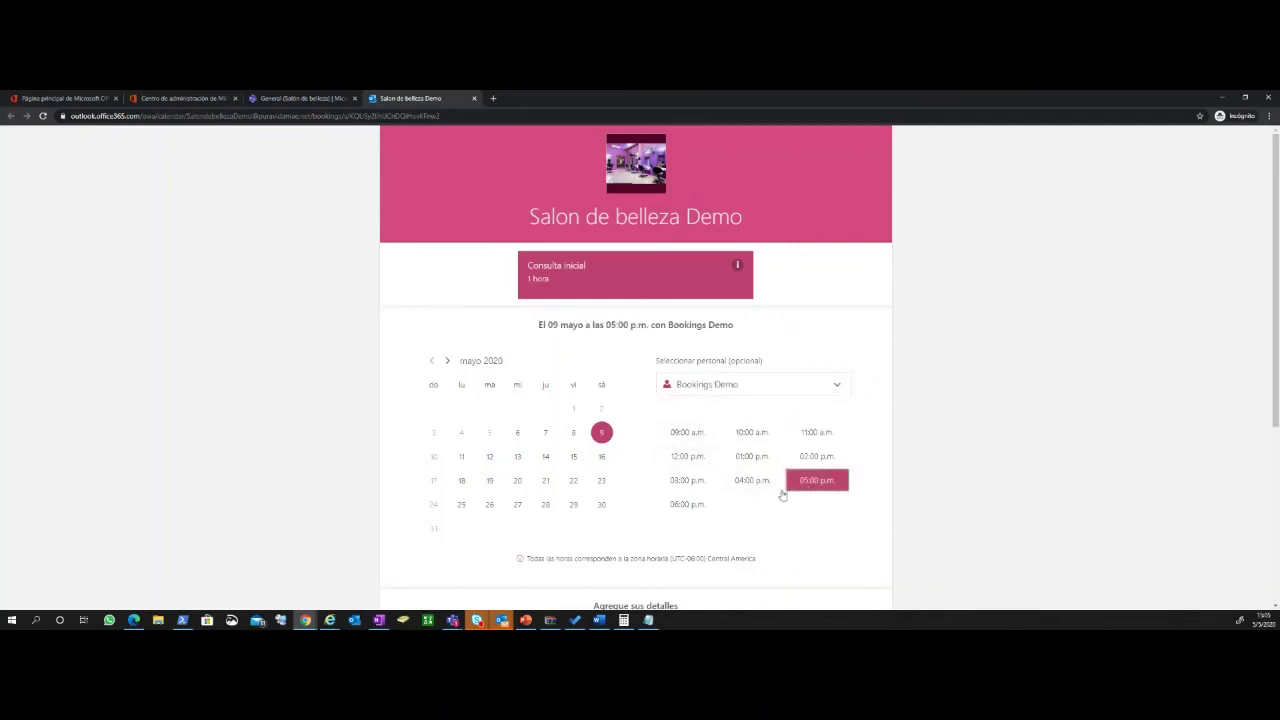
click(758, 460)
click(711, 482)
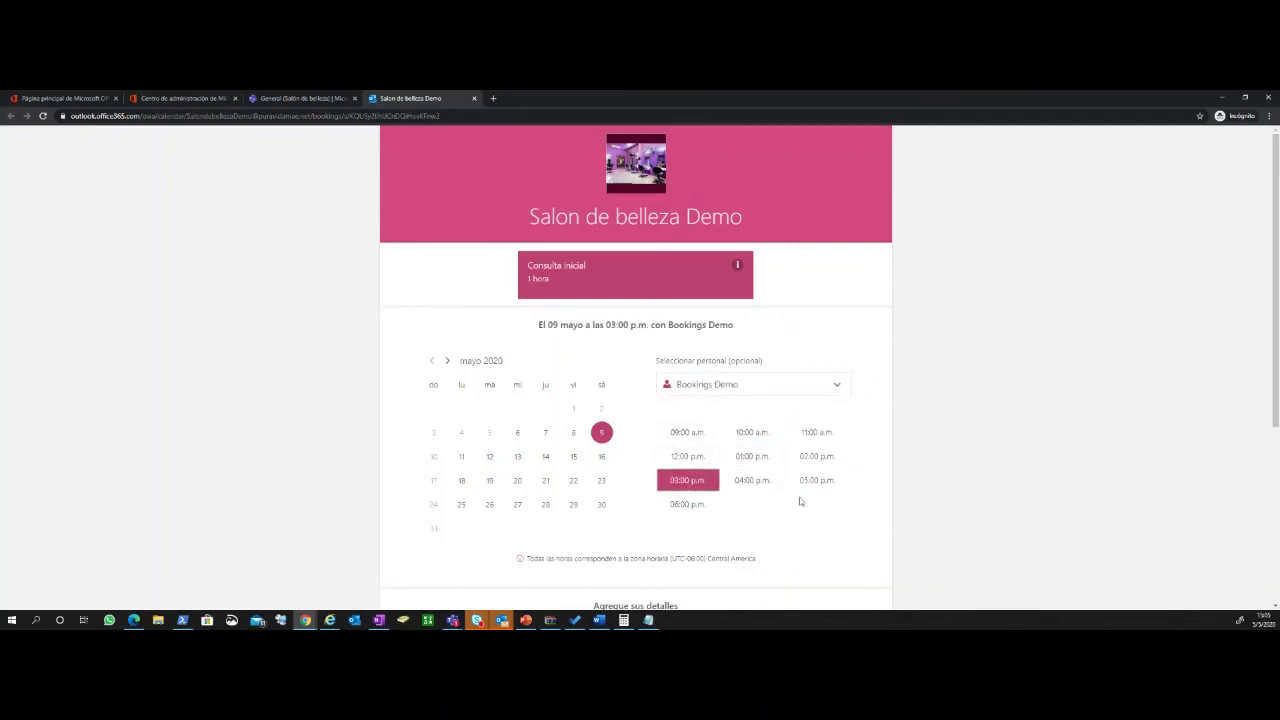
scroll(782, 531, down, 2)
scroll(782, 531, down, 2)
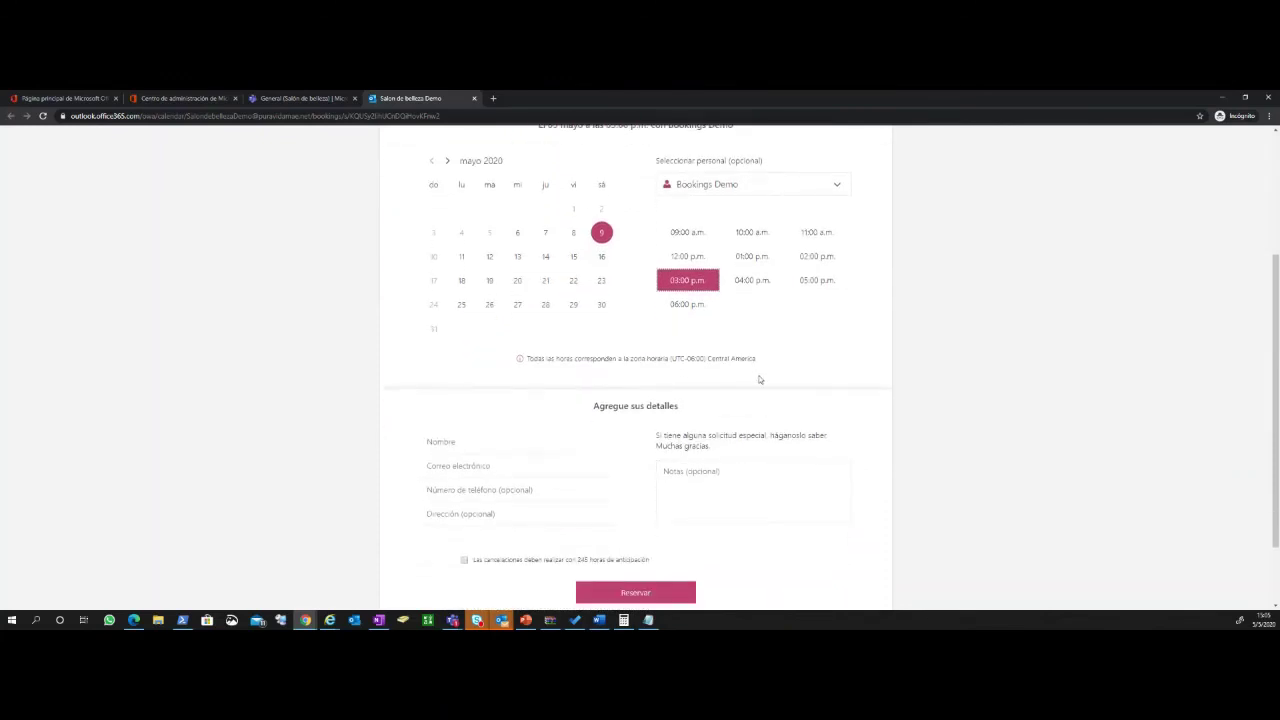
click(494, 415)
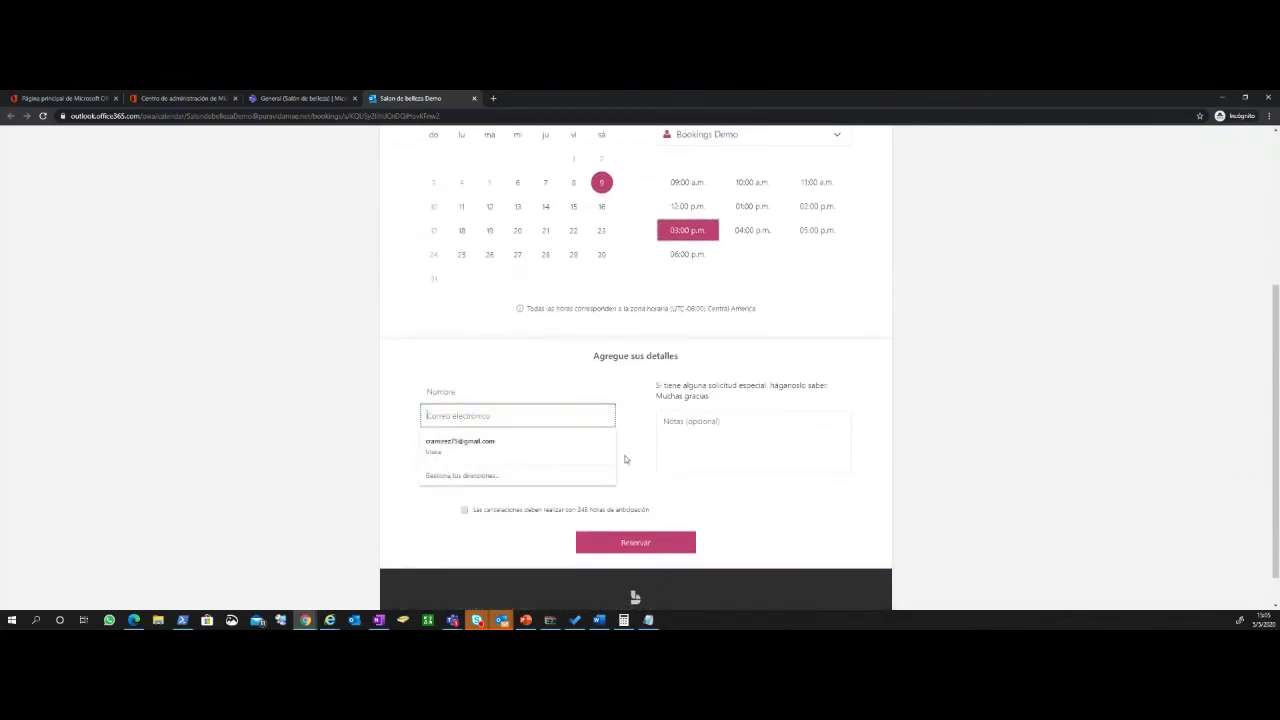
click(694, 497)
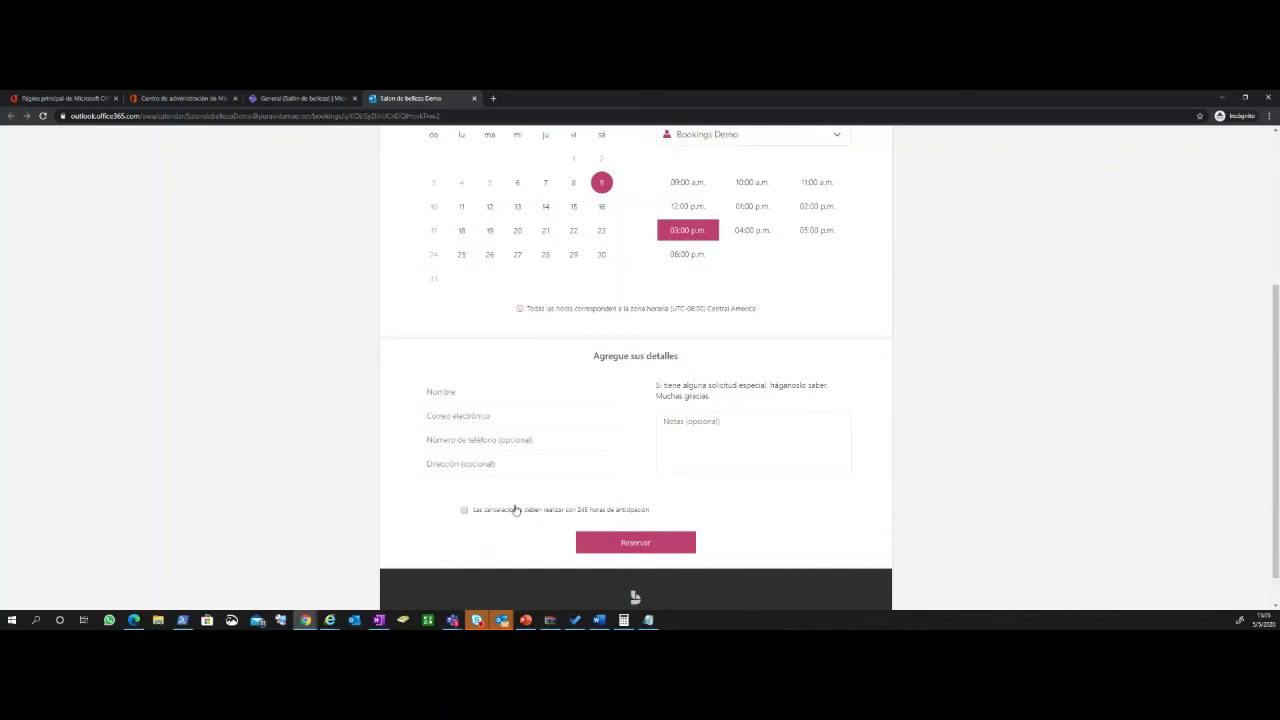
scroll(535, 520, up, 3)
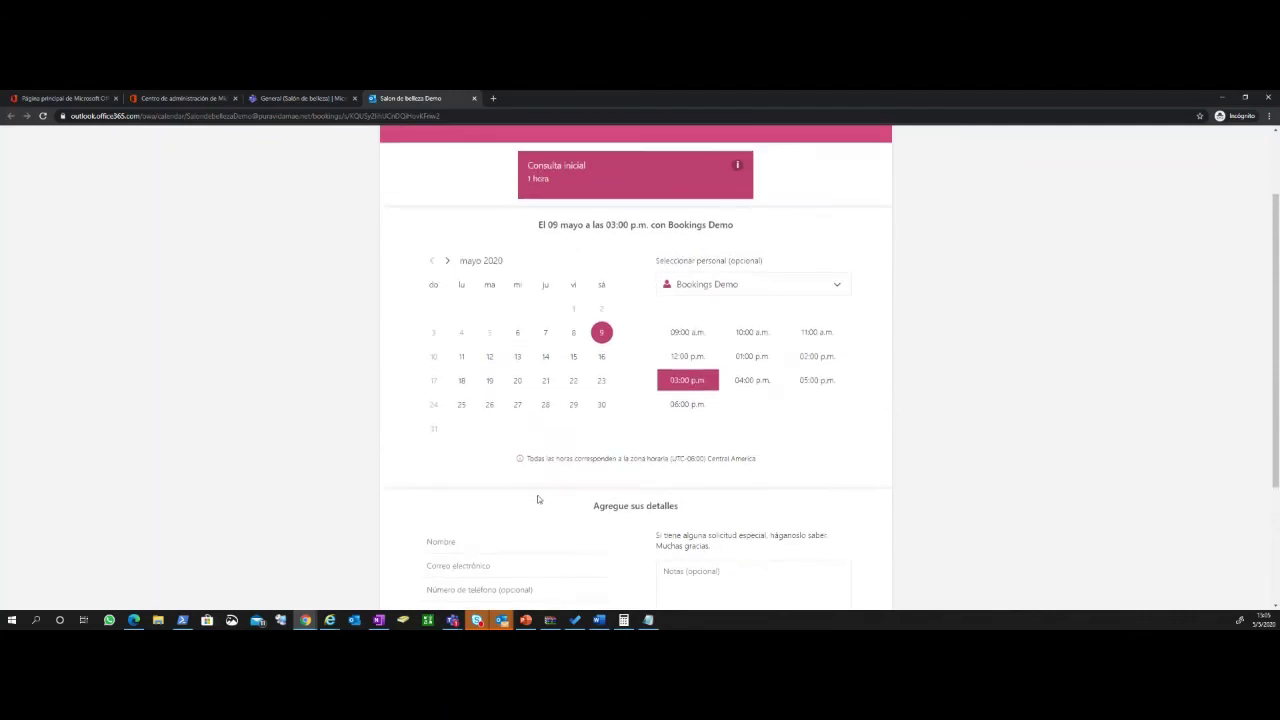
scroll(537, 499, down, 4)
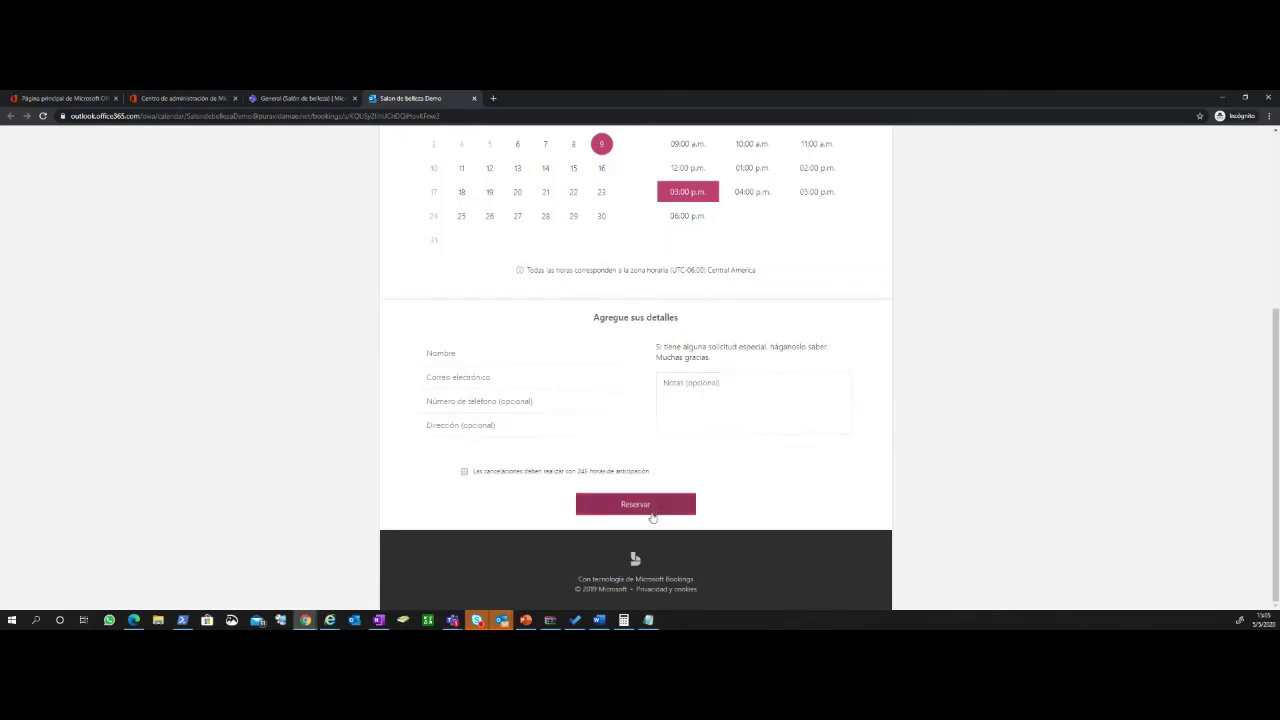
scroll(665, 543, up, 3)
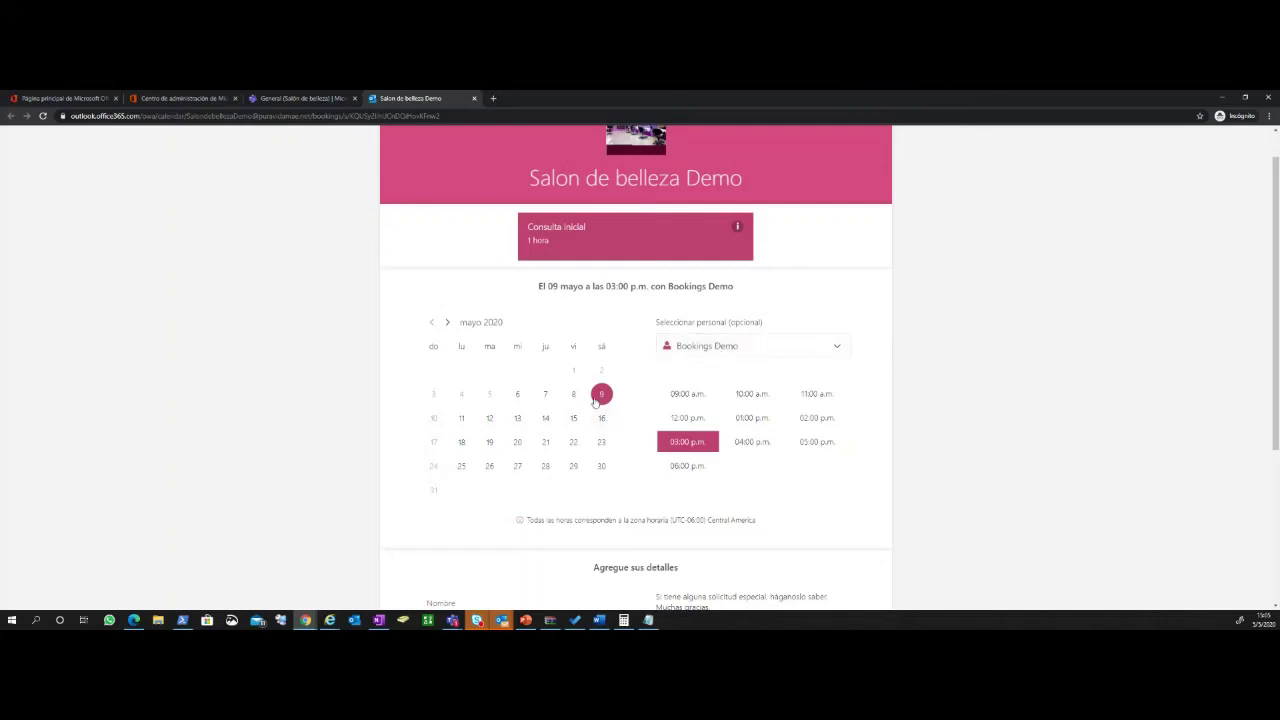
scroll(545, 490, down, 2)
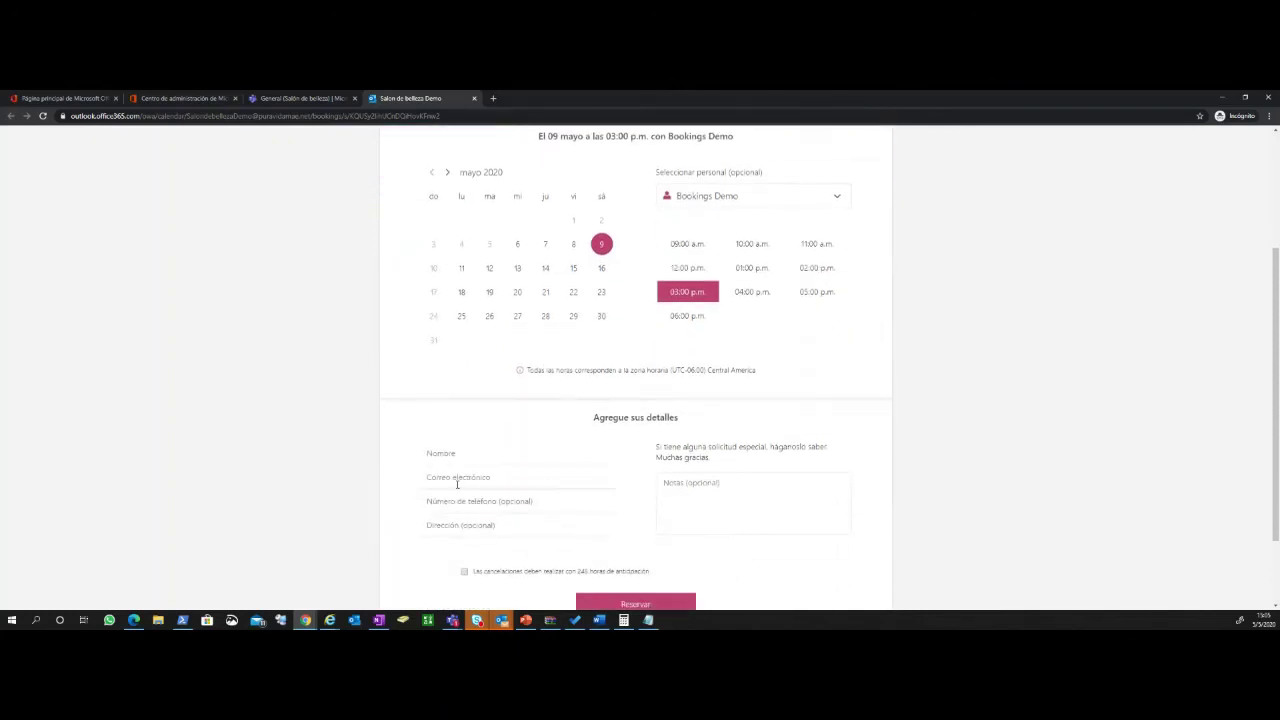
click(500, 455)
scroll(623, 480, up, 3)
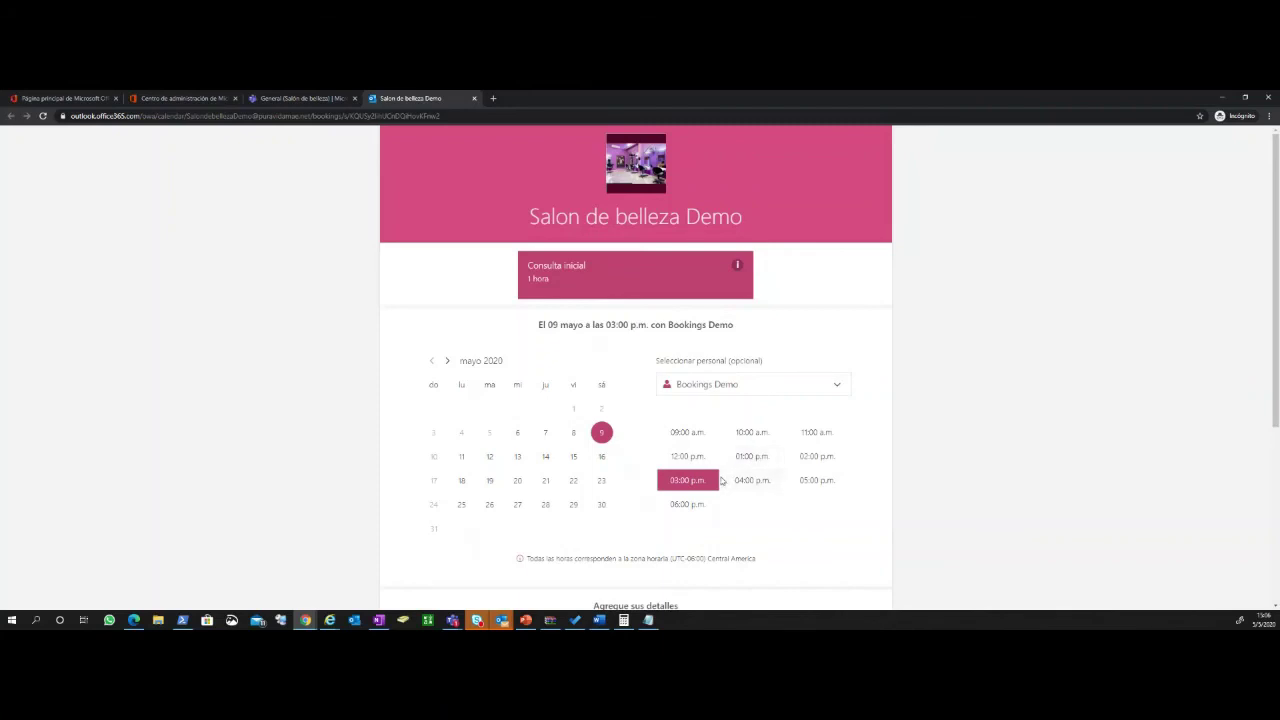
scroll(716, 478, down, 3)
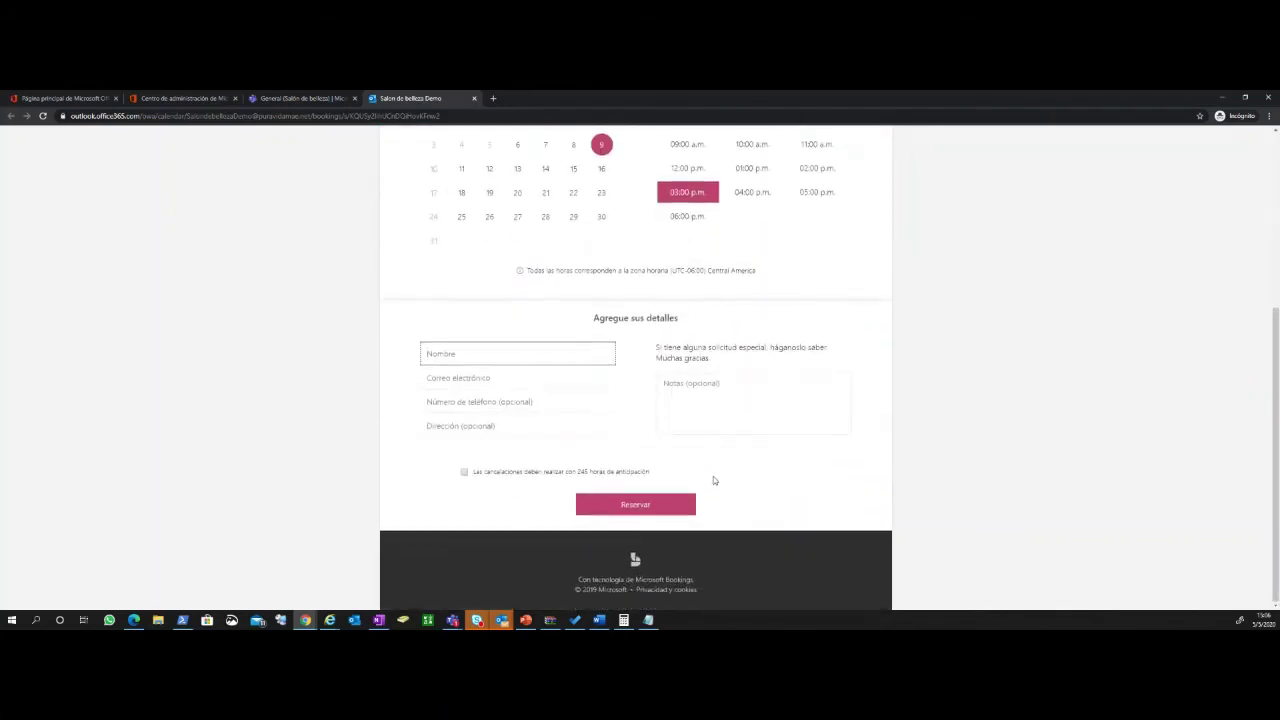
scroll(714, 478, up, 3)
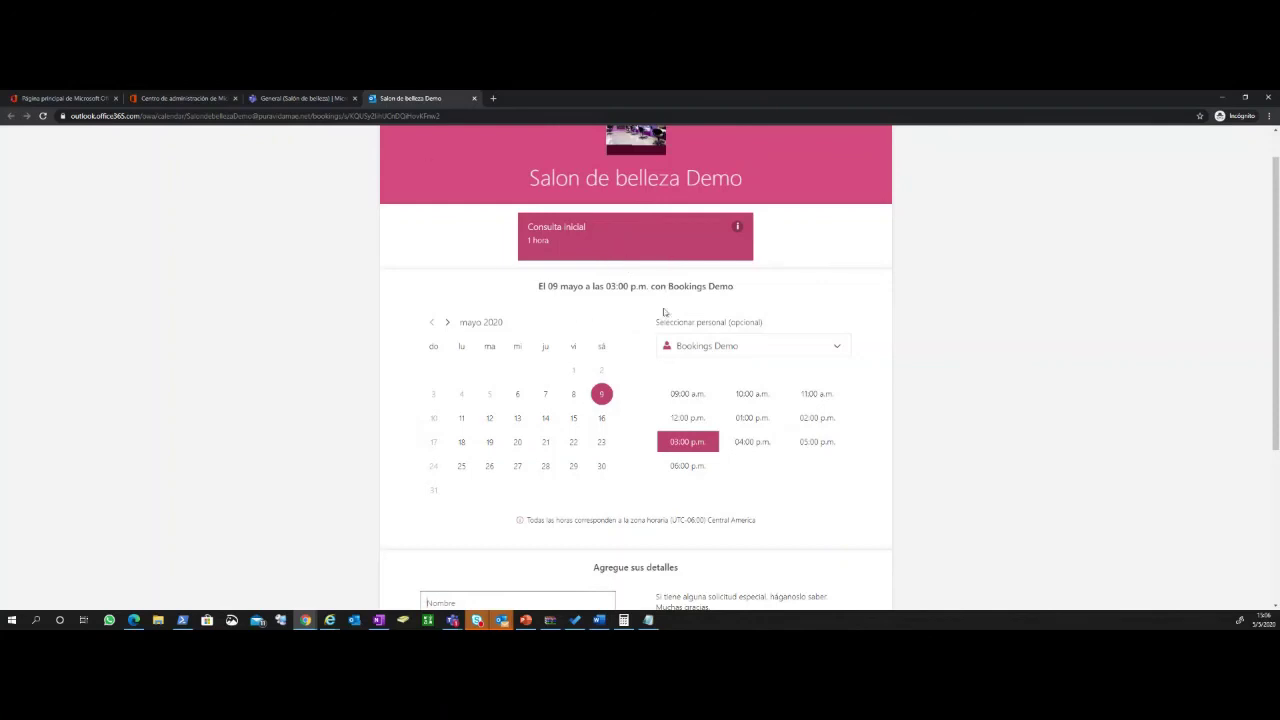
scroll(667, 313, down, 2)
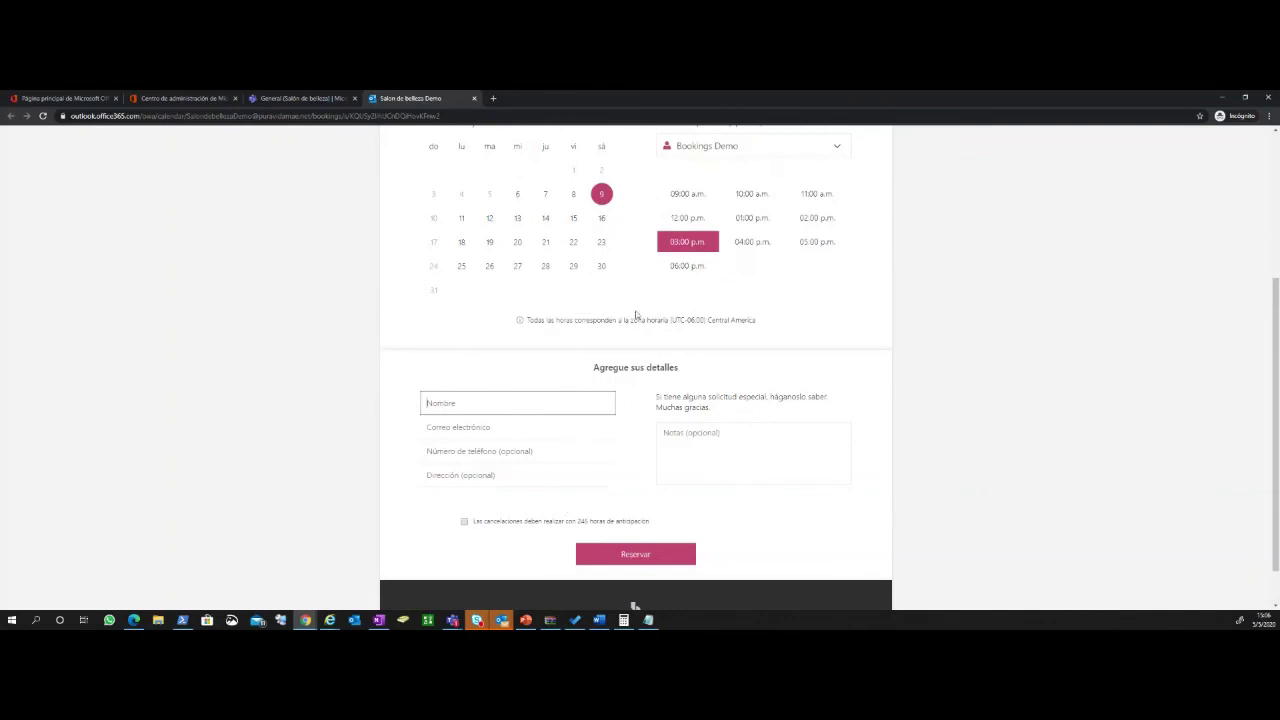
scroll(694, 266, up, 1)
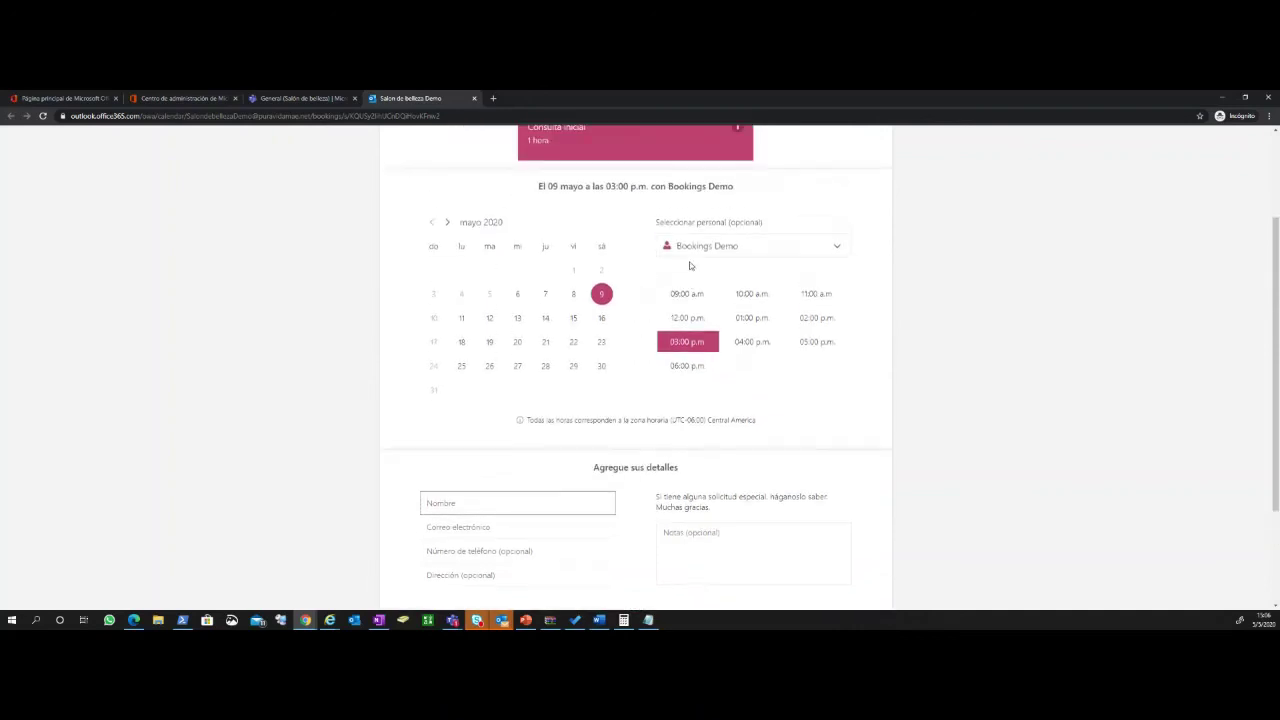
scroll(640, 417, down, 2)
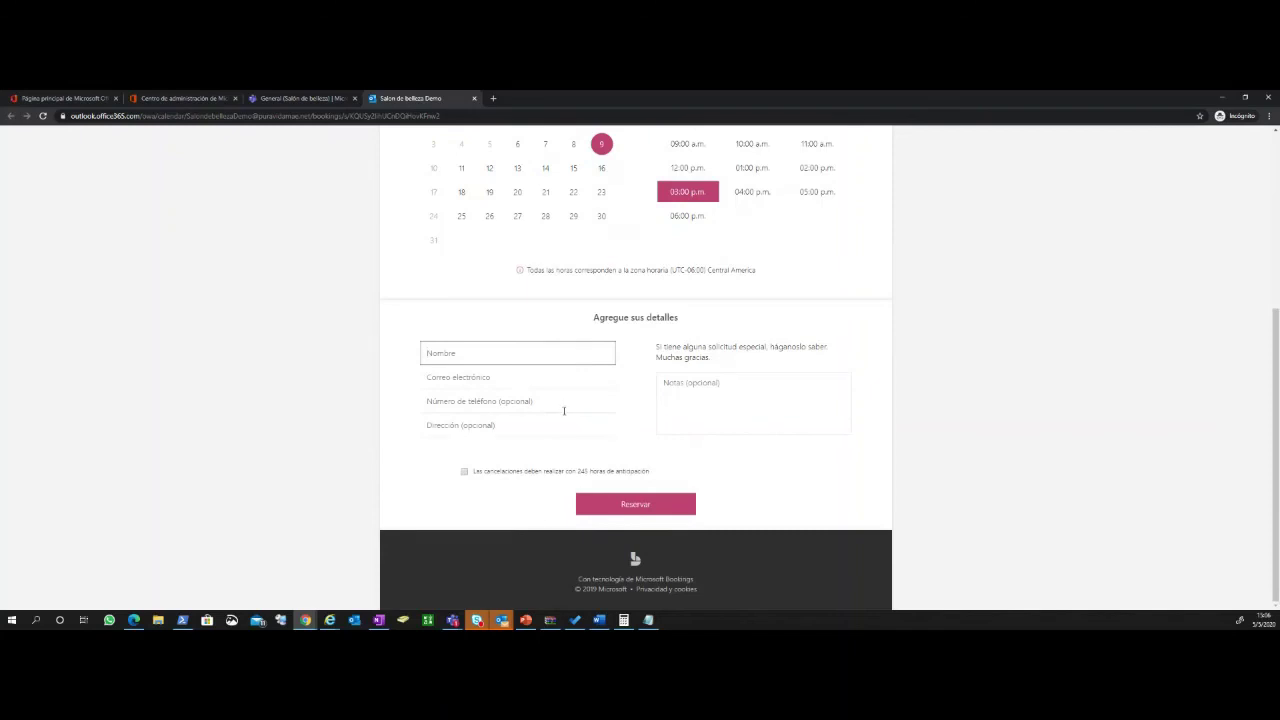
scroll(630, 340, up, 3)
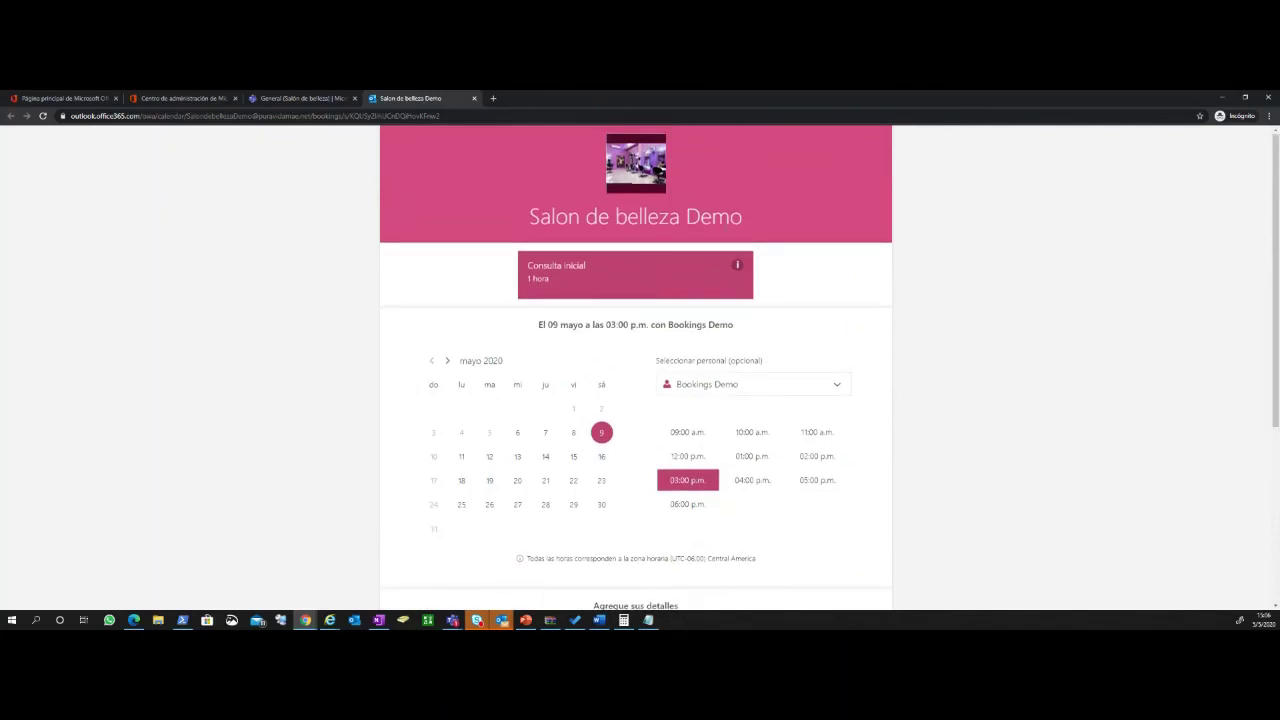
scroll(640, 450, down, 3)
scroll(671, 507, up, 1)
scroll(672, 505, down, 1)
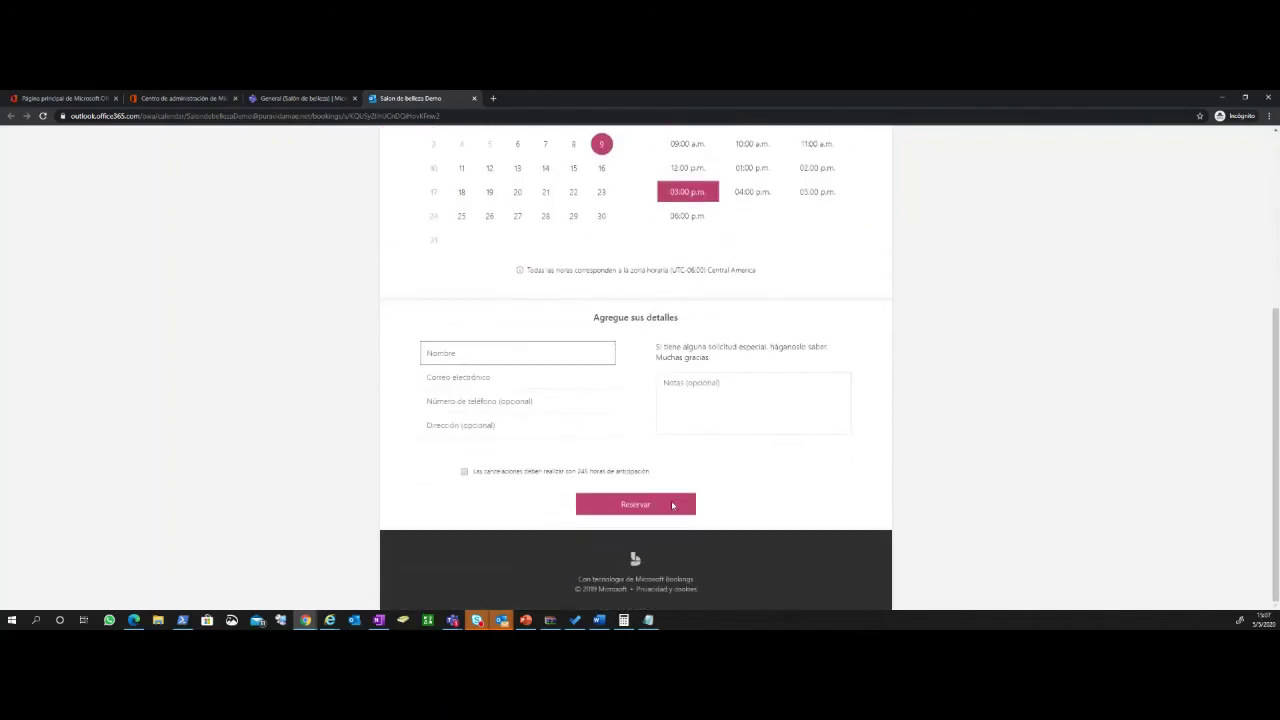
scroll(672, 505, up, 3)
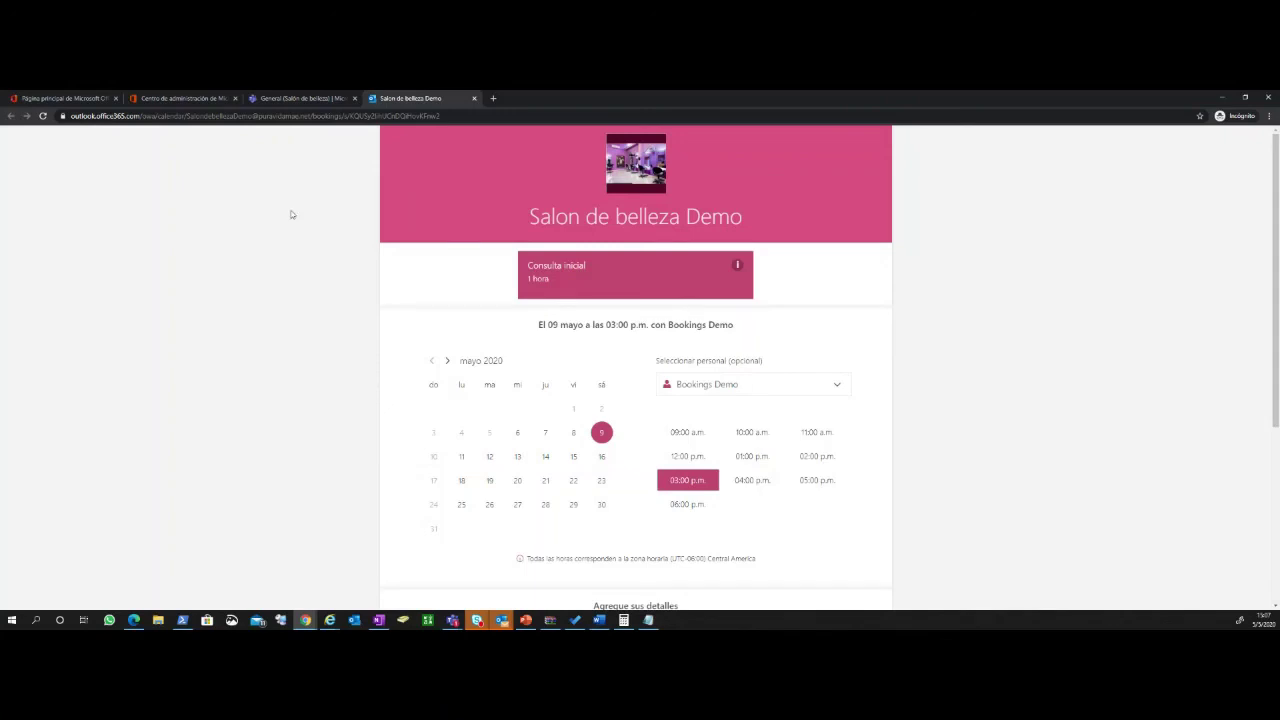
Return to the Teams tab showing Salón de belleza's General channel
click(296, 100)
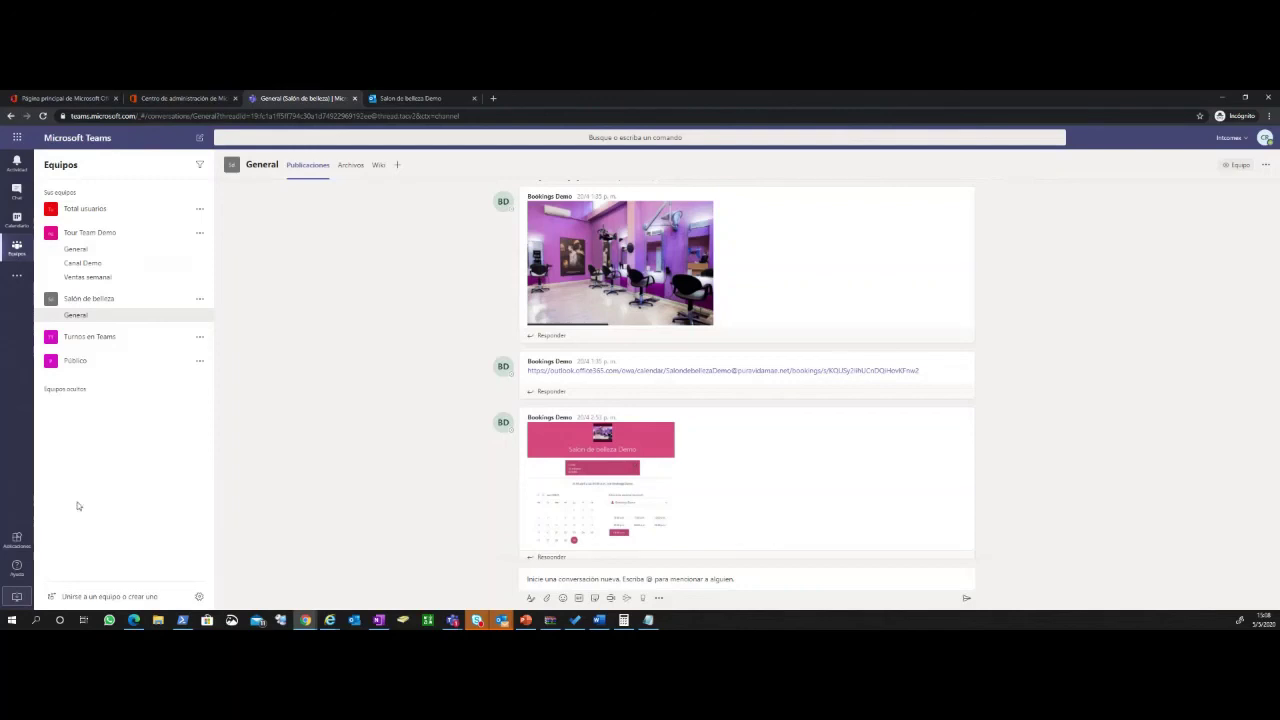
Go to Tour Team Demo's Canal Demo channel and show its Demo Planner task board
click(100, 264)
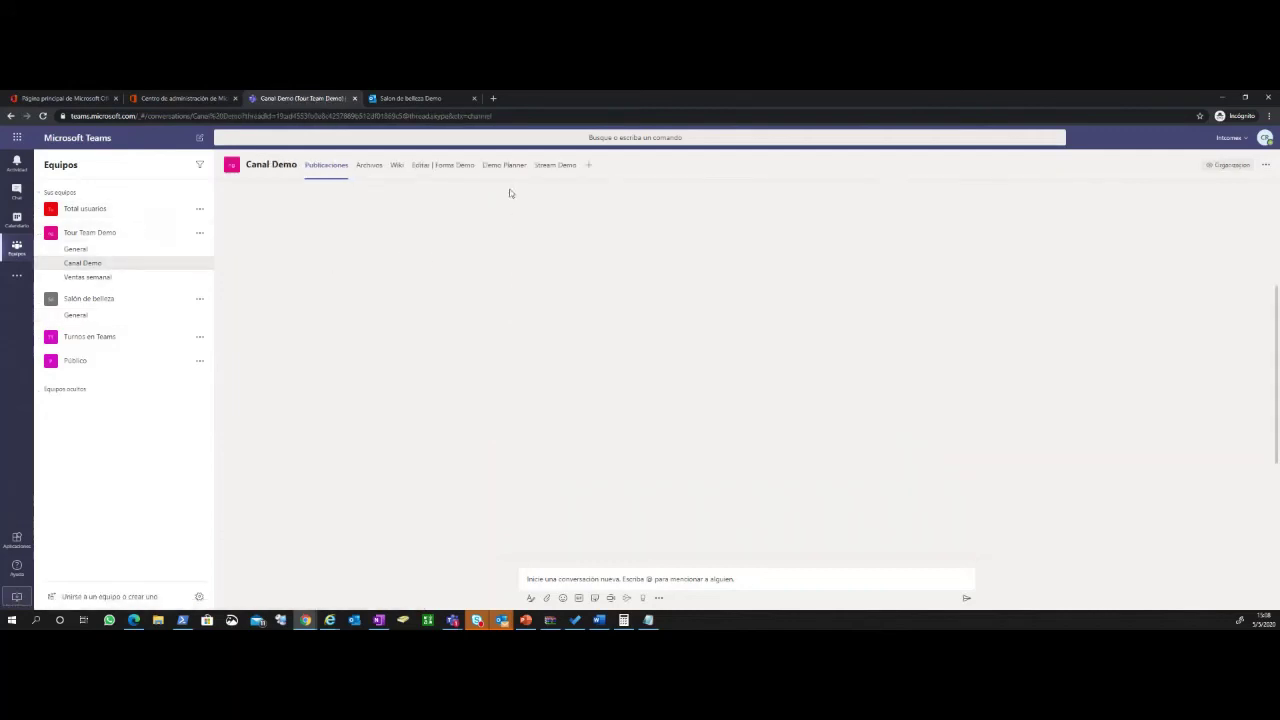
click(505, 167)
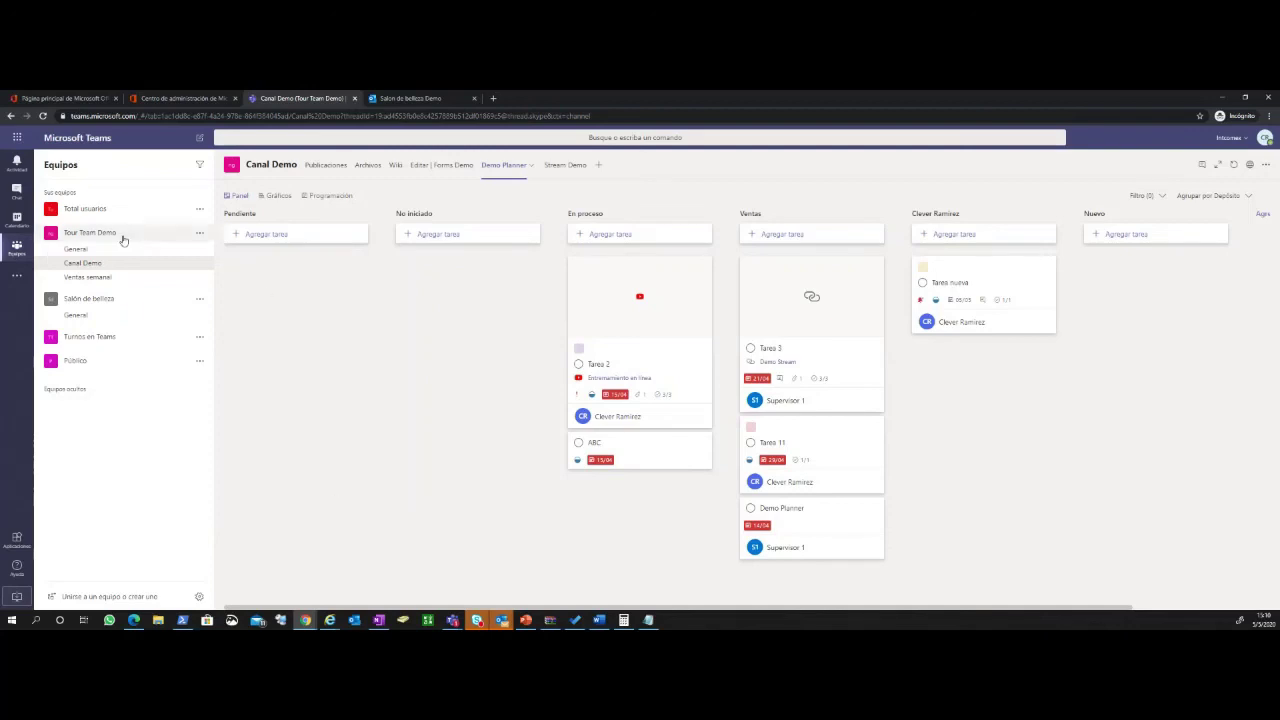
Switch to the admin center tab and enter the Teams admin center from All admin centers
click(151, 99)
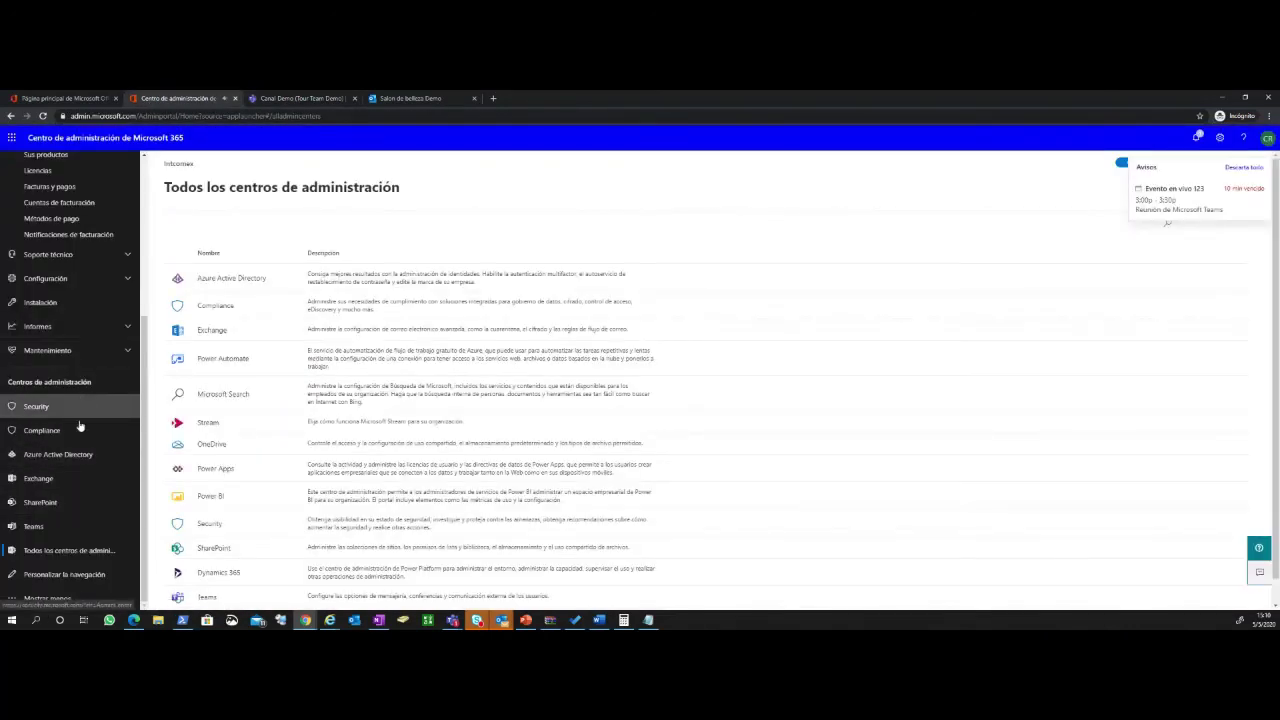
click(50, 528)
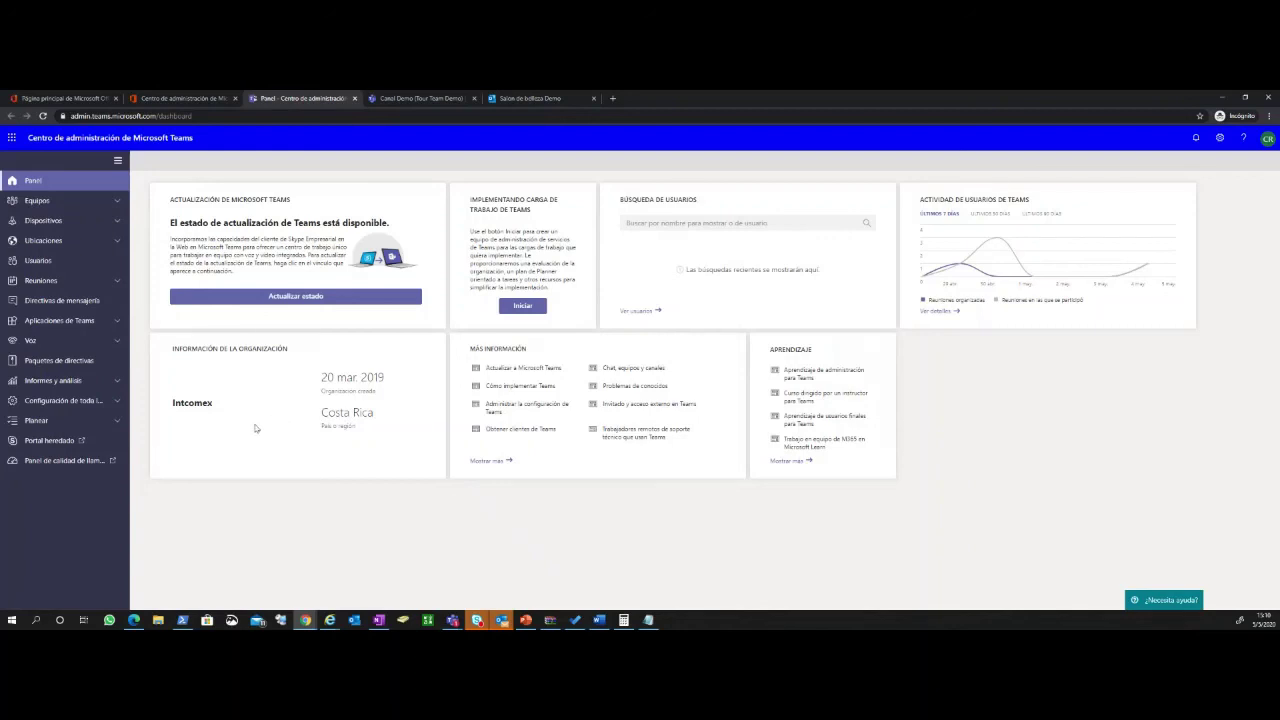
Expand Org-wide settings and open the External access (Acceso externo) page
click(83, 401)
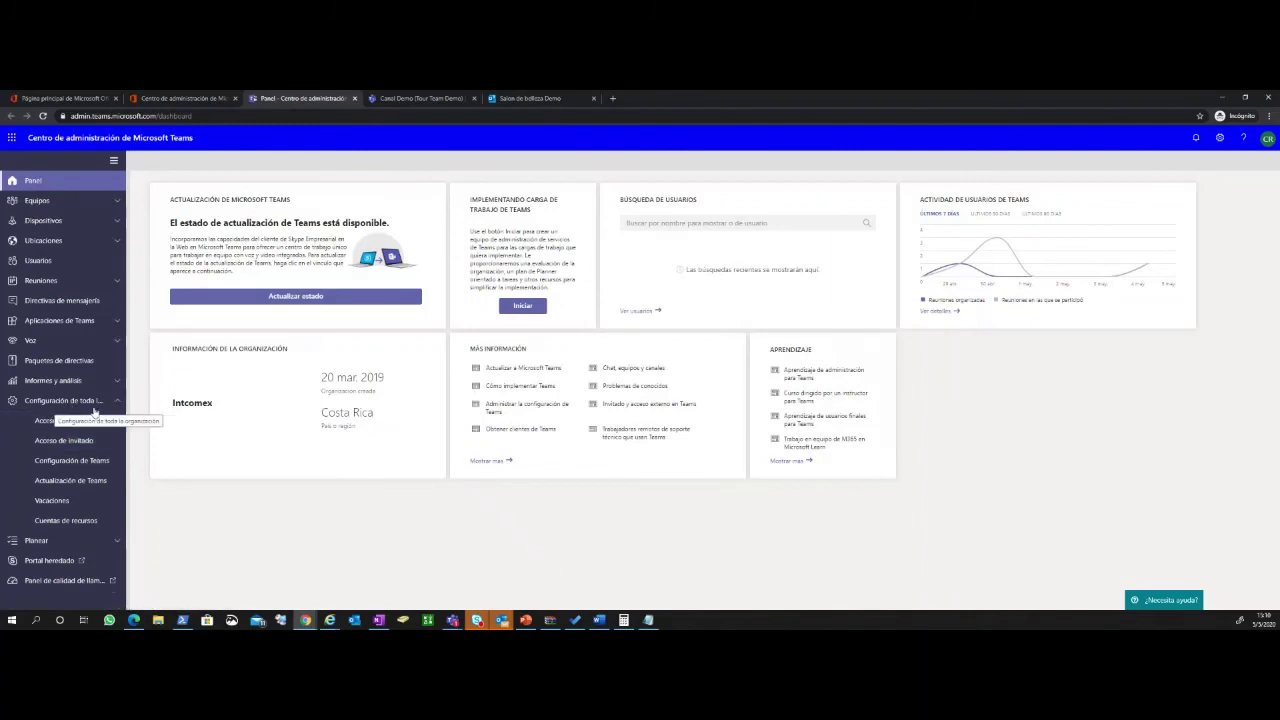
click(58, 420)
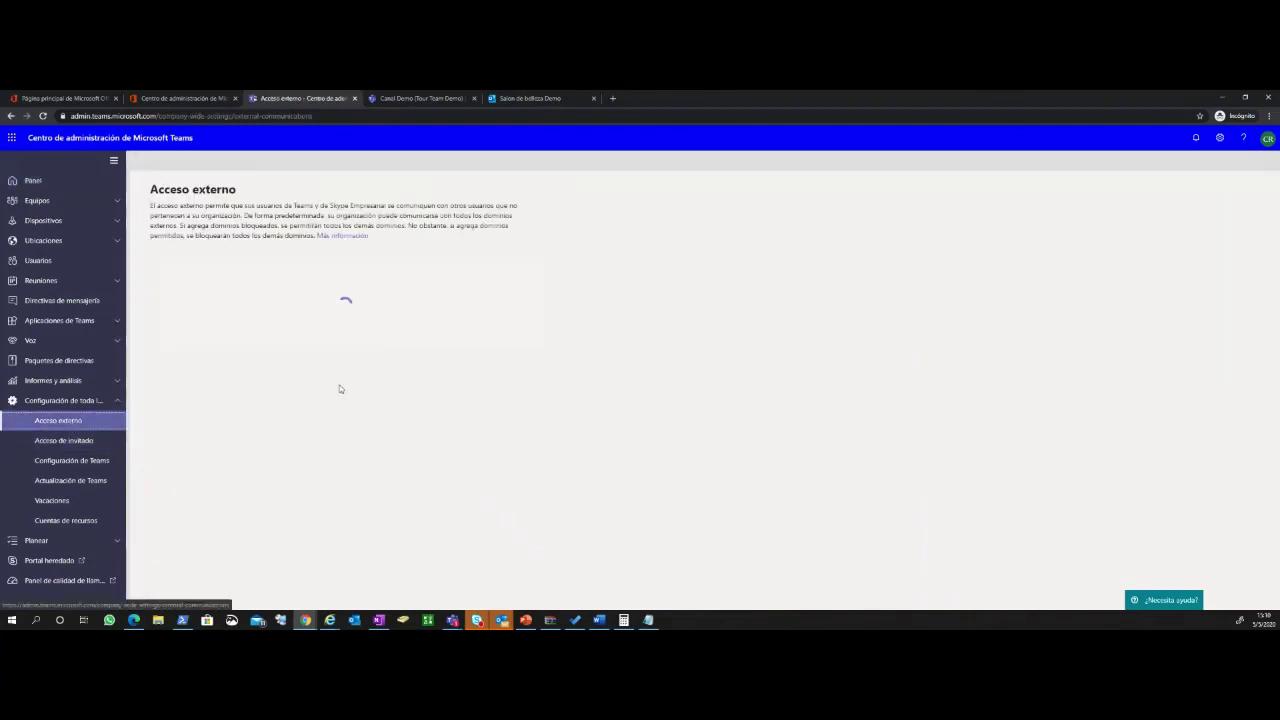